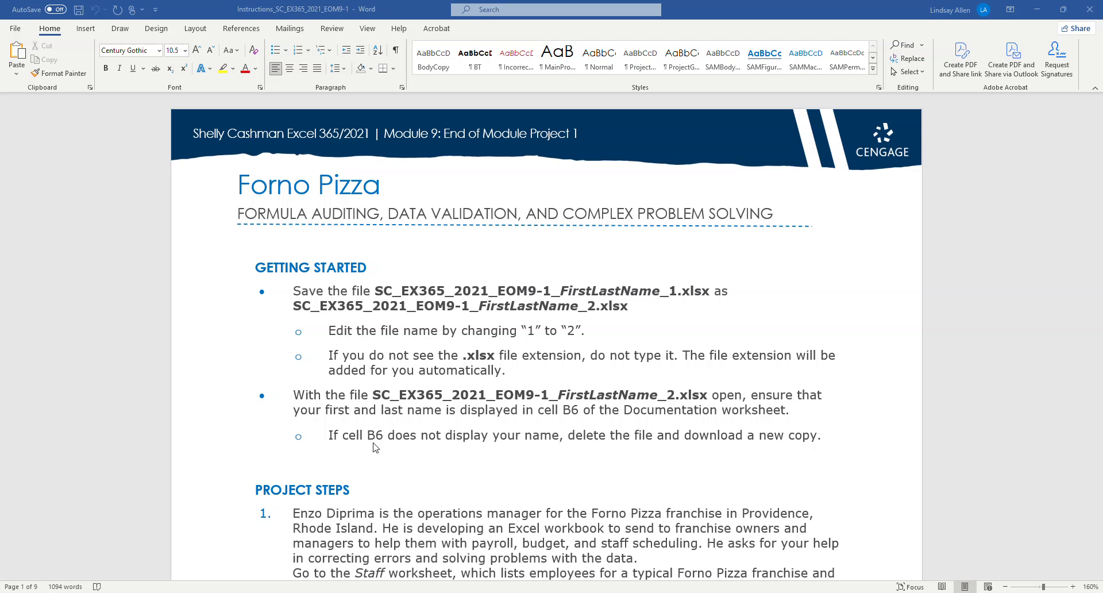
Step: Read the first project steps in the Word instructions and switch to the Excel project workbook
scroll(375, 447, "down", 5)
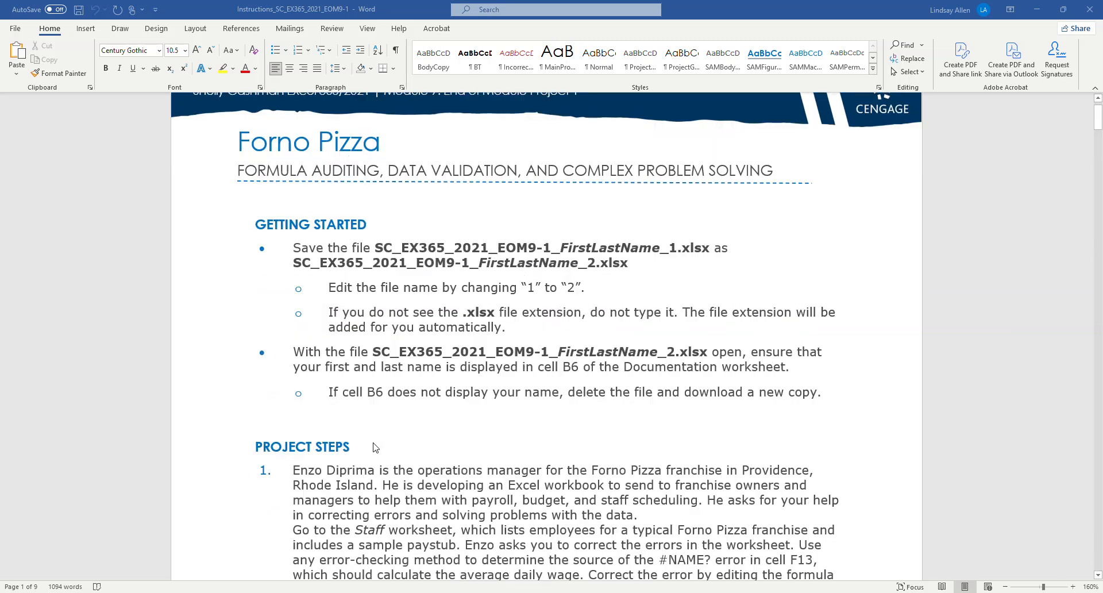
scroll(375, 447, "down", 3)
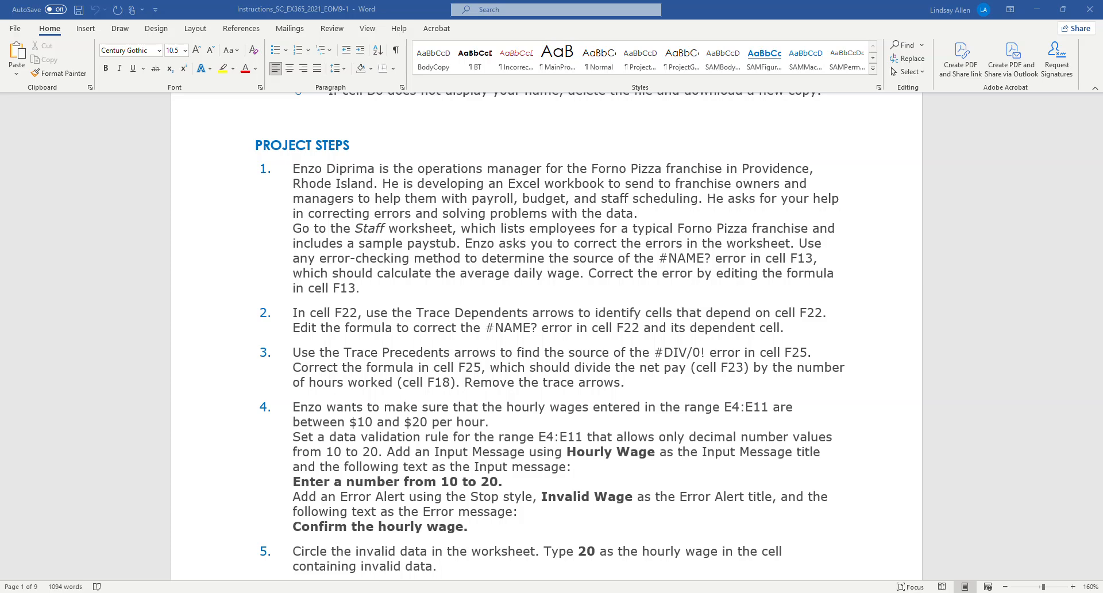
mouse_move(335, 587)
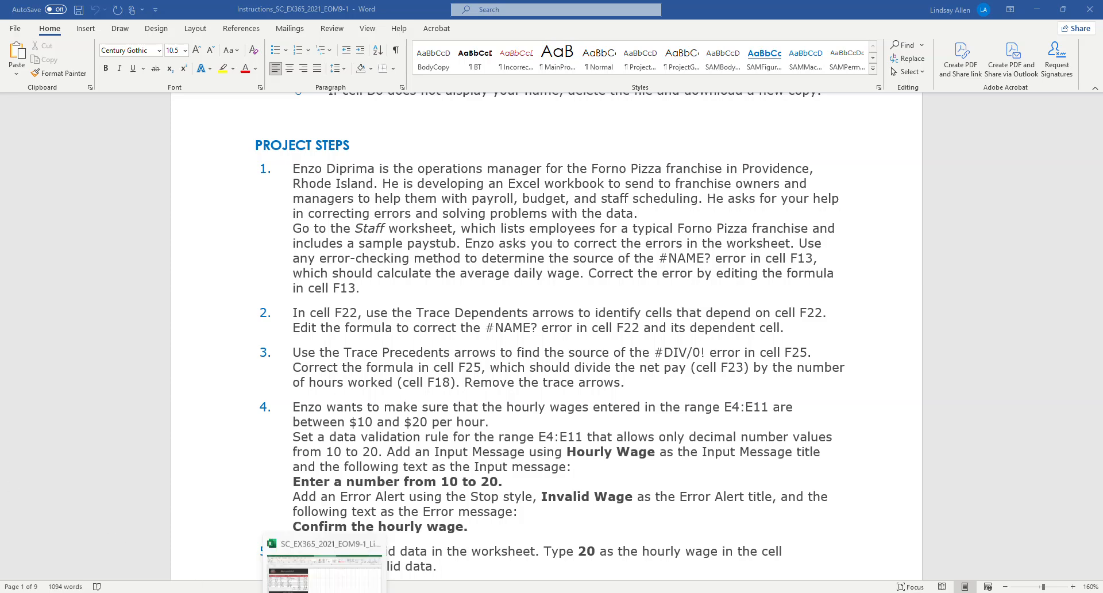
left_click(343, 566)
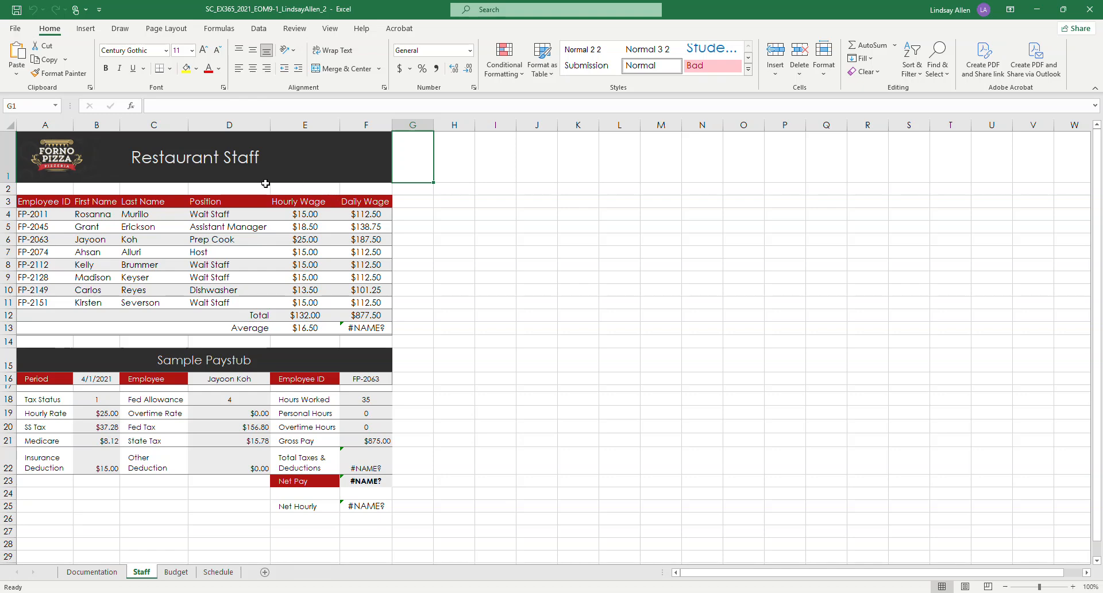
Step: Run Error Checking on the average daily wage formula in cell F13 of the Staff worksheet, keeping the data in view
left_click(370, 327)
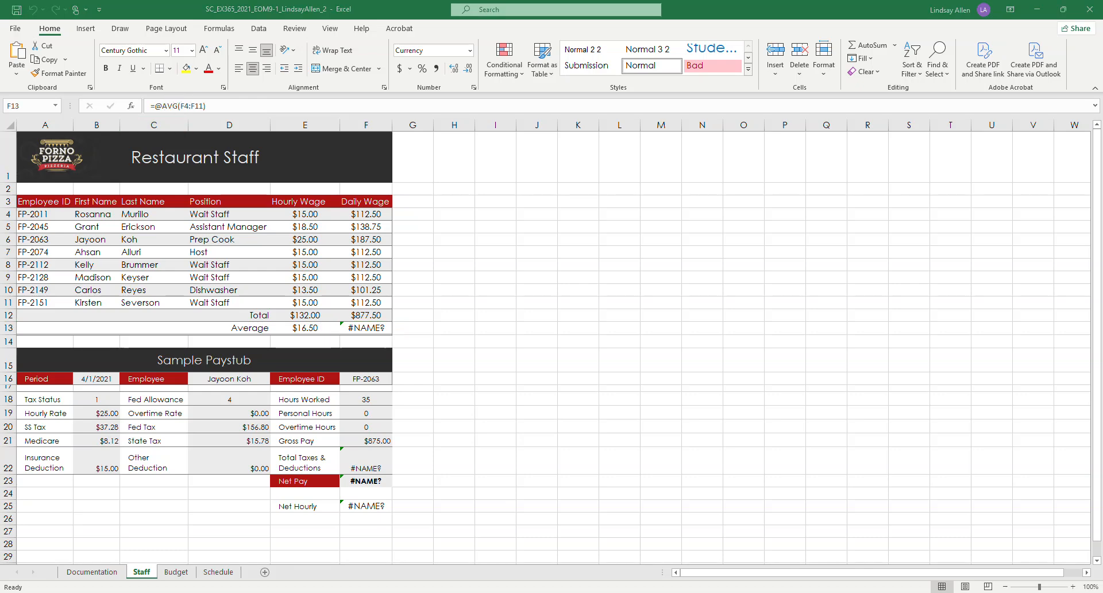
left_click(223, 30)
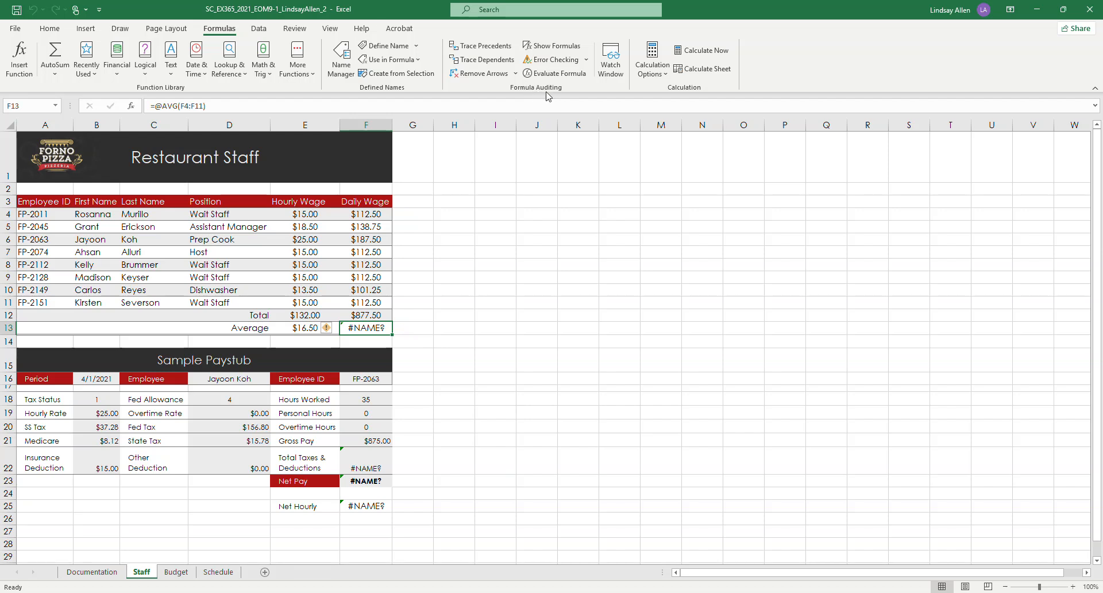
left_click(587, 59)
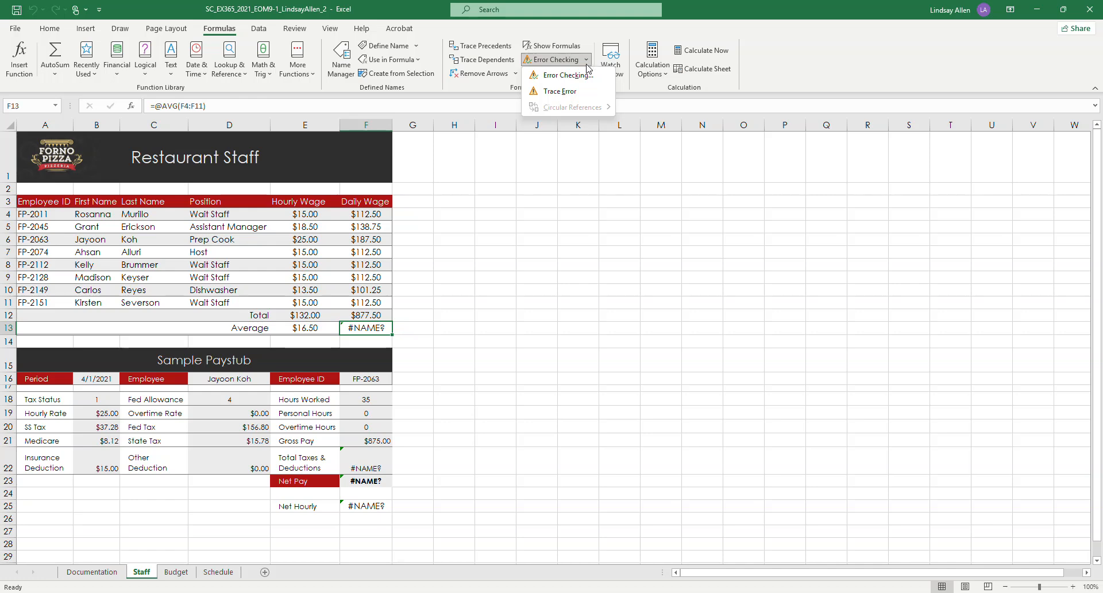
left_click(577, 77)
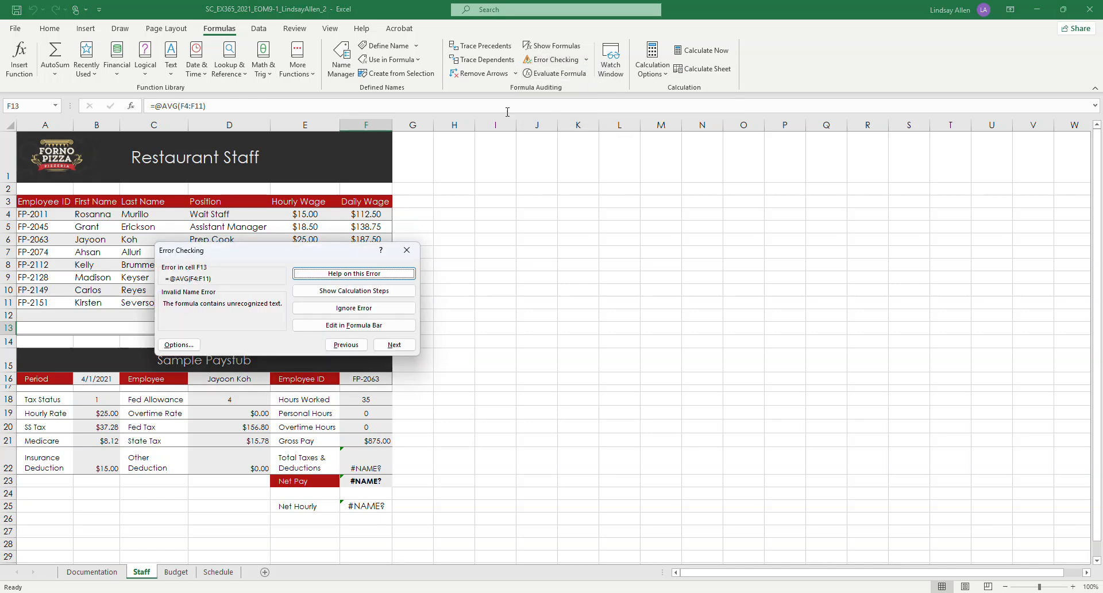
left_click_drag(281, 259, 519, 196)
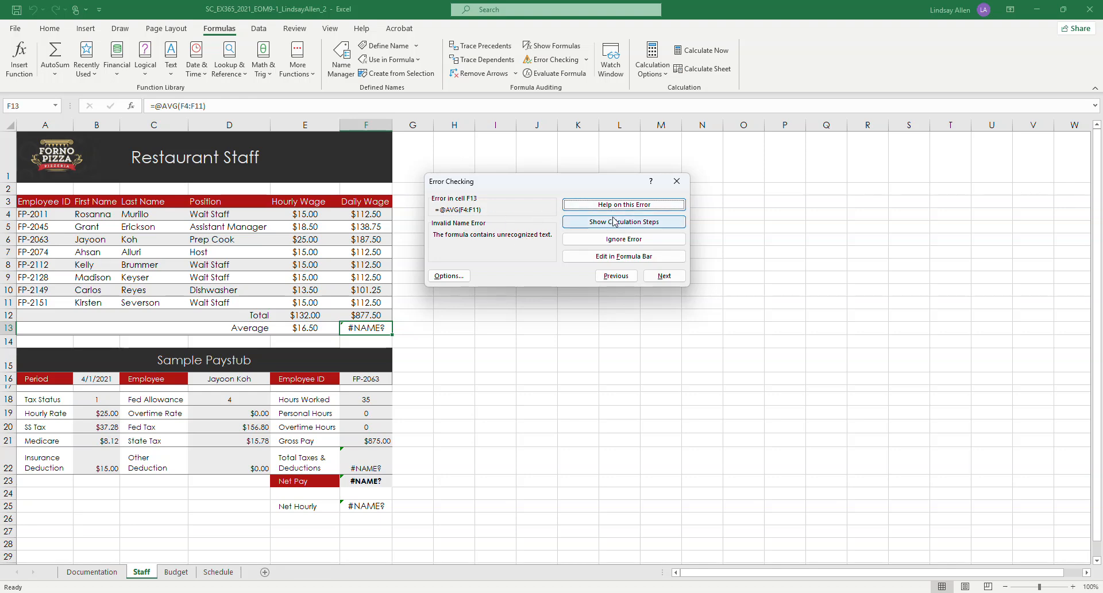
Step: Correct the formula in cell F13 to =AVERAGE(F4:F11), accepting the suggested correction, and end the error check
left_click(628, 257)
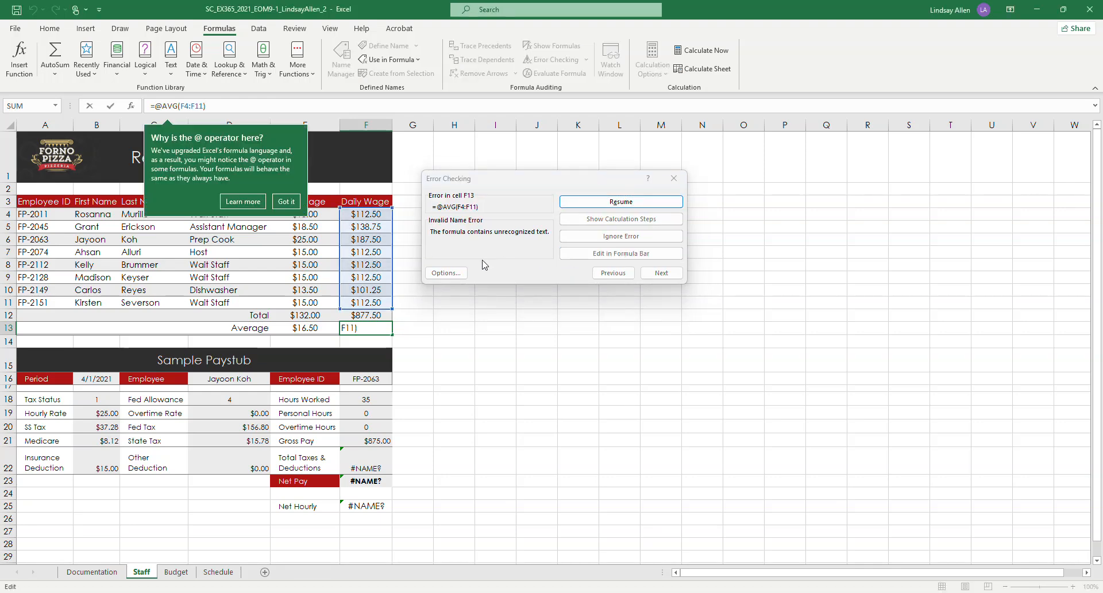
left_click(283, 202)
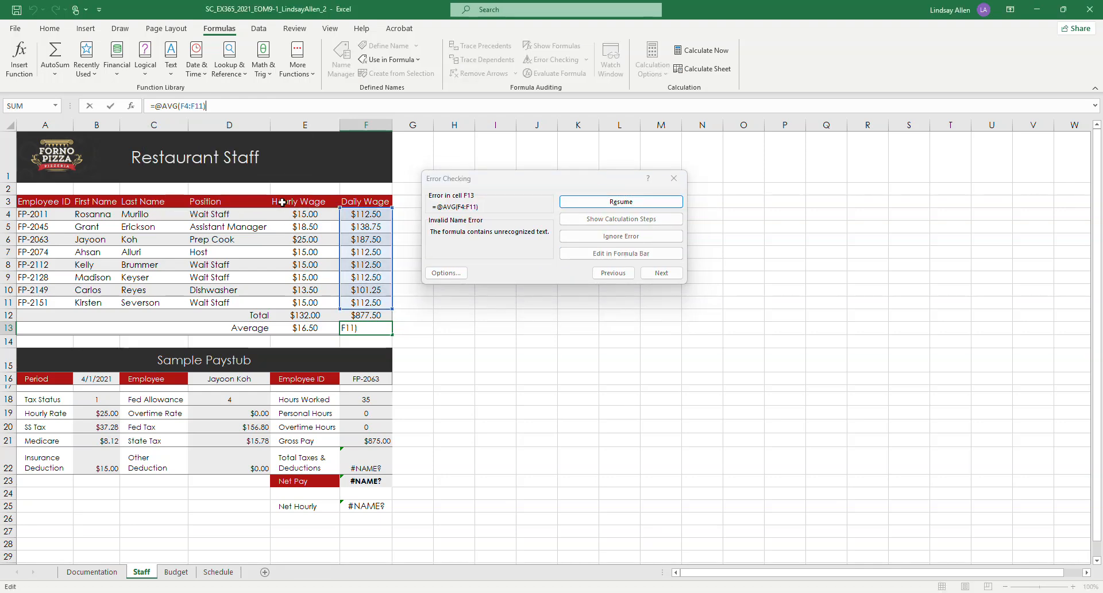
left_click(165, 106)
key("BackSpace")
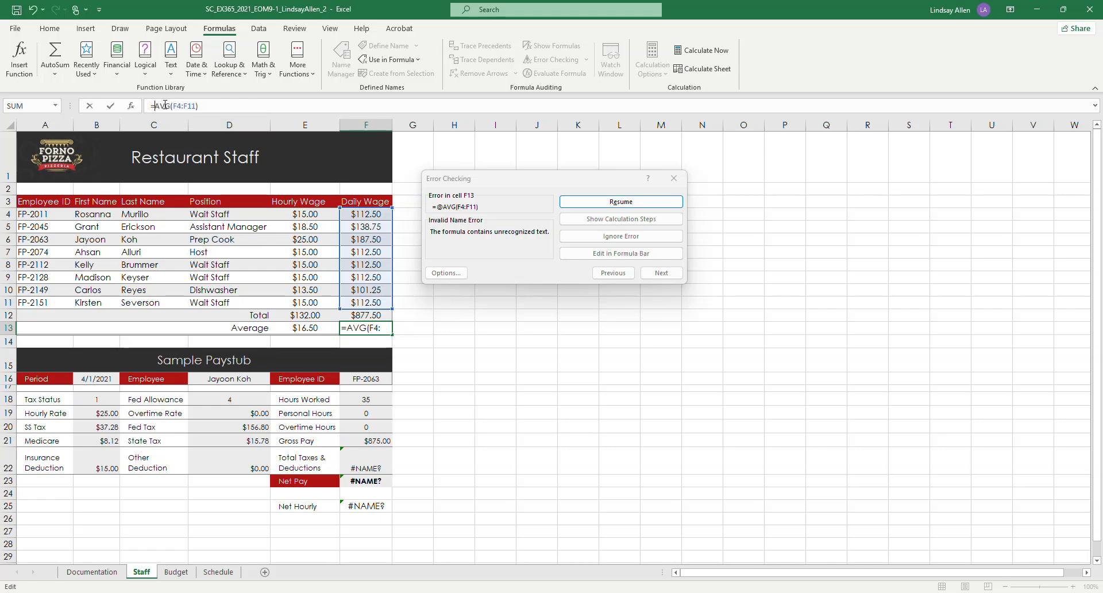
left_click(213, 104)
left_click(623, 206)
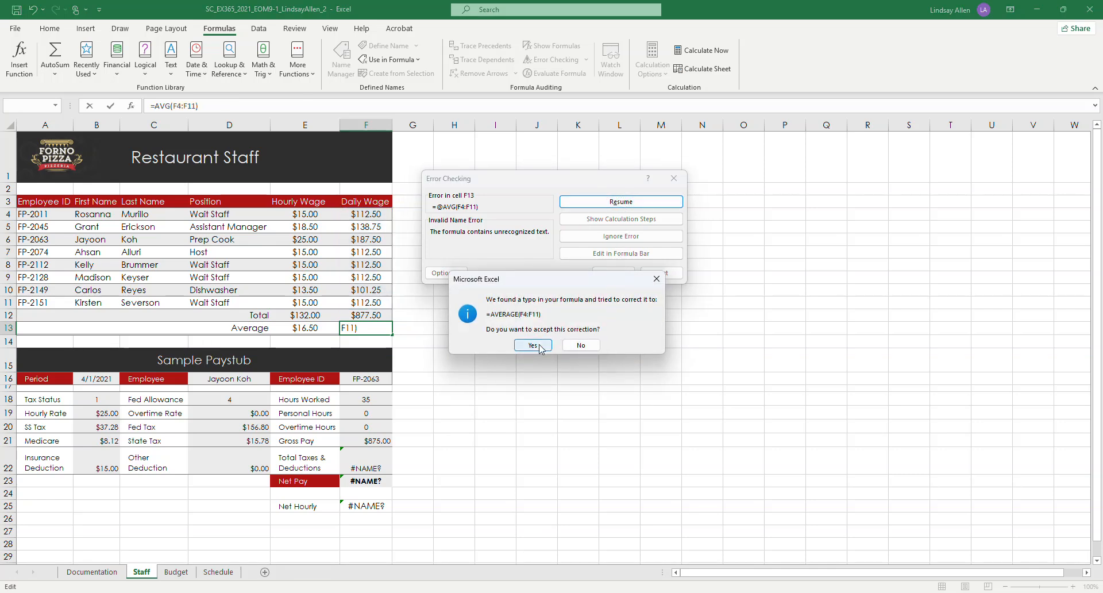
left_click(534, 345)
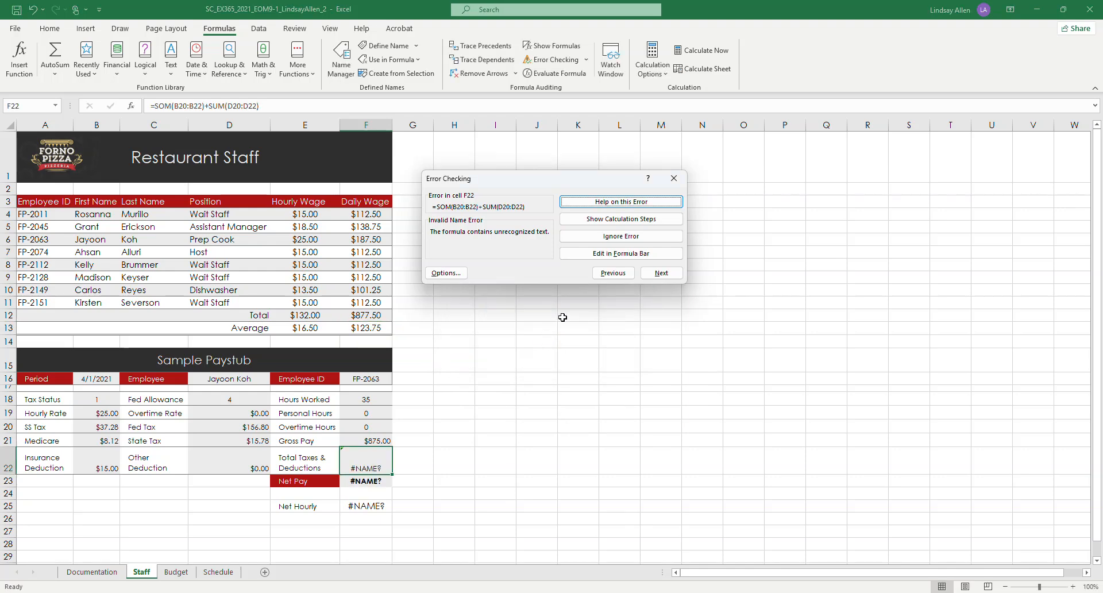
left_click(685, 183)
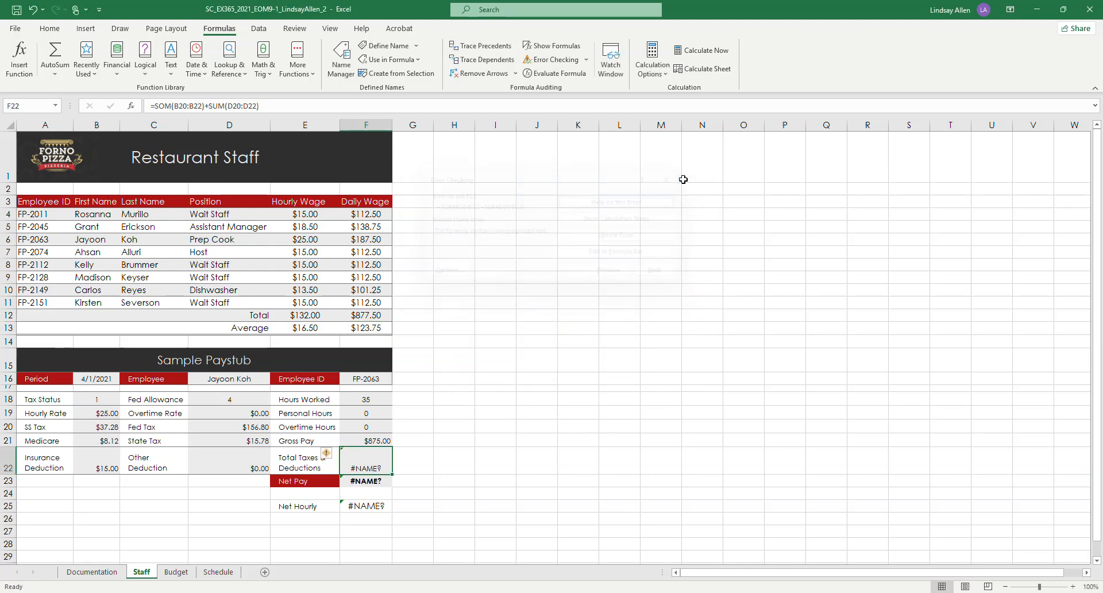
left_click(370, 328)
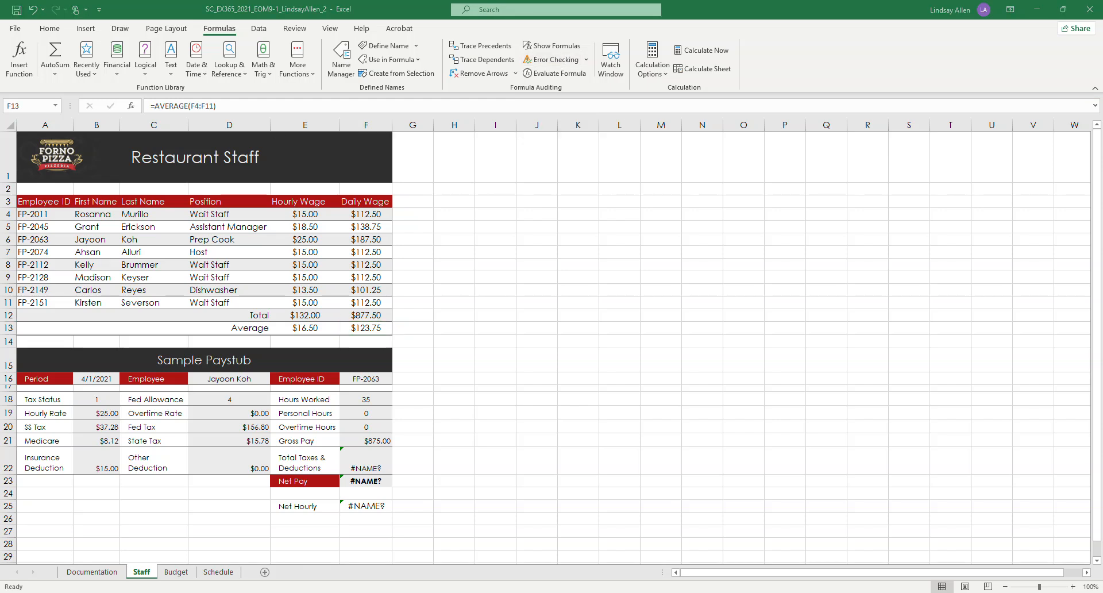
Step: Switch to the Word instructions and highlight the second paragraph of project step 1 in yellow
key("alt+Tab")
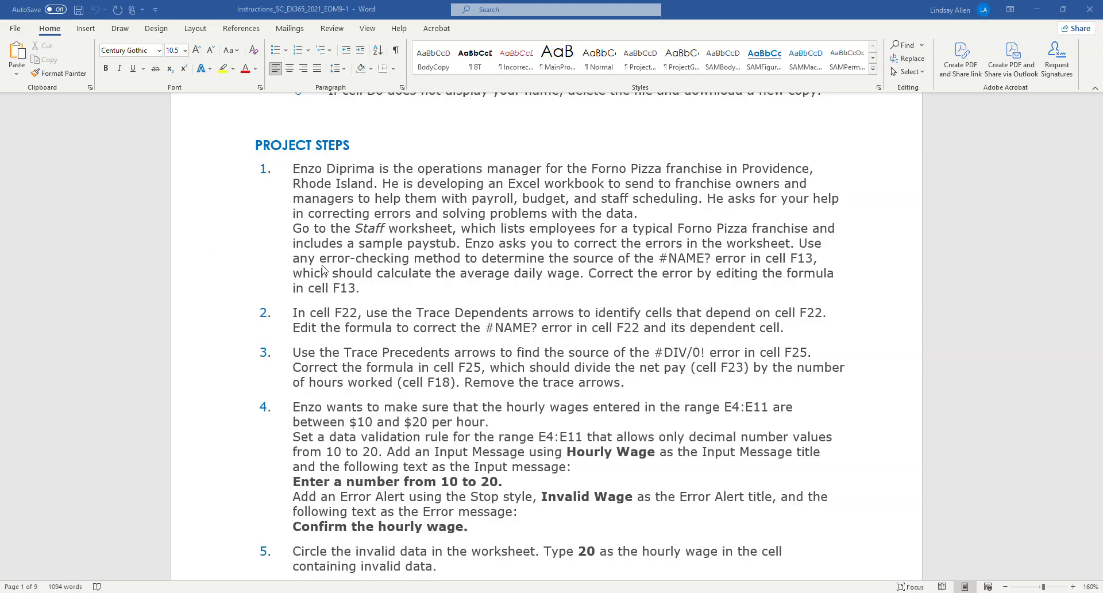
left_click_drag(293, 224, 367, 291)
left_click(223, 68)
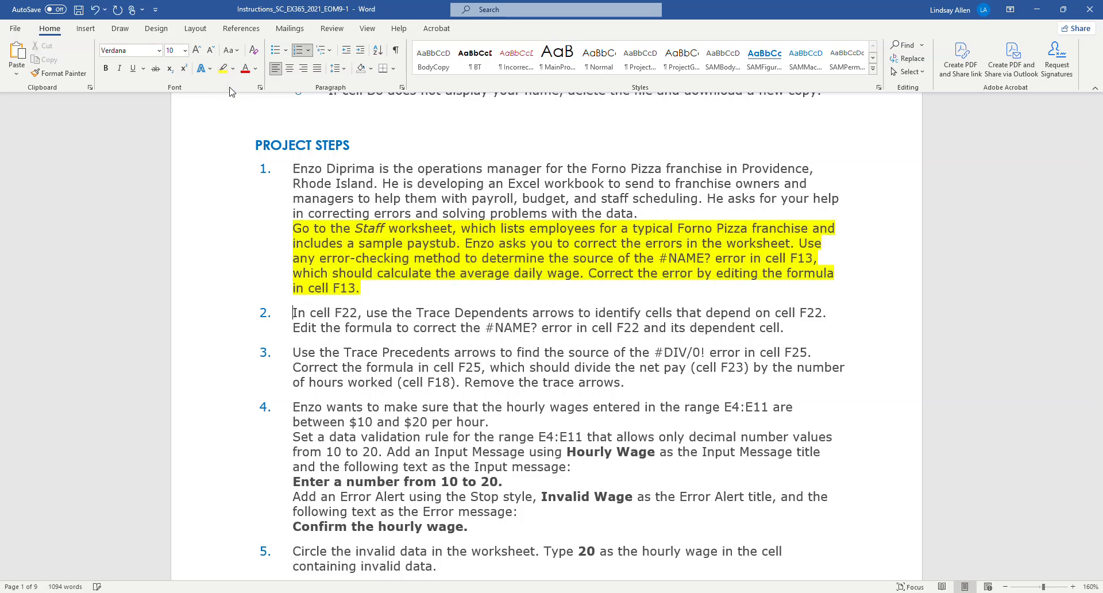
scroll(356, 219, "down", 1)
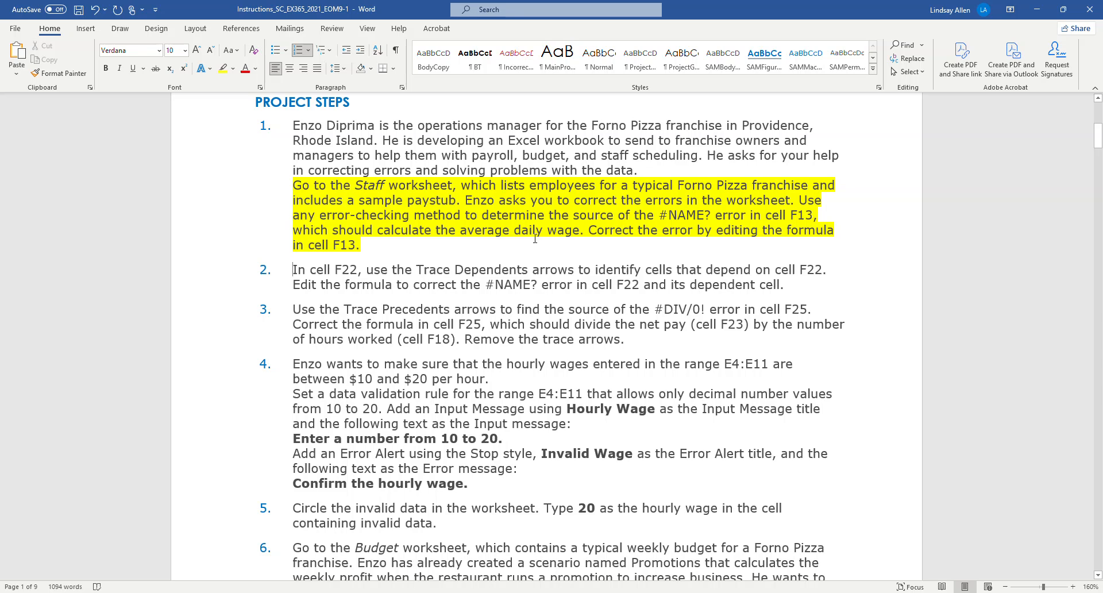
Step: In the Excel workbook, trace the precedents and dependents of cell F22 and remove the trace arrows
left_click(1036, 11)
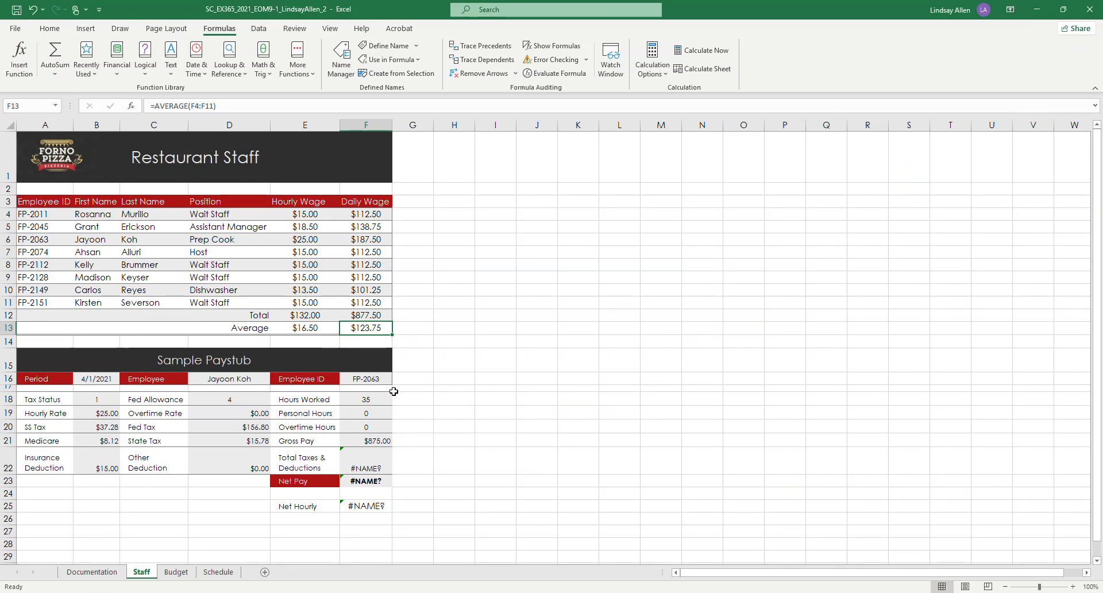
left_click(367, 465)
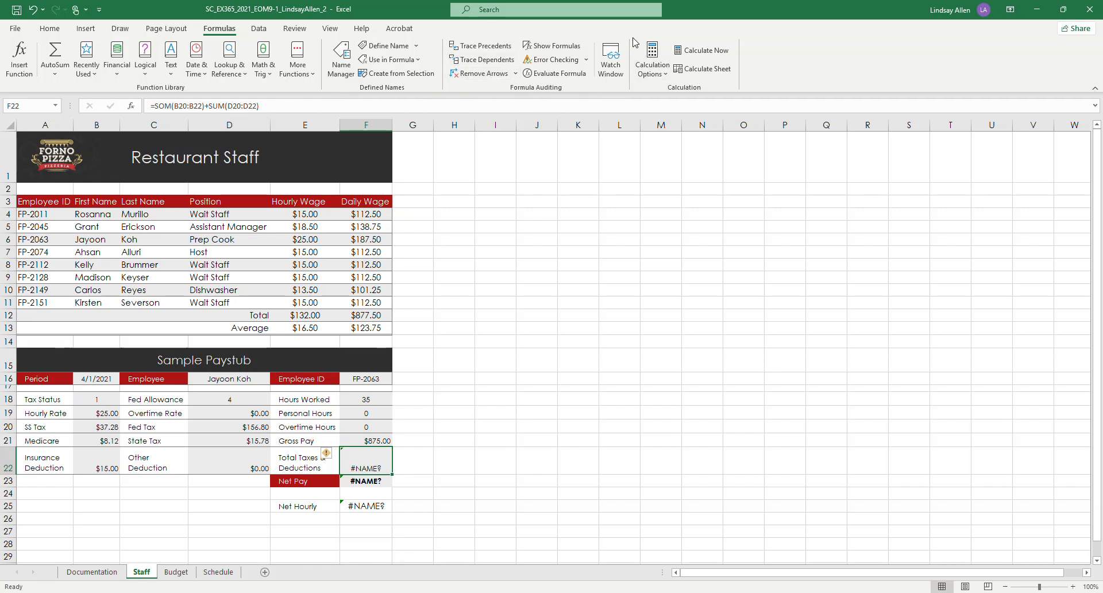
left_click(476, 50)
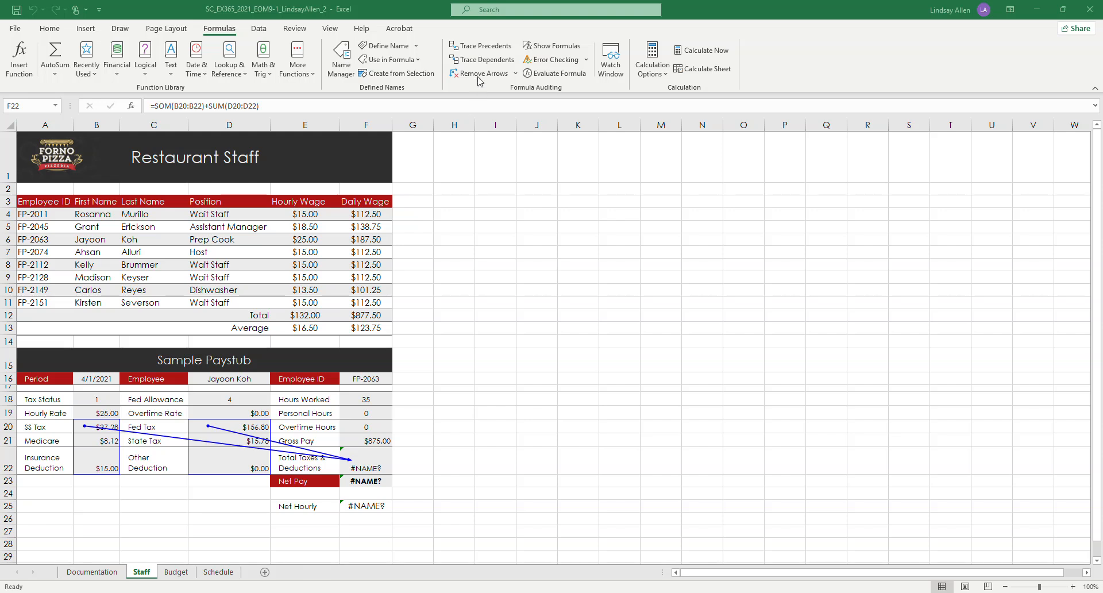
left_click(492, 46)
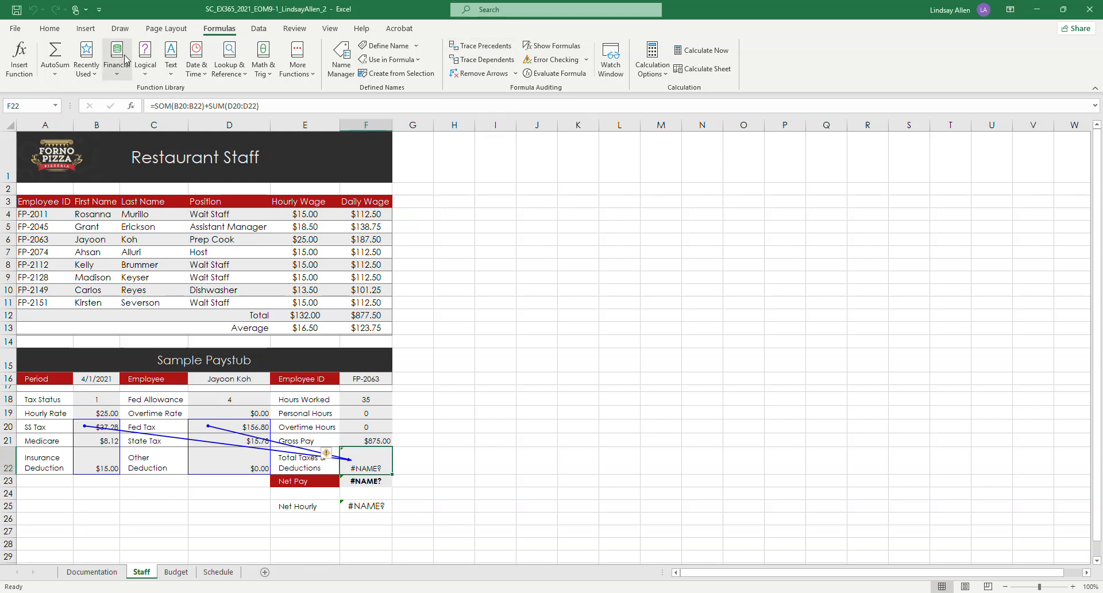
left_click(486, 60)
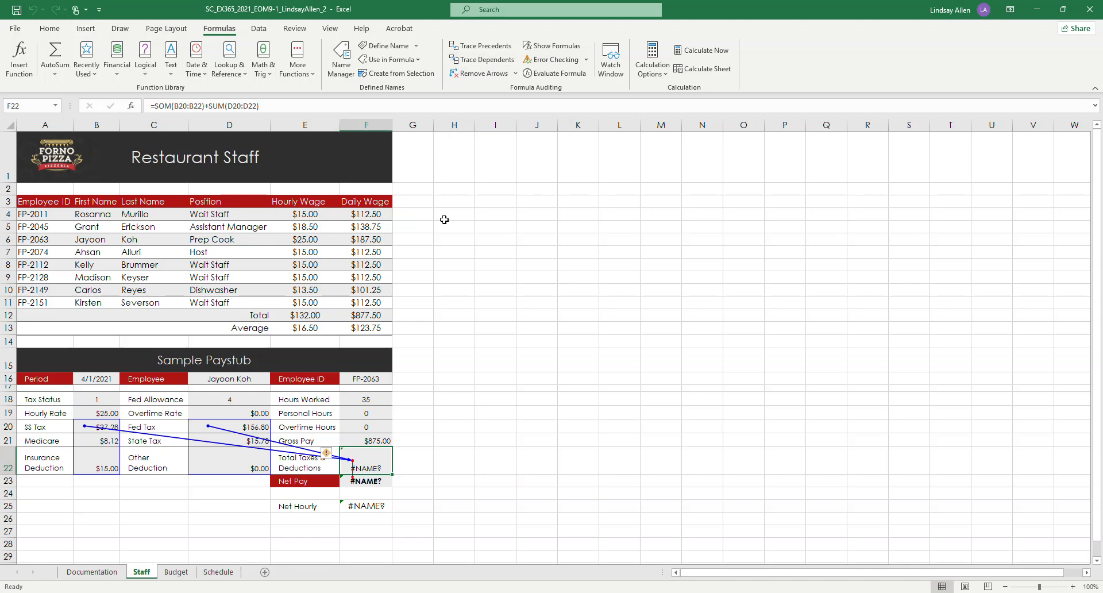
left_click(328, 454)
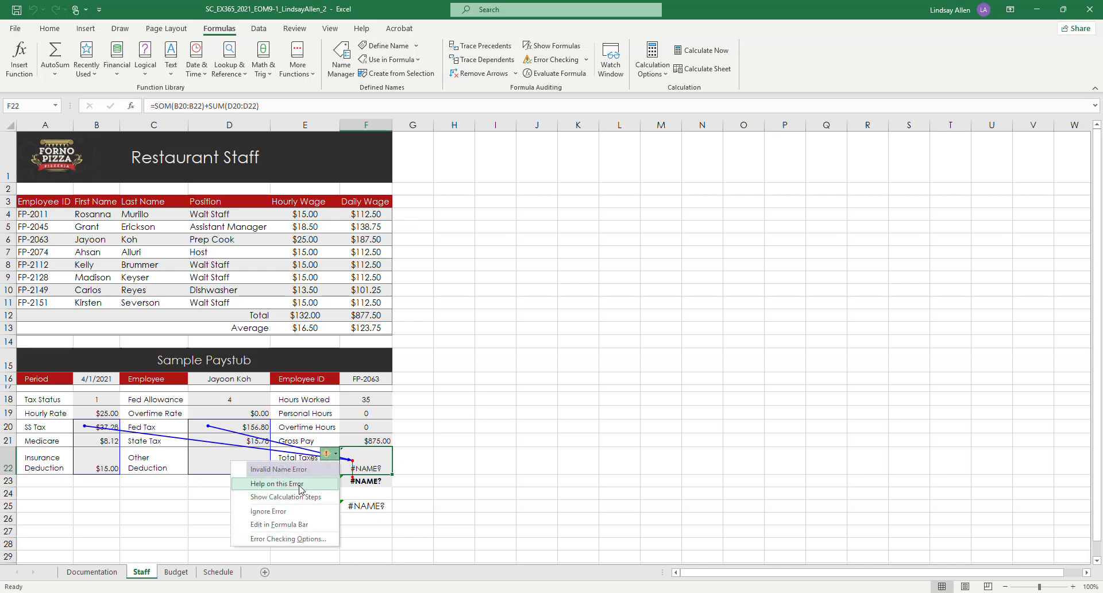
left_click(469, 483)
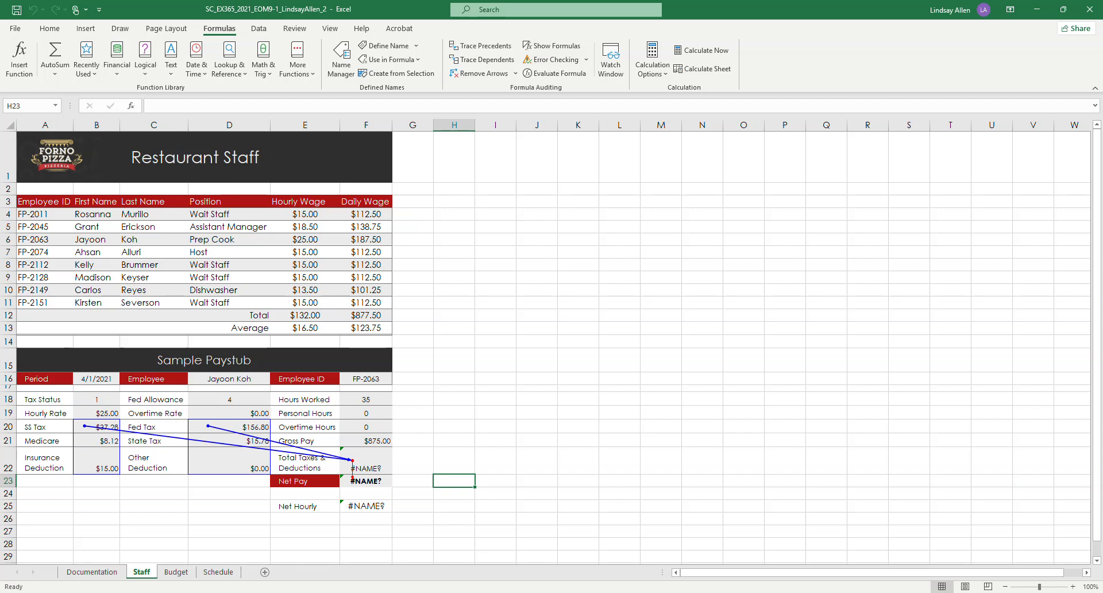
left_click(496, 76)
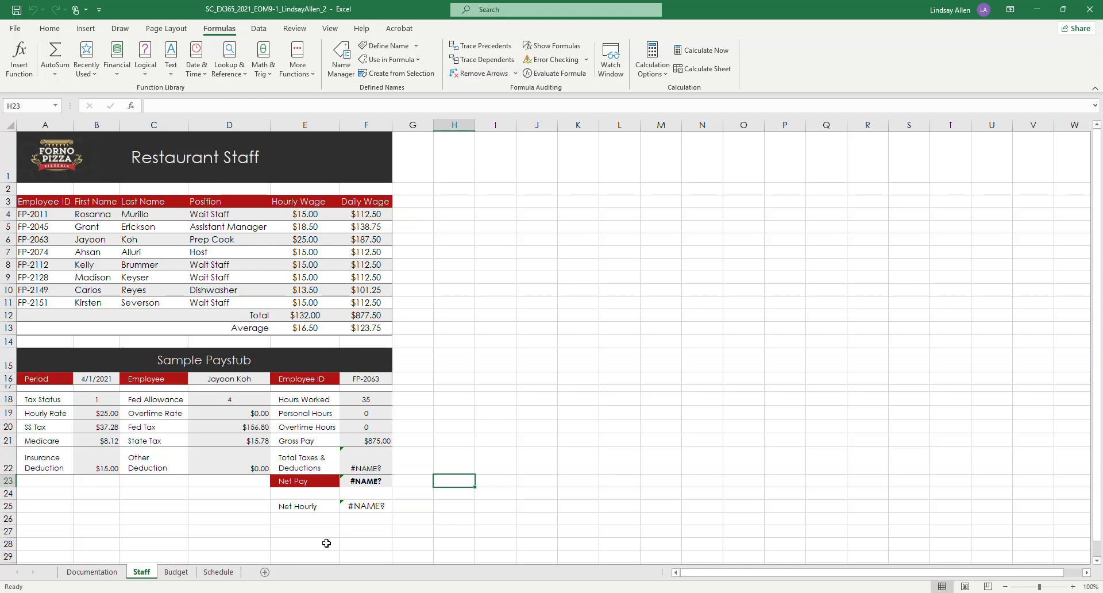
Step: Switch to the Word instructions and highlight the words "Trace Dependents" in project step 2 in yellow
key("alt+Tab")
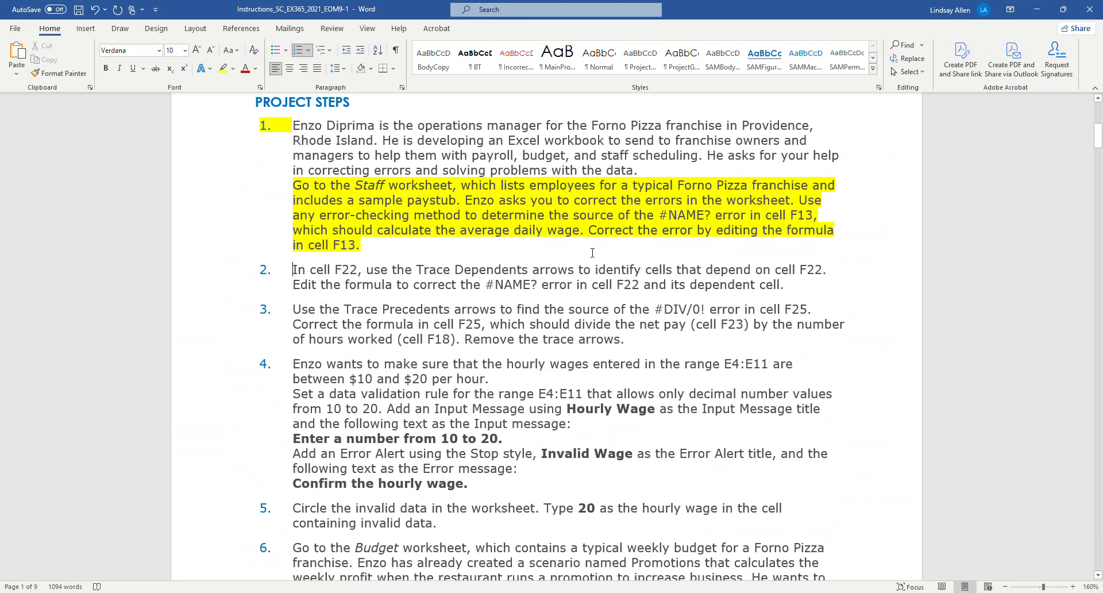
mouse_move(419, 269)
left_mouse_down()
mouse_move(537, 284)
mouse_move(532, 270)
left_mouse_up()
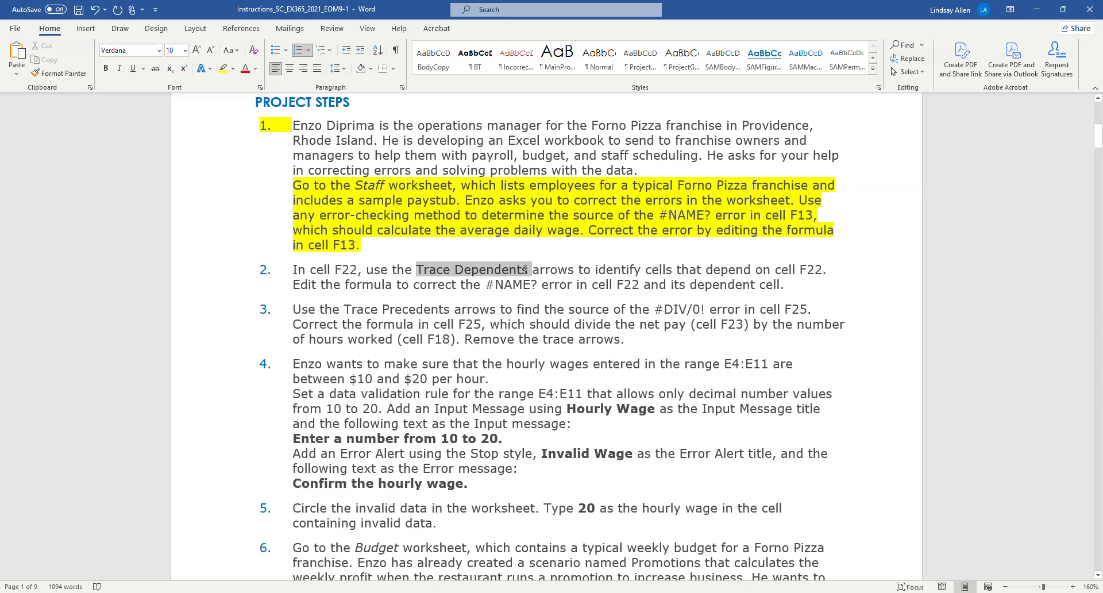
left_click(223, 69)
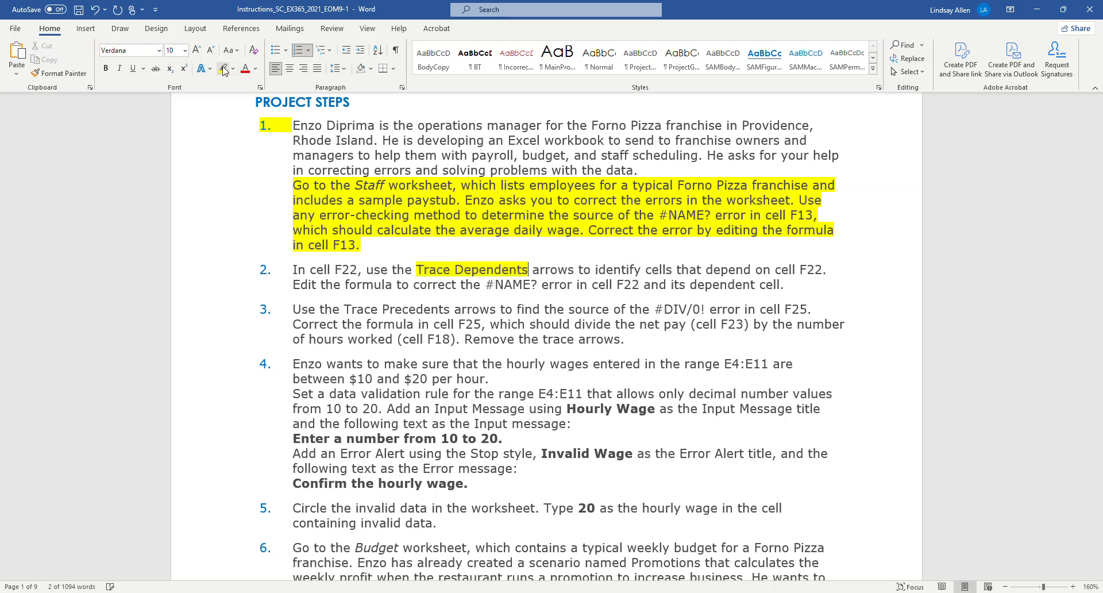
Step: Return to the Excel workbook and trace the dependents of cell F22 on the Staff worksheet
left_click(1038, 9)
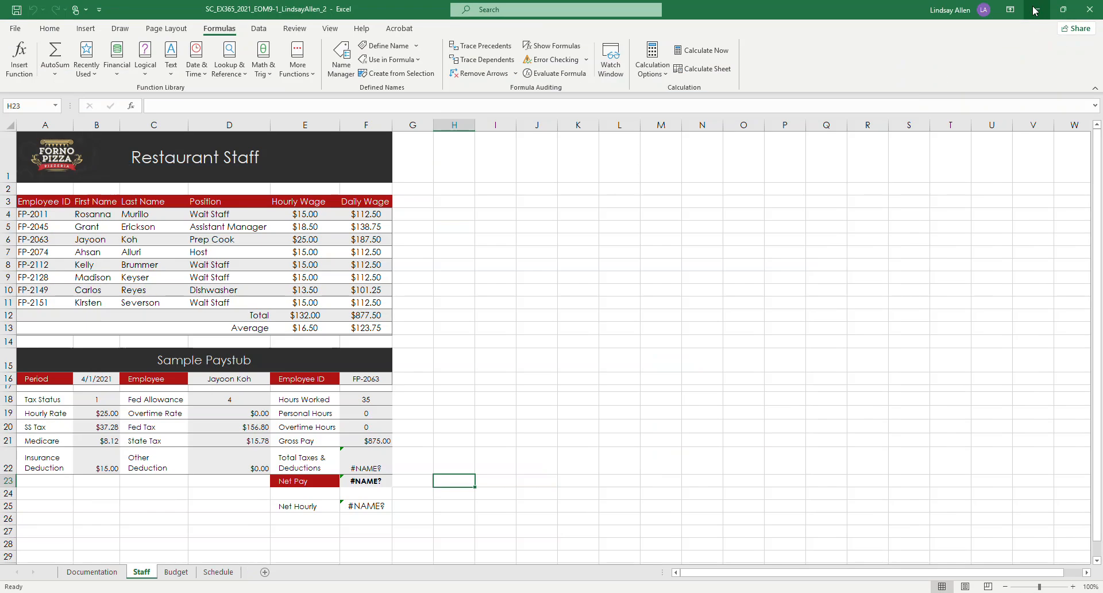
left_click(373, 459)
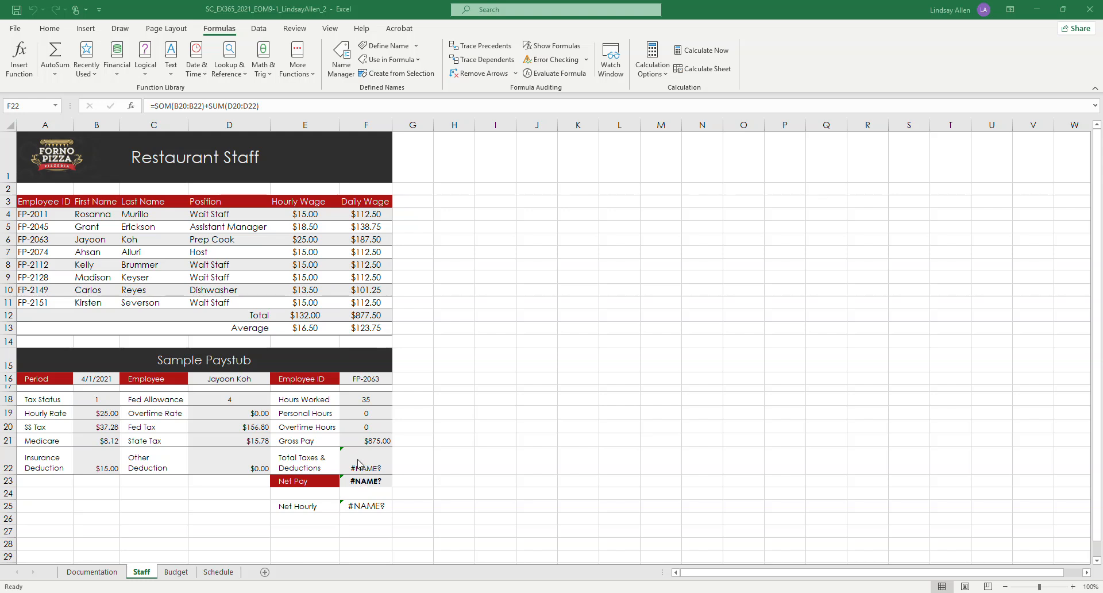
left_click(493, 62)
left_click(493, 62)
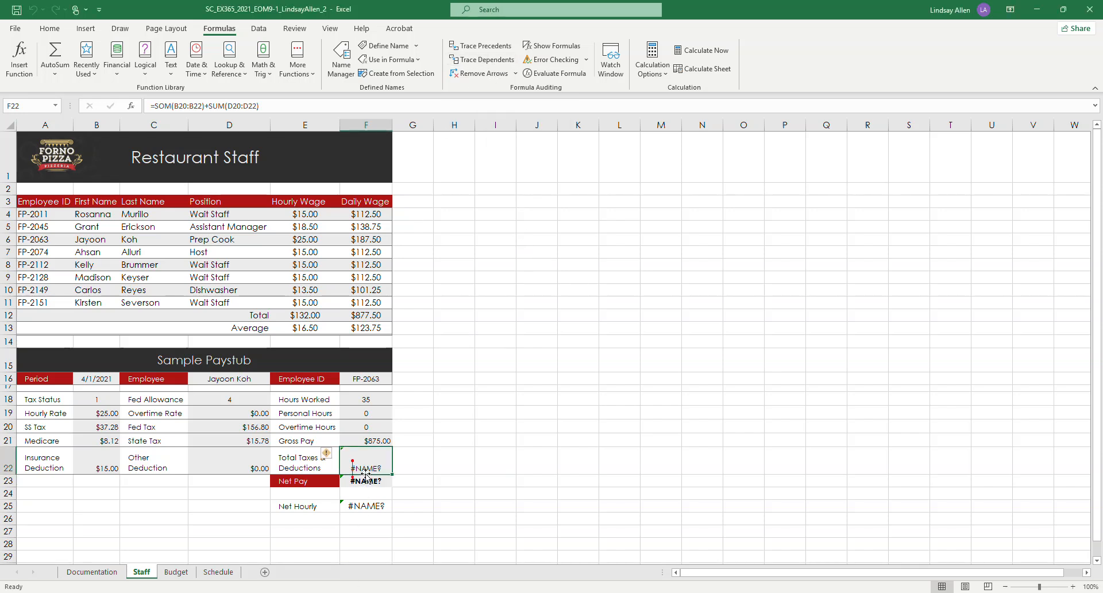
Step: Correct the formula in cell F22 to =SUM(B20:B22)+SUM(D20:D22) and remove the trace arrows
left_click(165, 107)
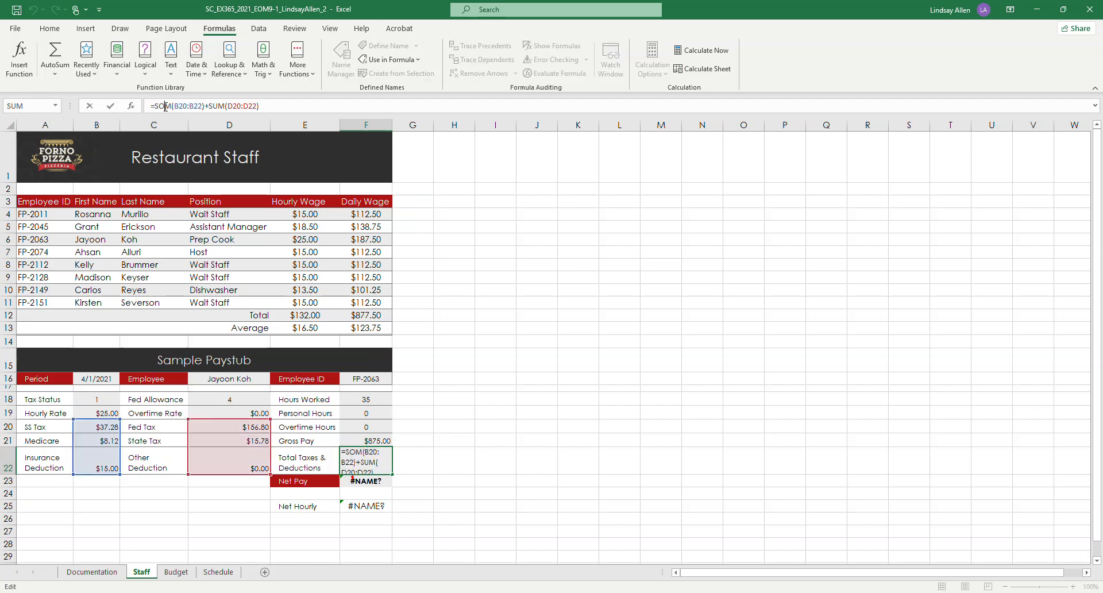
key("BackSpace")
type("u")
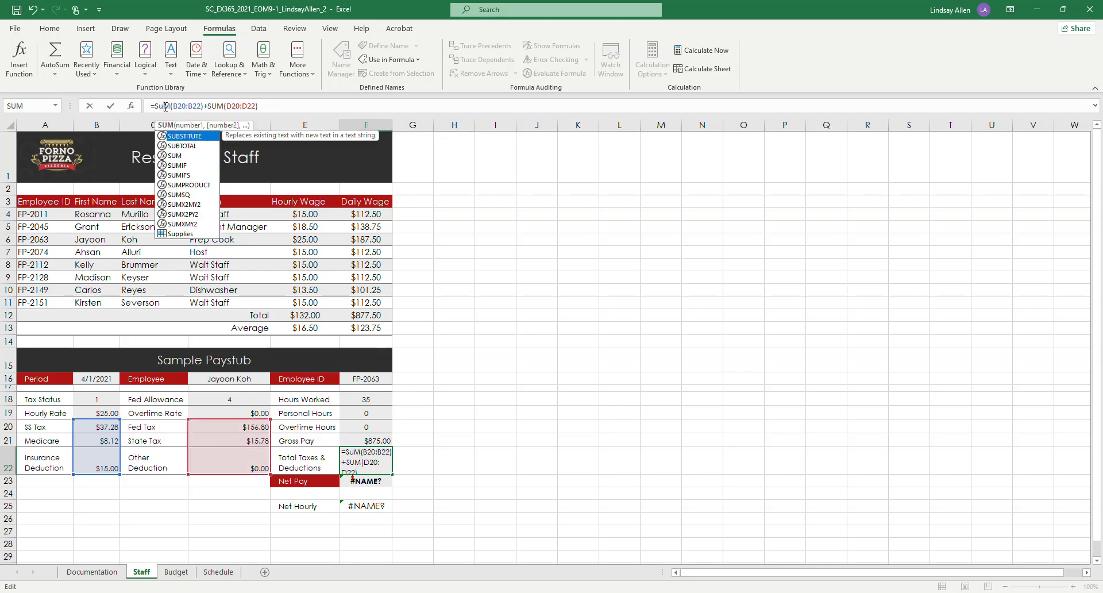
left_click(171, 128)
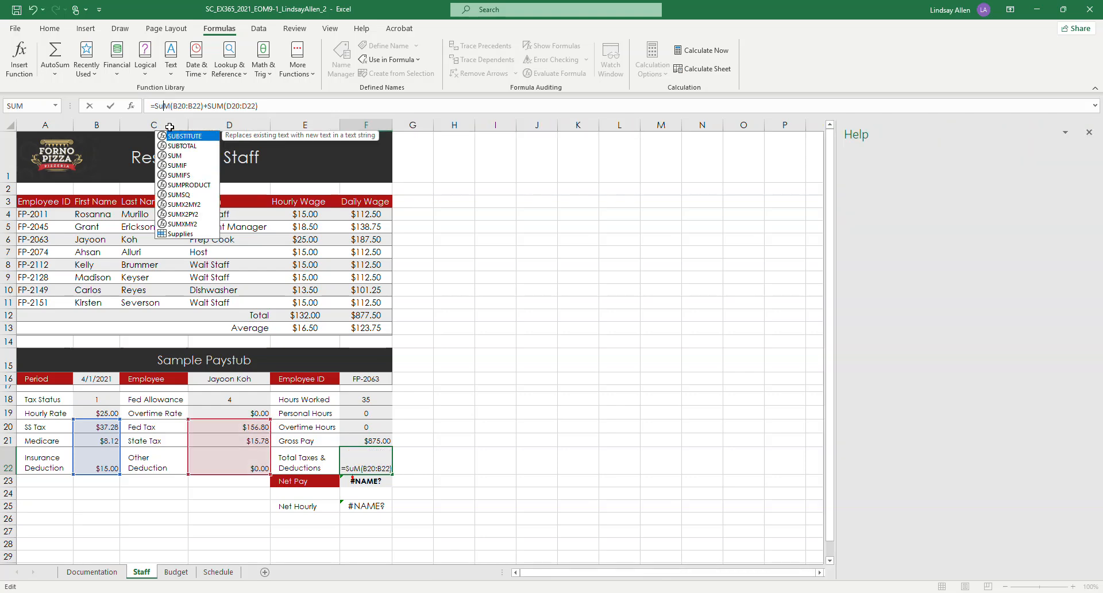
left_click(171, 127)
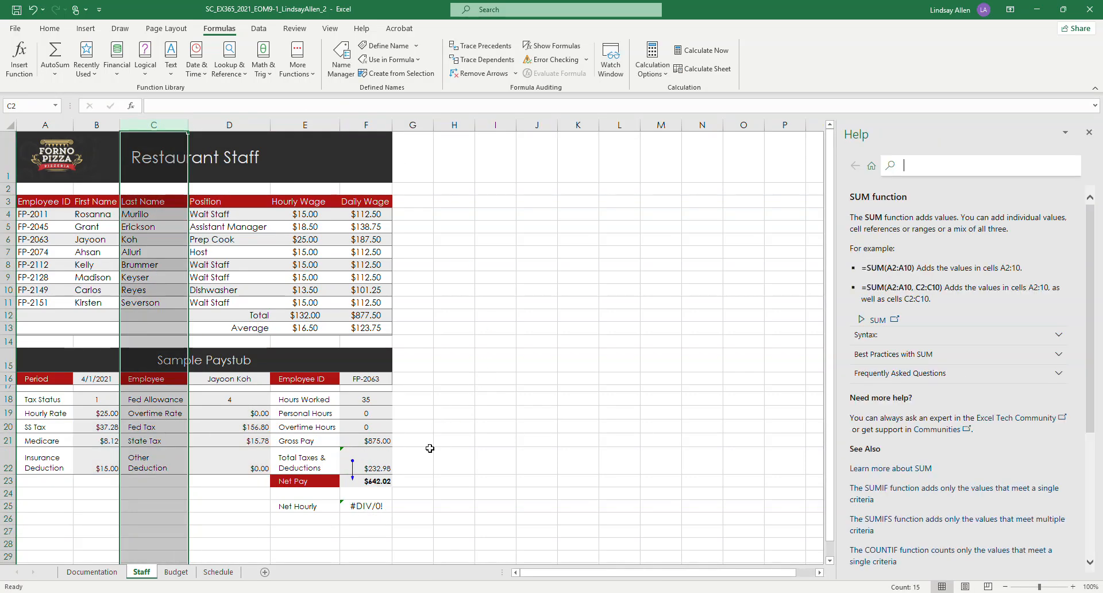
left_click(1089, 132)
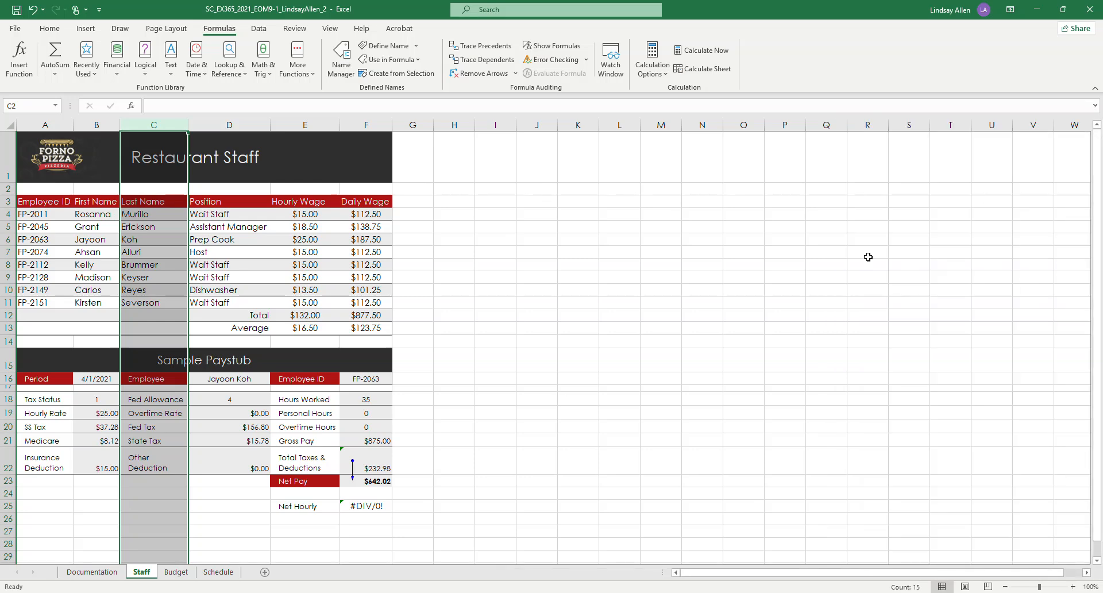
left_click(374, 466)
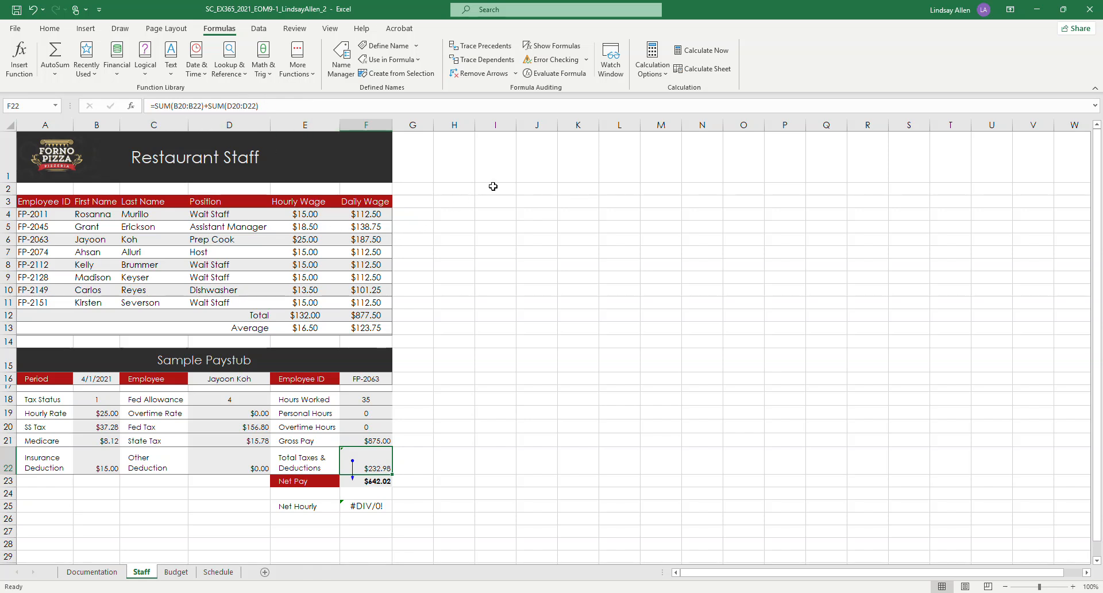
left_click(482, 73)
Step: Switch to the Word instructions and highlight all of project step 2 in yellow
left_click(1037, 8)
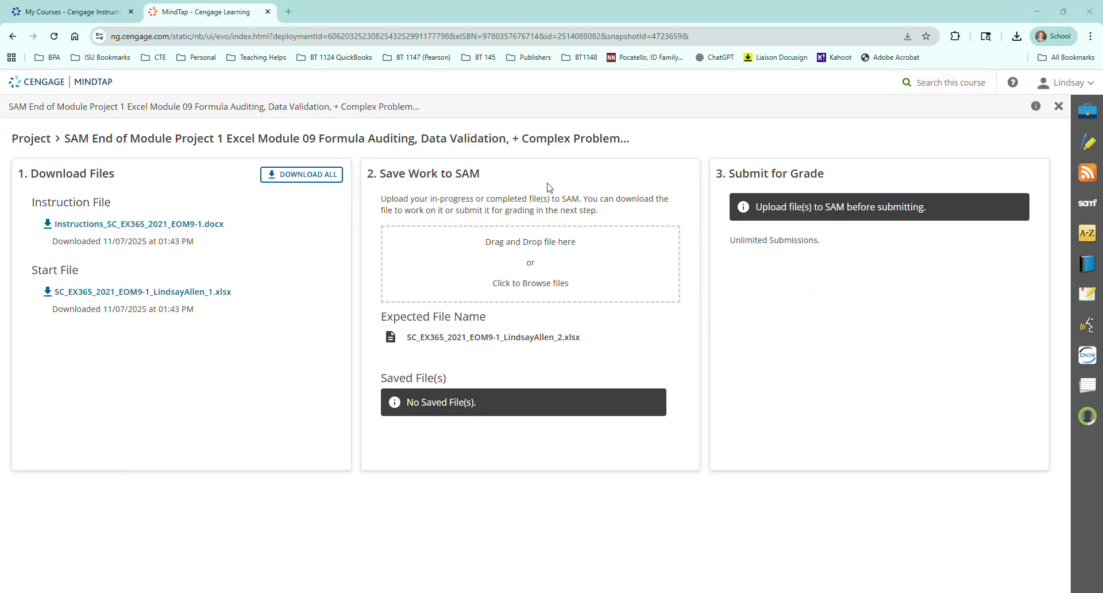
left_click(678, 592)
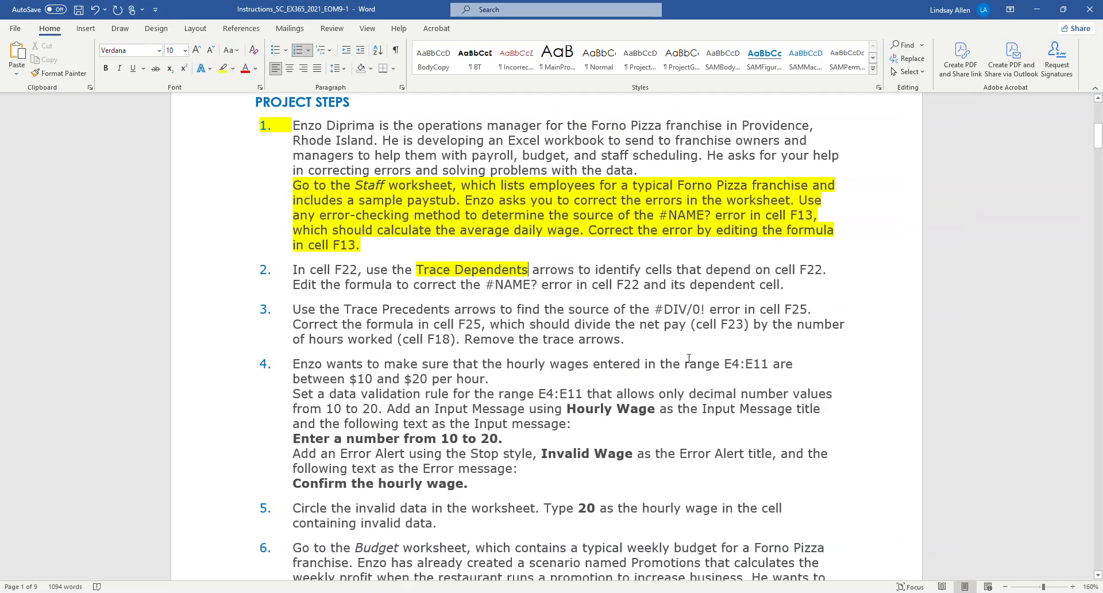
left_click_drag(776, 284, 292, 270)
left_click(221, 69)
key("Left")
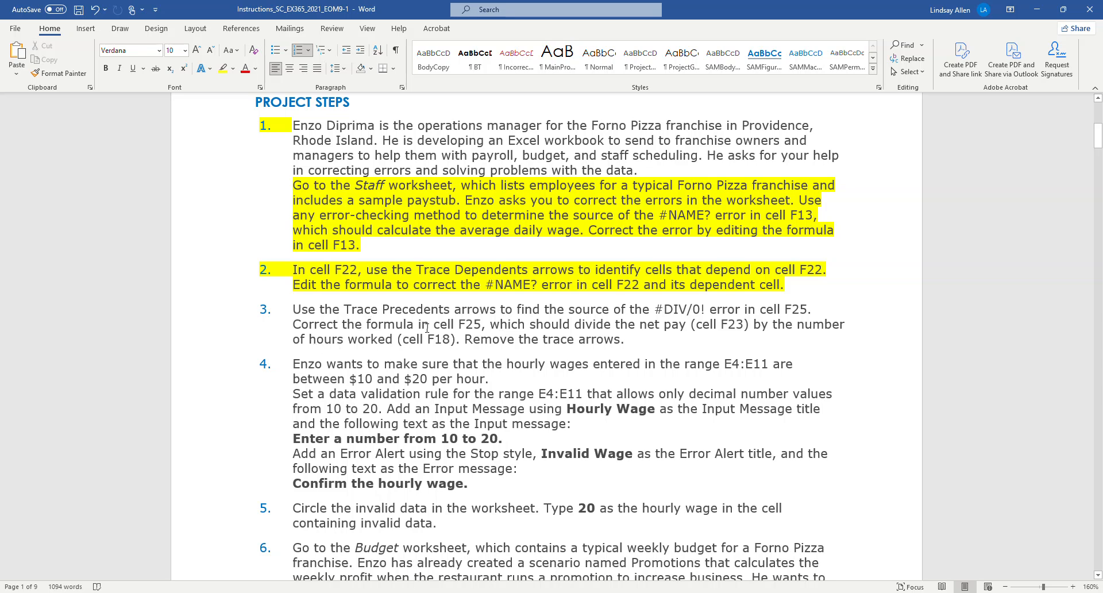
Step: Return to the Excel workbook and trace the precedents of cell F25 on the Staff worksheet
left_click(1036, 10)
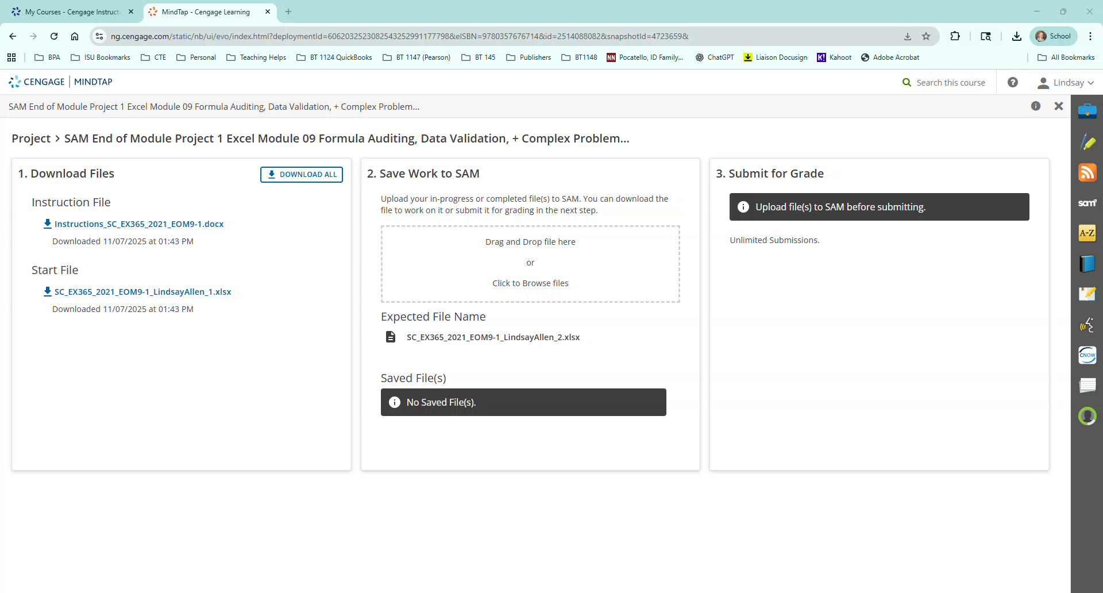
left_click(343, 570)
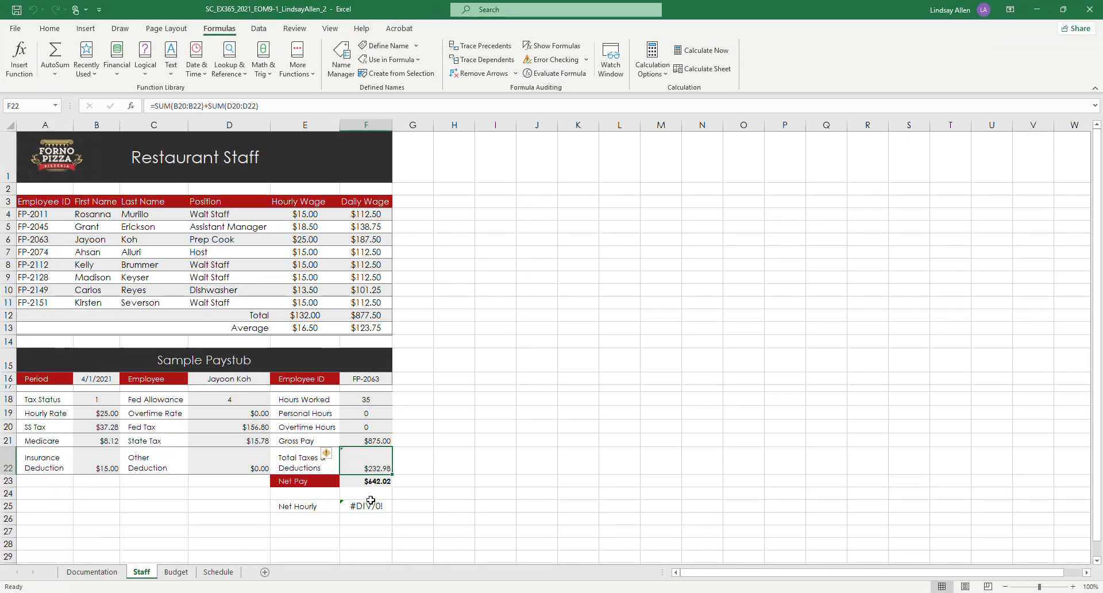
left_click(367, 506)
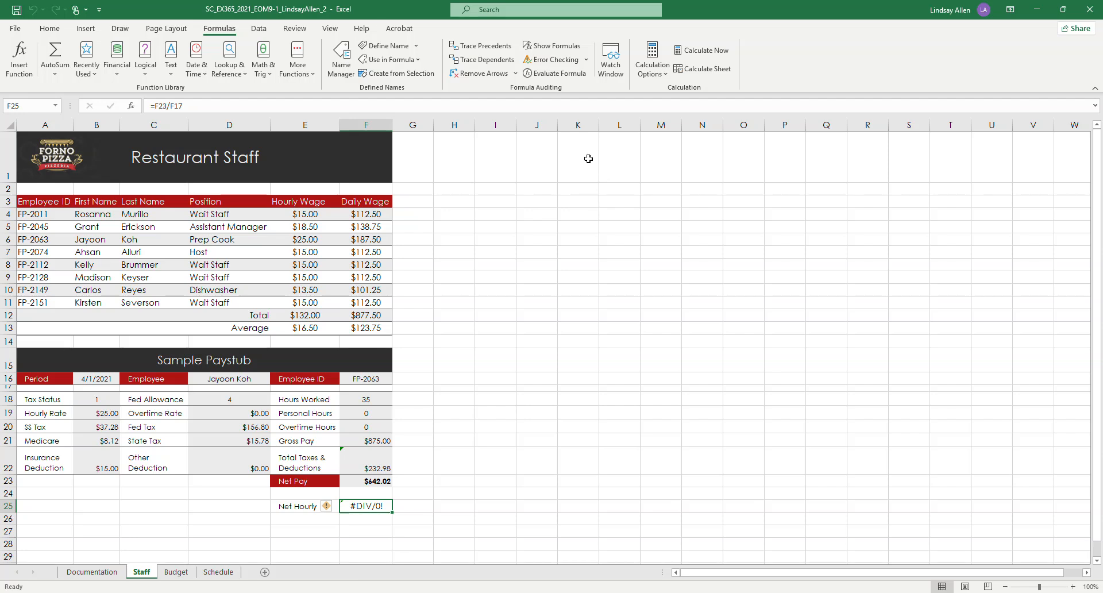
left_click(497, 48)
Step: Correct the net hourly formula in cell F25 to =F23/F18
left_click(212, 106)
key("BackSpace")
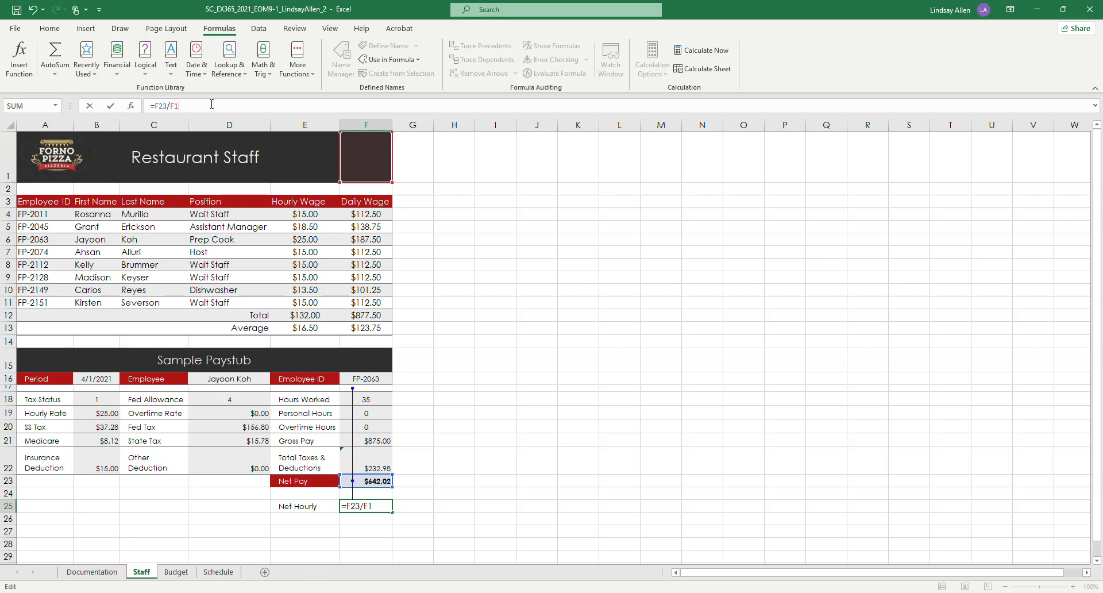
type("8")
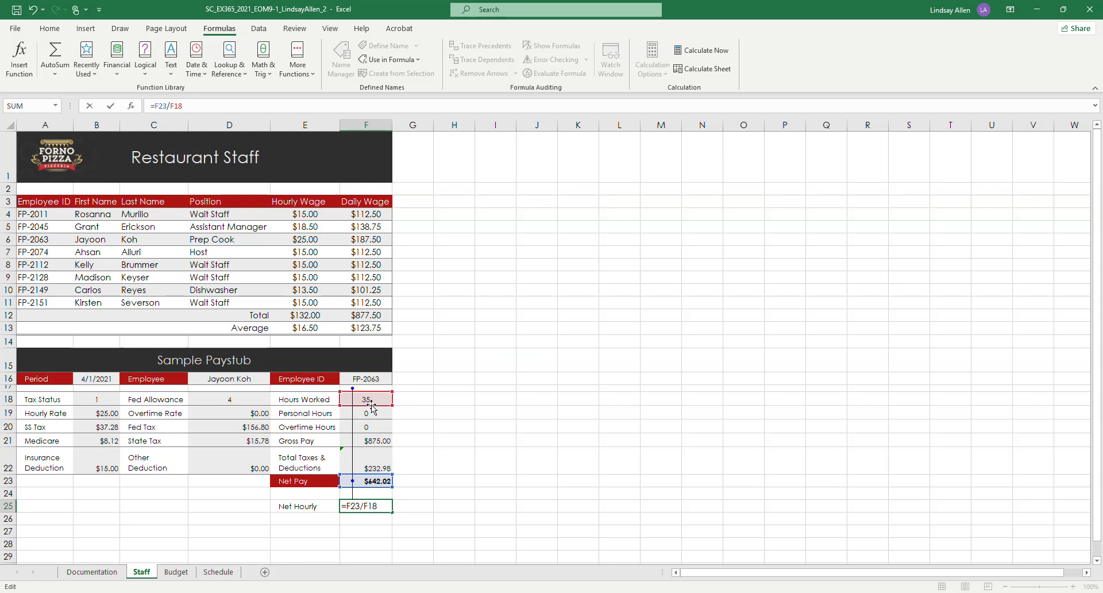
key("Return")
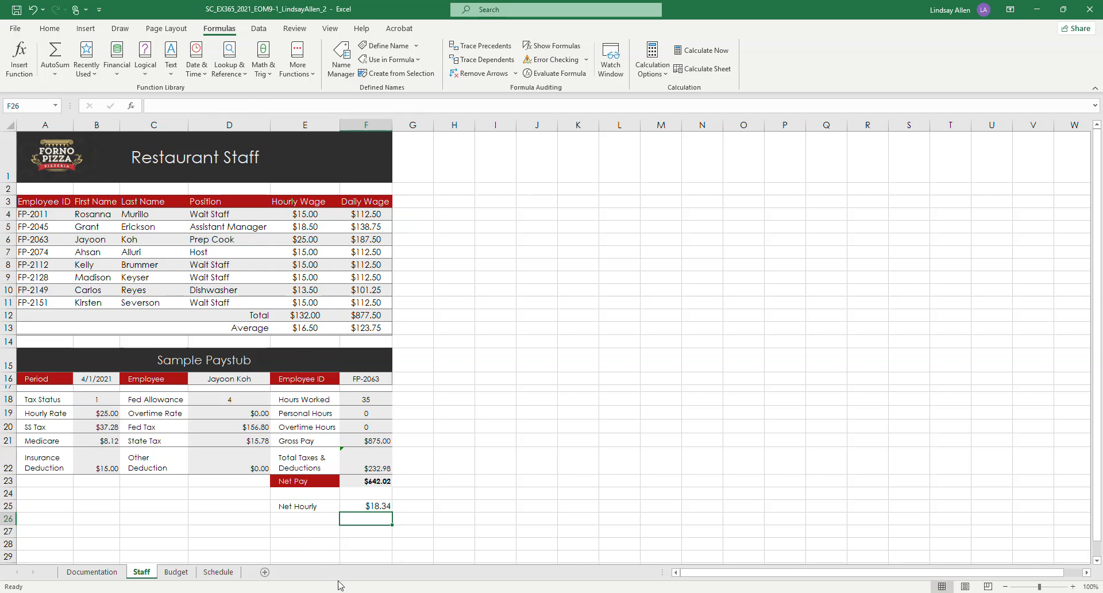
Step: Switch to the Word instructions and highlight all of project step 3 in yellow
mouse_move(344, 589)
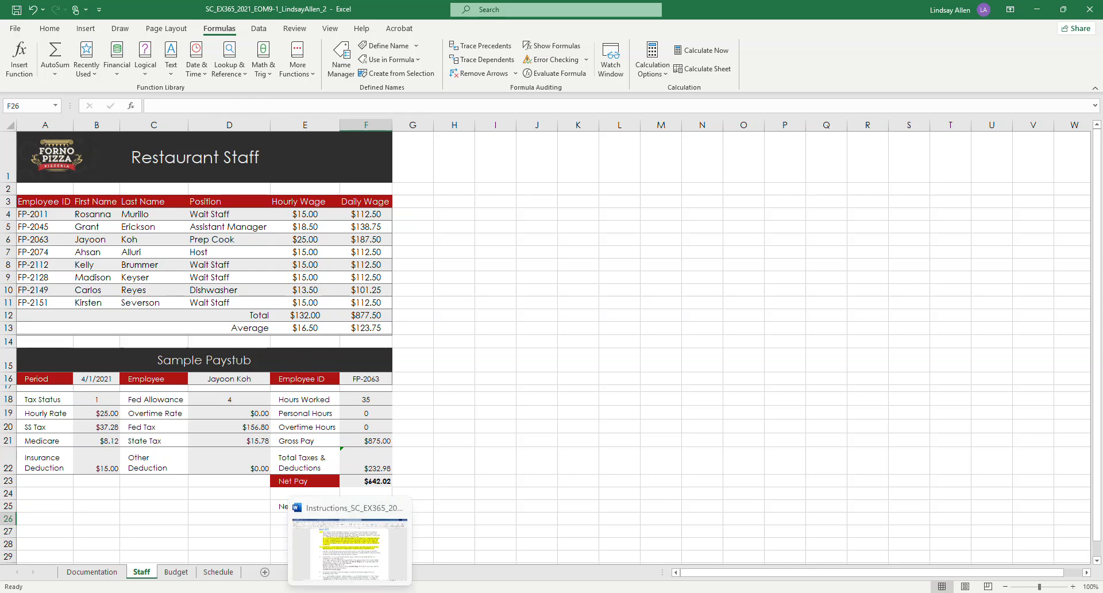
left_click(350, 549)
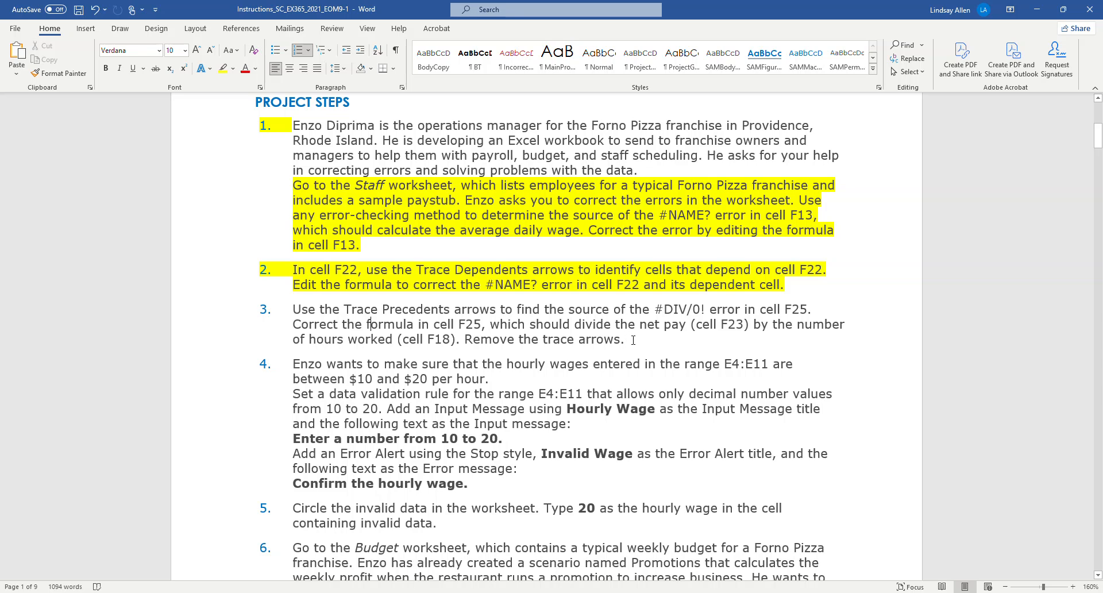
left_click_drag(633, 339, 295, 310)
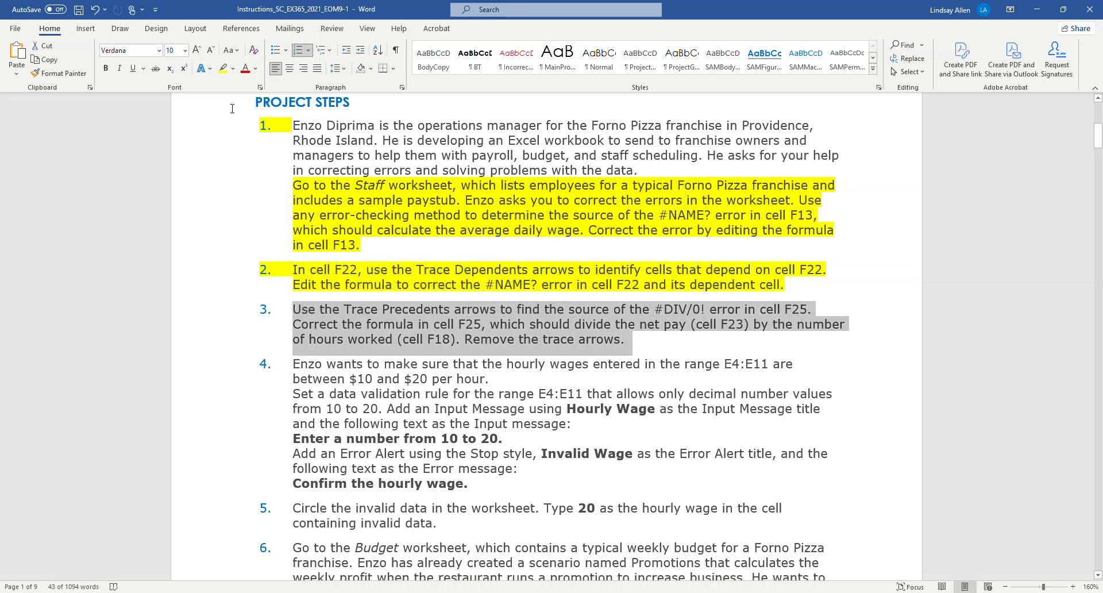
left_click(223, 69)
left_click(440, 313)
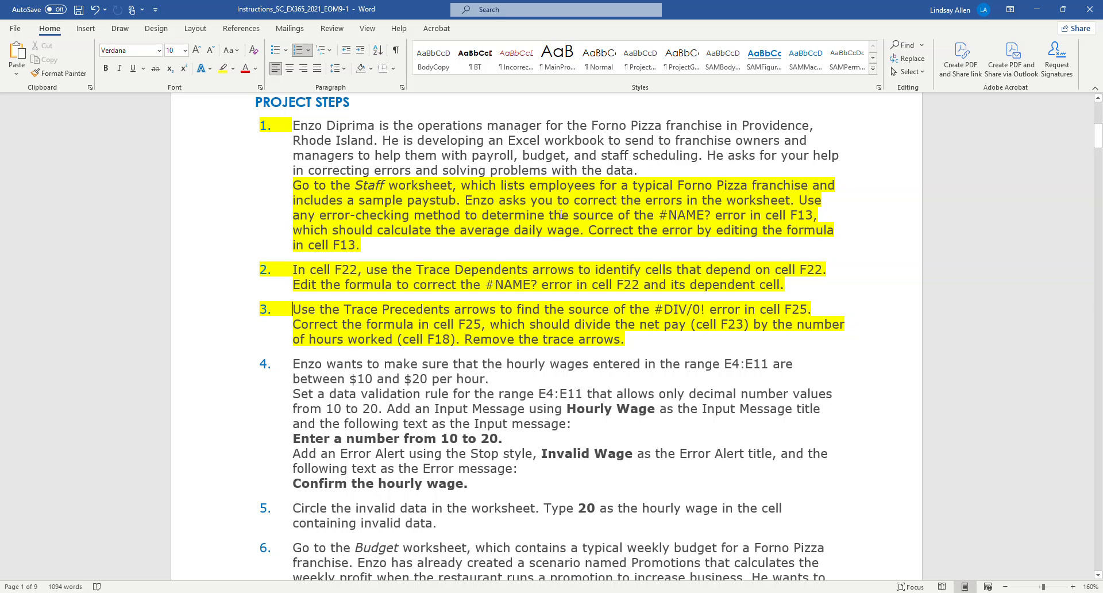
Step: Return to the Excel workbook, dismiss the data import tip, and open the Data Validation settings with cell F26 selected
scroll(561, 214, "down", 5)
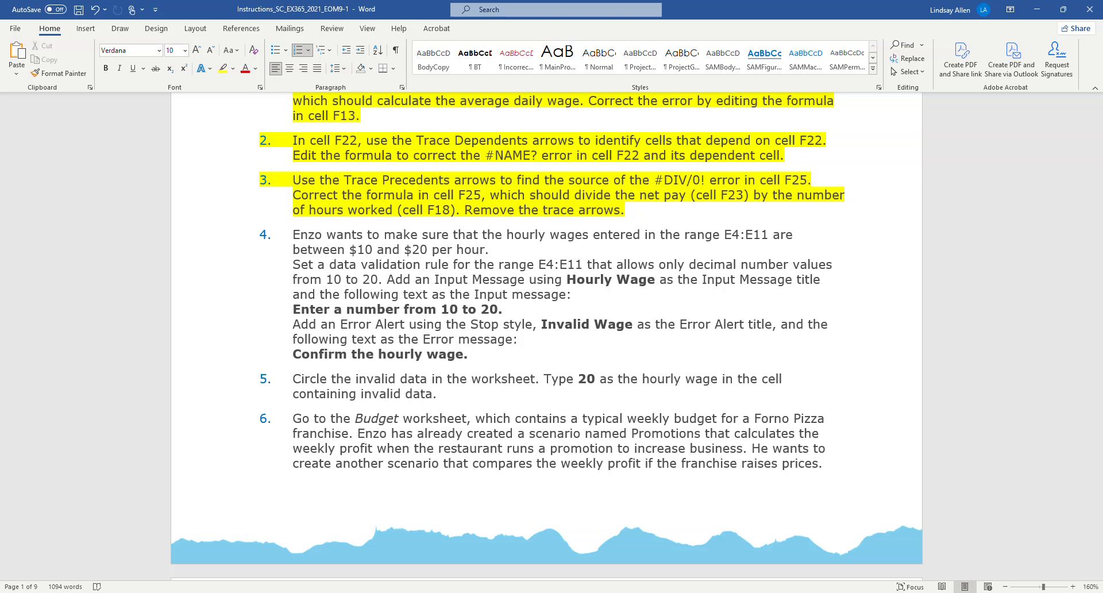
key("alt+Tab")
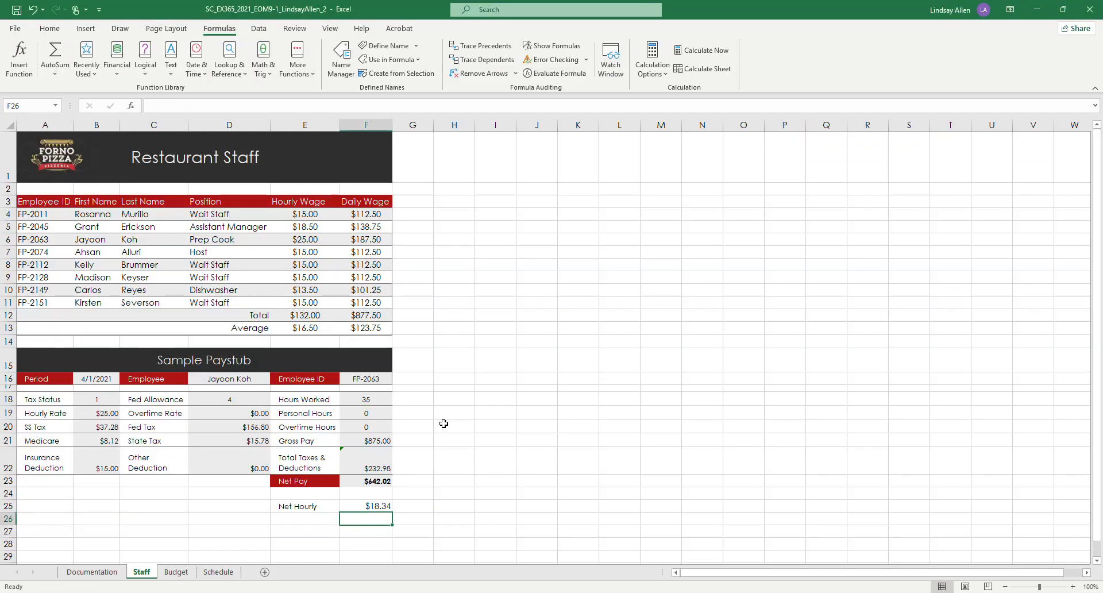
scroll(444, 423, "up", 2)
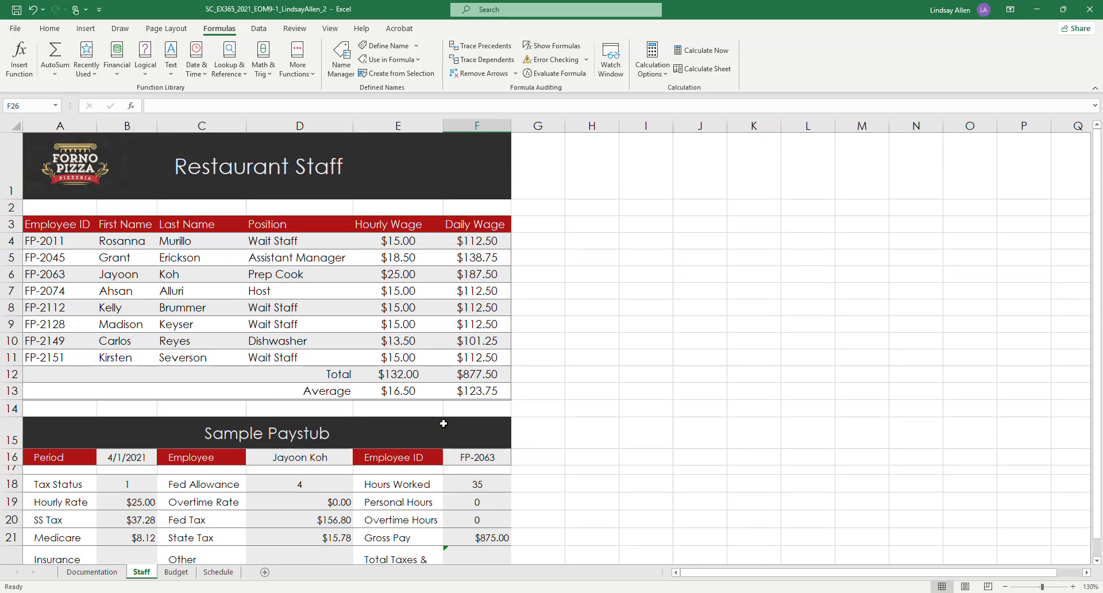
left_click(260, 29)
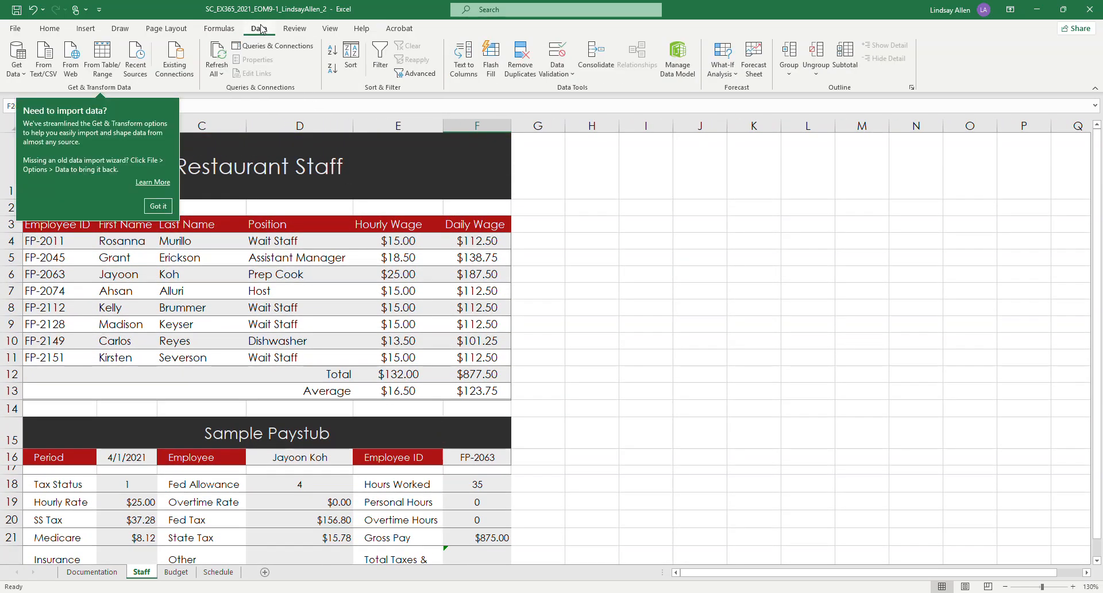
left_click(159, 206)
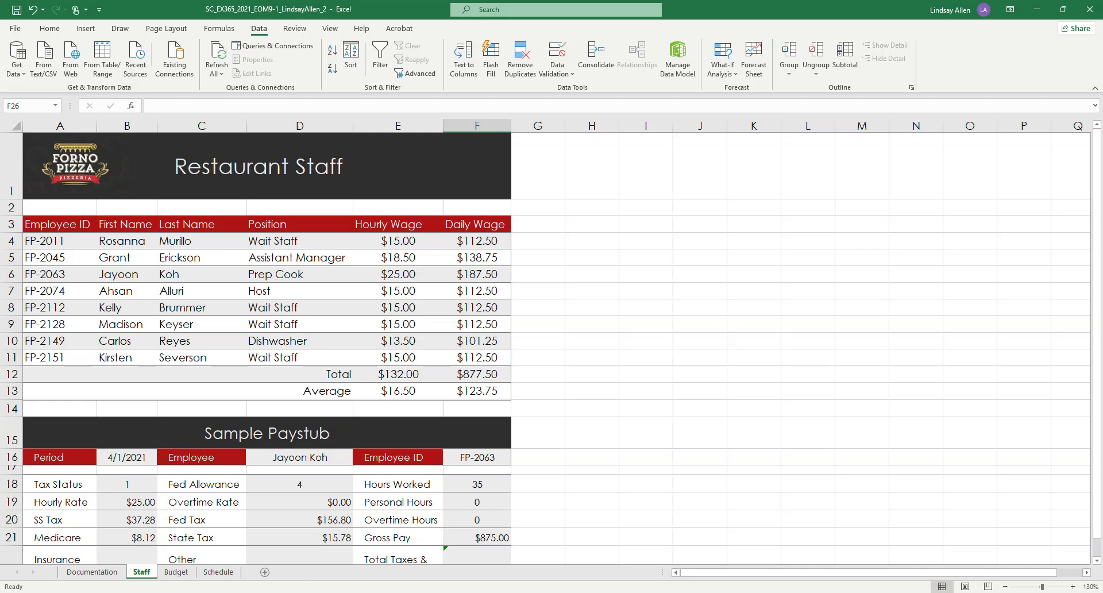
left_click(565, 75)
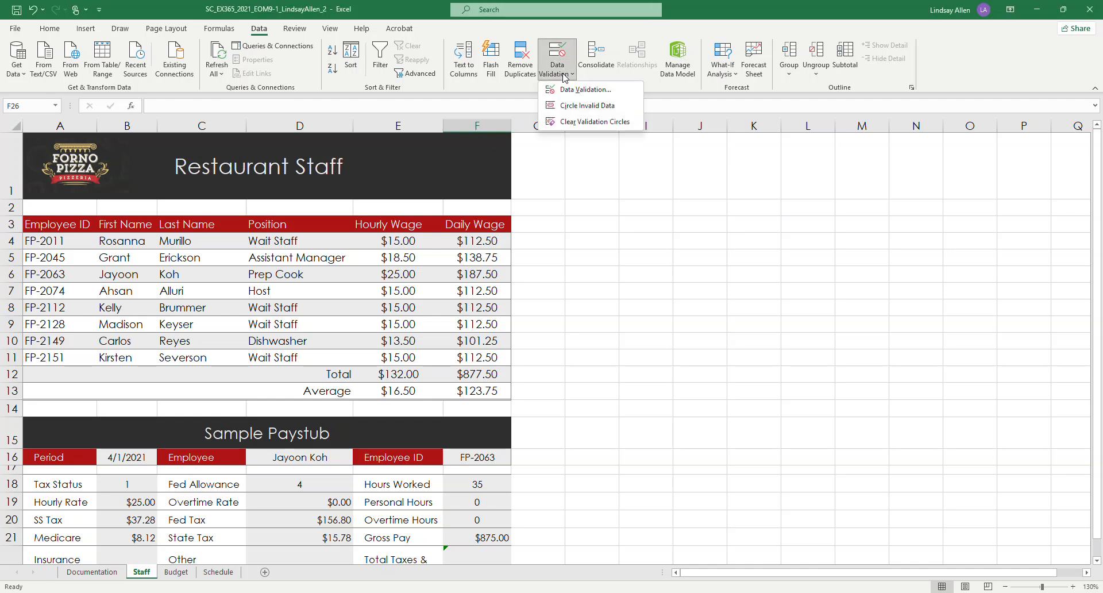
left_click(576, 89)
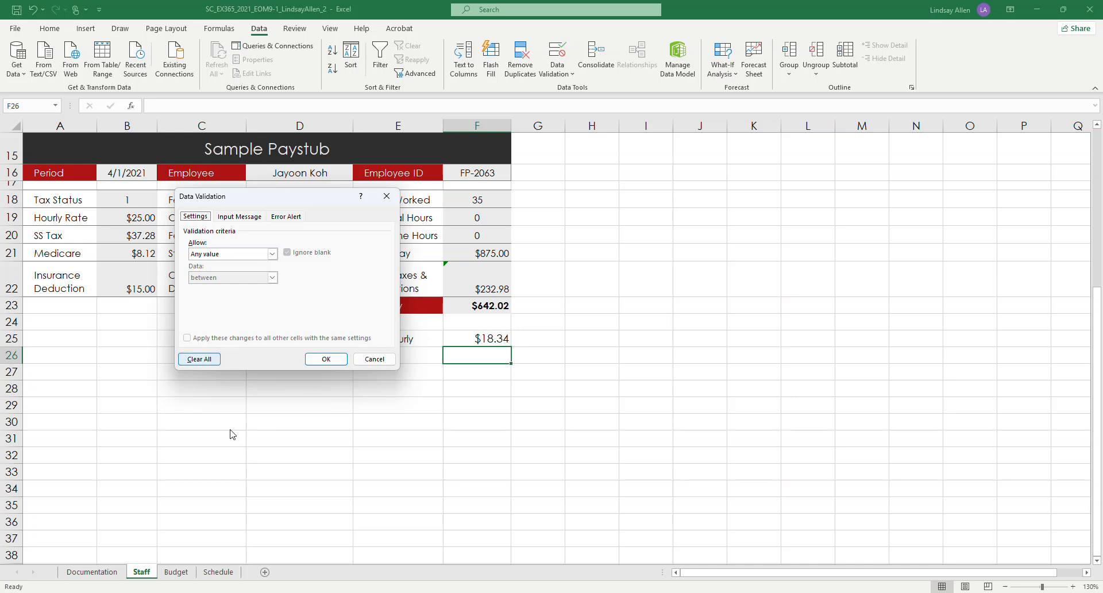
Step: Set the validation criteria to allow decimal values between a minimum of 10 and a maximum of 20
mouse_move(364, 591)
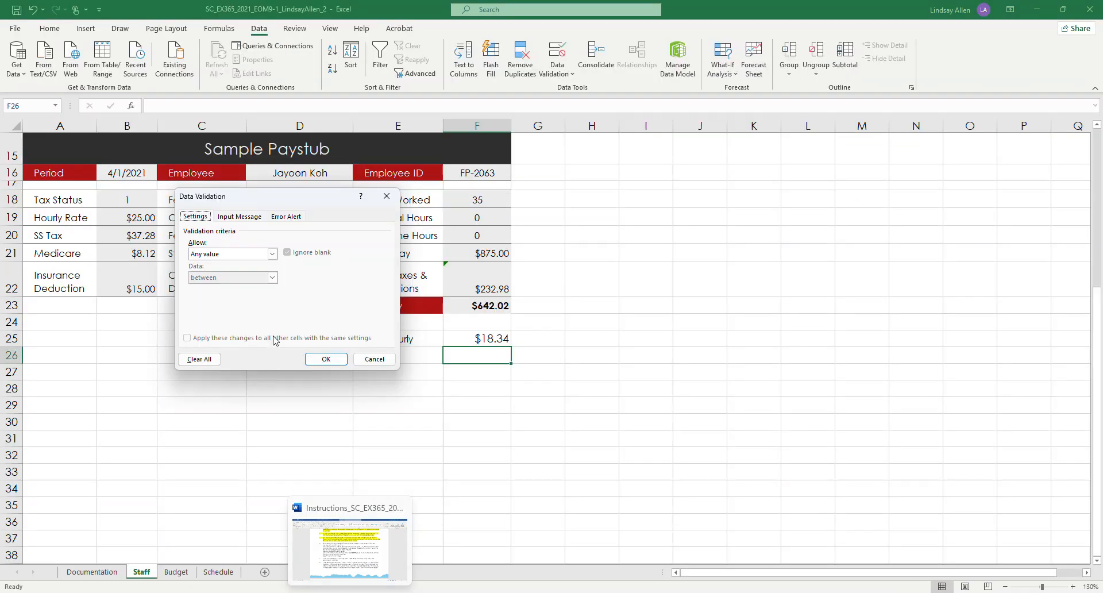
left_click(267, 256)
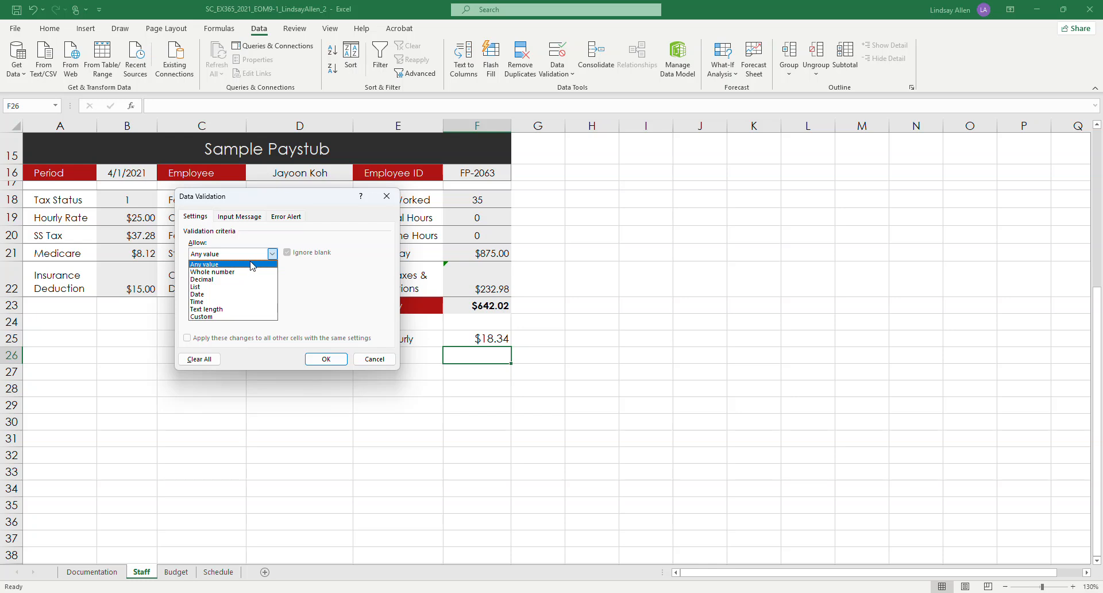
left_click(210, 279)
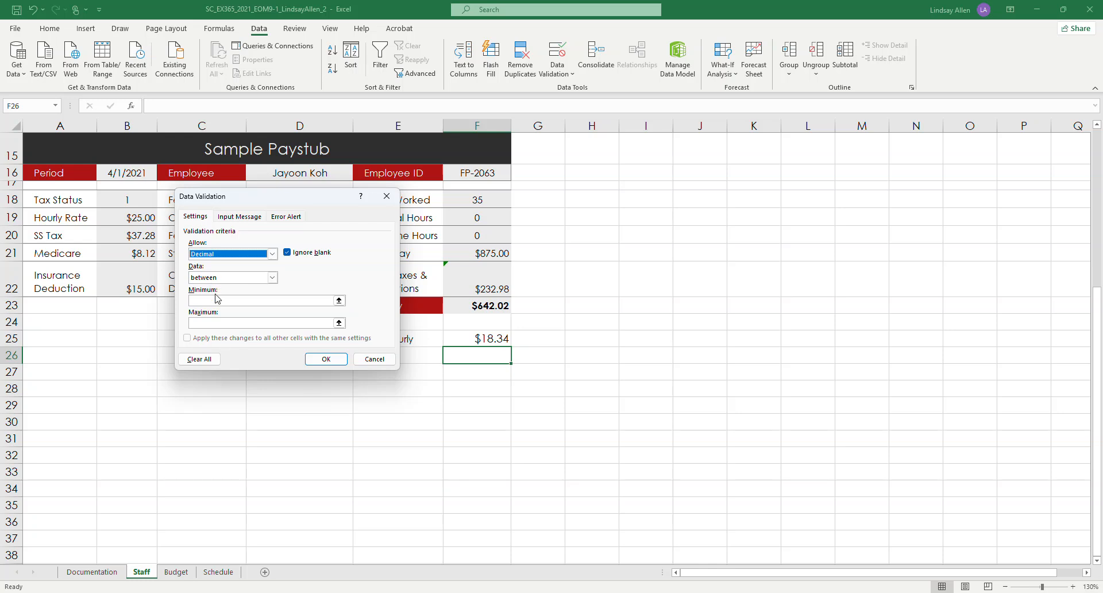
left_click(221, 301)
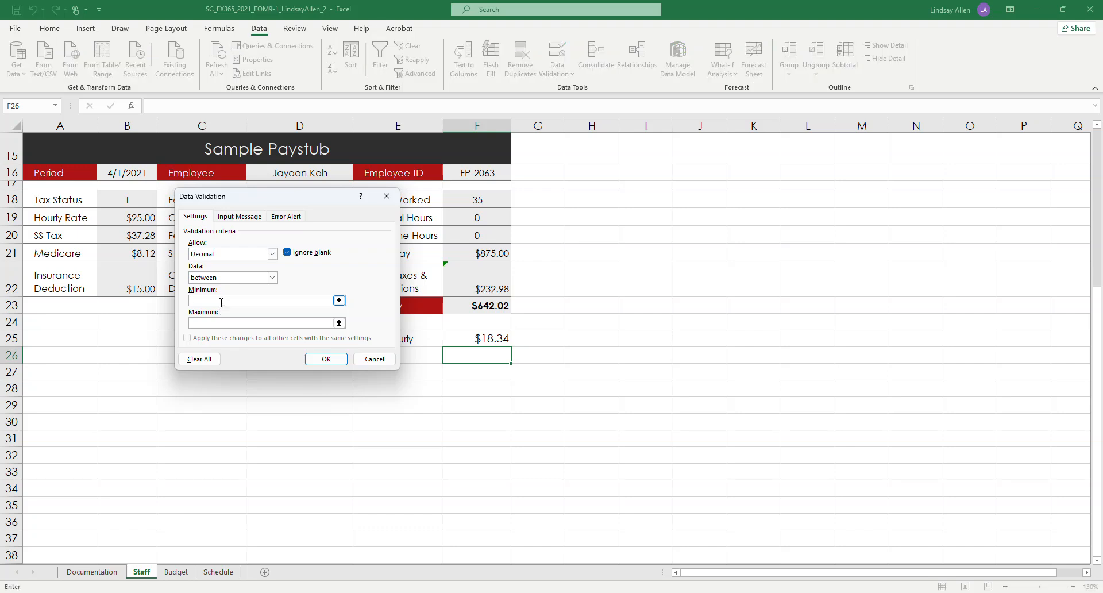
type("10")
left_click(212, 323)
type("20")
Step: Add a validation input message titled "Hourly Wage" with the text "Enter a number from 10 to 20."
left_click(242, 221)
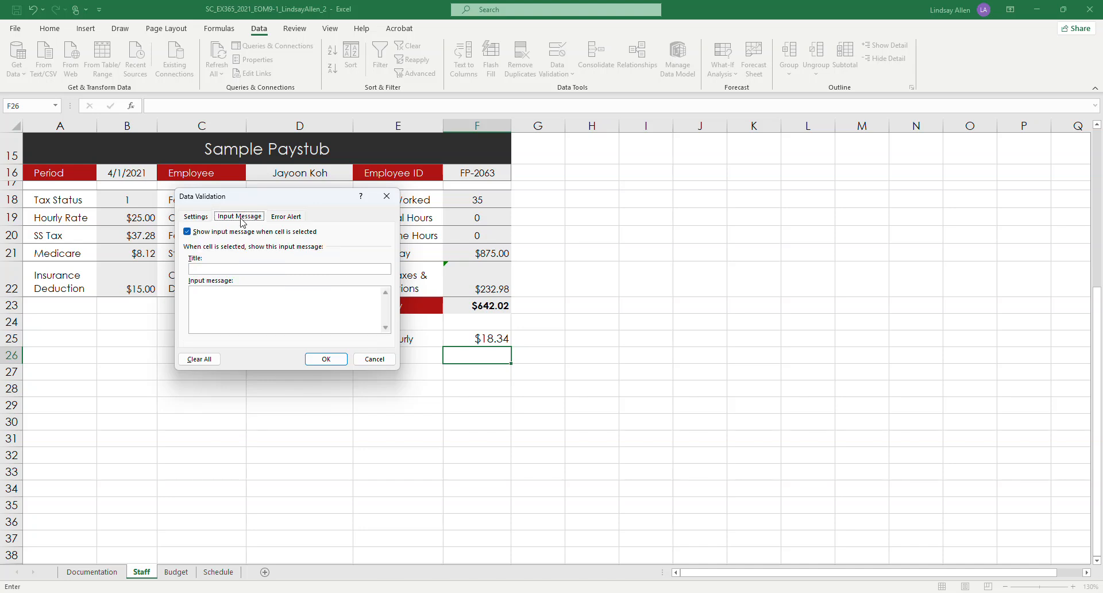
left_click(252, 270)
type("Houlry Rate")
key("BackSpace")
key("BackSpace")
key("BackSpace")
key("BackSpace")
key("BackSpace")
key("BackSpace")
type("ly Wage")
type("Enter a ")
type("n")
type("umb")
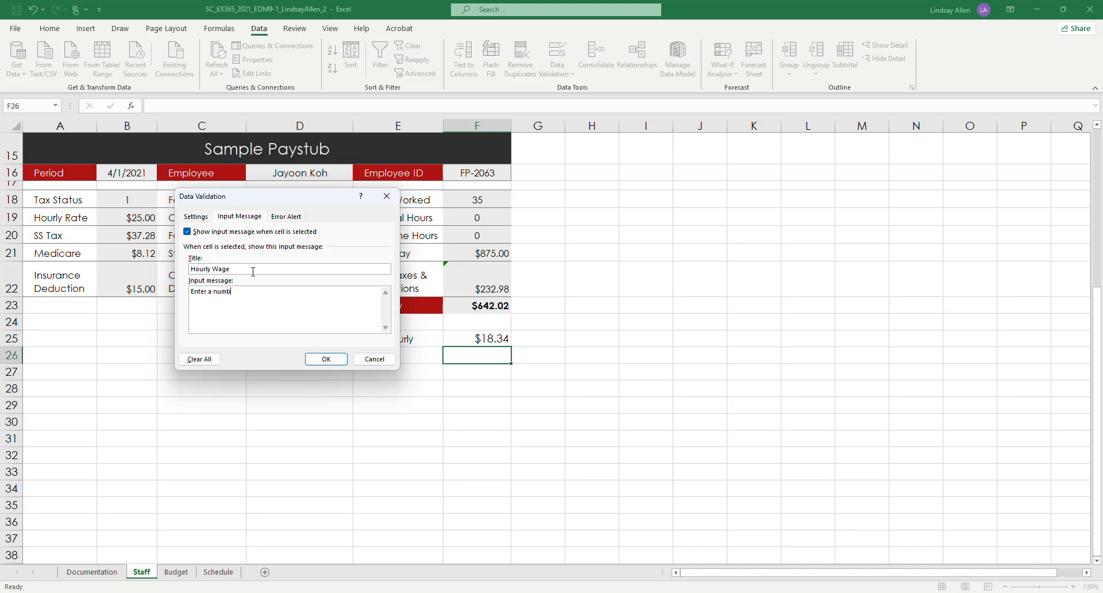
type("er from 10 to 20.")
left_click(196, 216)
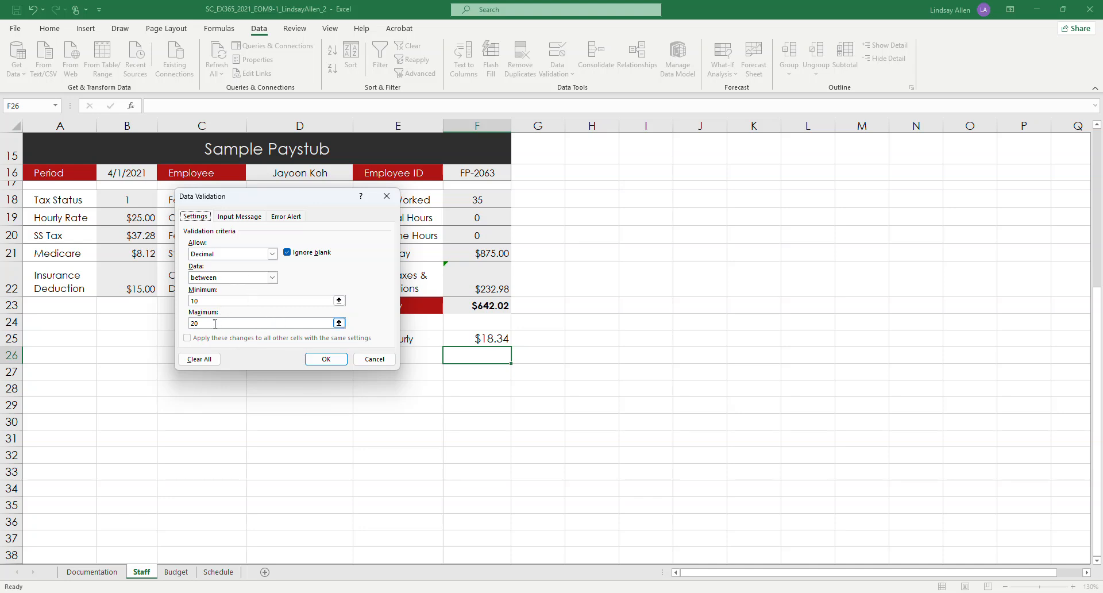
left_click(239, 218)
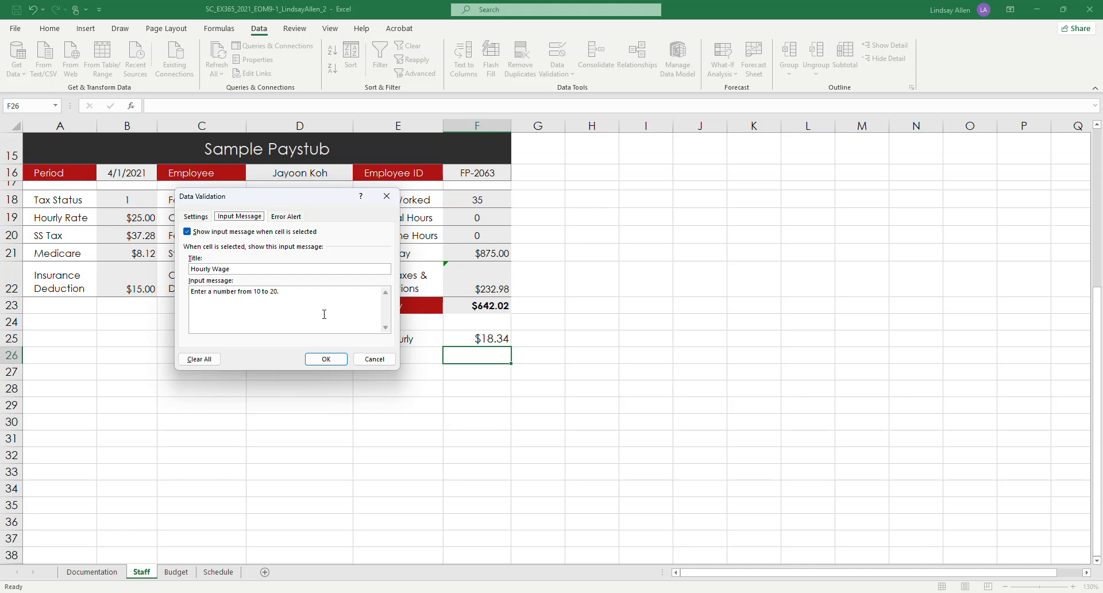
Step: Add a Stop error alert titled "Invalid Wage" with the message "Confirm the hourly wage." and apply the validation rule to cell F26
left_click(294, 219)
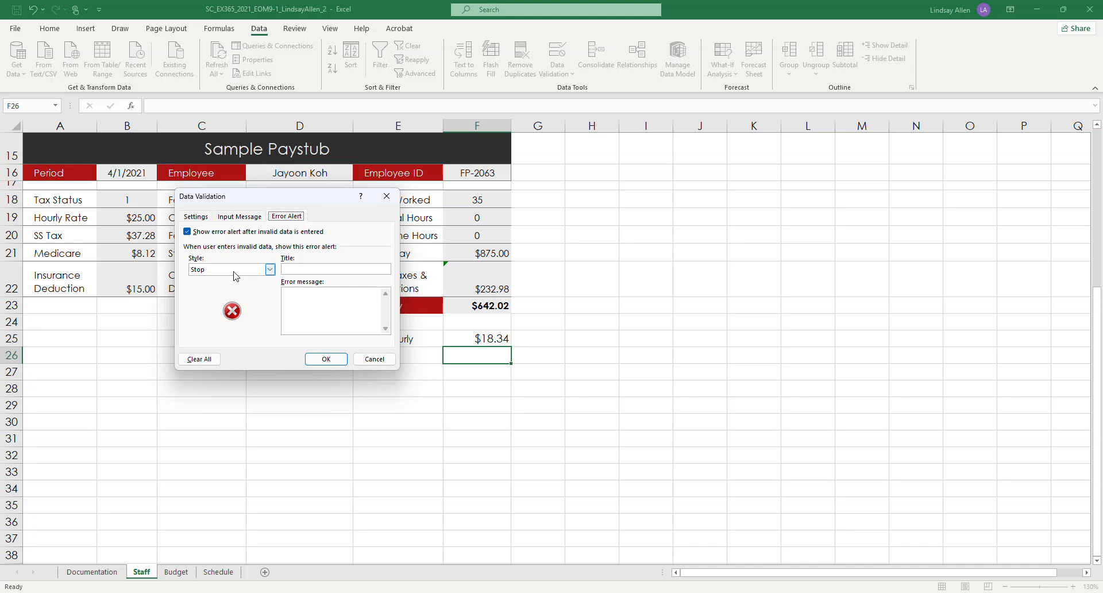
left_click(270, 270)
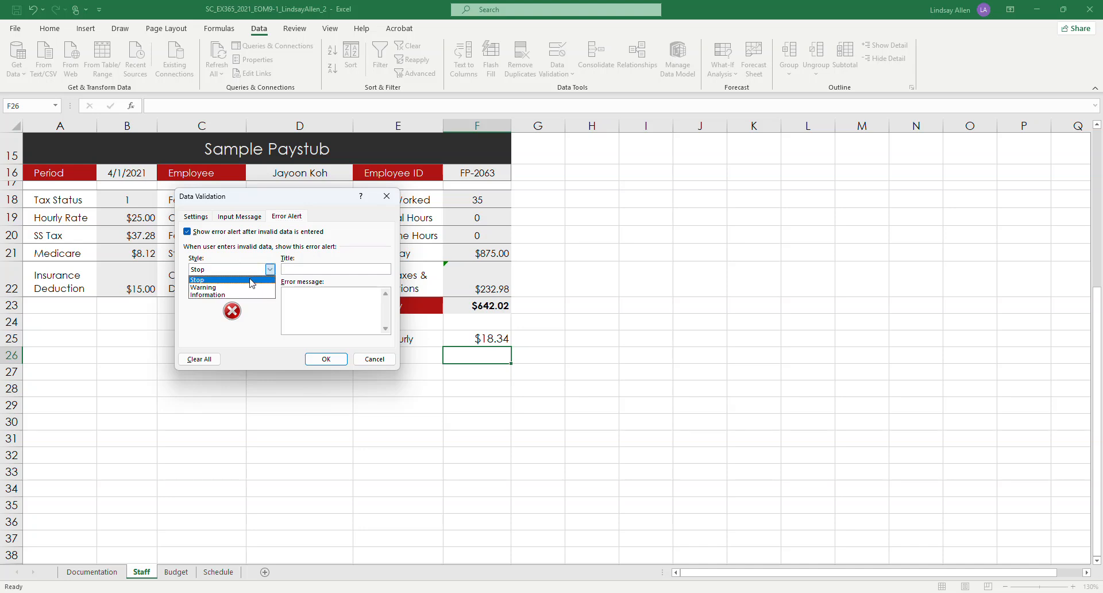
left_click(250, 280)
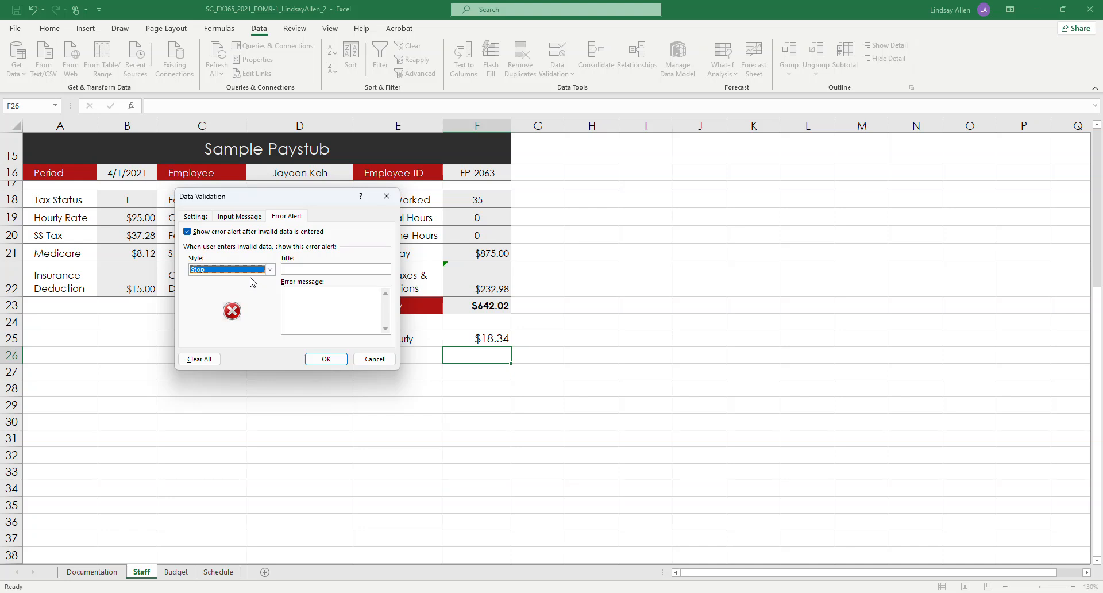
left_click(297, 270)
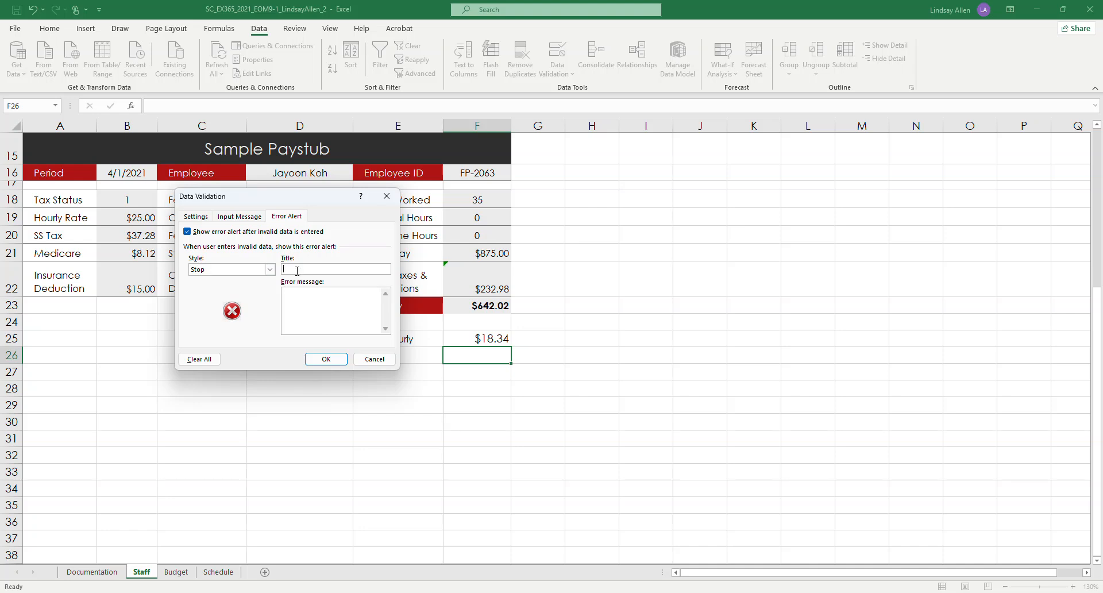
type("Invalid Wage")
type("onfirm the hour")
type("ly wage.")
left_click(196, 218)
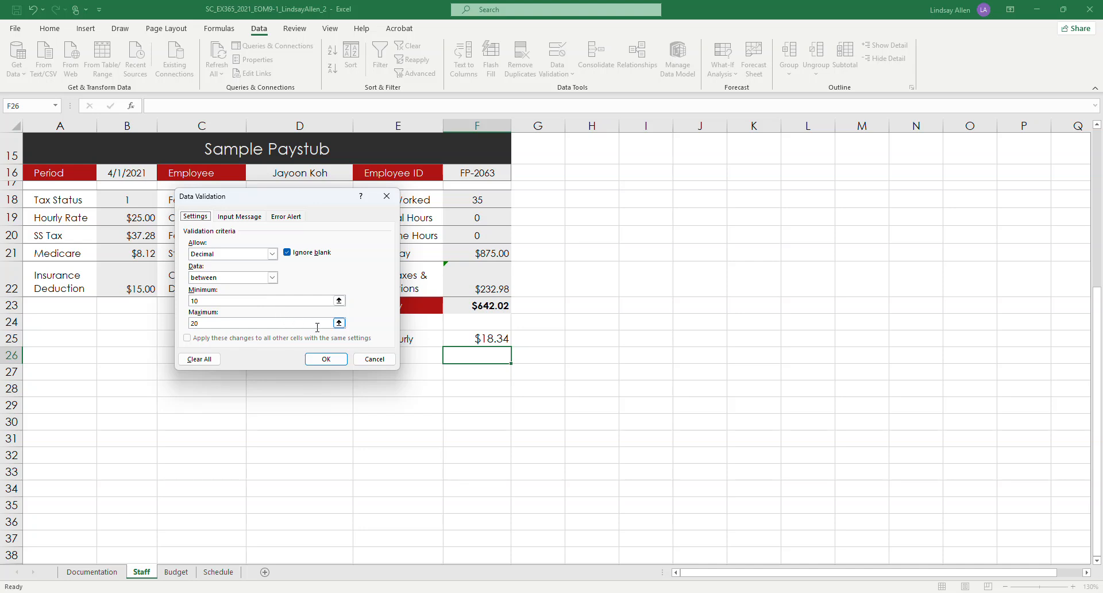
left_click(332, 359)
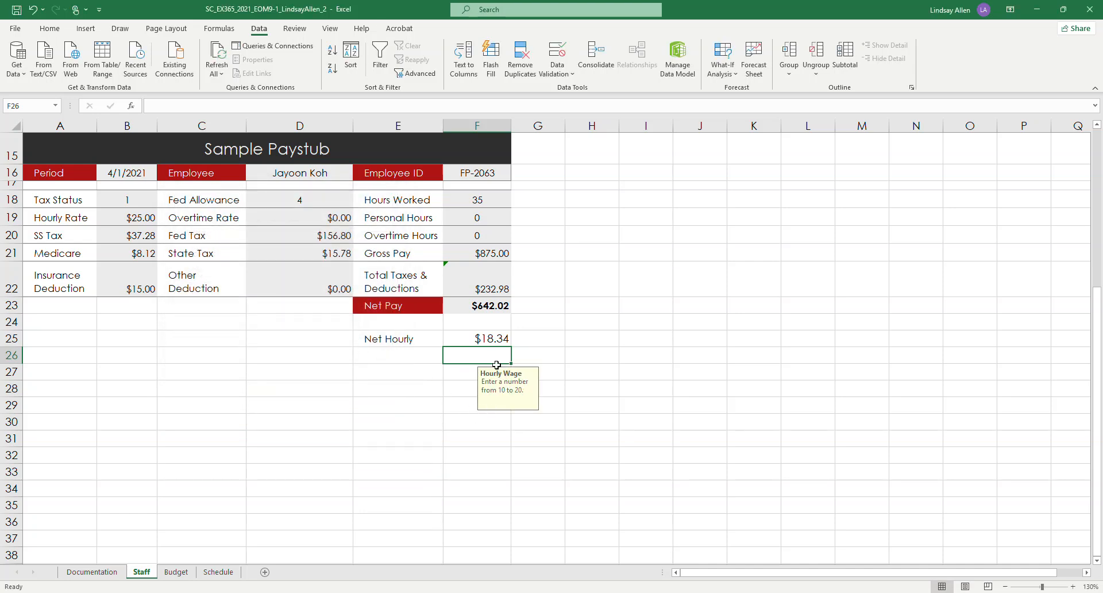
Step: Undo the validation rule on cell F26 and open the Data Validation settings for the hourly wages in E4:E11
left_click(32, 9)
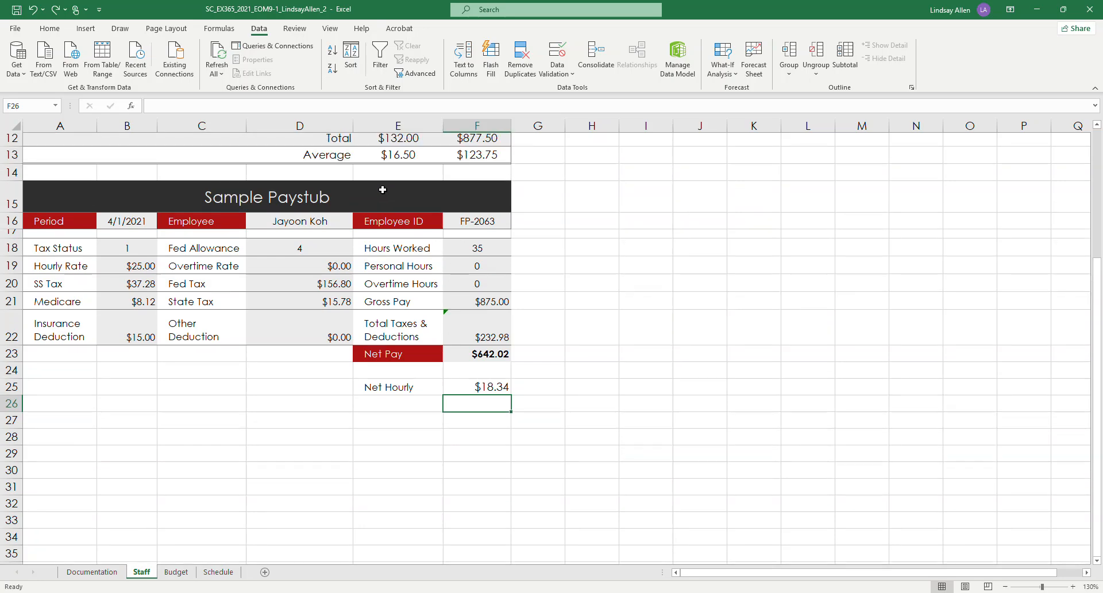
scroll(455, 198, "up", 1)
scroll(448, 190, "up", 4)
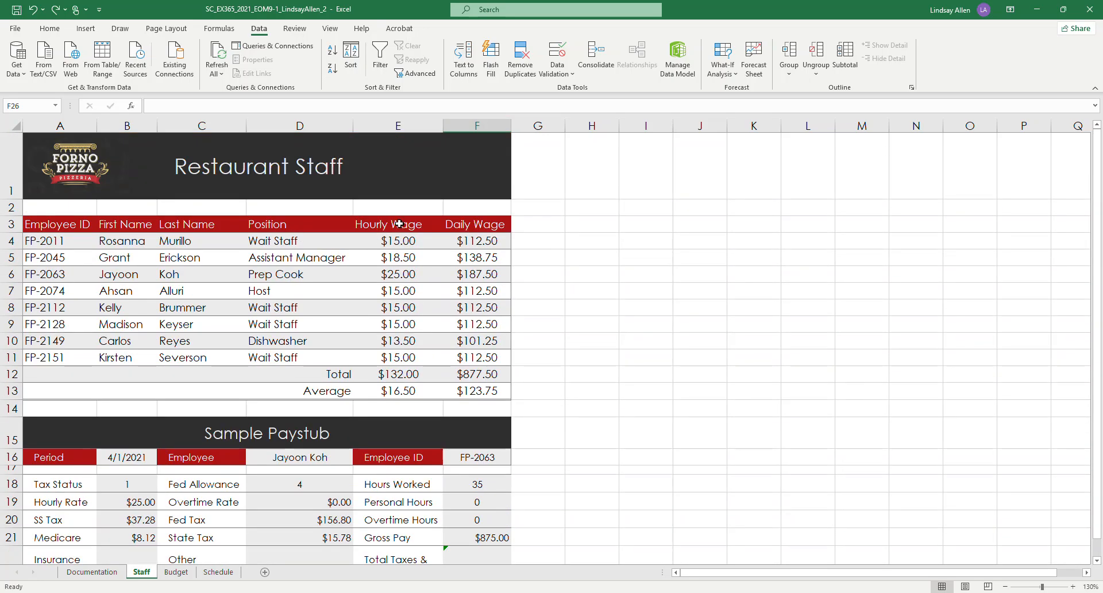
left_click_drag(393, 236, 381, 351)
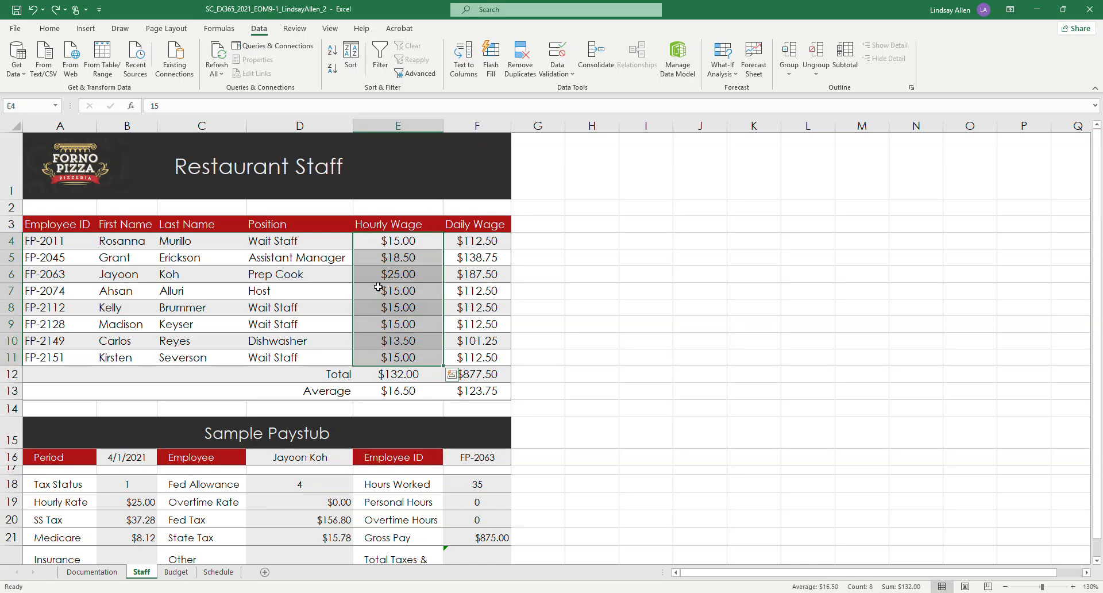
left_click(572, 76)
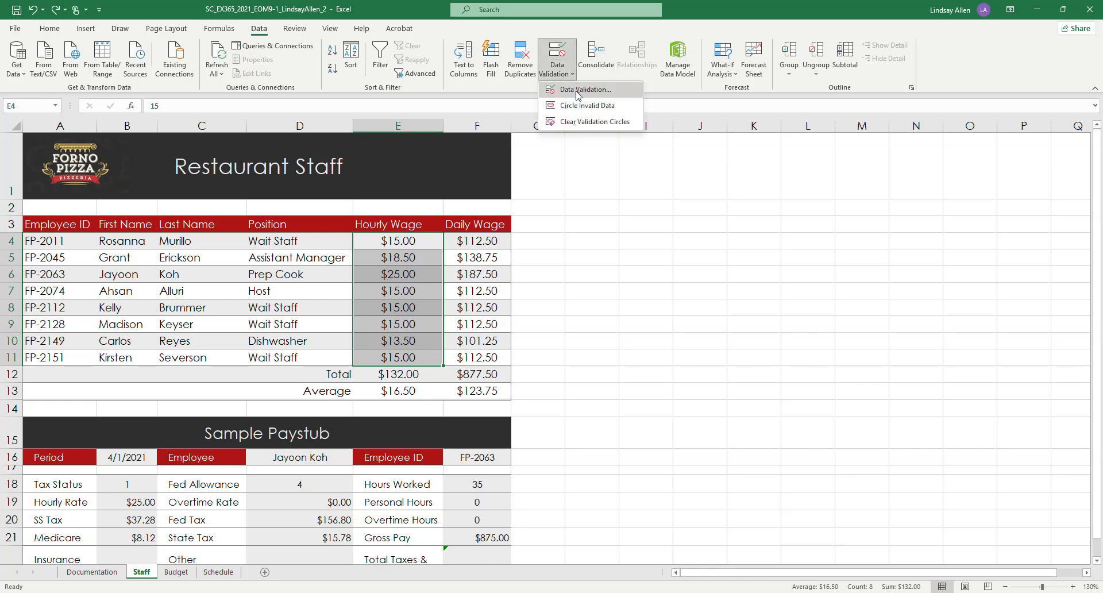
left_click(578, 94)
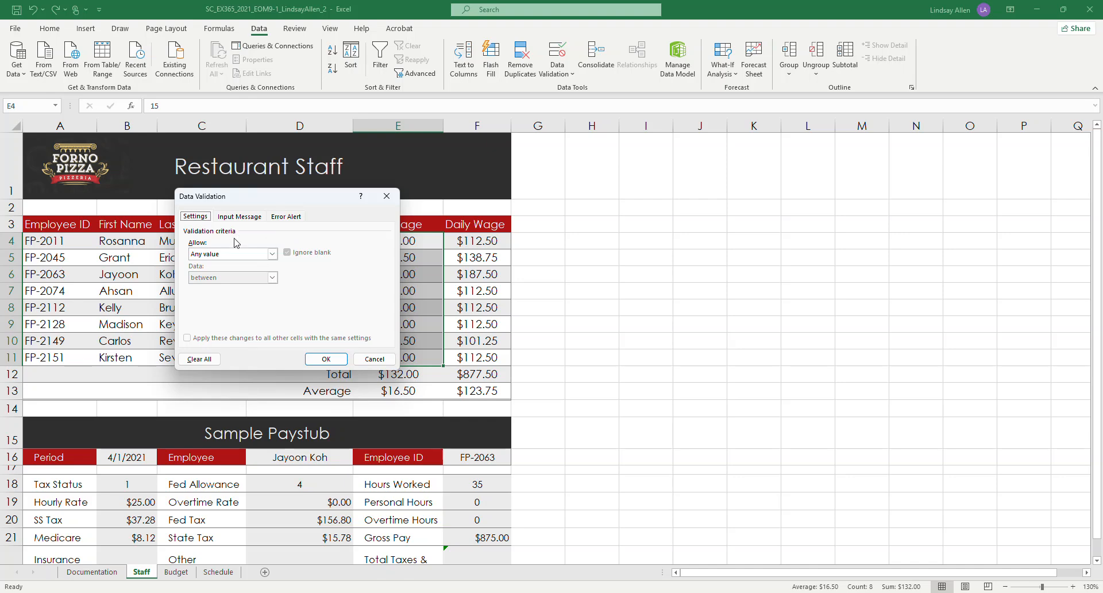
Step: Set the validation criteria for E4:E11 to allow decimal values between 10 and 20
left_click(258, 254)
left_click(213, 279)
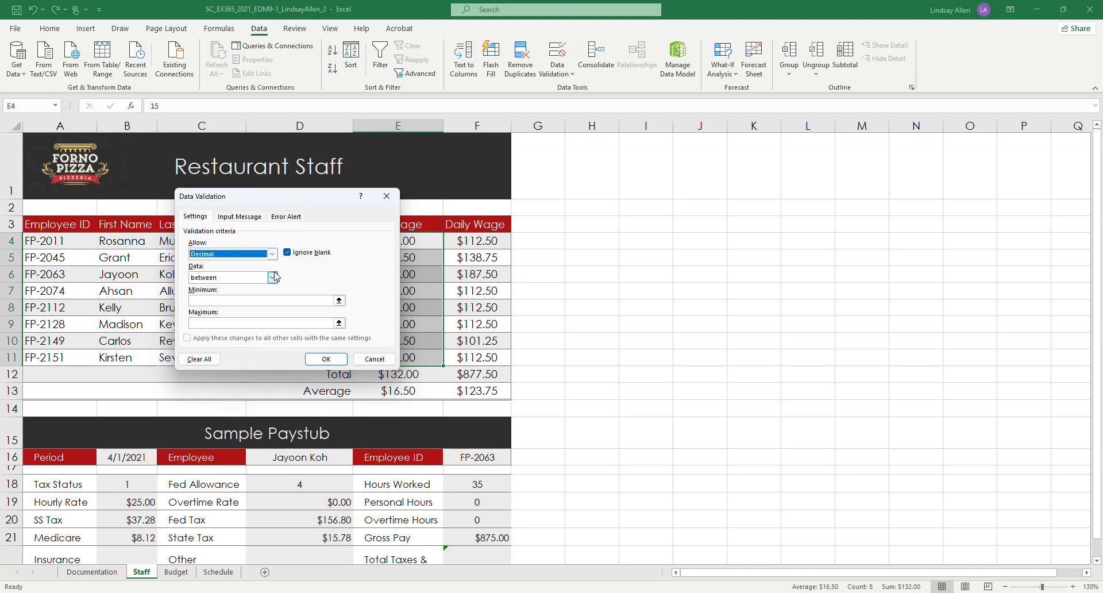
left_click(236, 300)
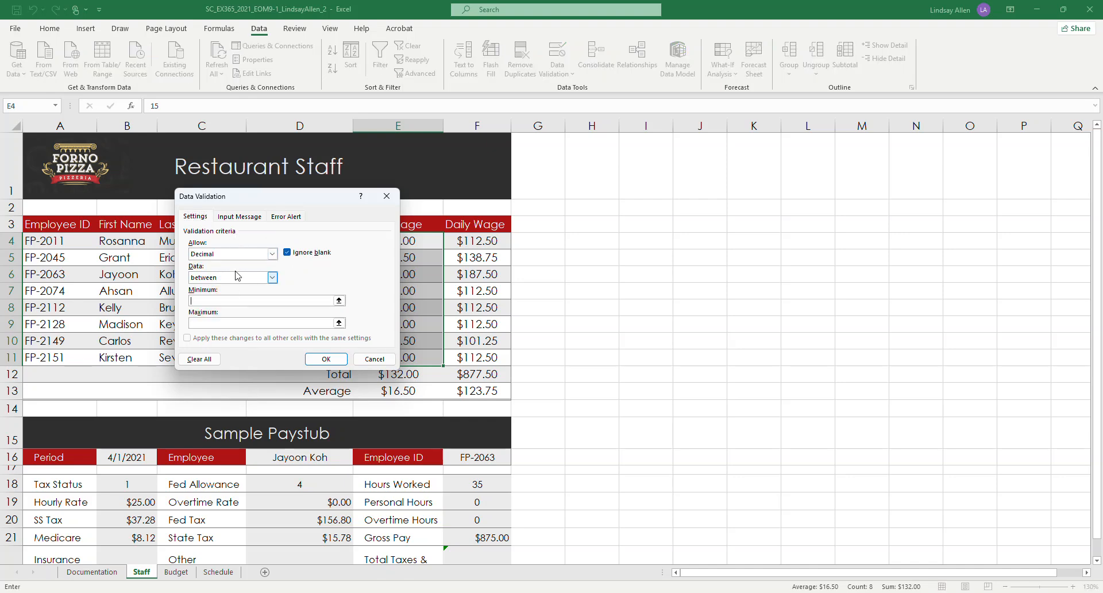
type("10")
key("Tab")
type("20")
Step: Add an input message for E4:E11 titled "Hourly Wage" with the text "Enter a number from 10 to 20."
left_click(240, 217)
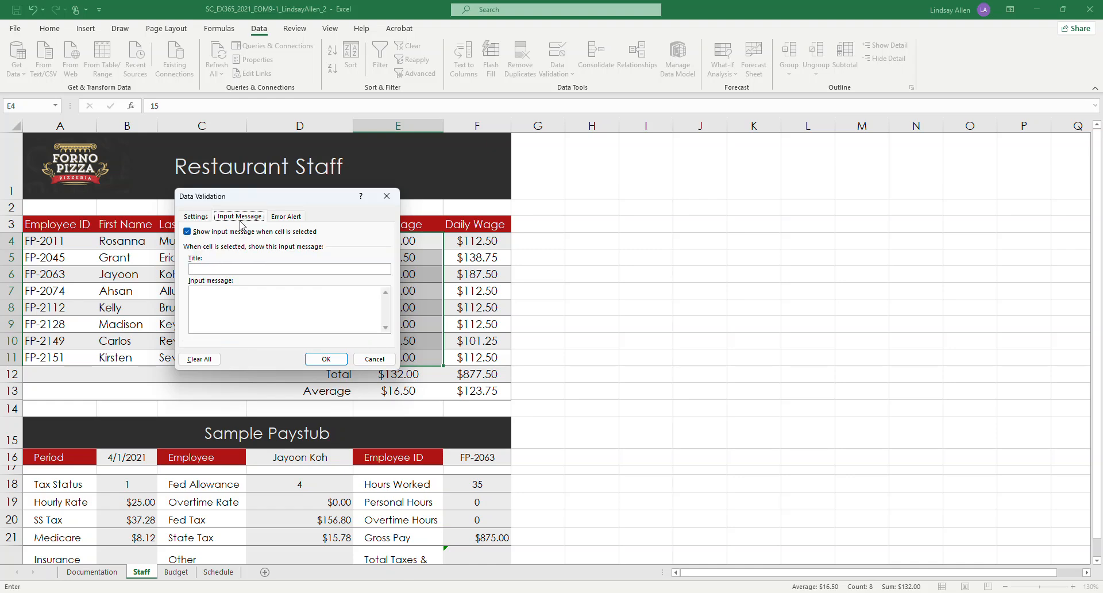
left_click(231, 269)
type("Hourly Wage")
key("Tab")
type("Enter a number from")
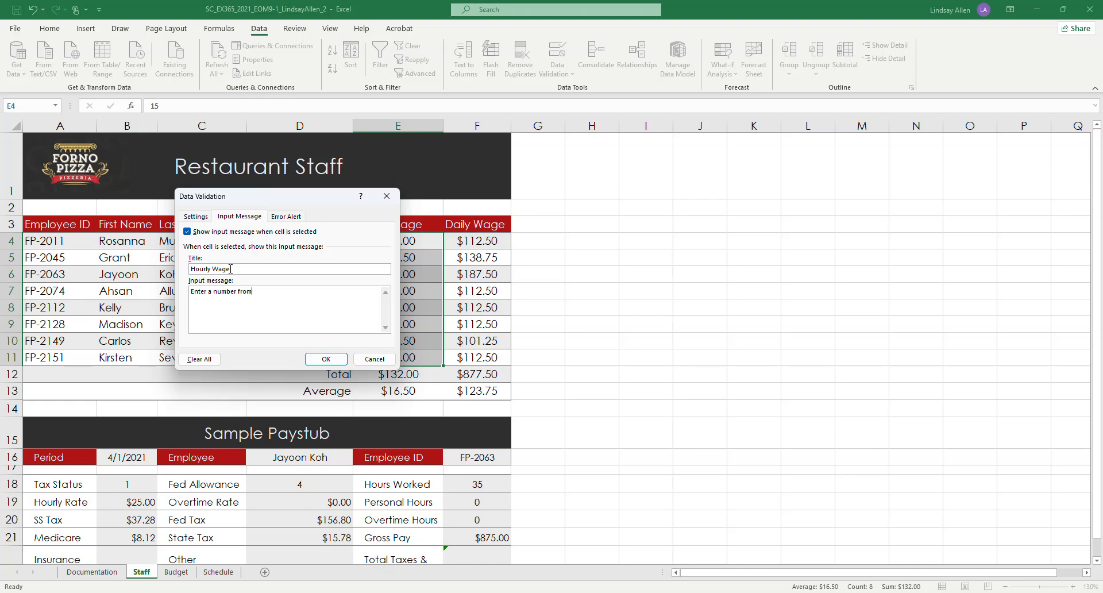
type(" 10 to 20.")
Step: Add a Stop-style error alert for E4:E11 titled "Invalid Wage" with the message "Confirm the hourly wage."
left_click(297, 223)
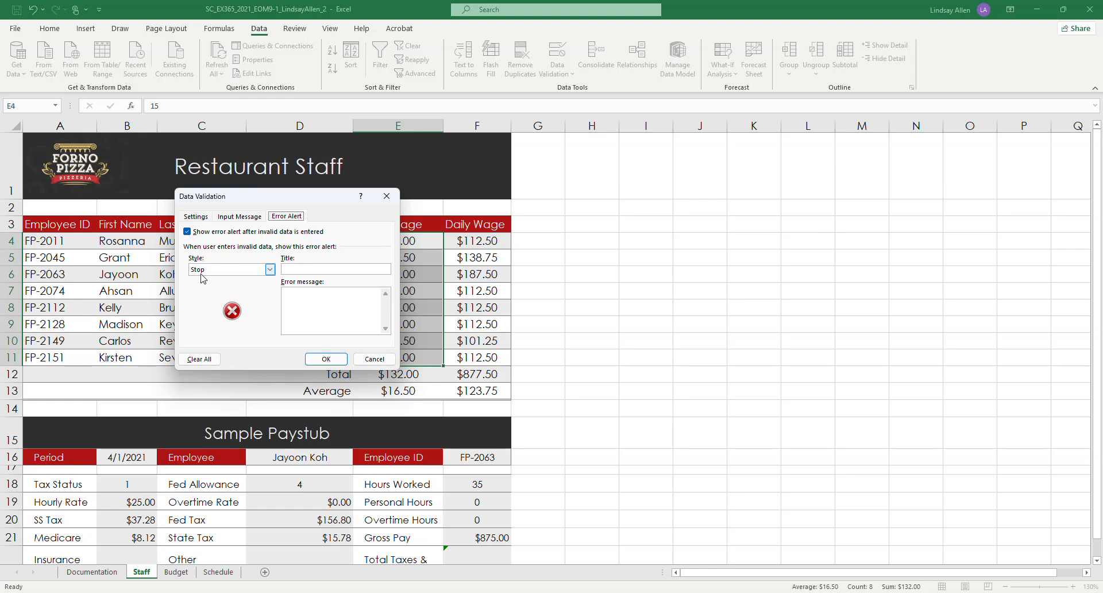
left_click(300, 269)
type("Invalid Wage")
type("Confirm")
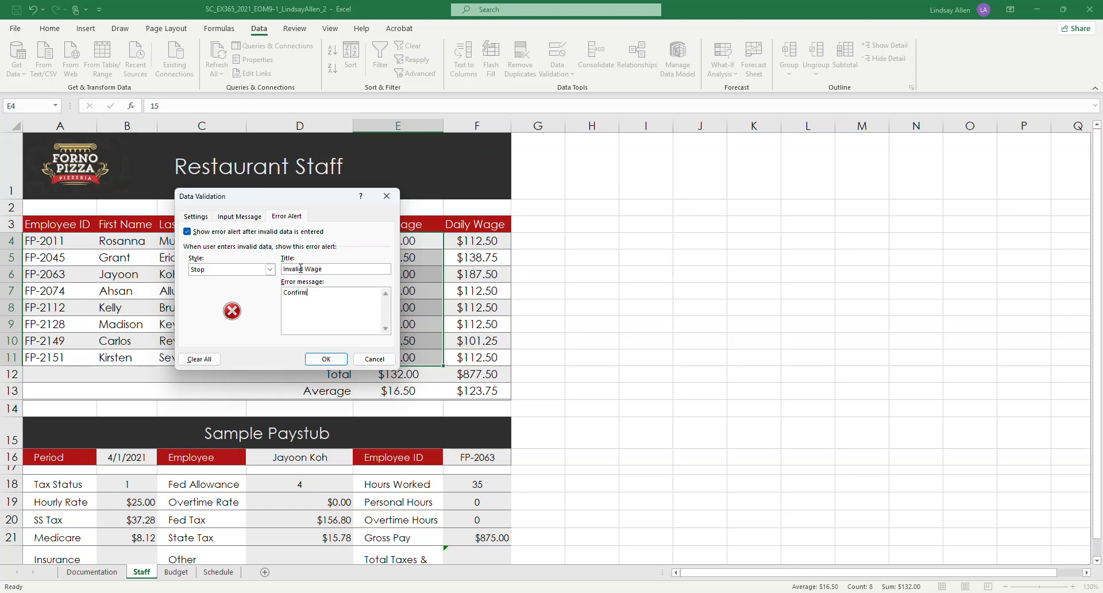
type(" the hourly wage.")
Step: Check project step 4 in the Word instructions, return to the Excel workbook, and apply the validation rule to E4:E11
mouse_move(350, 592)
left_click(384, 558)
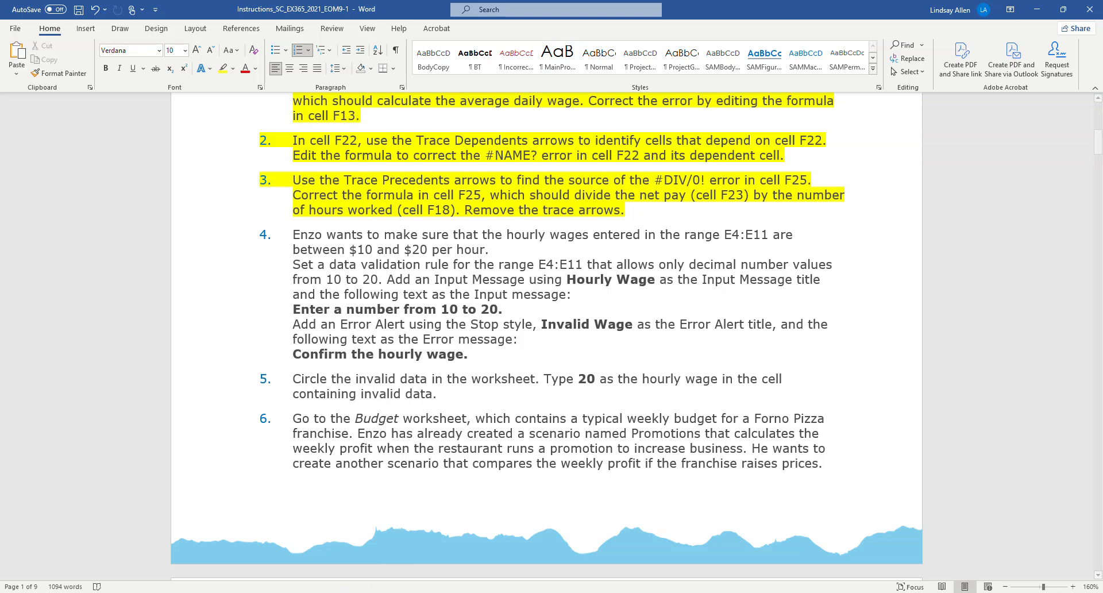
key("alt+Tab")
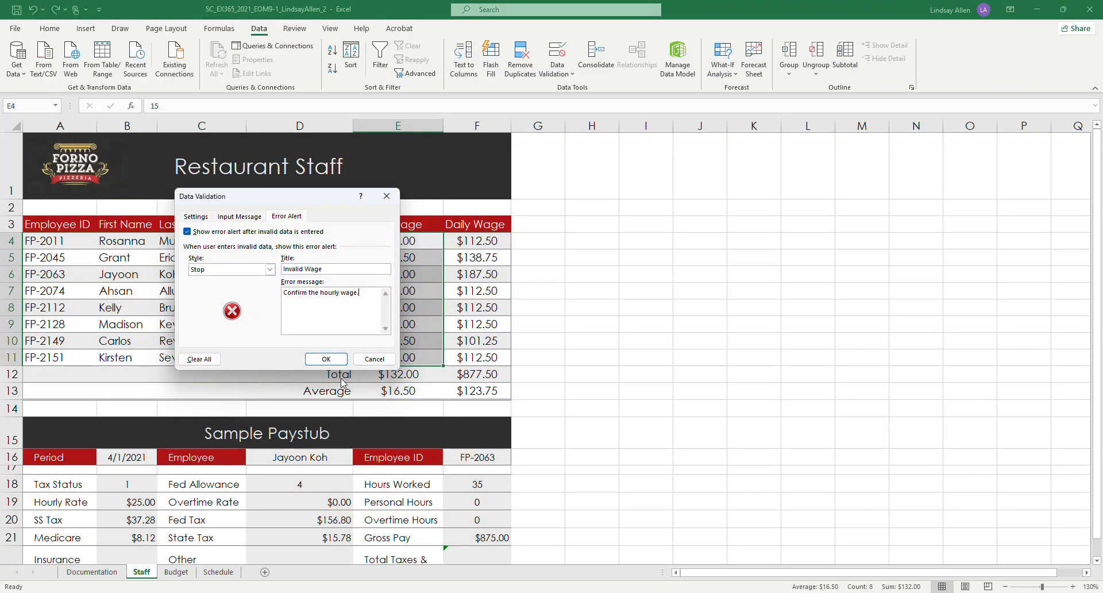
left_click(326, 358)
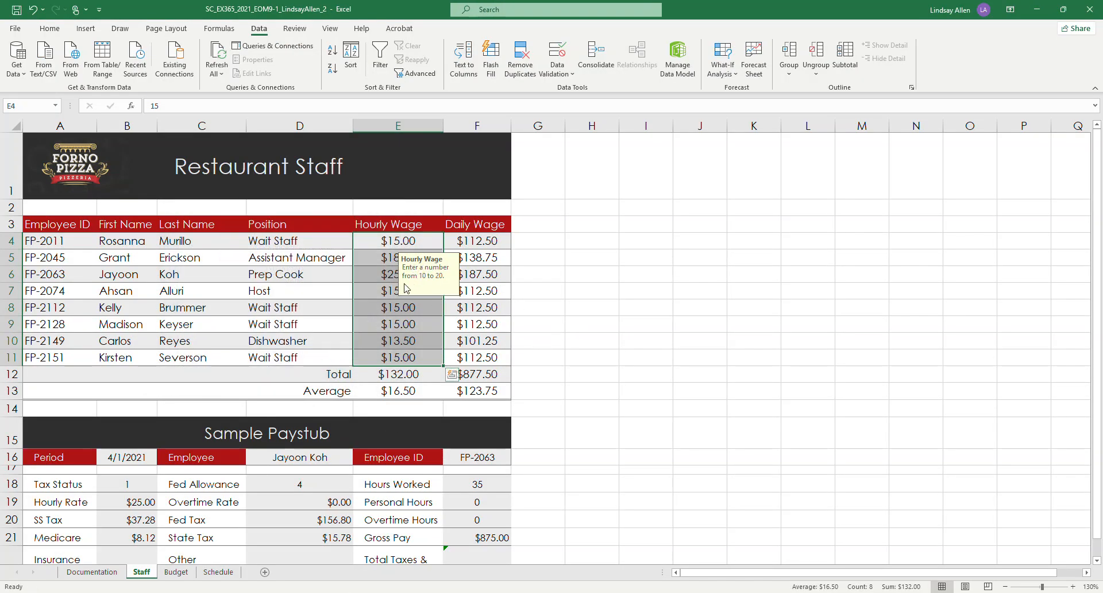
Step: Check the input message on several cells in the Hourly Wage column
left_click(384, 277)
left_click(402, 326)
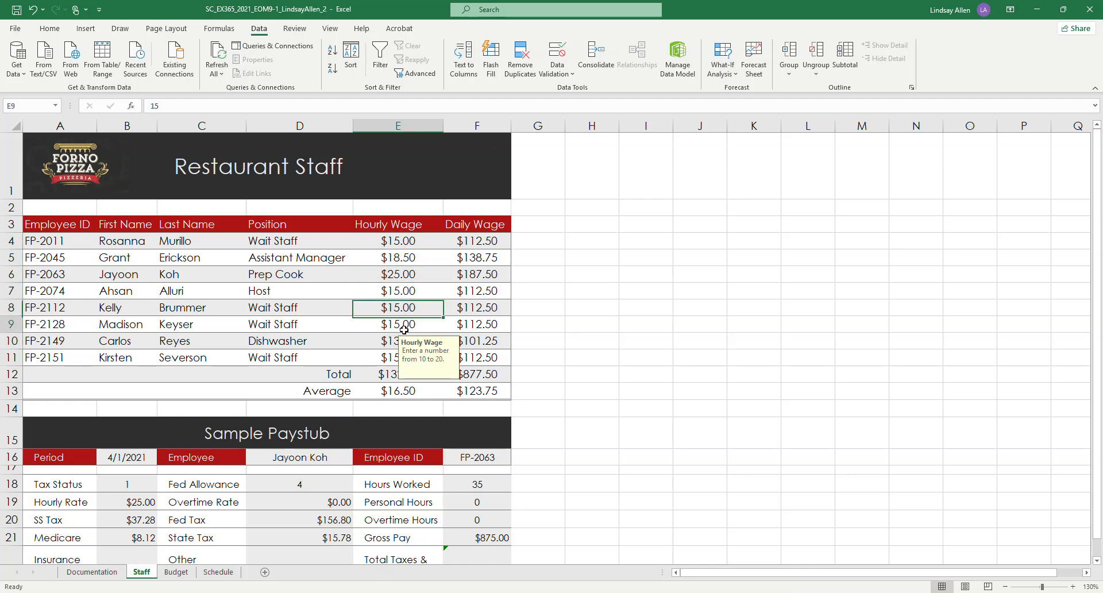
left_click(397, 244)
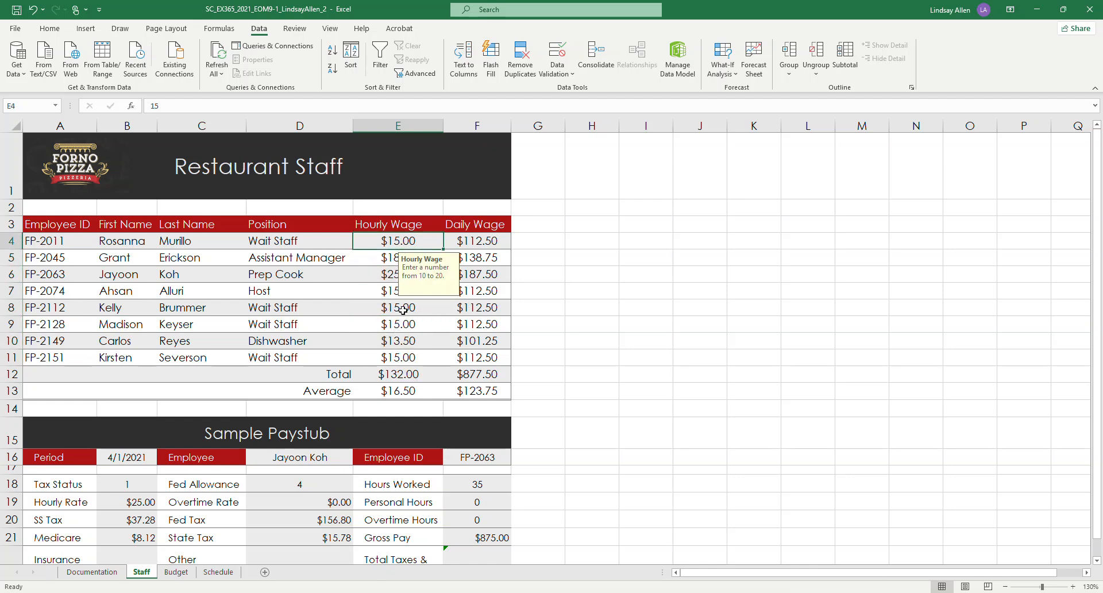
left_click(390, 263)
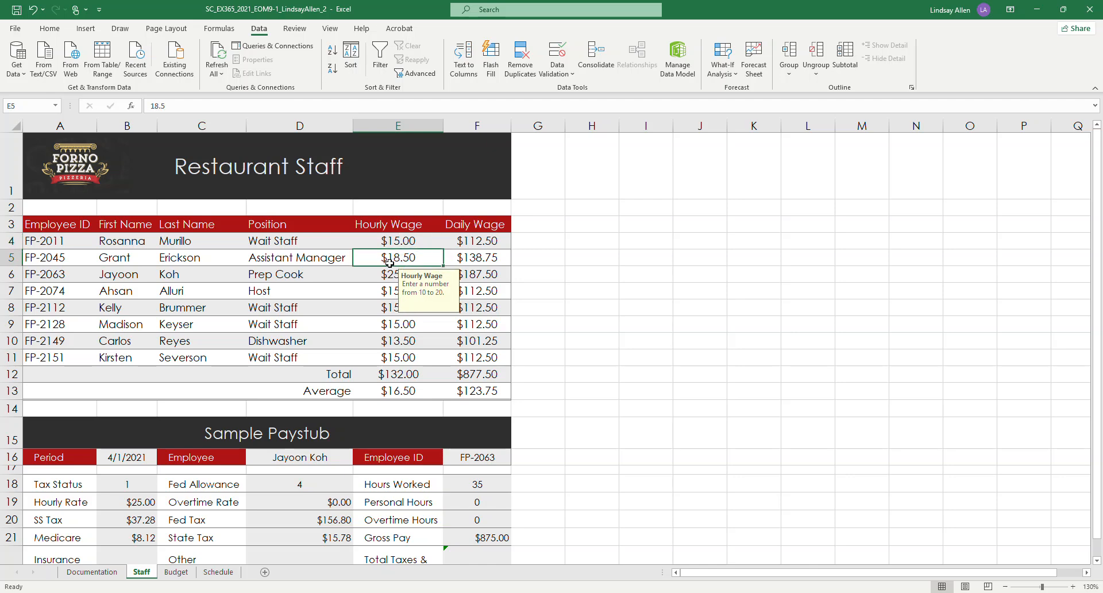
left_click(396, 371)
Step: Test the validation rule by trying to enter 25 in cell E11, and dismiss the error alert
left_click(402, 352)
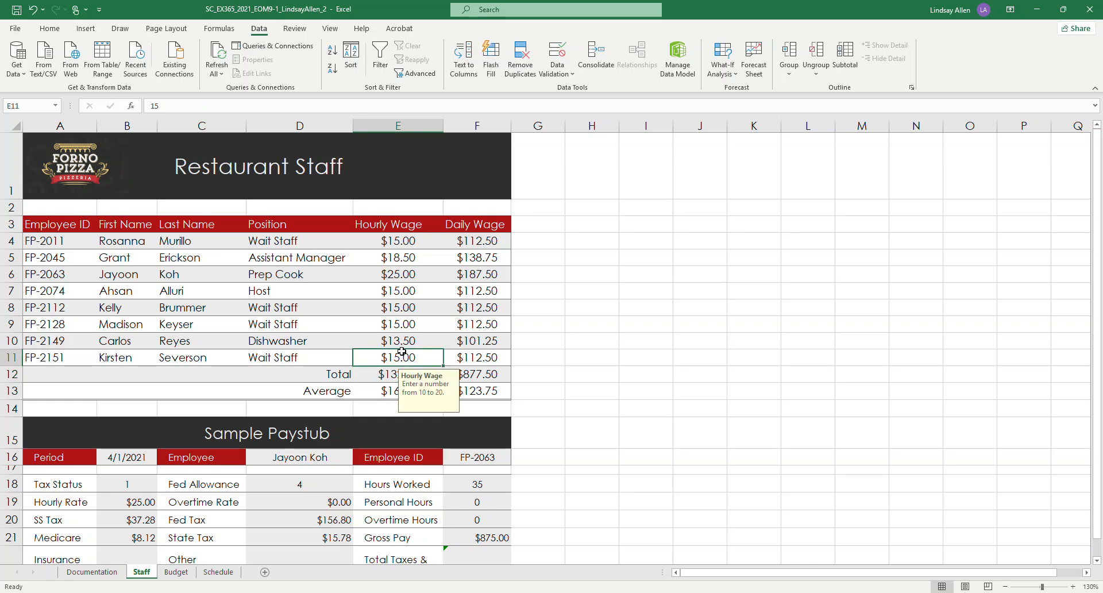
type("25")
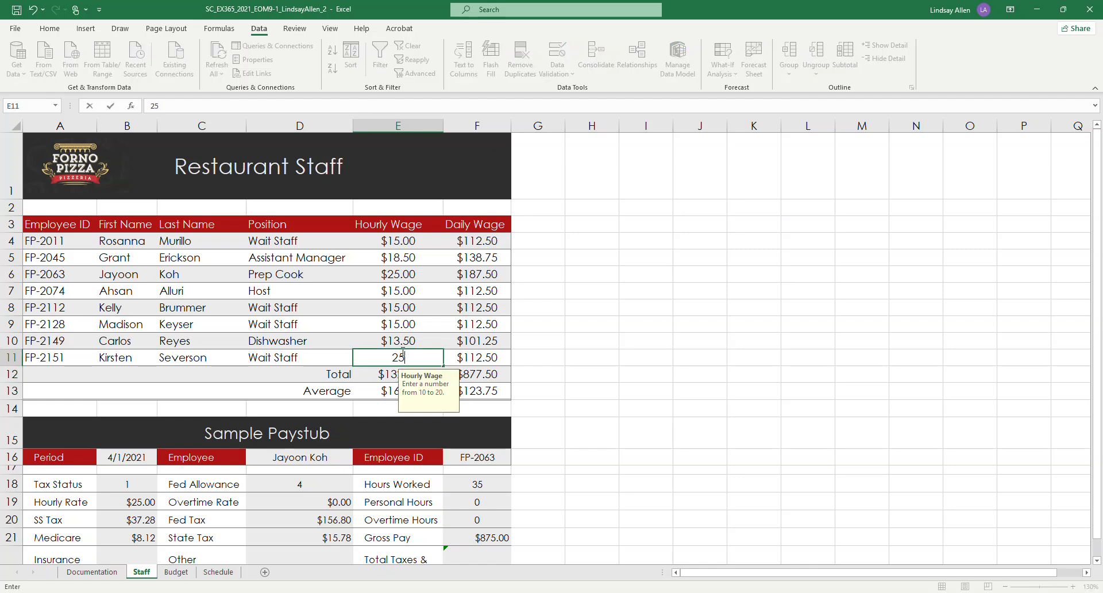
key("Return")
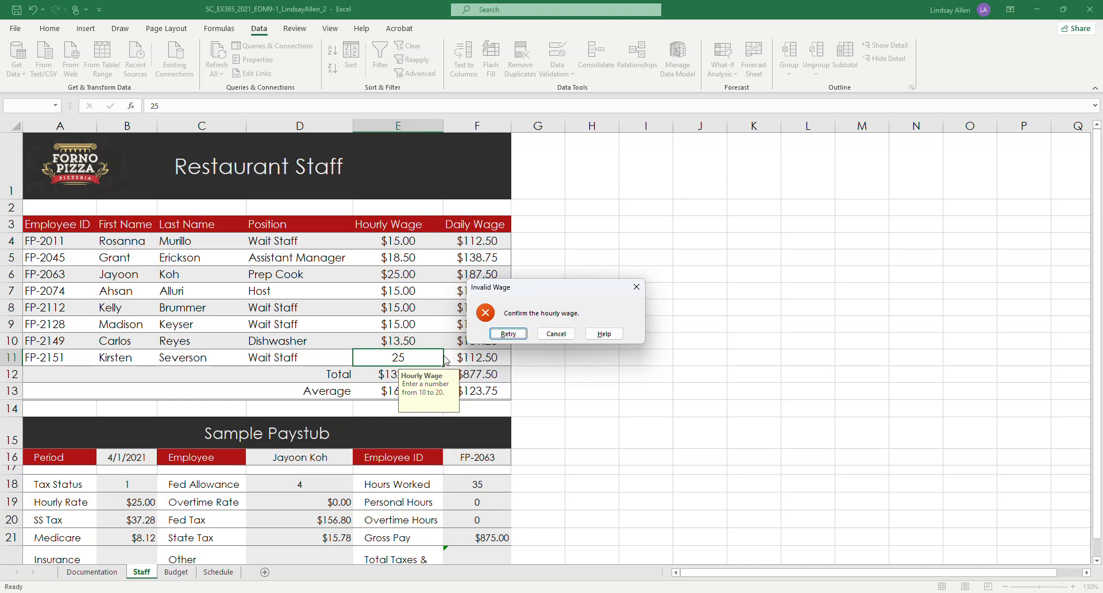
left_click(635, 287)
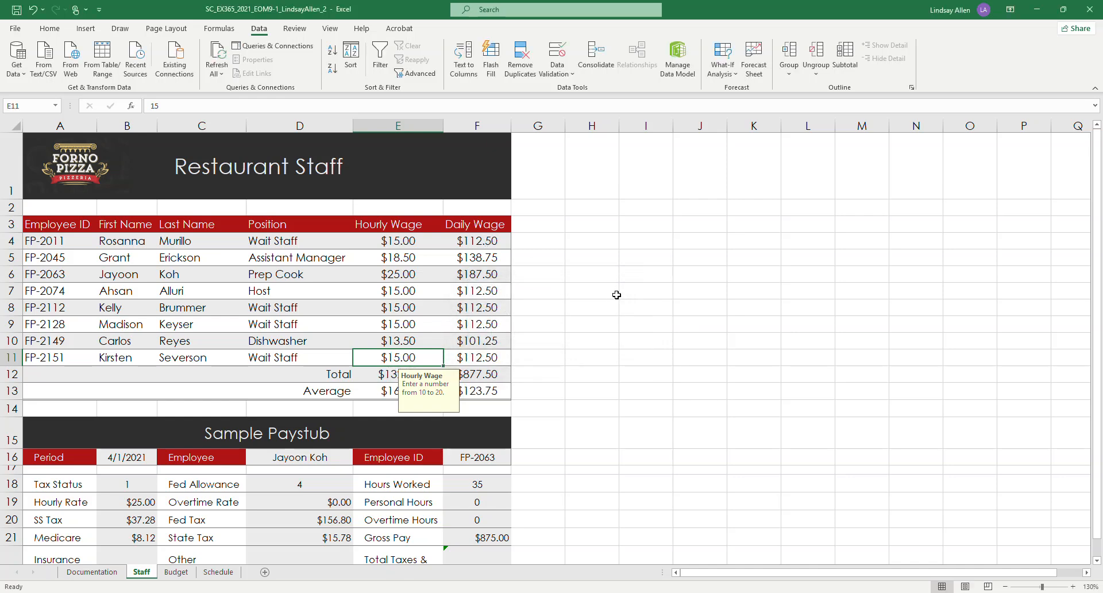
Step: Undo and redo the validation rule, and recheck the input message on cells in the Hourly Wage column
left_click(35, 10)
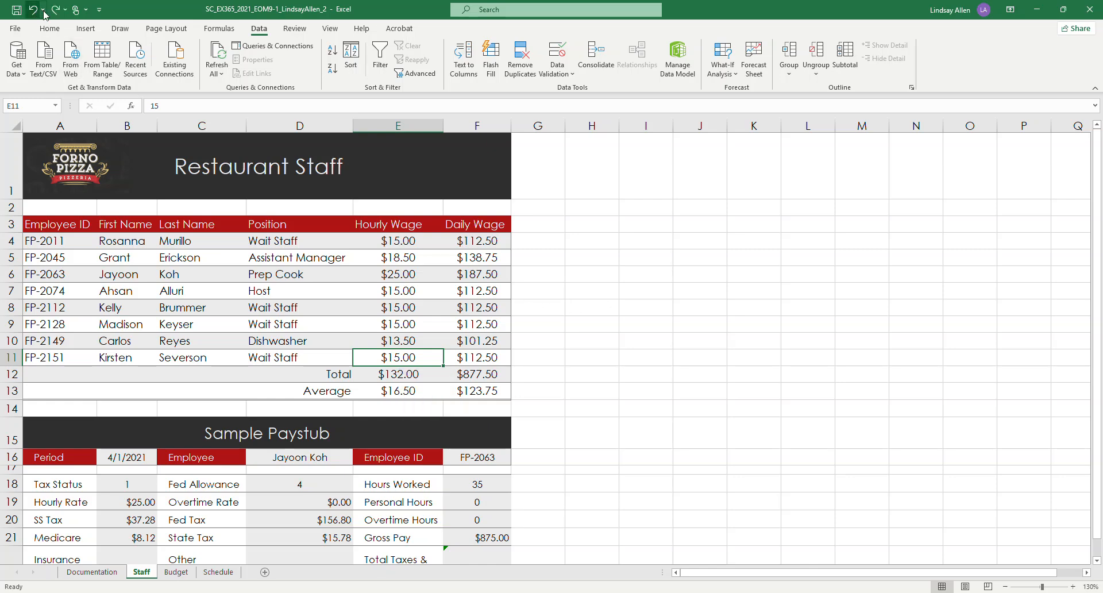
left_click(62, 12)
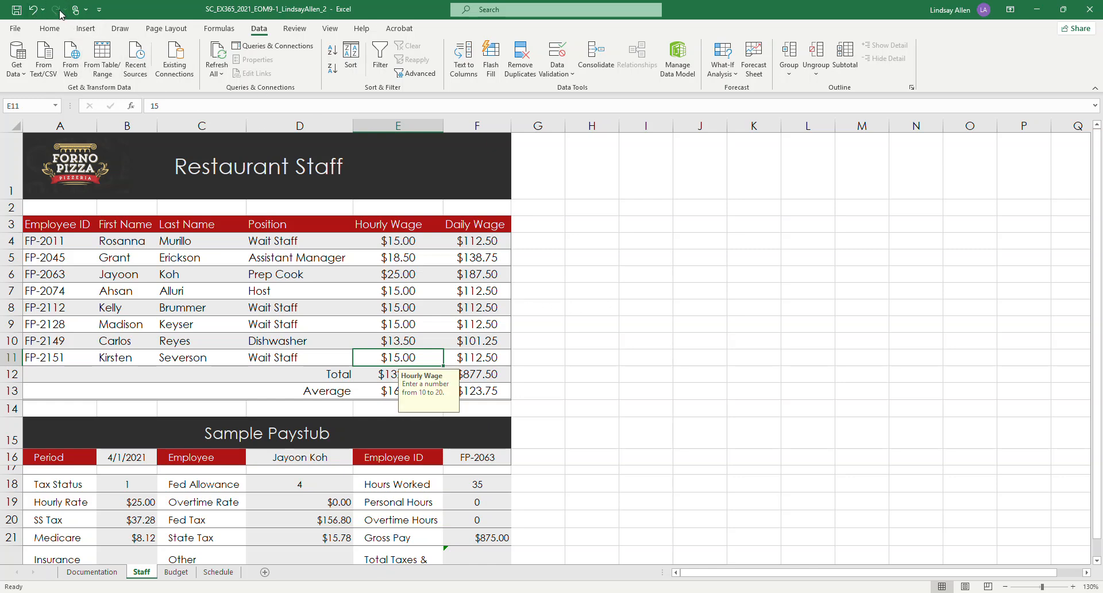
left_click(402, 341)
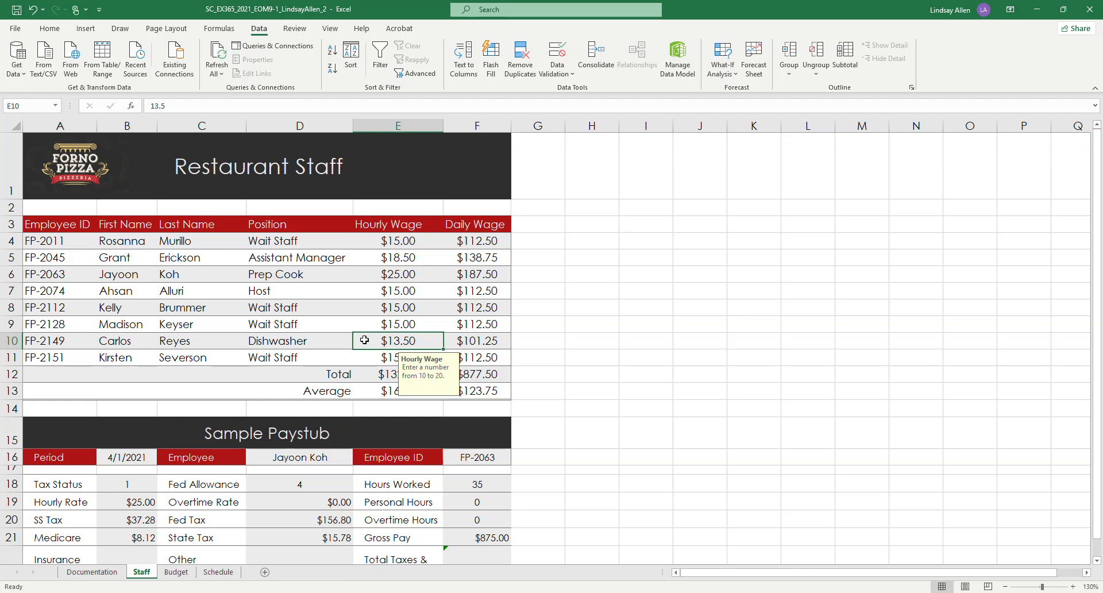
left_click(397, 246)
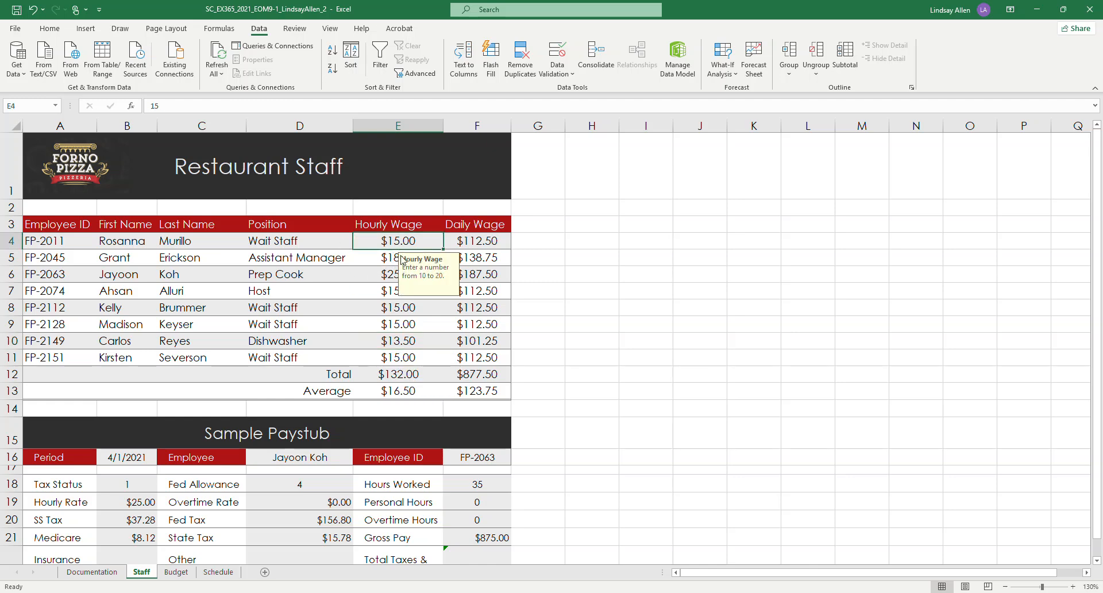
left_click(395, 324)
left_click(645, 291)
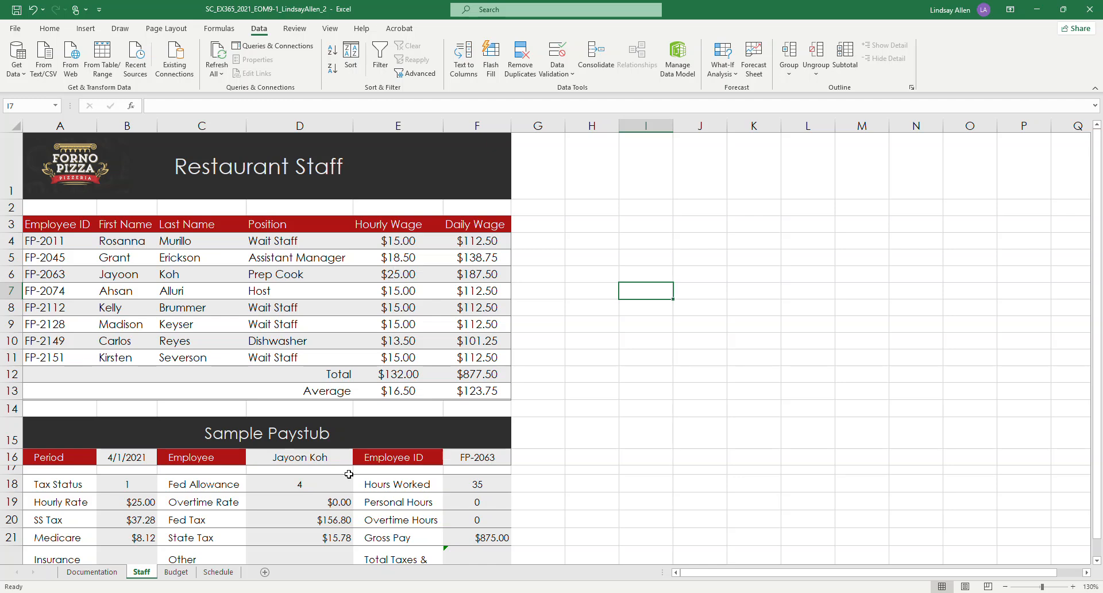
Step: Switch to the Word instructions and highlight all of project step 4 in yellow
left_click(326, 592)
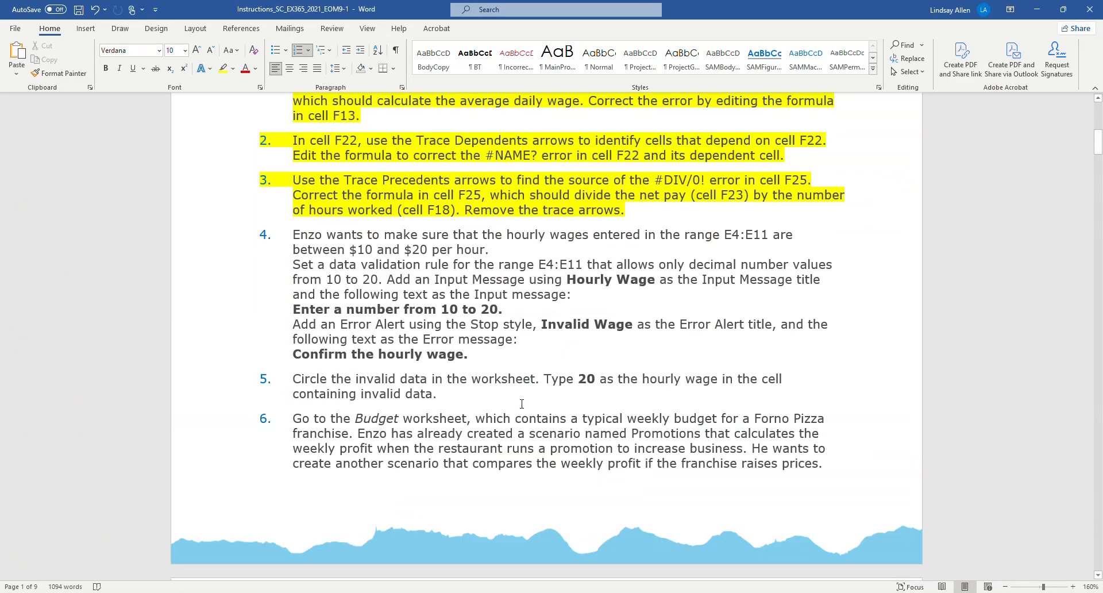
left_click_drag(483, 355, 293, 233)
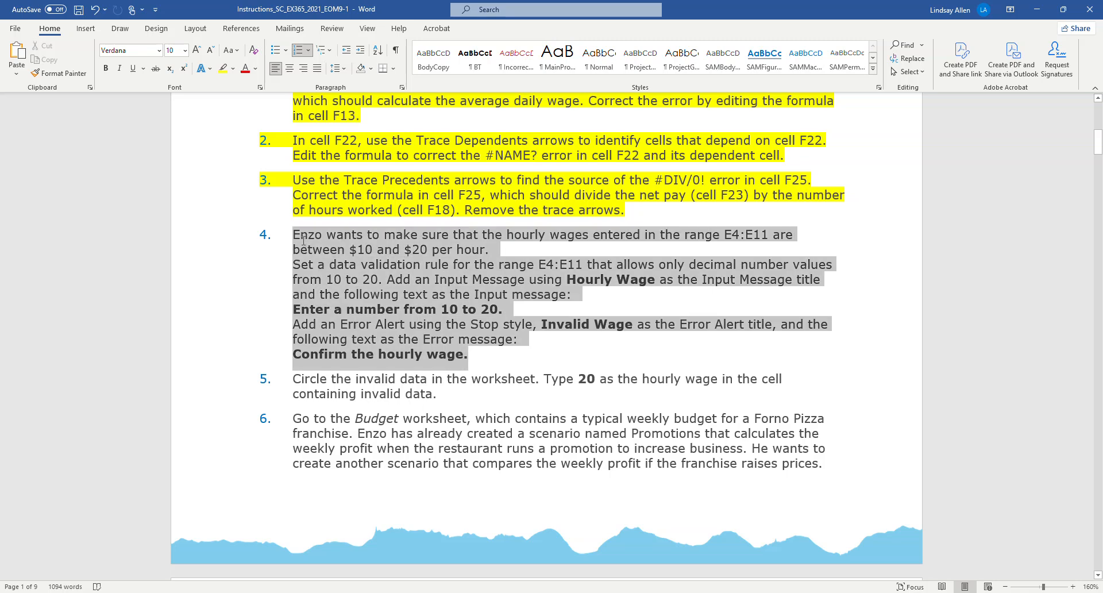
left_click(223, 68)
left_click(581, 227)
scroll(581, 227, "down", 3)
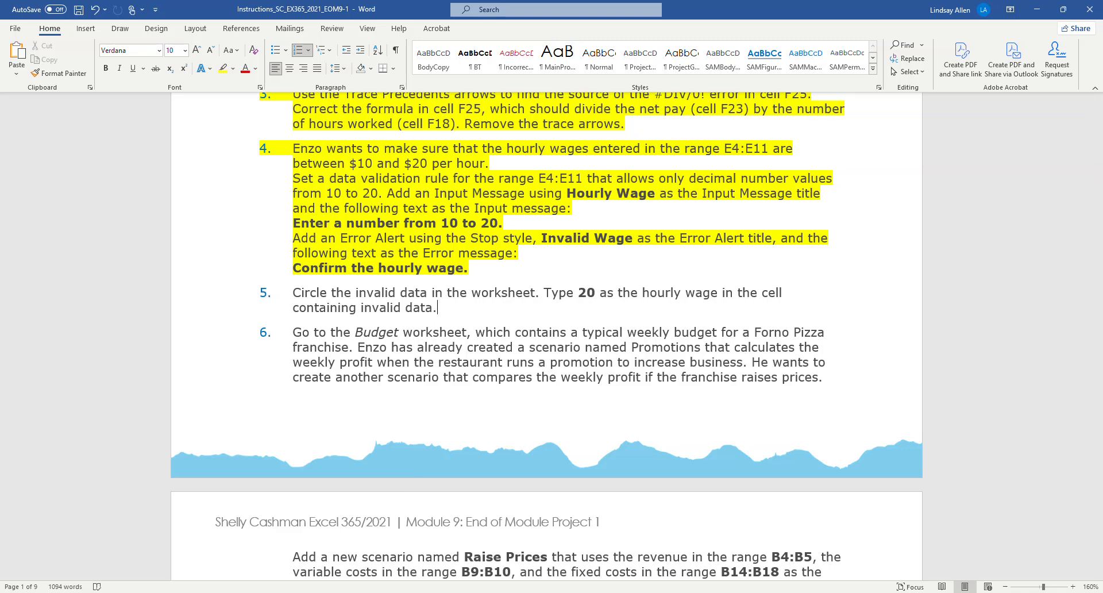
Step: Switch to the Excel workbook and circle the invalid data on the Staff worksheet
left_click(325, 592)
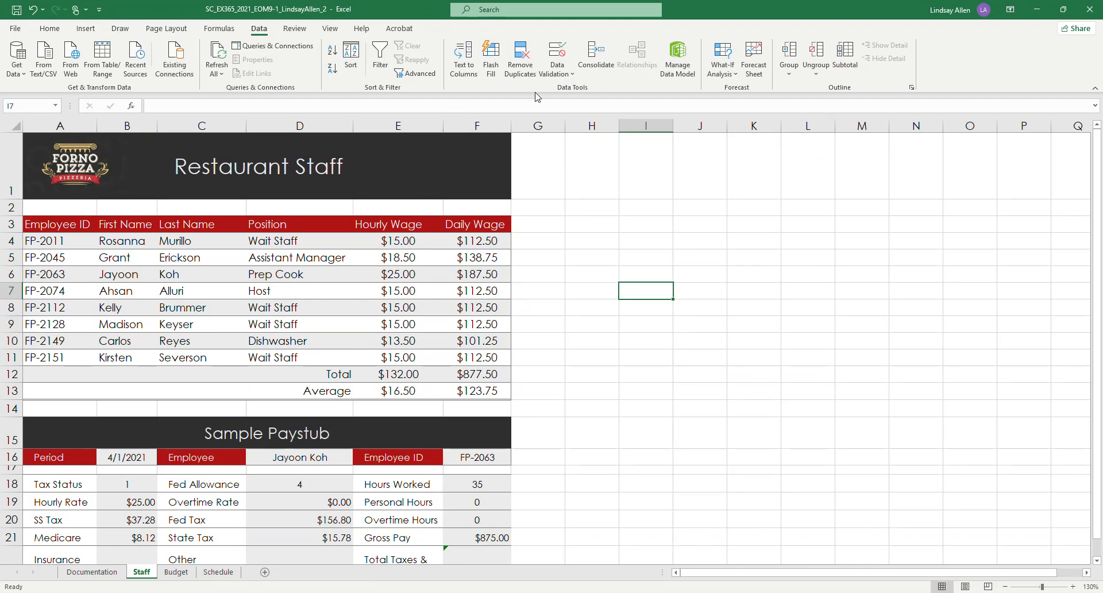
left_click(547, 74)
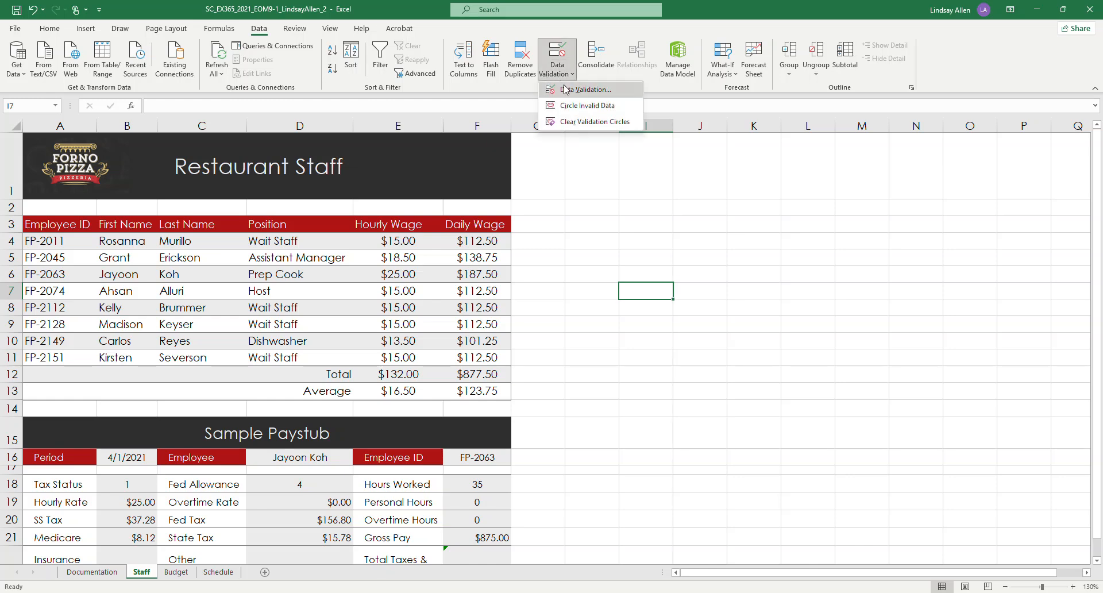
left_click(576, 292)
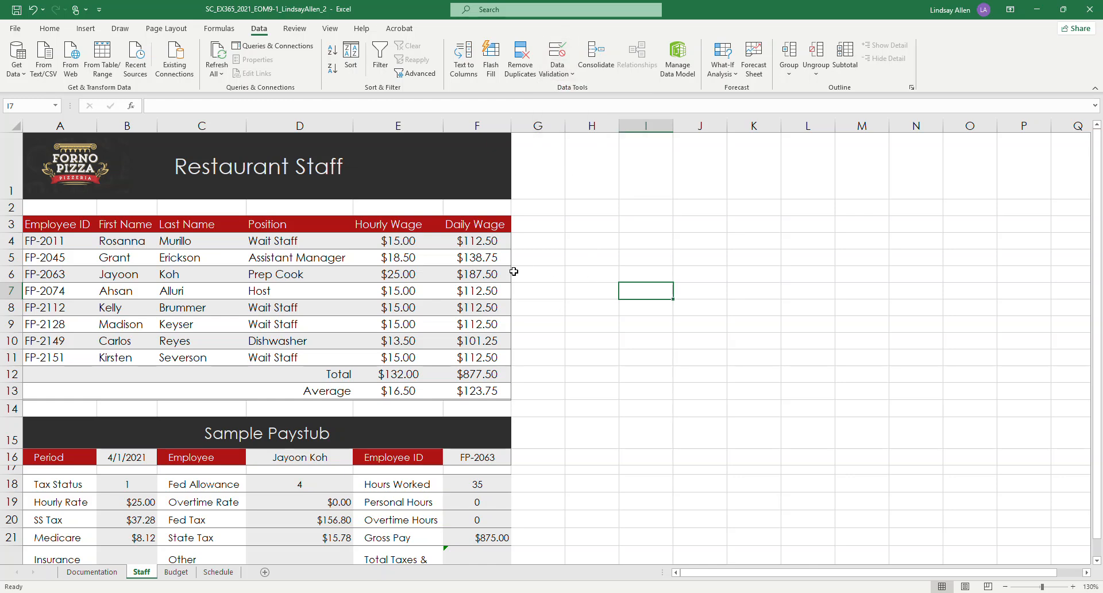
left_click(412, 242)
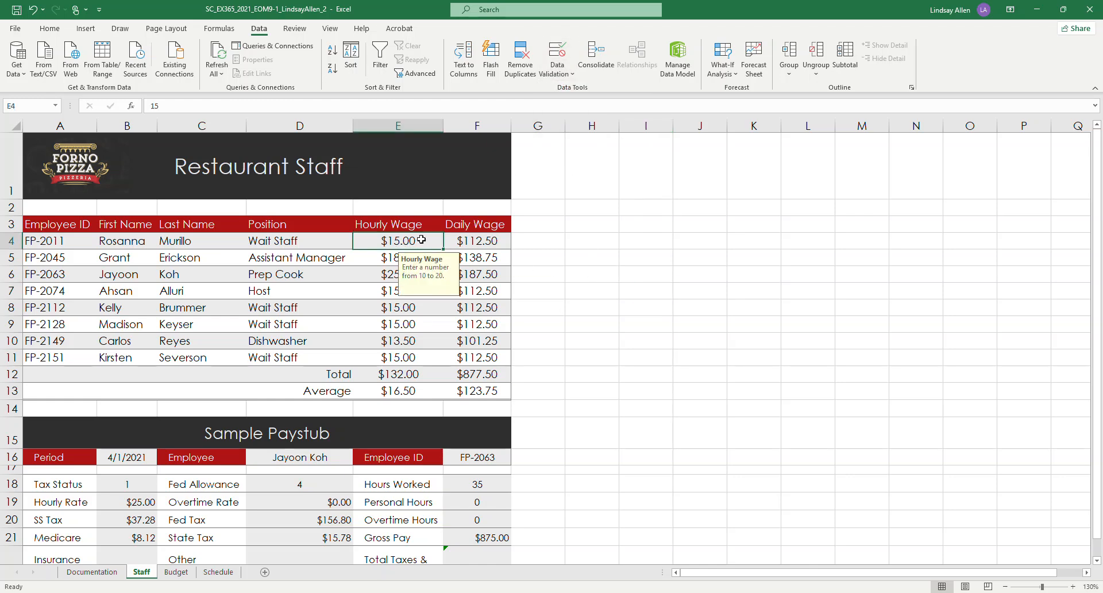
left_click(566, 82)
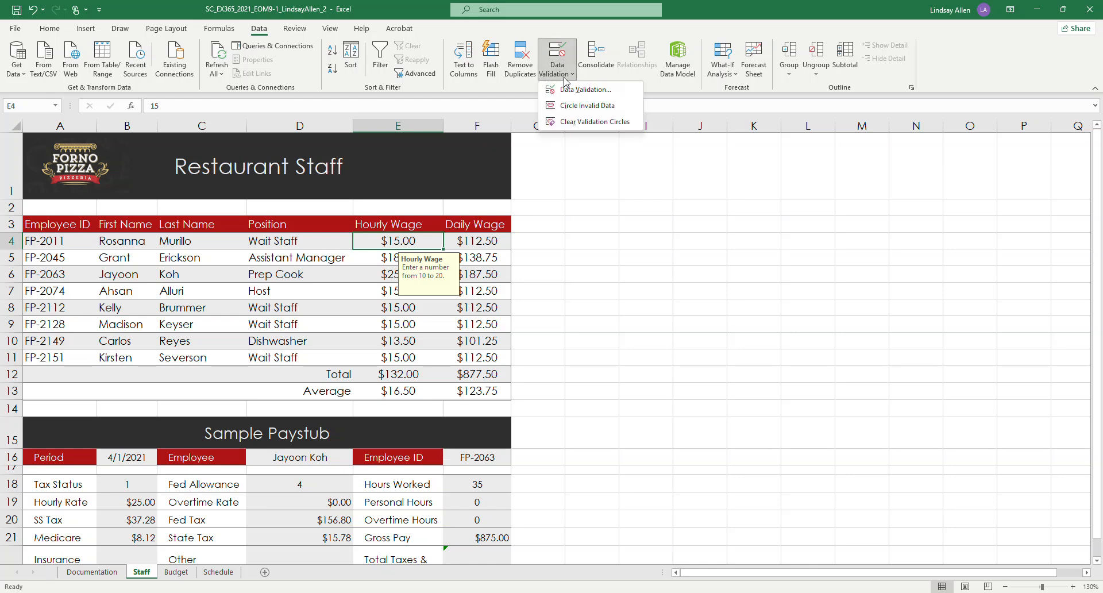
left_click(587, 105)
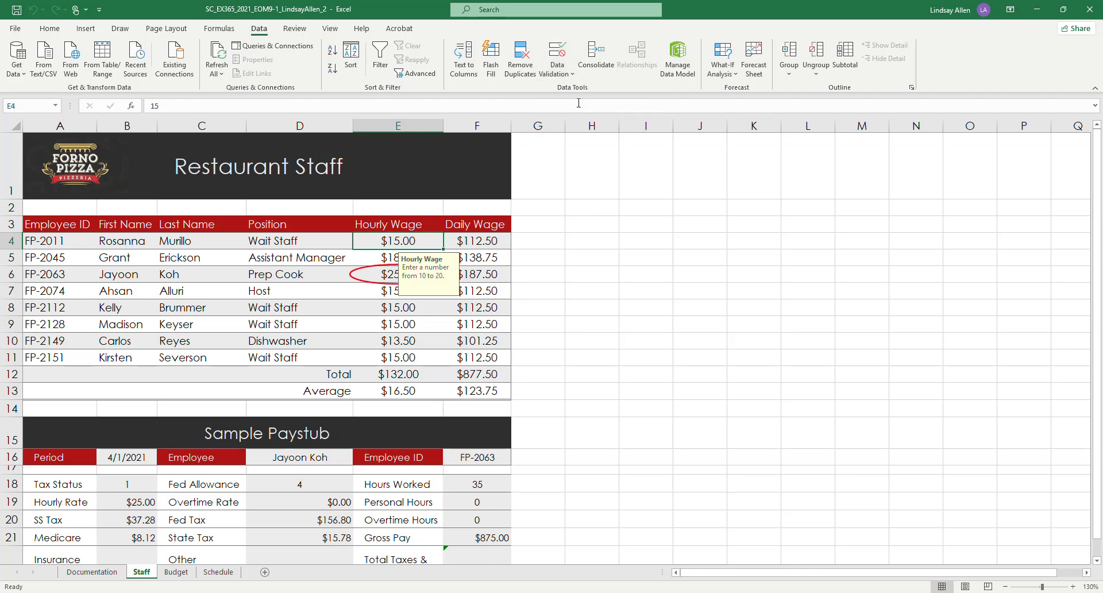
Step: Set the circled hourly wage in cell E6 to 20
left_click(389, 275)
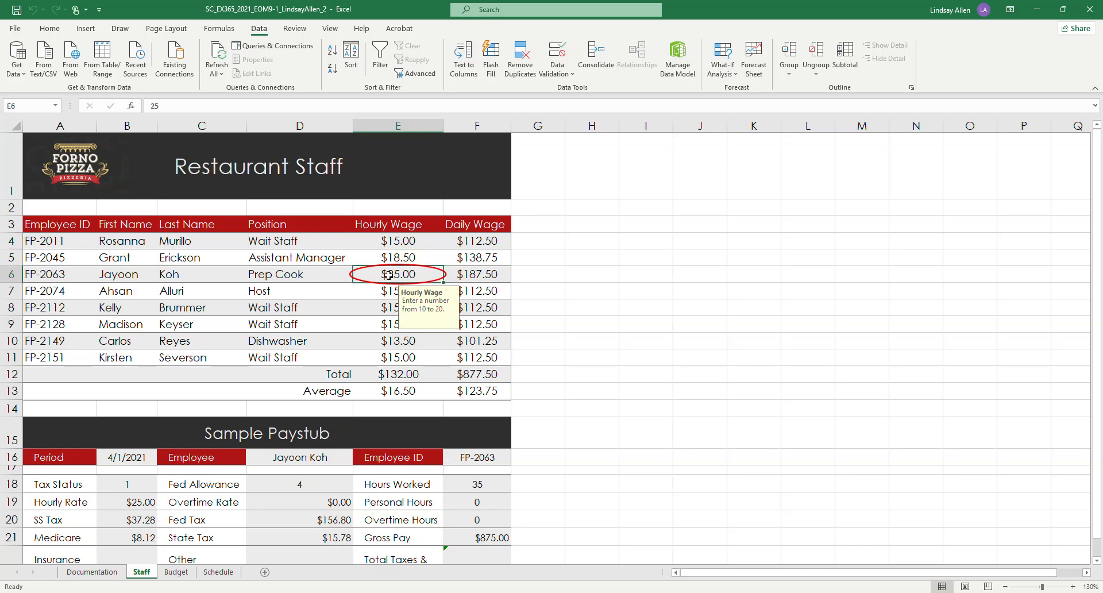
type("20")
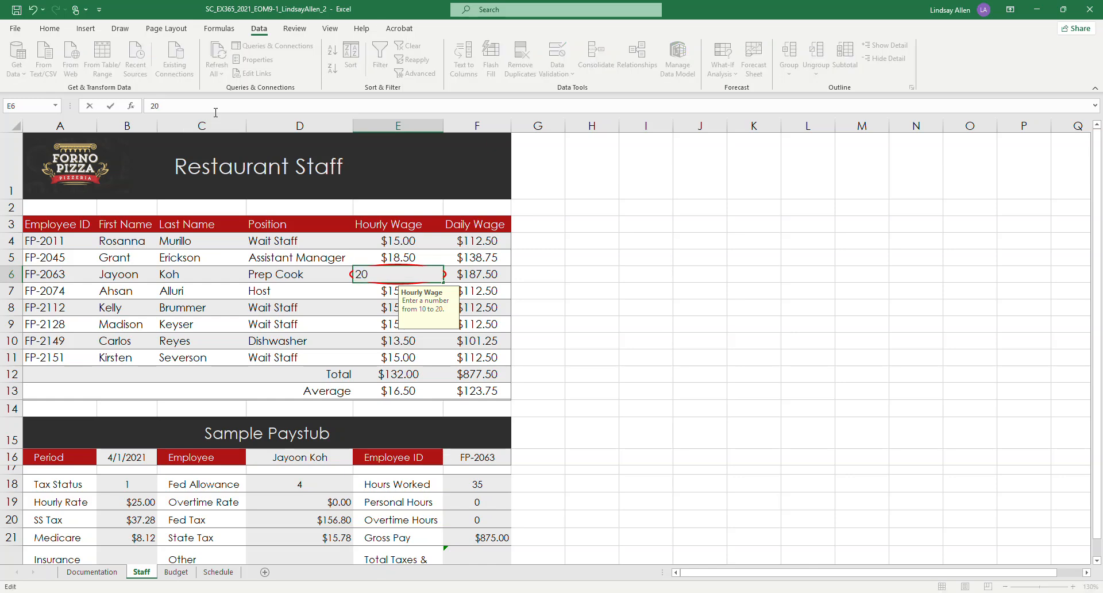
key("Return")
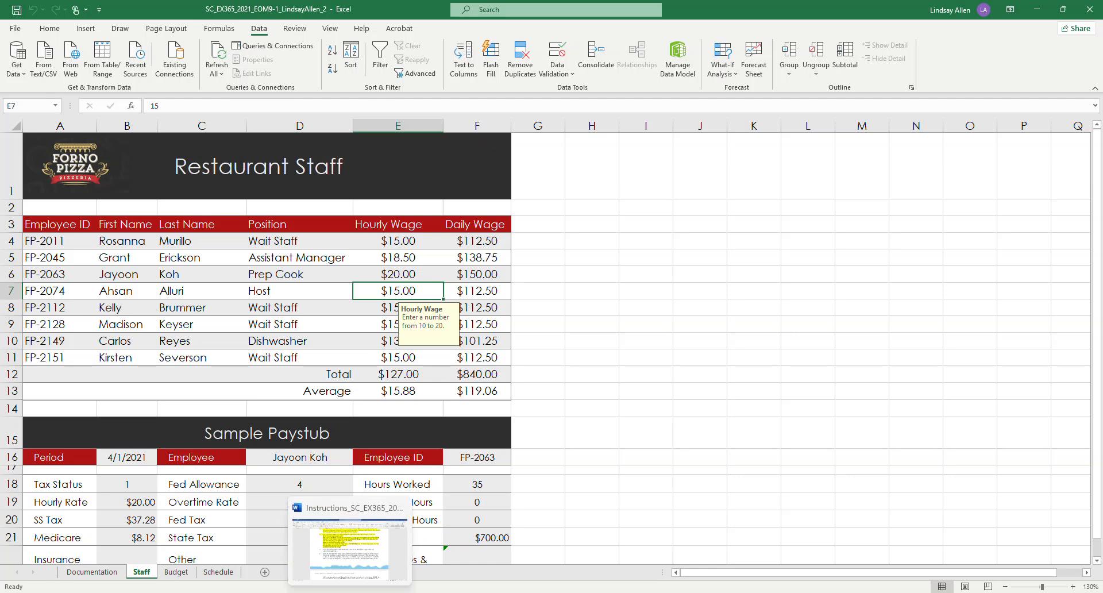
Step: Switch to the Word instructions and highlight all of project step 5 in yellow
left_click(362, 584)
mouse_move(459, 307)
left_mouse_down()
mouse_move(366, 308)
mouse_move(292, 293)
left_mouse_up()
left_click(224, 71)
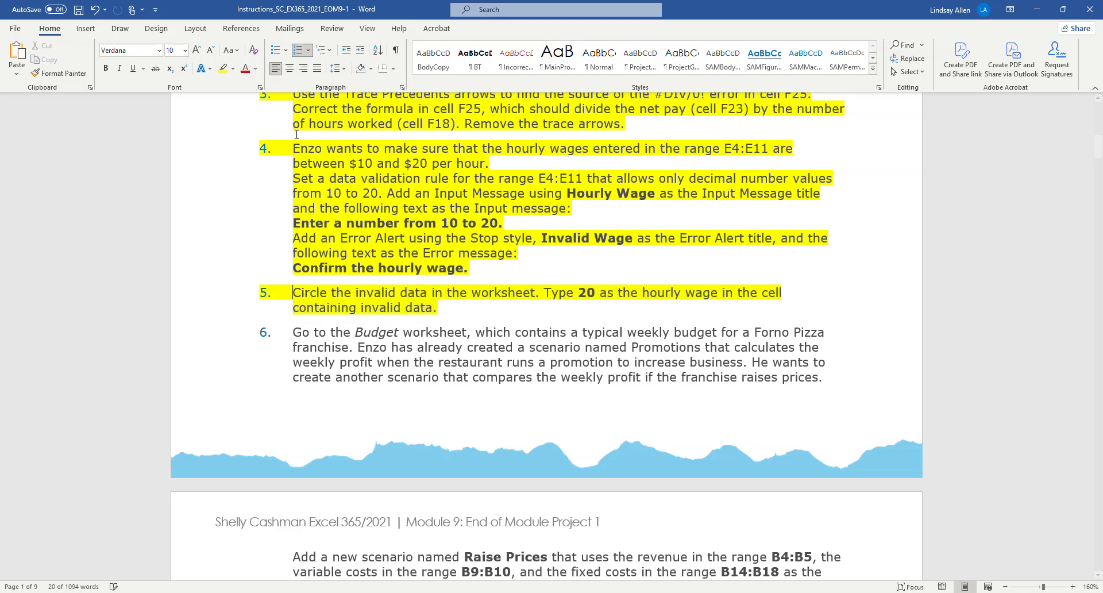
Step: Read project step 6 and the Table 1 values for the Raise Prices scenario, and return to the Excel workbook
scroll(720, 344, "down", 2)
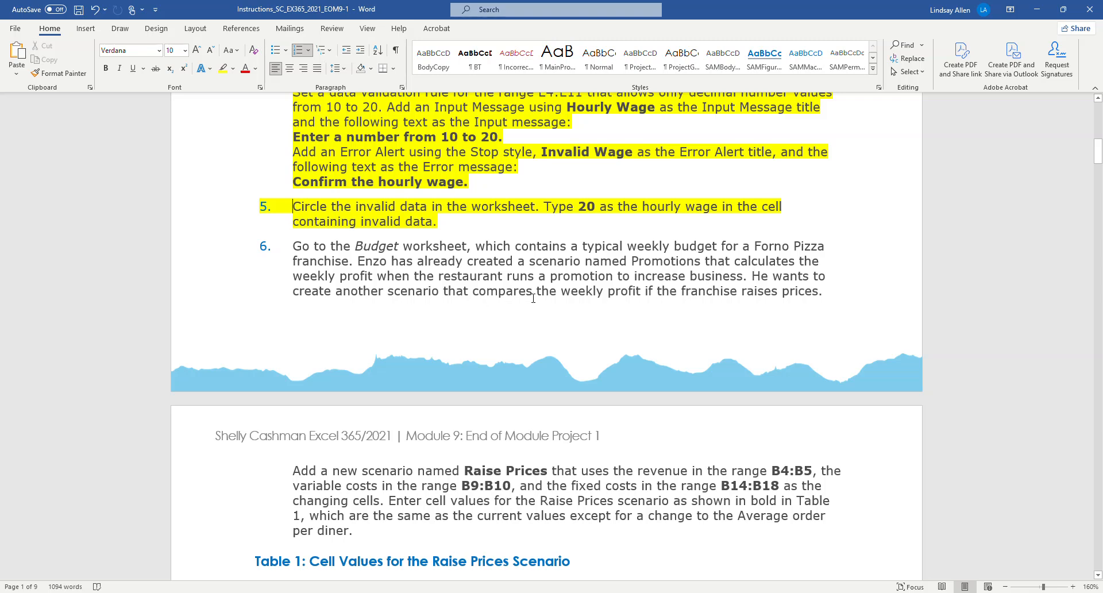
scroll(535, 301, "down", 1)
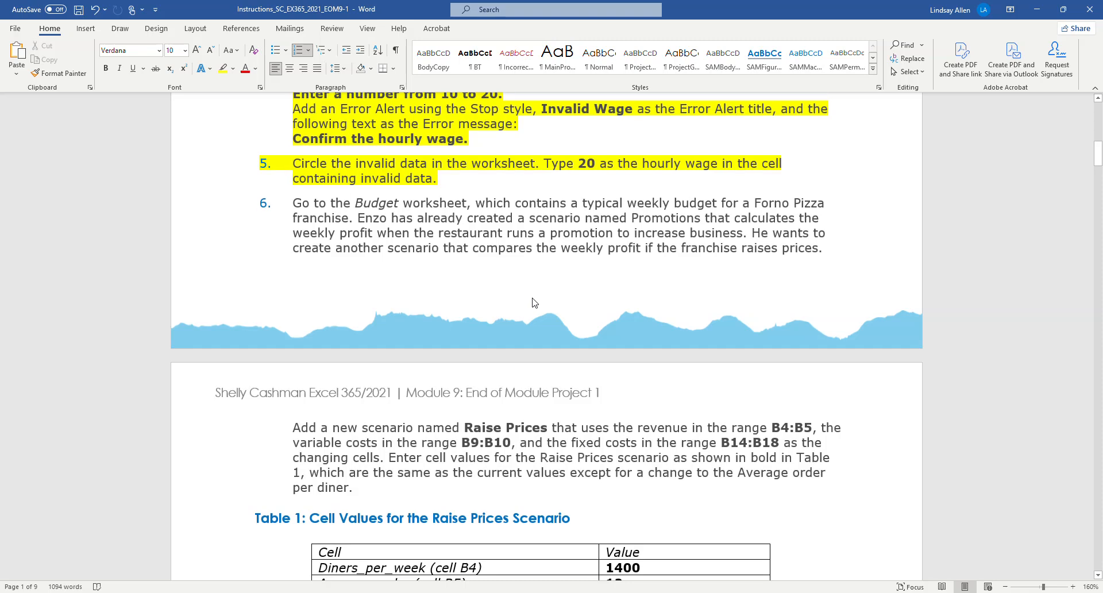
scroll(534, 302, "down", 1)
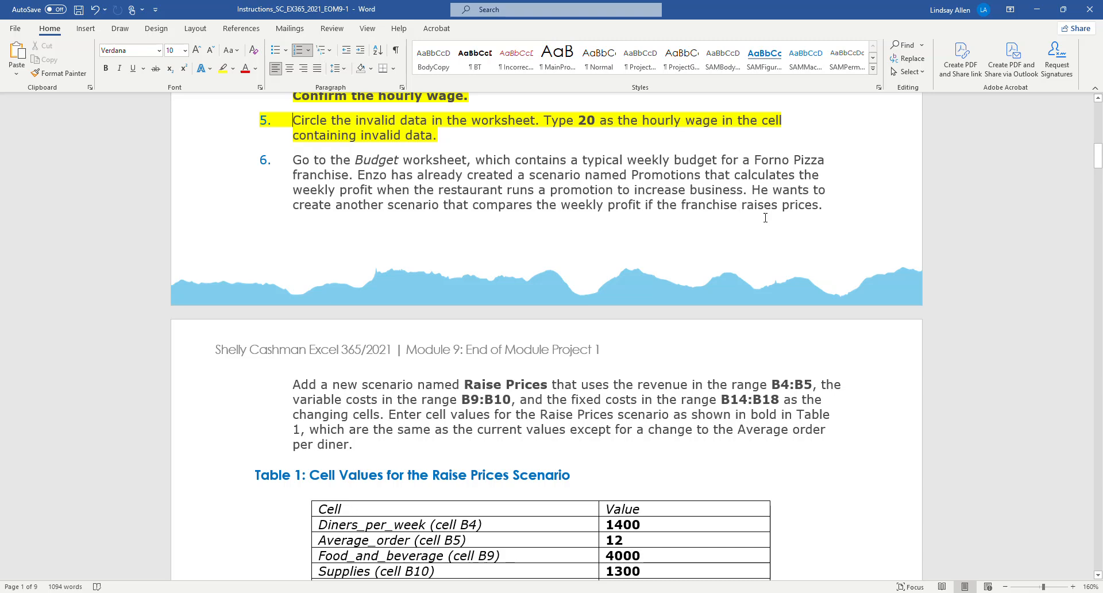
scroll(727, 271, "down", 2)
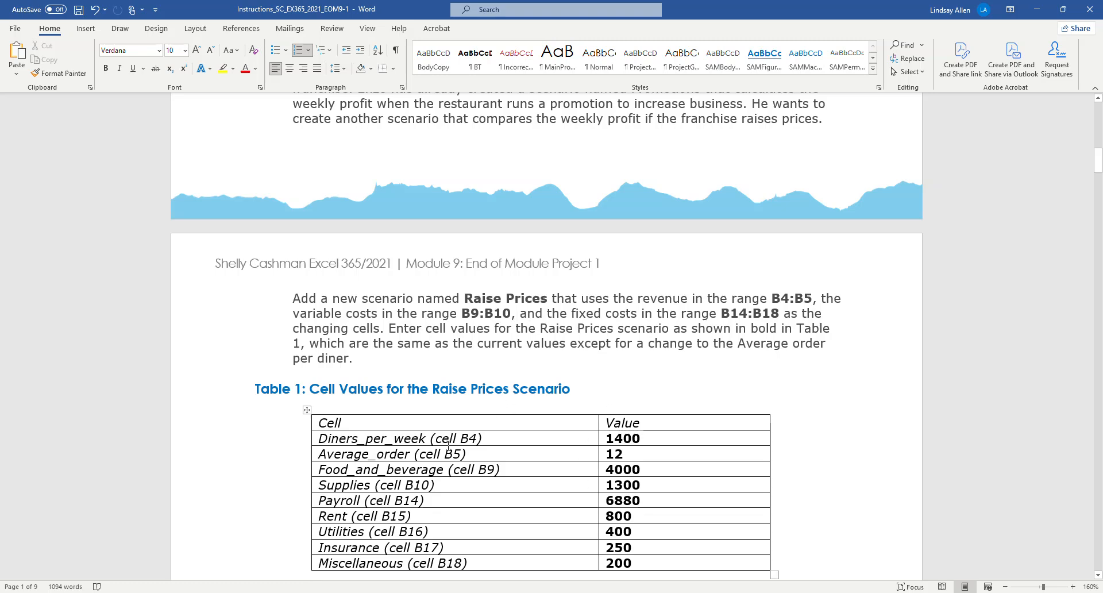
scroll(448, 444, "down", 1)
scroll(443, 447, "up", 1)
key("alt+Tab")
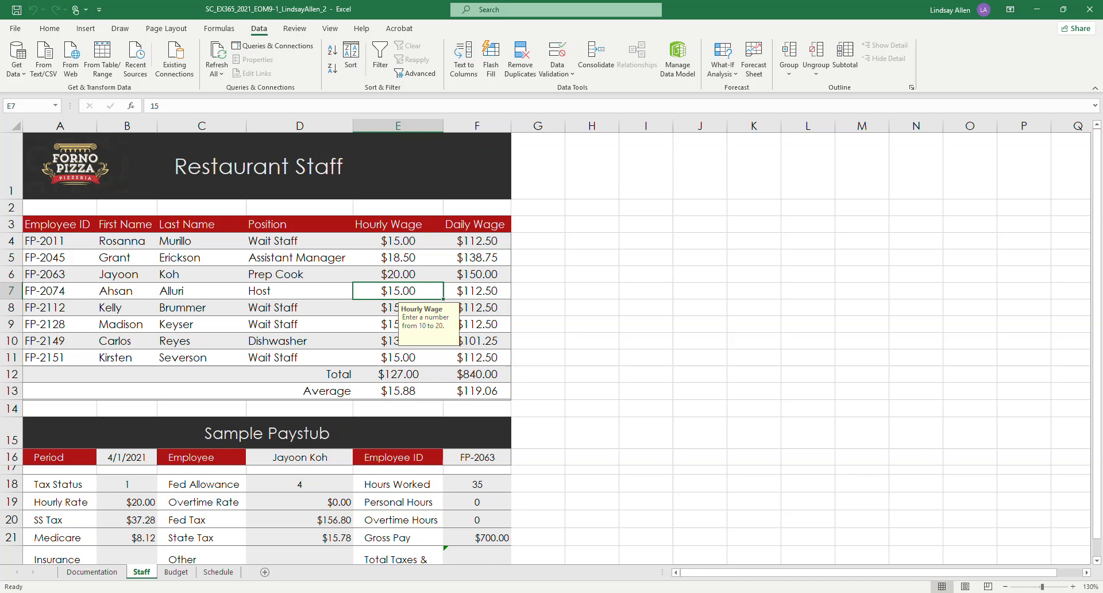
key("alt+Tab")
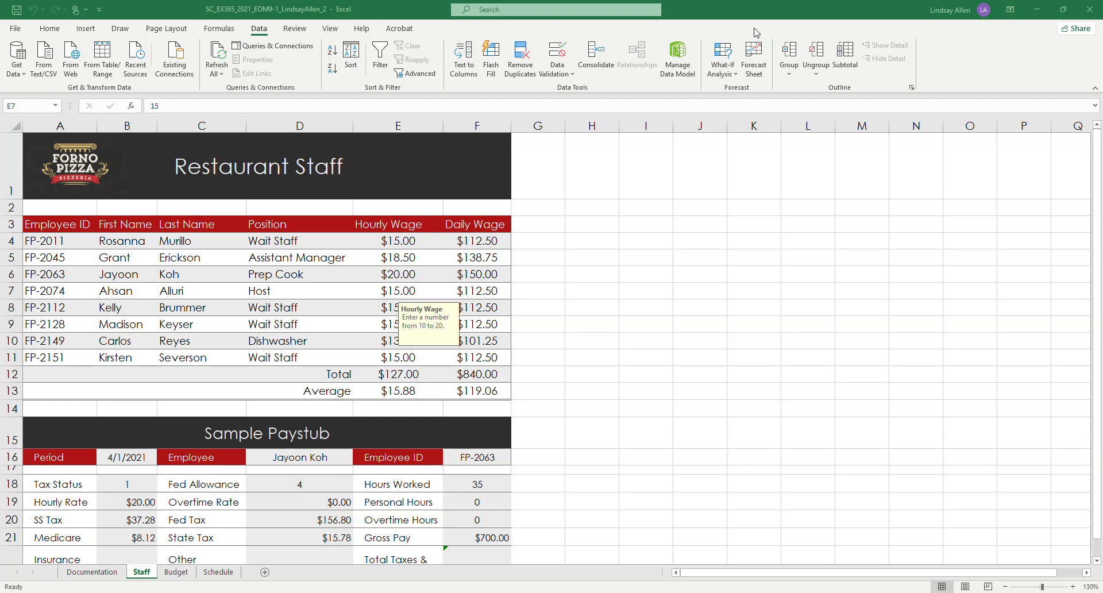
left_click(727, 75)
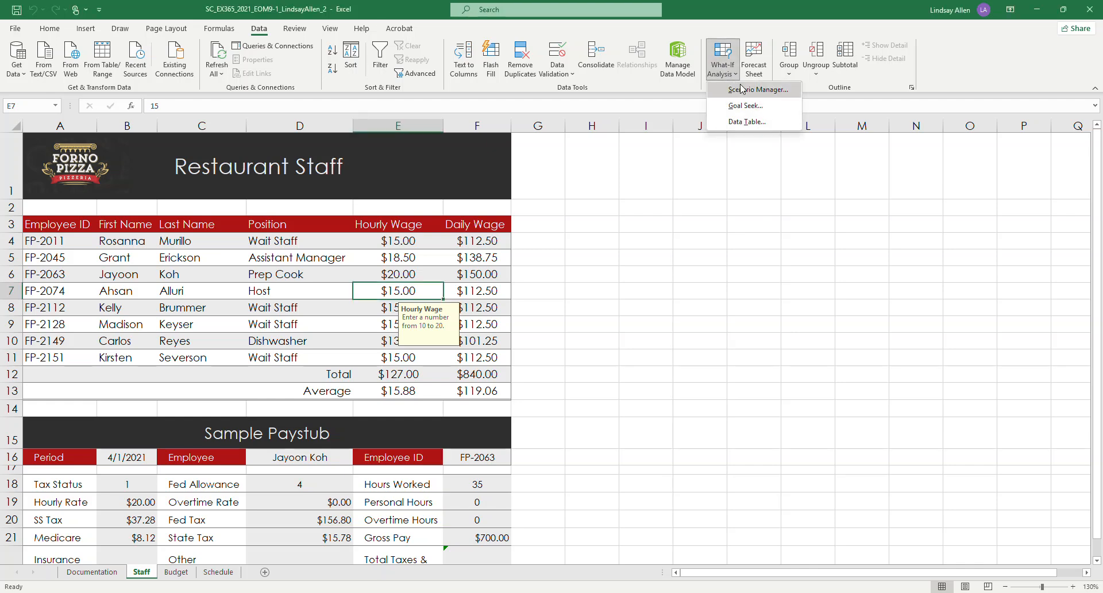
left_click(761, 90)
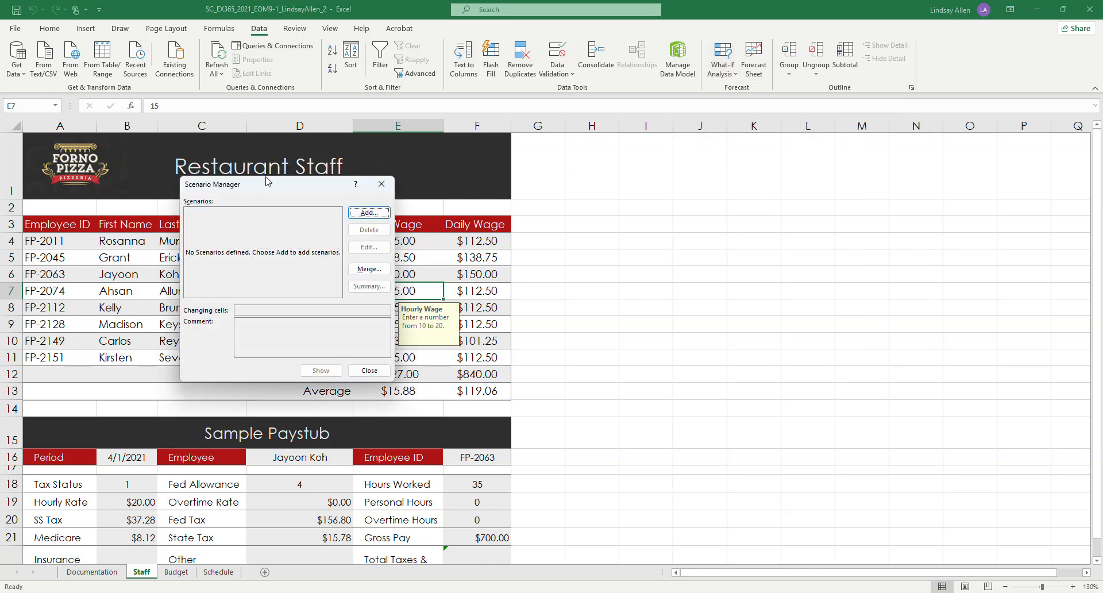
left_click_drag(267, 183, 568, 153)
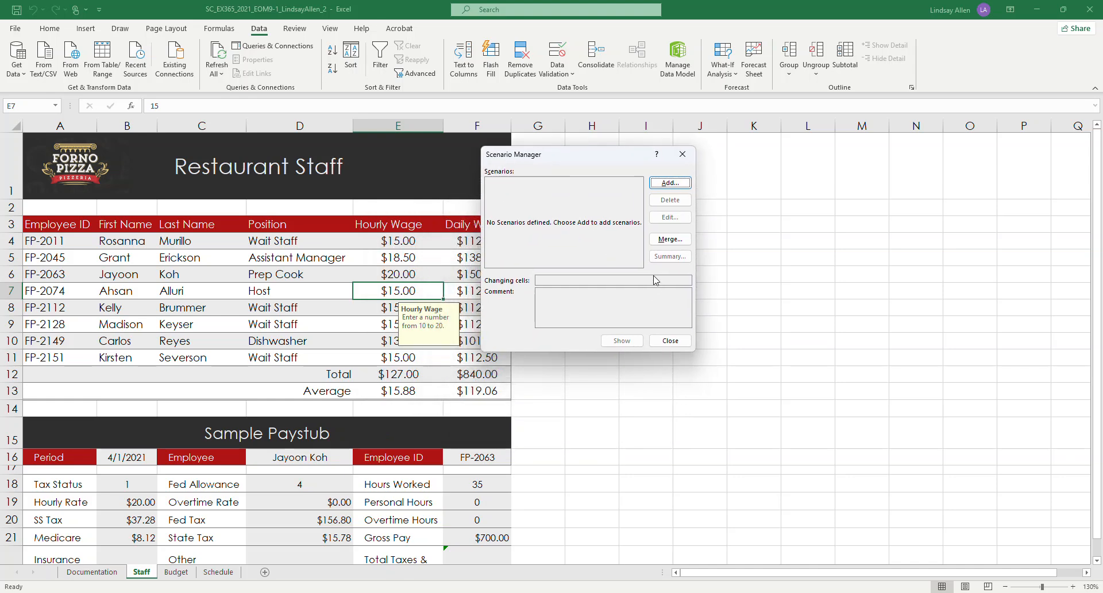
left_click(686, 153)
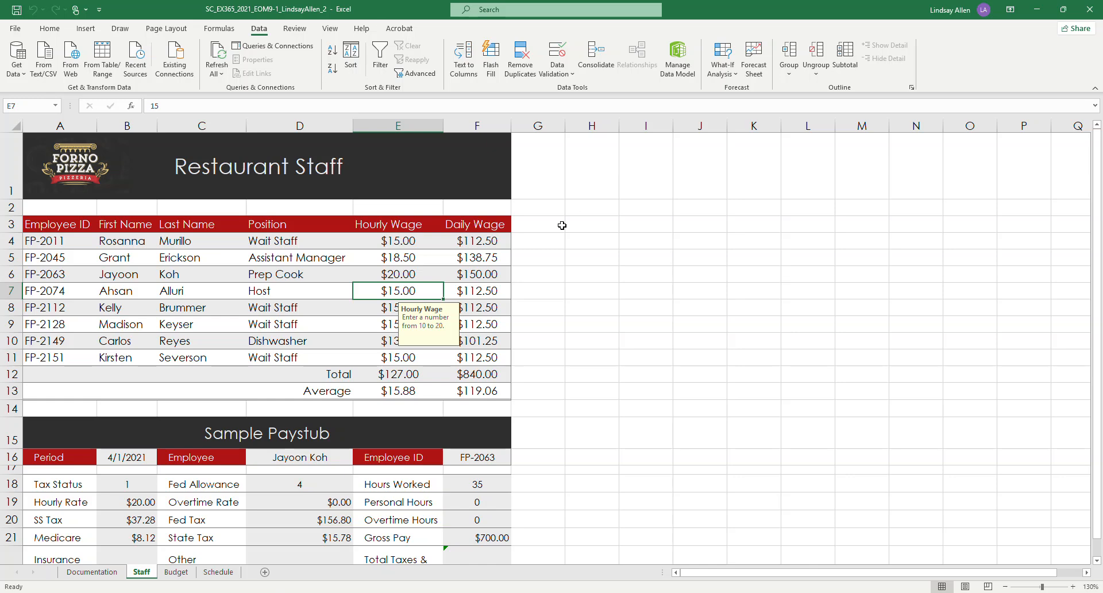
Step: On the Budget worksheet, add a scenario named Raise Prices with B4:B5, B9:B10 and B14:B18 as the changing cells
left_click(176, 572)
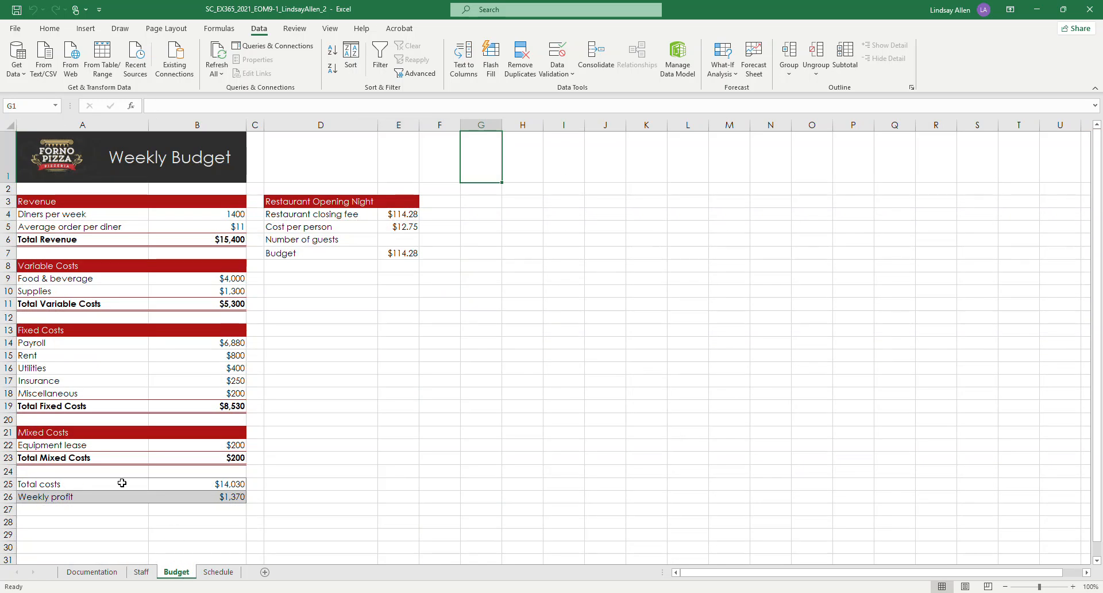
left_click(46, 524)
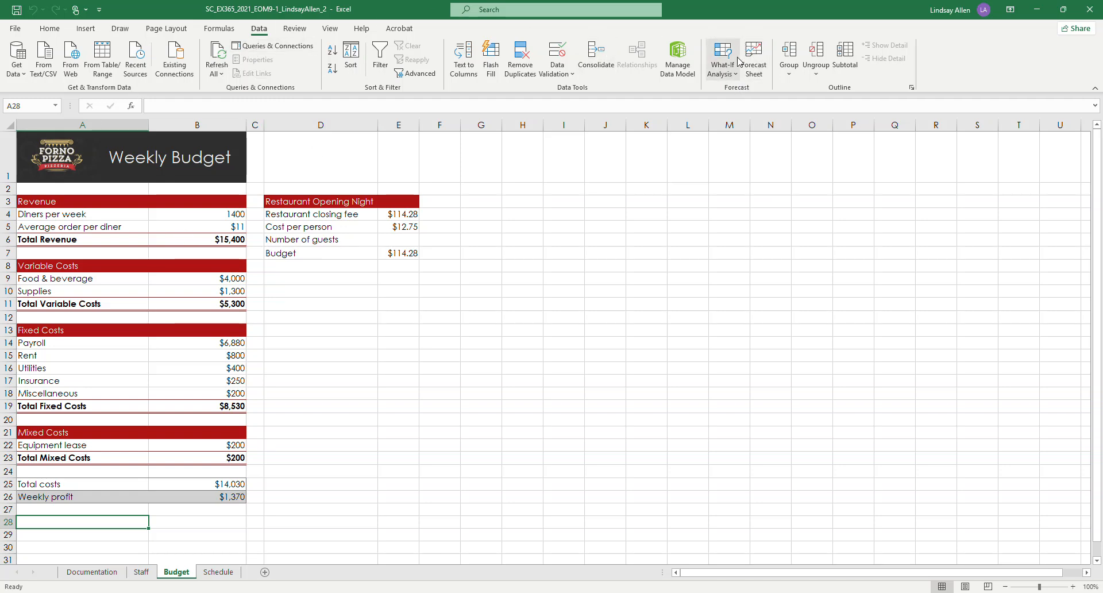
left_click(723, 70)
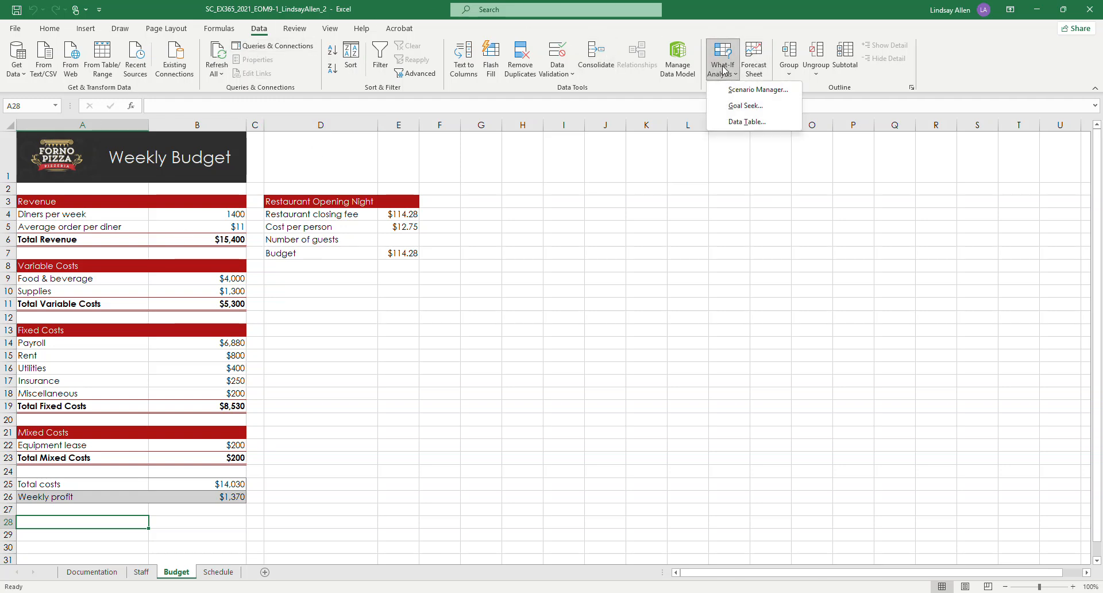
left_click(750, 92)
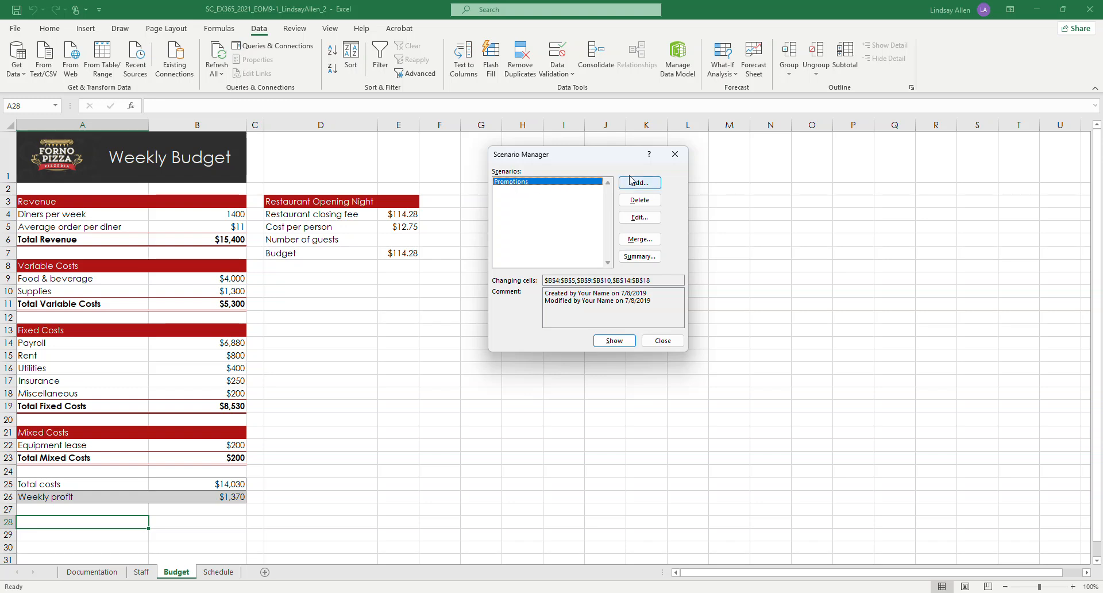
left_click(655, 185)
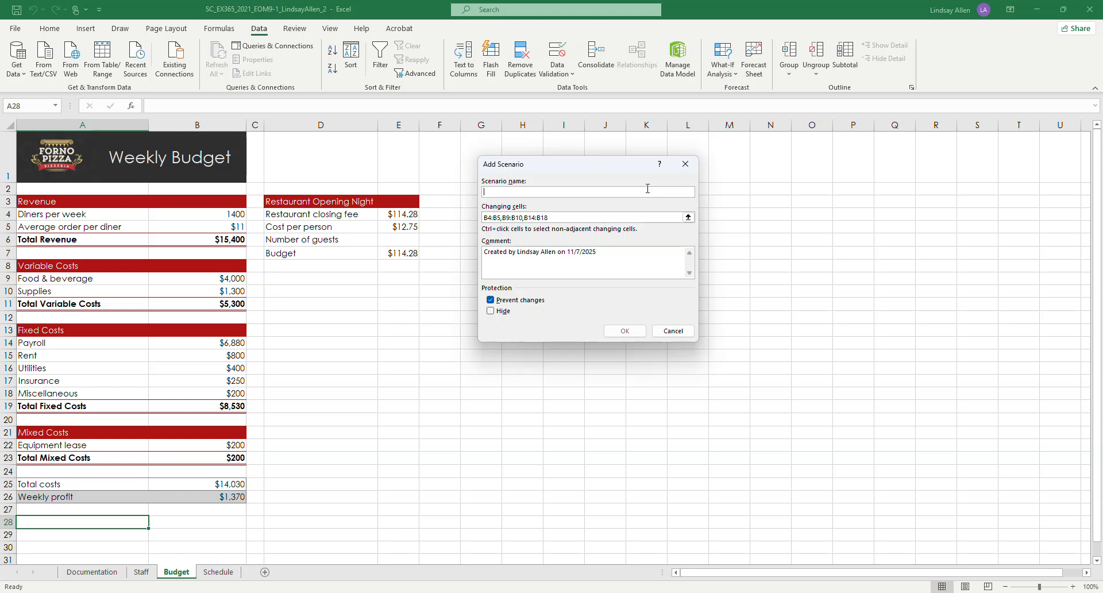
type("Raise Prices")
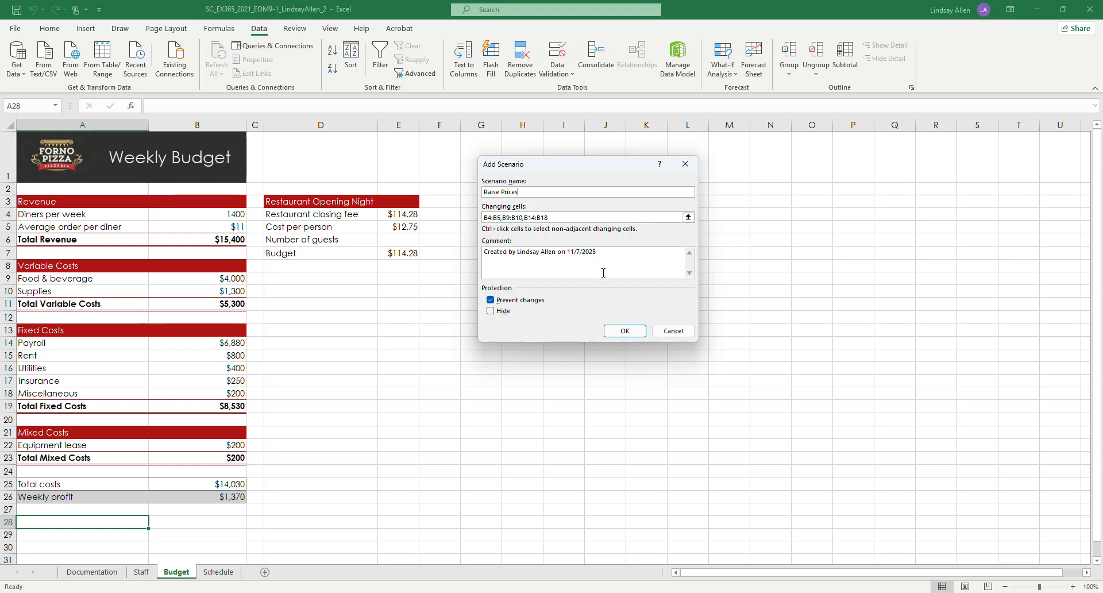
left_click(625, 331)
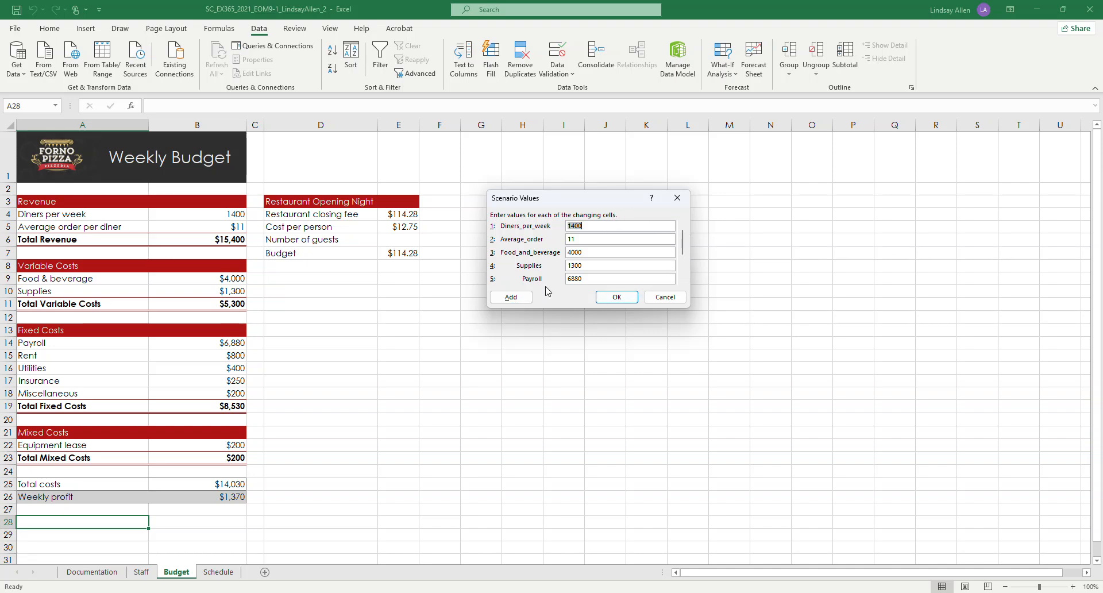
Step: Set Average_order to 12 in the Raise Prices scenario values, check the other values against Table 1, and save the scenario
mouse_move(360, 567)
left_click(587, 238)
key("BackSpace")
scroll(687, 256, "down", 2)
left_click(683, 280)
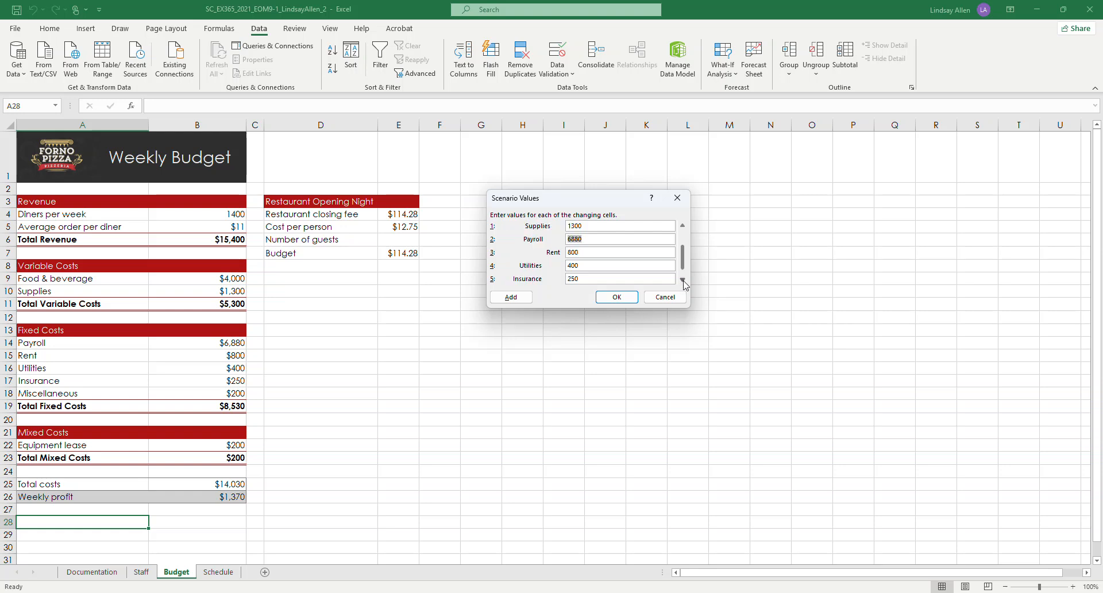
left_click(684, 227)
left_click(683, 227)
left_click(683, 227)
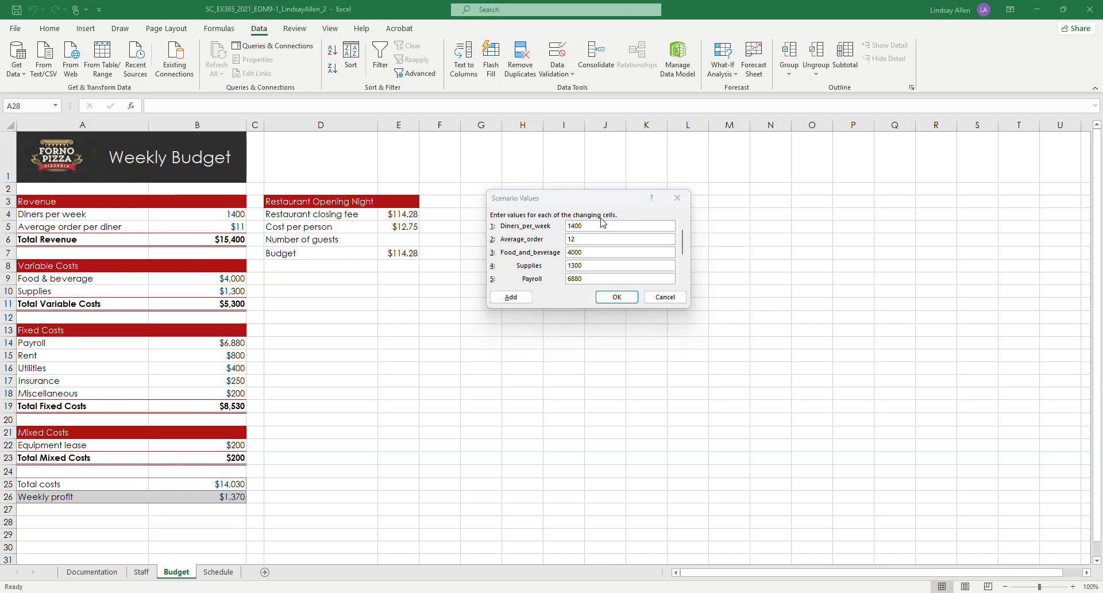
left_click(617, 298)
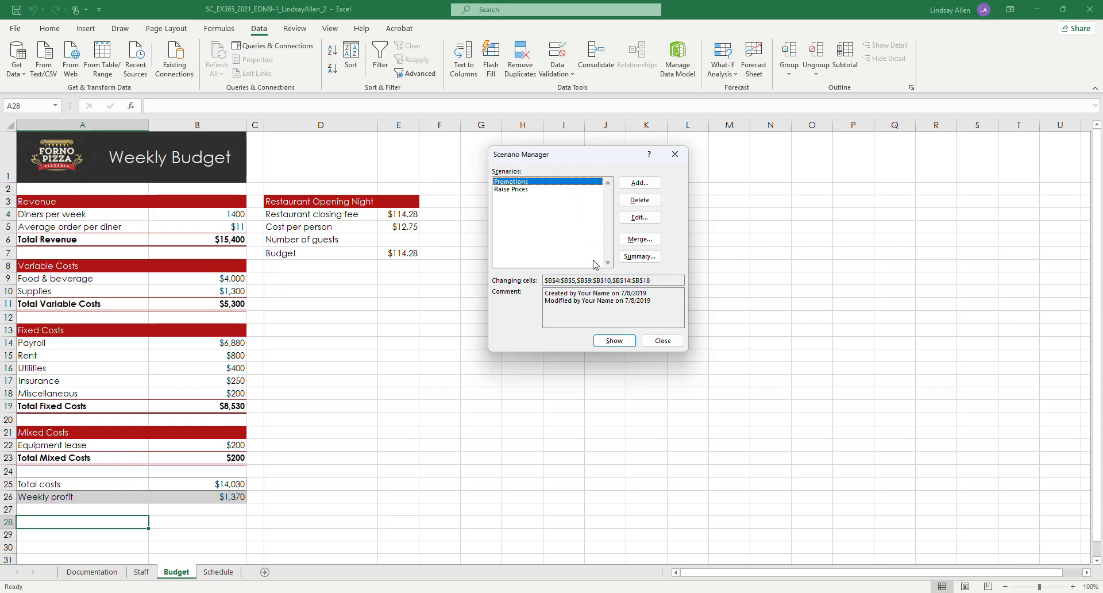
Step: Compare the weekly profit by showing the Promotions and Raise Prices scenarios alternately, ending with Raise Prices applied to the Budget worksheet
left_click(615, 341)
left_click(529, 189)
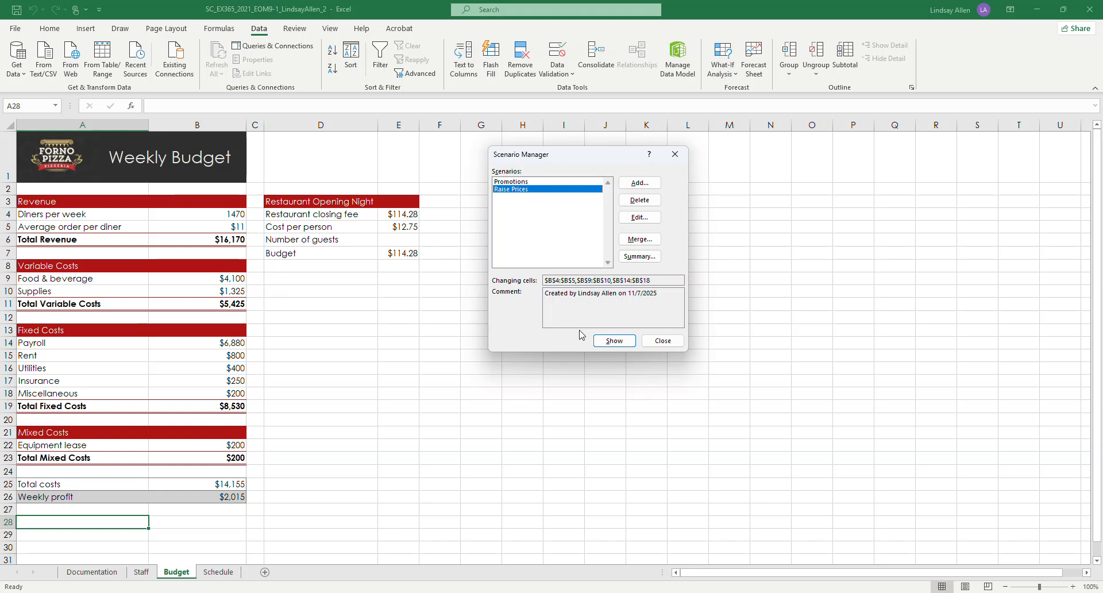
left_click(601, 340)
left_click(531, 182)
left_click(613, 341)
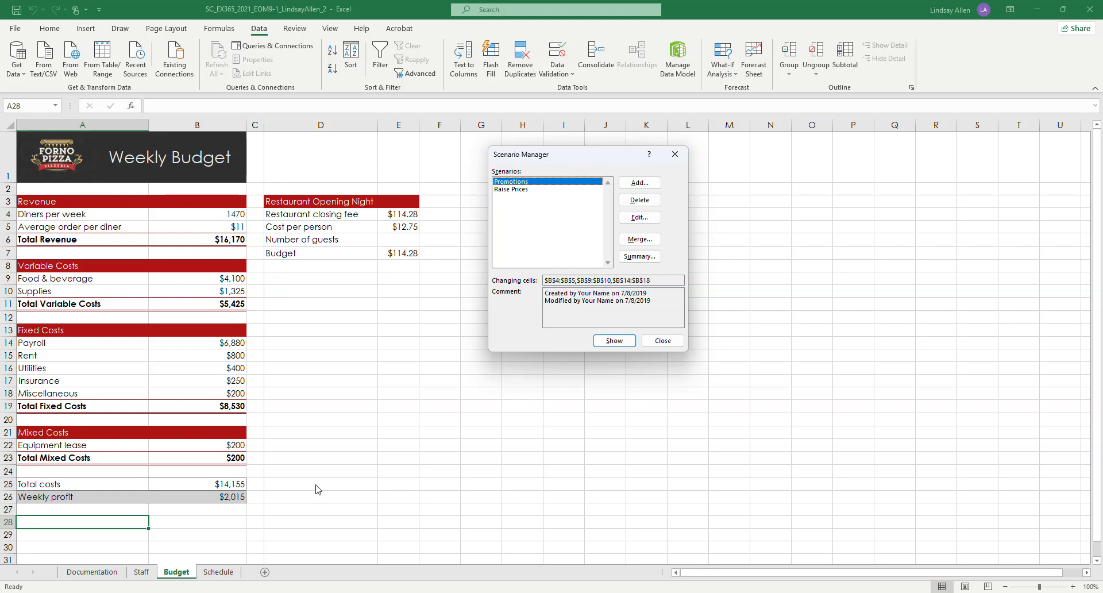
left_click(525, 190)
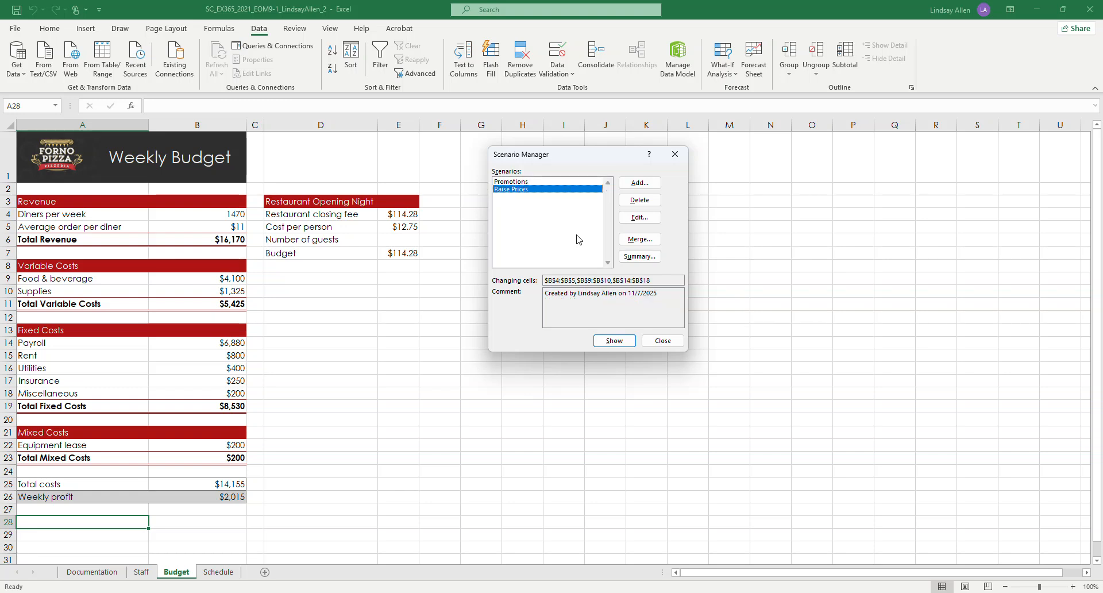
left_click(615, 340)
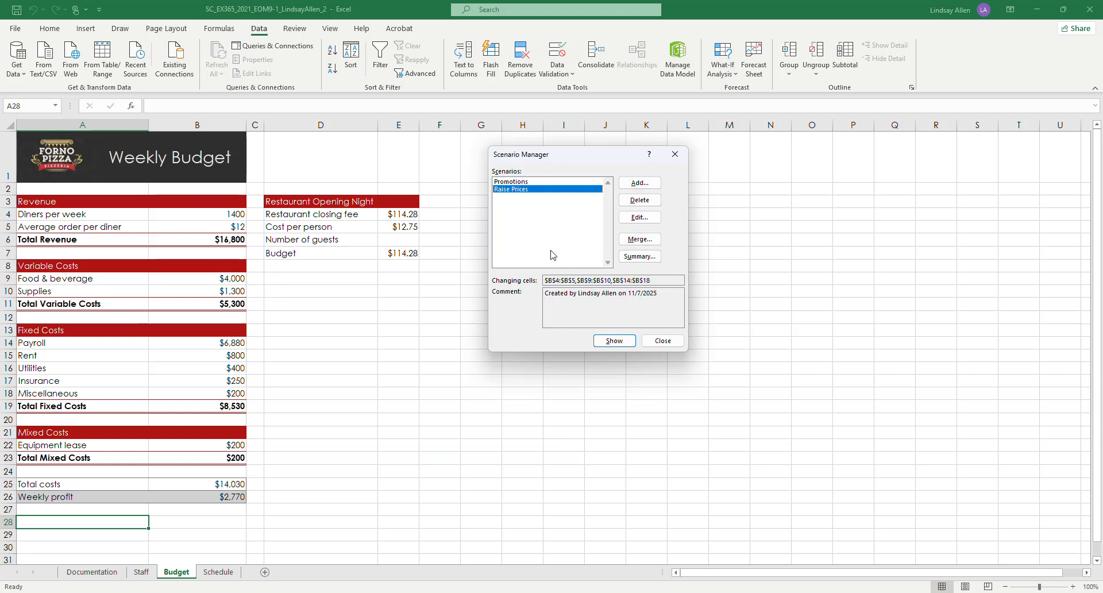
Step: Close the Scenario Manager, switch to the Word instructions, and highlight the project step 6 paragraph in yellow
left_click(662, 341)
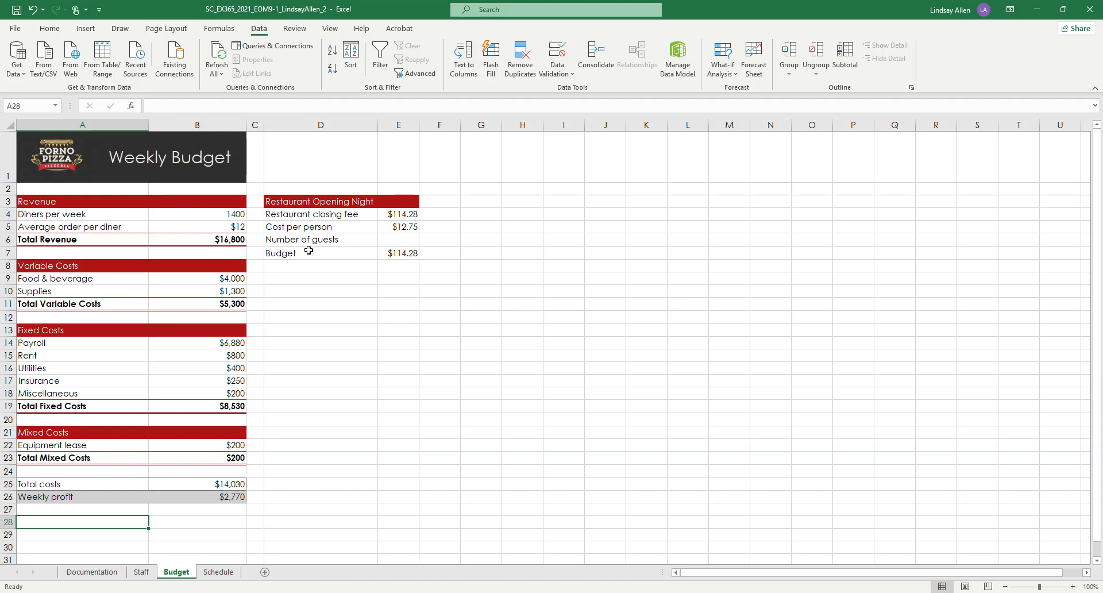
left_click(423, 589)
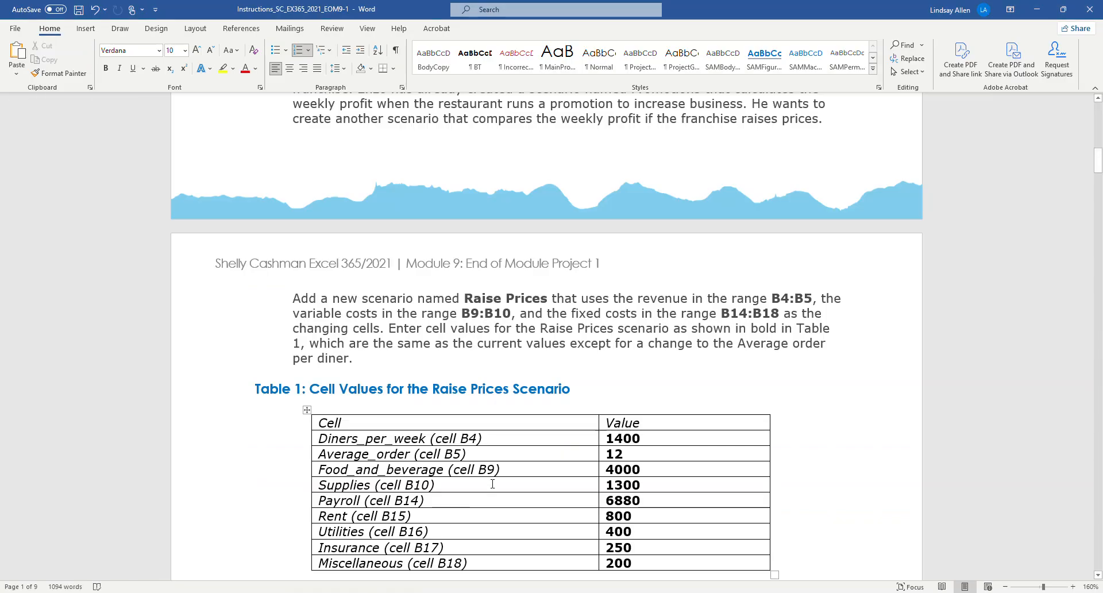
scroll(500, 454, "down", 3)
scroll(517, 288, "up", 5)
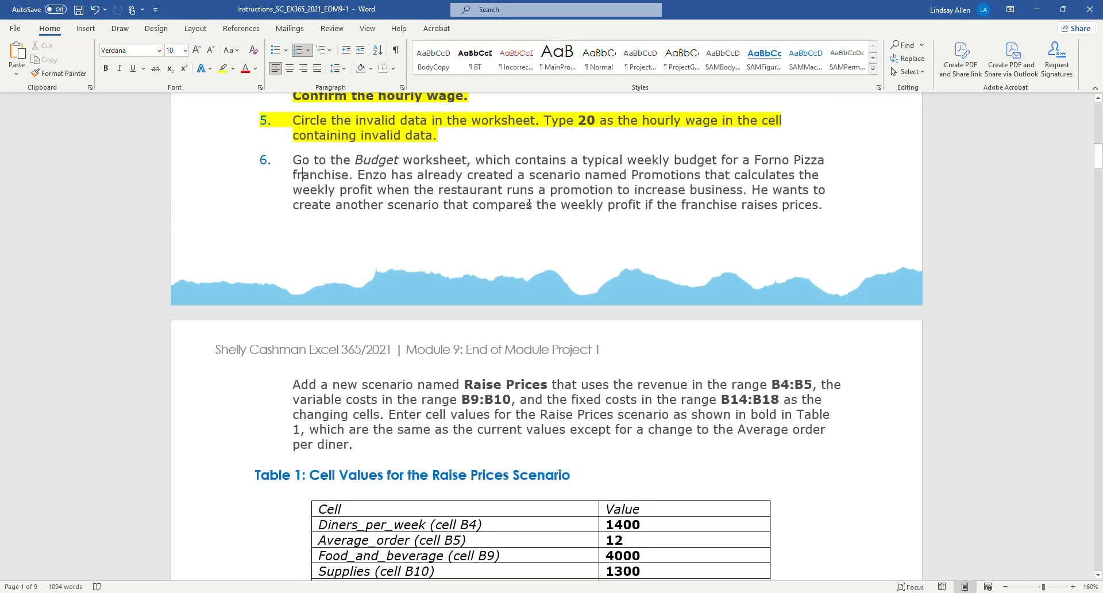
left_click_drag(529, 204, 824, 205)
left_click(223, 68)
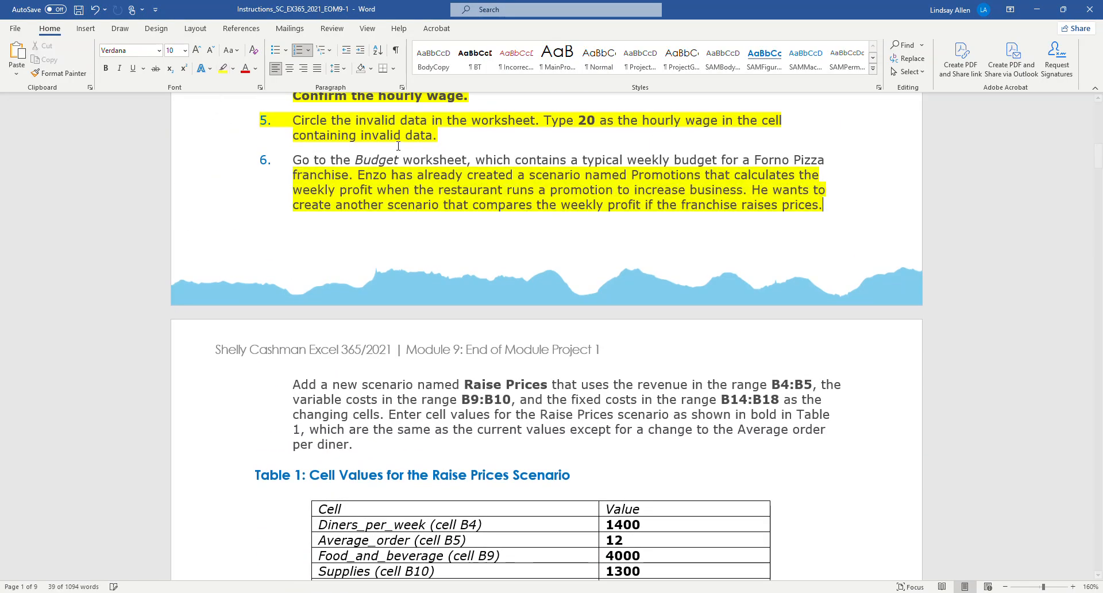
Step: Read project step 7, return to the Excel workbook, and create a Scenario Summary report with B26 on the Budget worksheet as the result cell
scroll(398, 146, "down", 10)
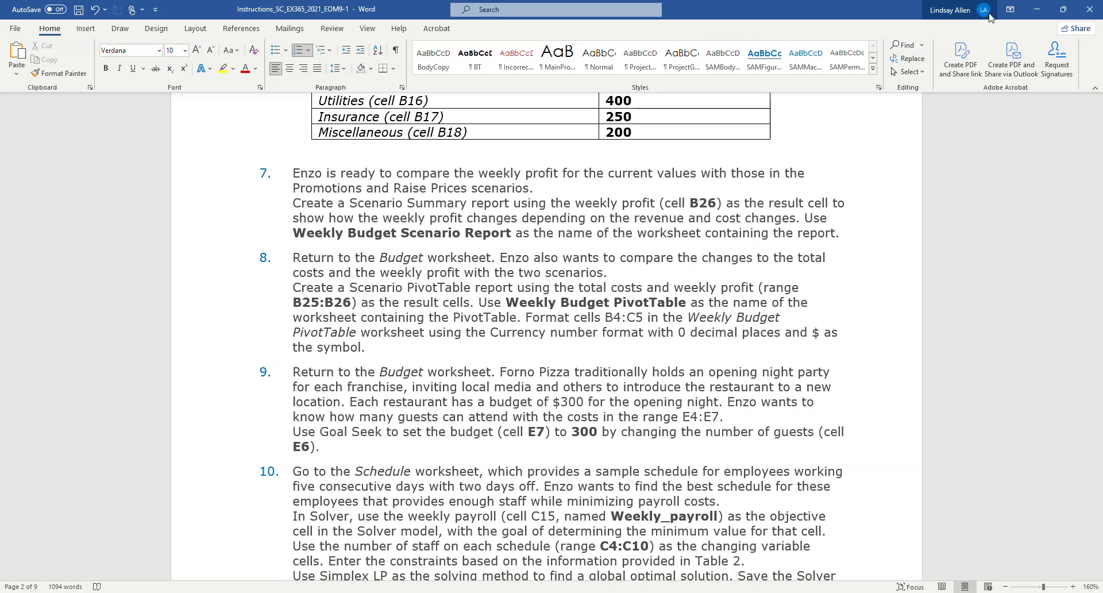
key("alt+Tab")
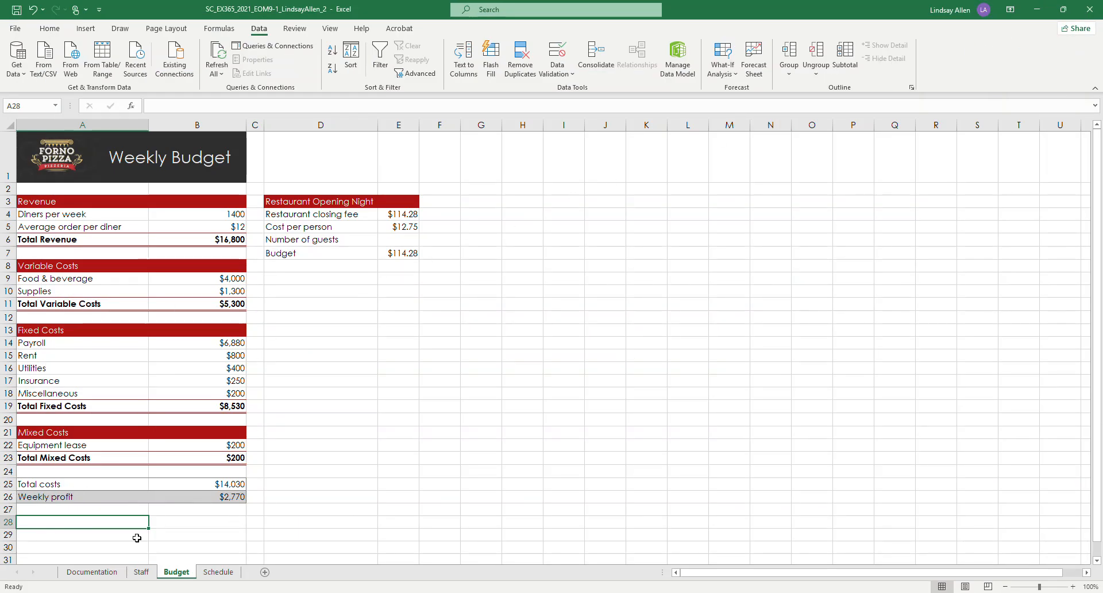
left_click(228, 497)
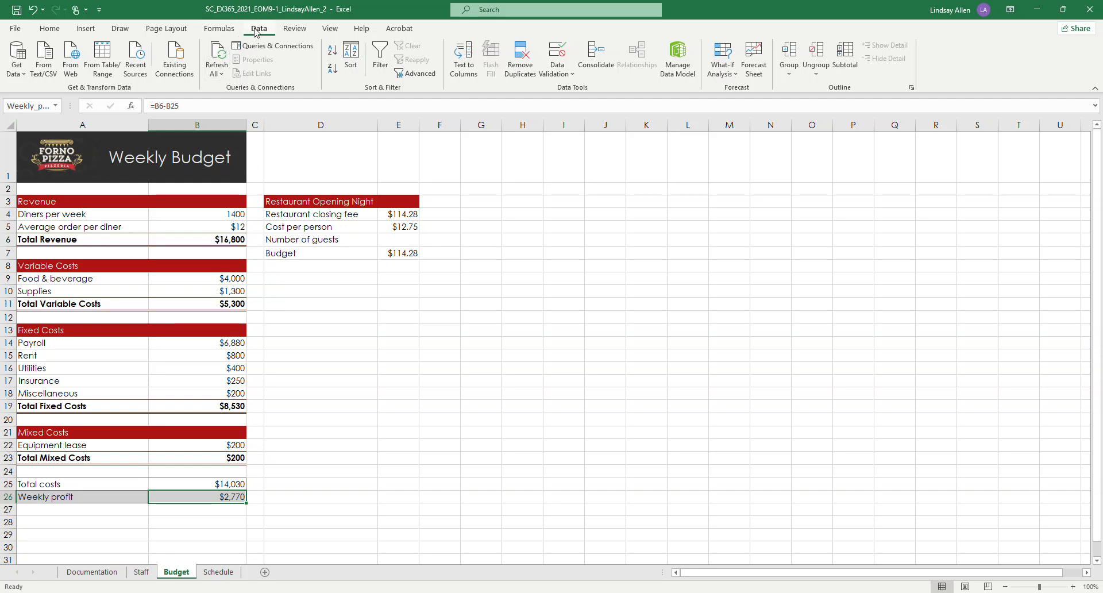
left_click(732, 75)
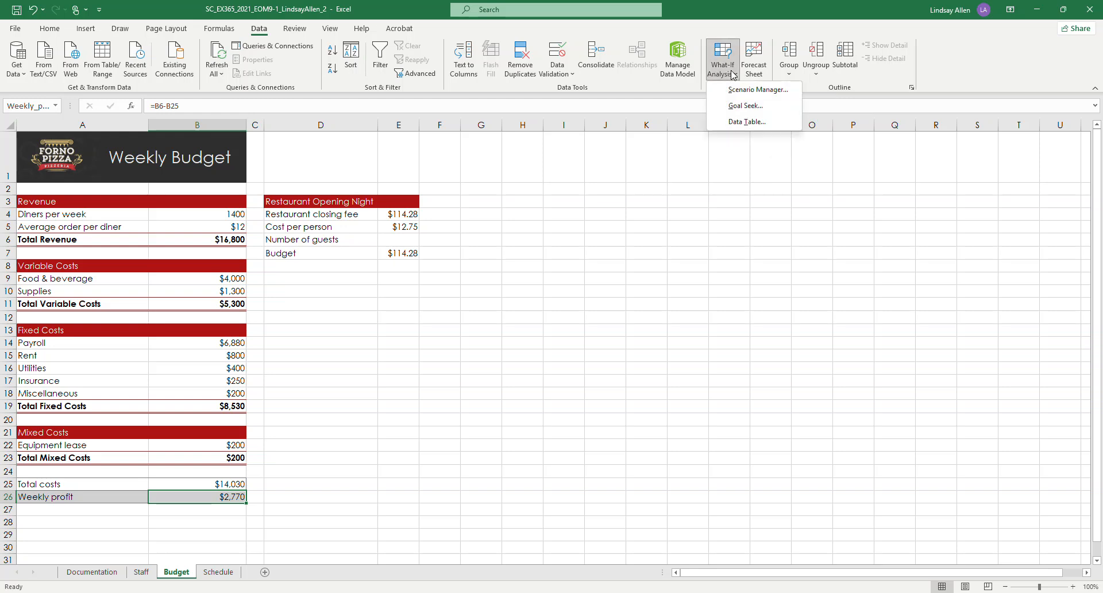
left_click(739, 90)
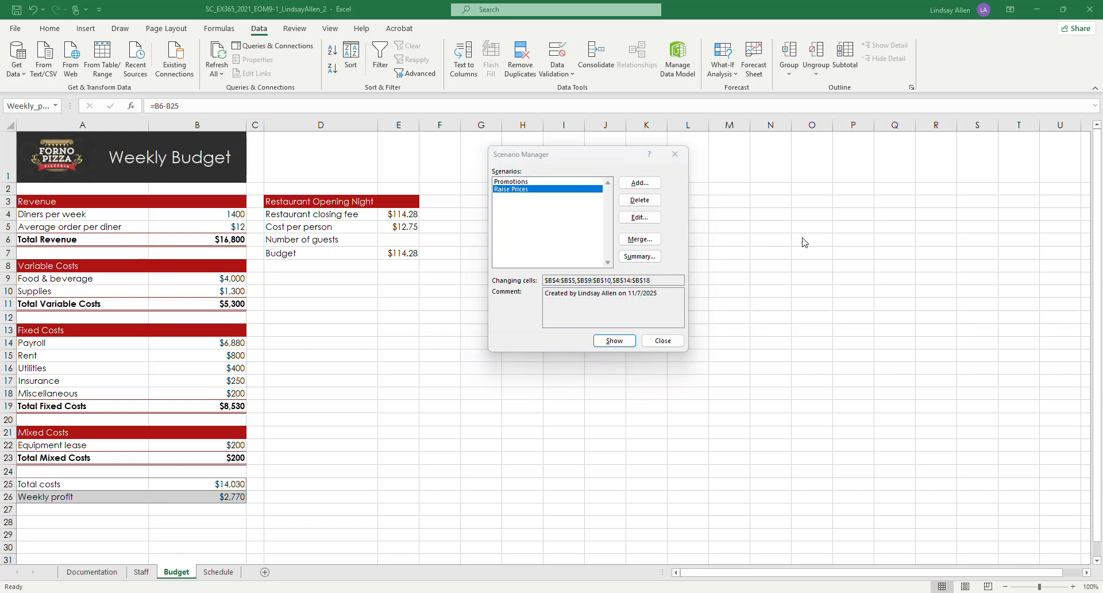
left_click(644, 257)
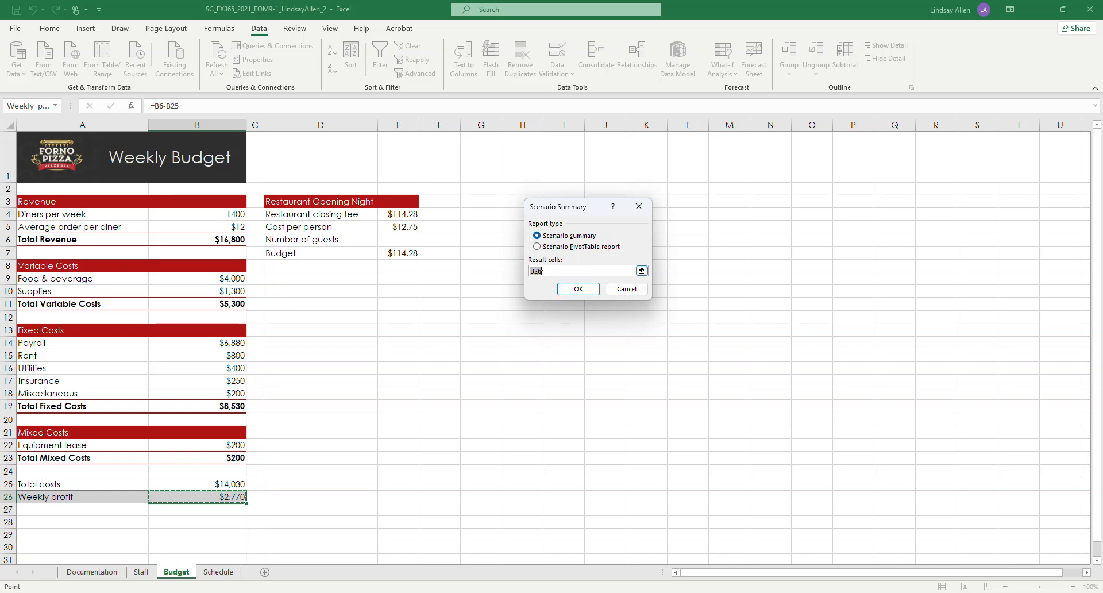
left_click(567, 288)
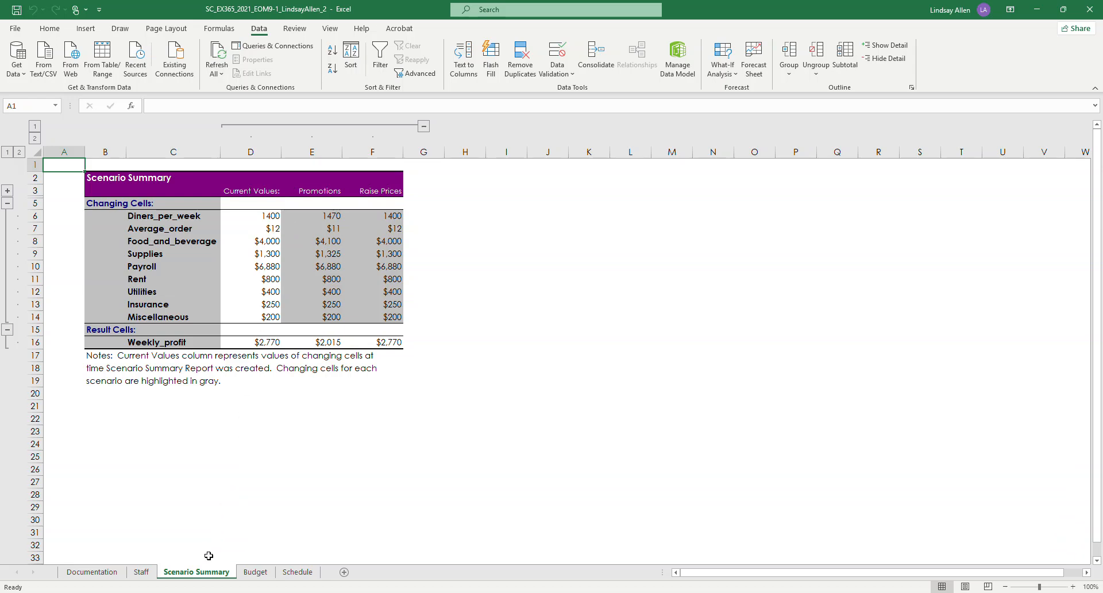
Step: Check the required report name in the Word instructions and rename the Scenario Summary worksheet as Weekly Budget Scenario Report
mouse_move(349, 592)
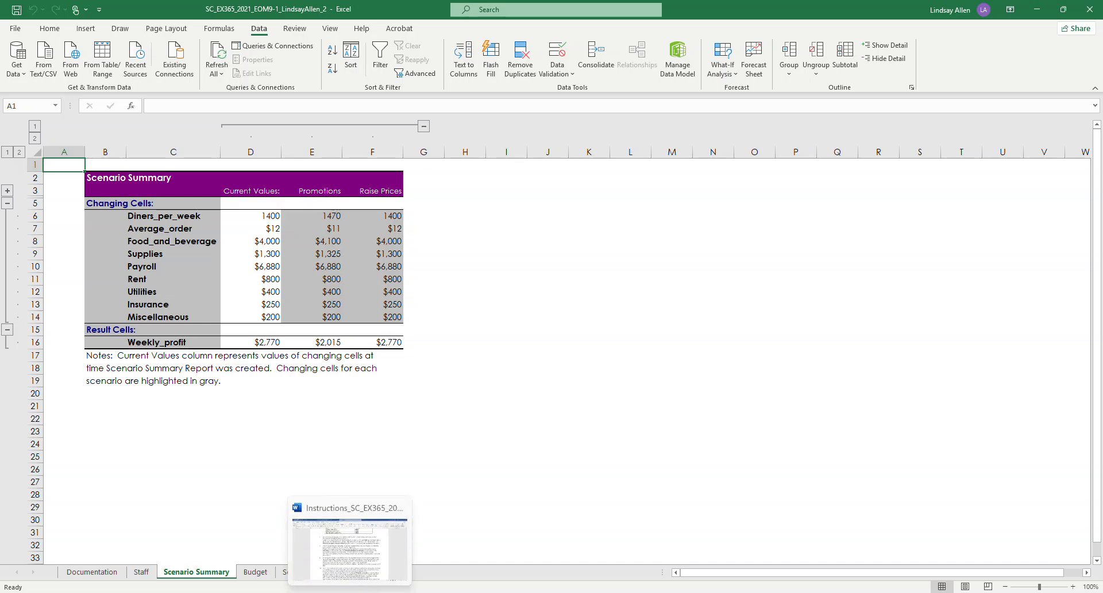
left_click(368, 565)
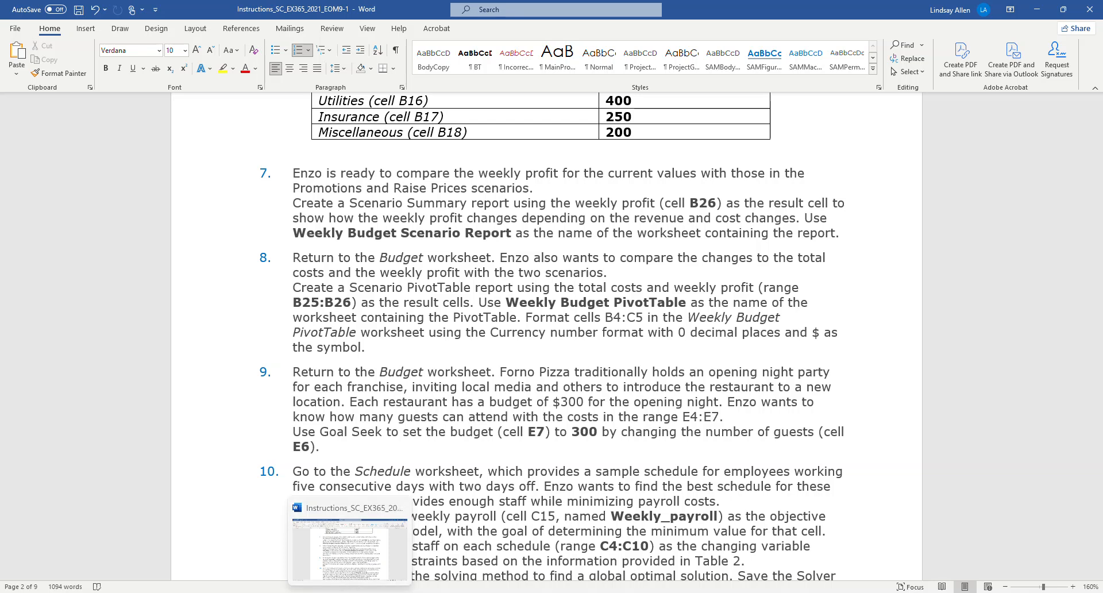
left_click(322, 591)
left_click(322, 591)
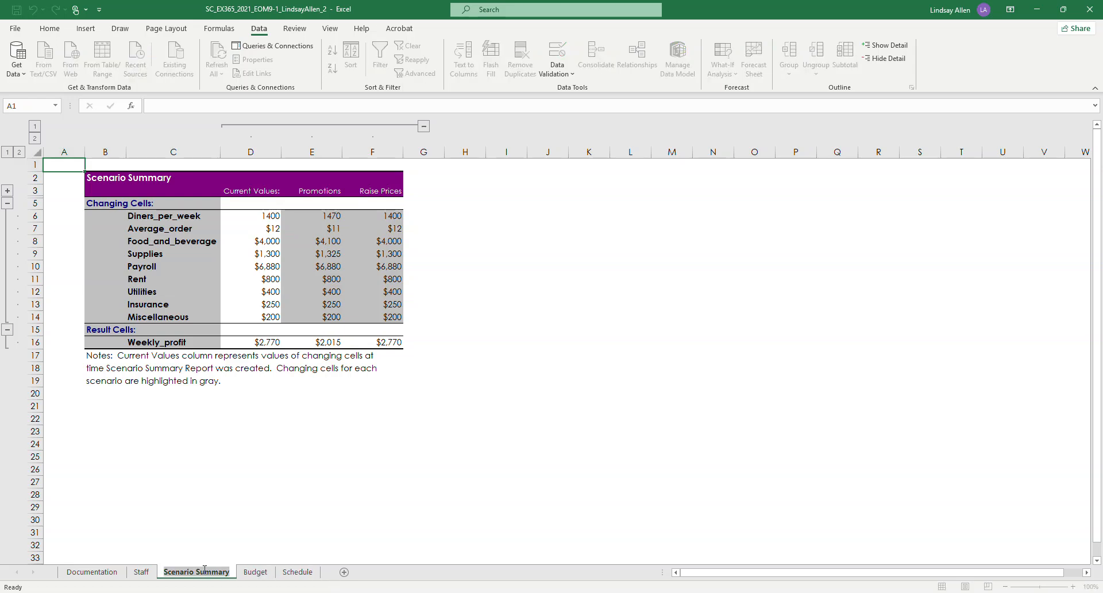
double_click(204, 571)
type("Weekly")
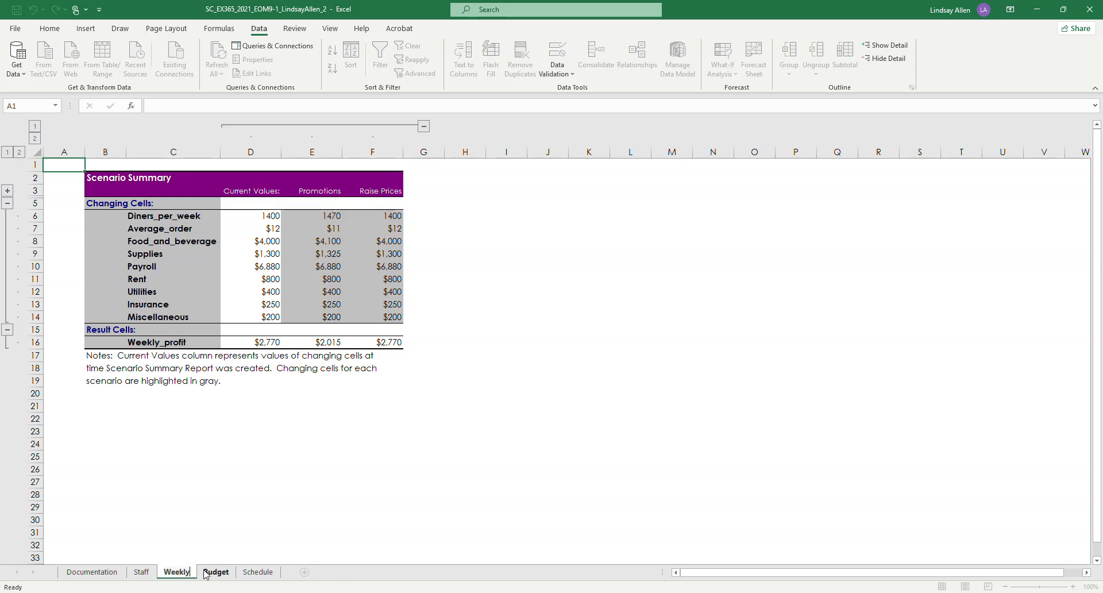
type(" Budget S")
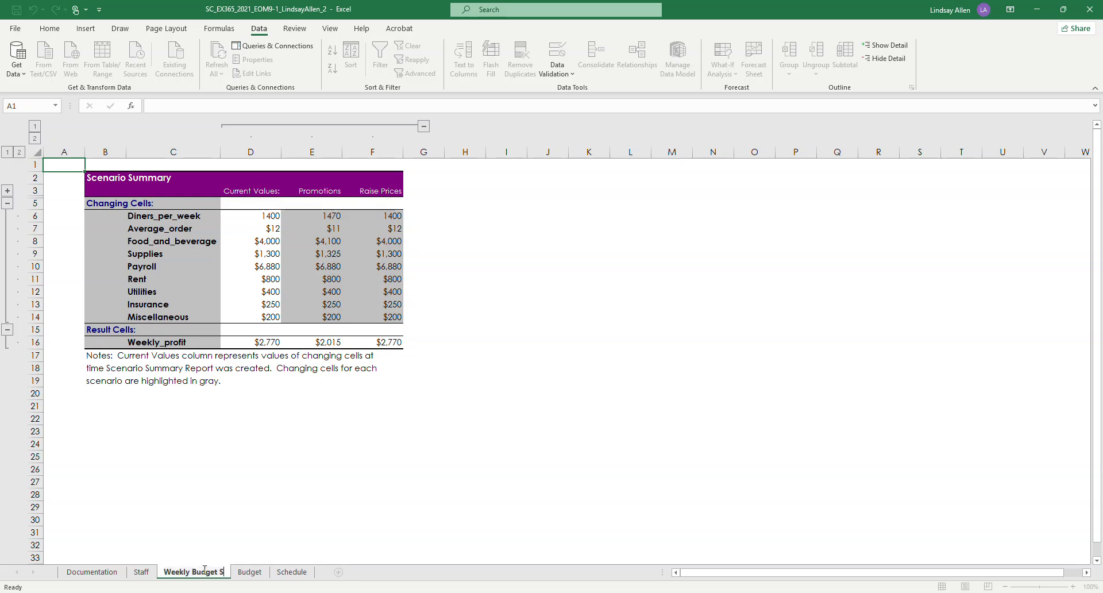
type("cenario Report")
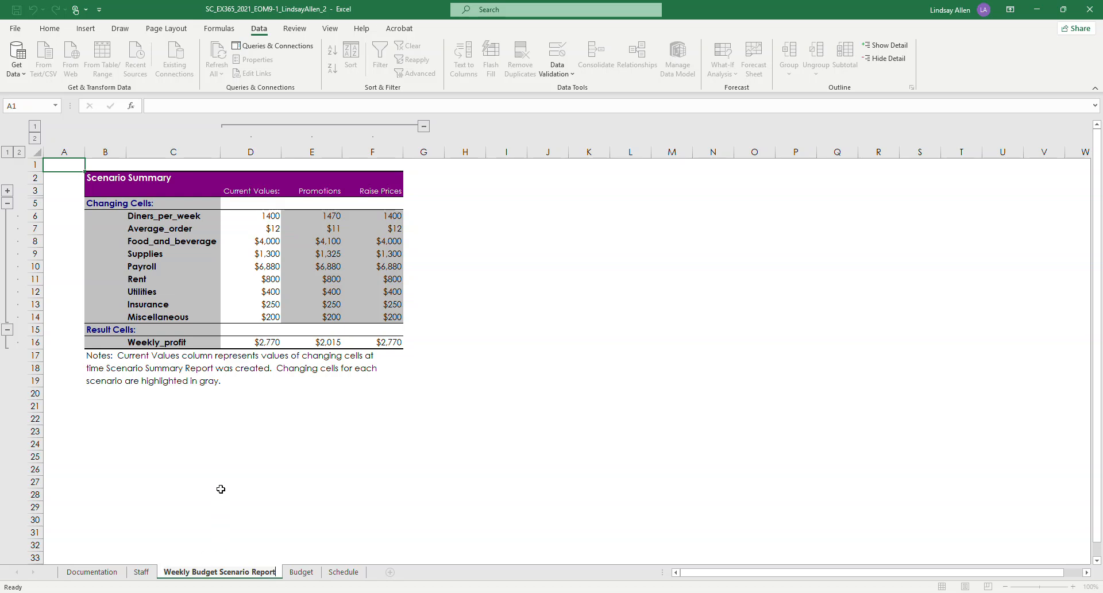
left_click(161, 457)
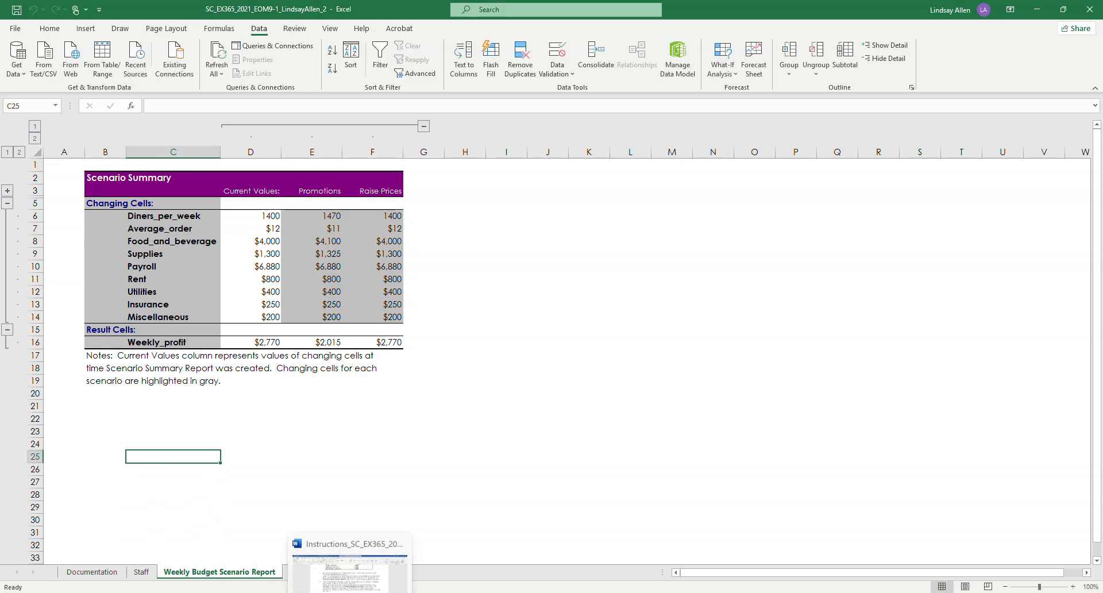
Step: Highlight project step 7 in yellow in the Word instructions and return to the Excel workbook
left_click(350, 574)
left_click_drag(876, 235, 293, 173)
left_click(223, 68)
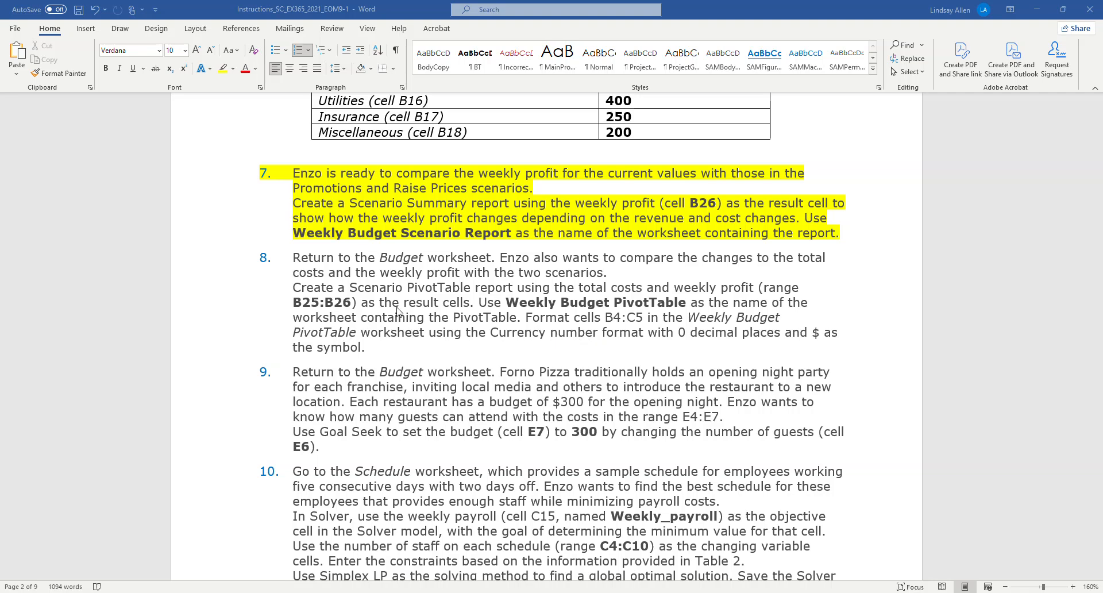
key("alt+Tab")
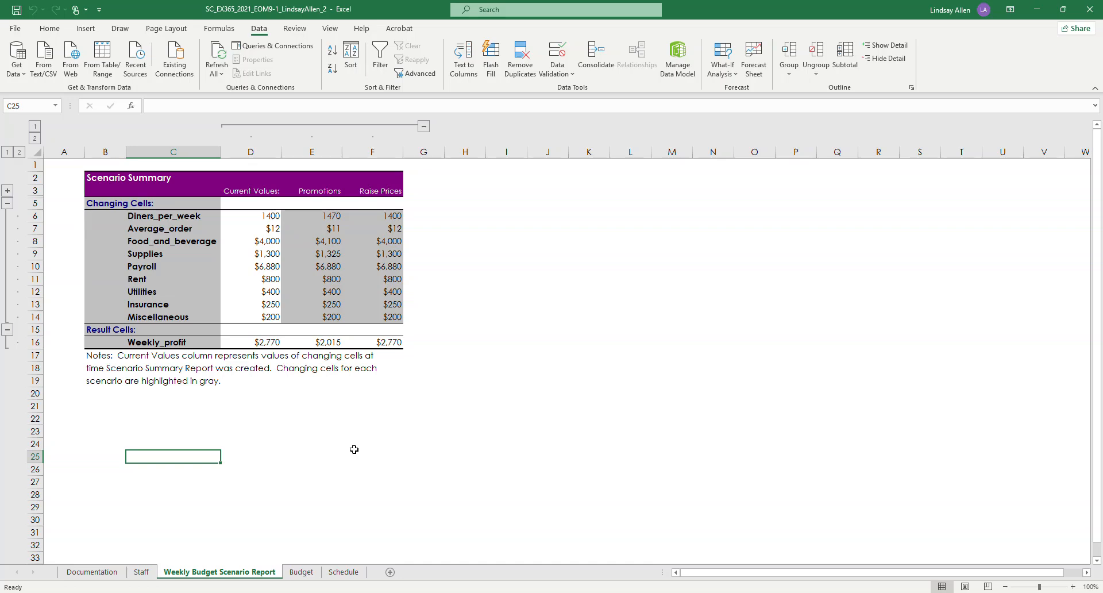
Step: On the Budget worksheet, set up a Scenario PivotTable report from the Scenario Manager with B25:B26 as the result cells
left_click(300, 574)
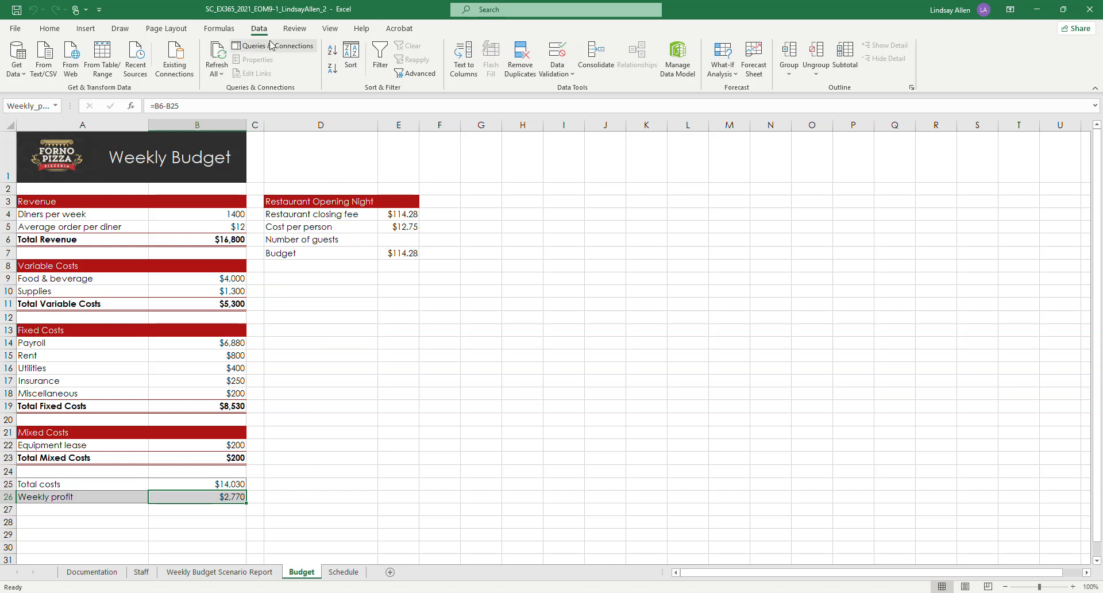
left_click(722, 70)
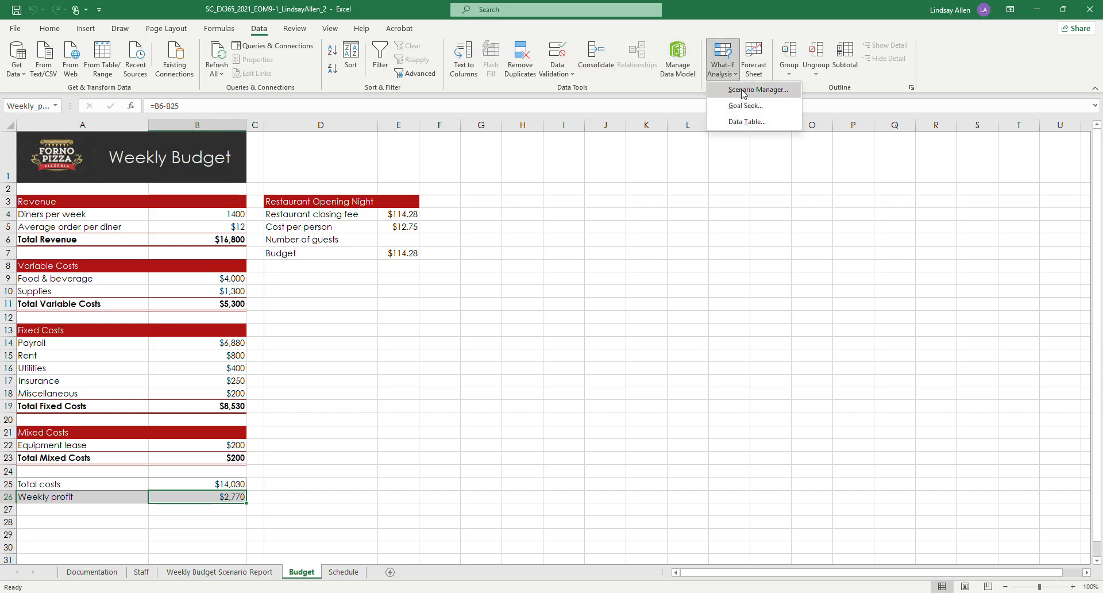
left_click(744, 91)
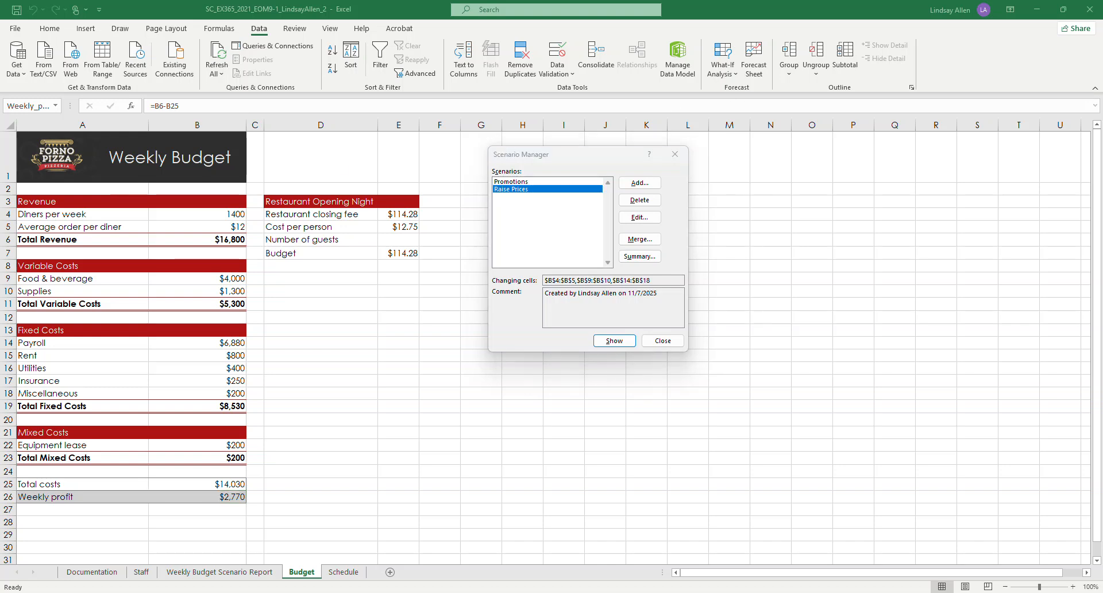
left_click(639, 256)
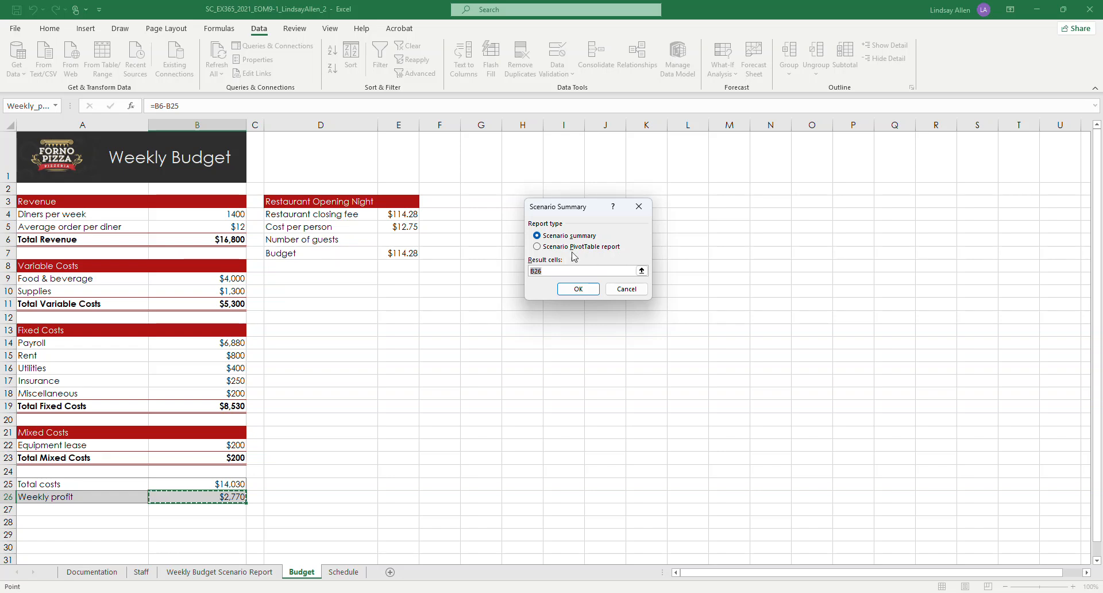
left_click(537, 247)
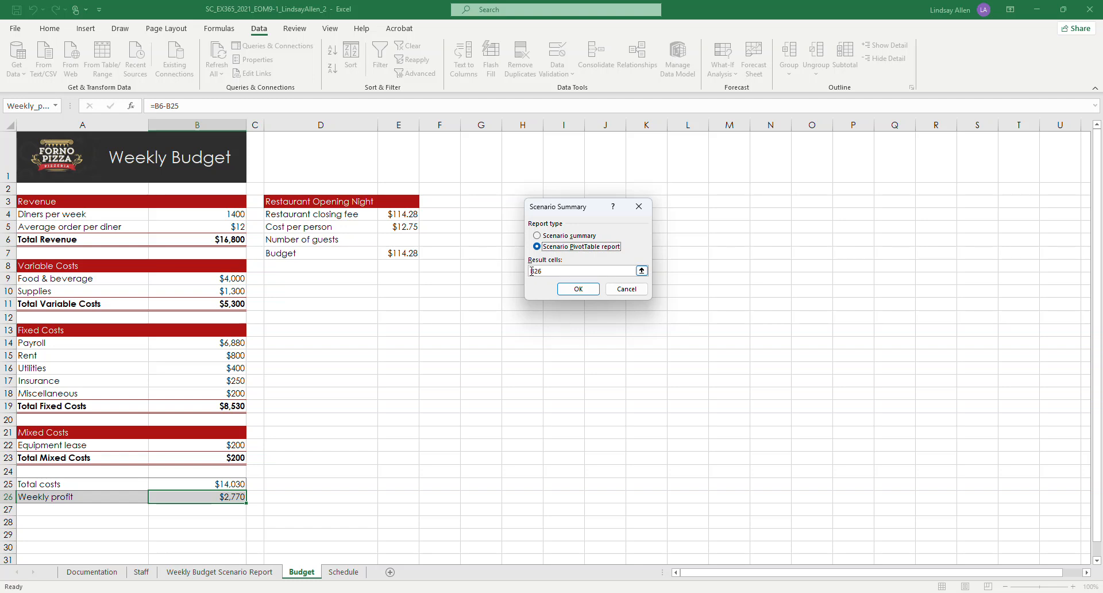
left_click(642, 271)
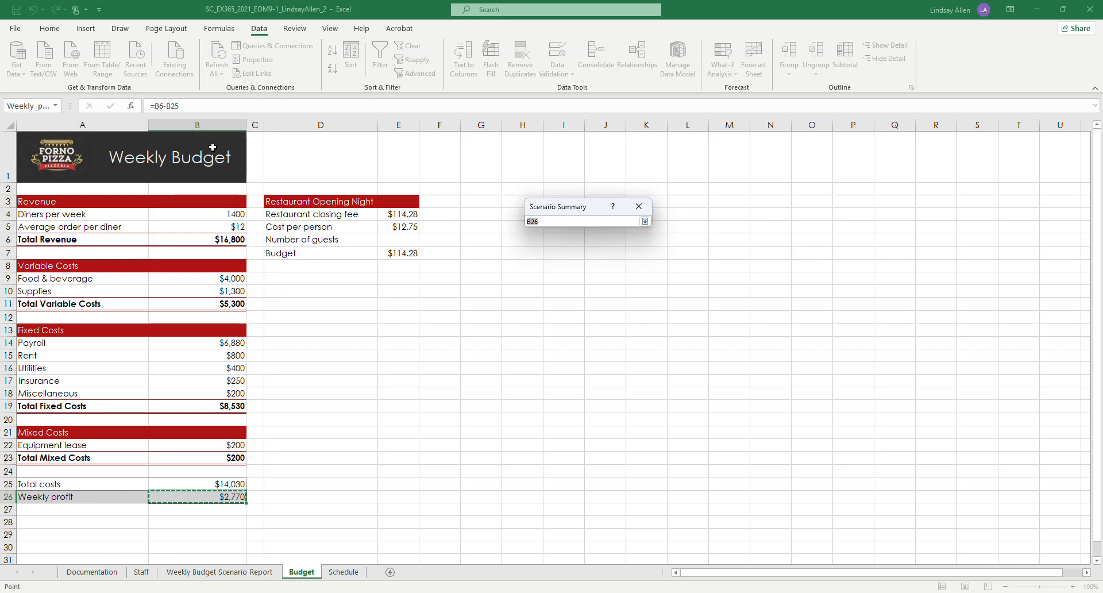
left_click(197, 486)
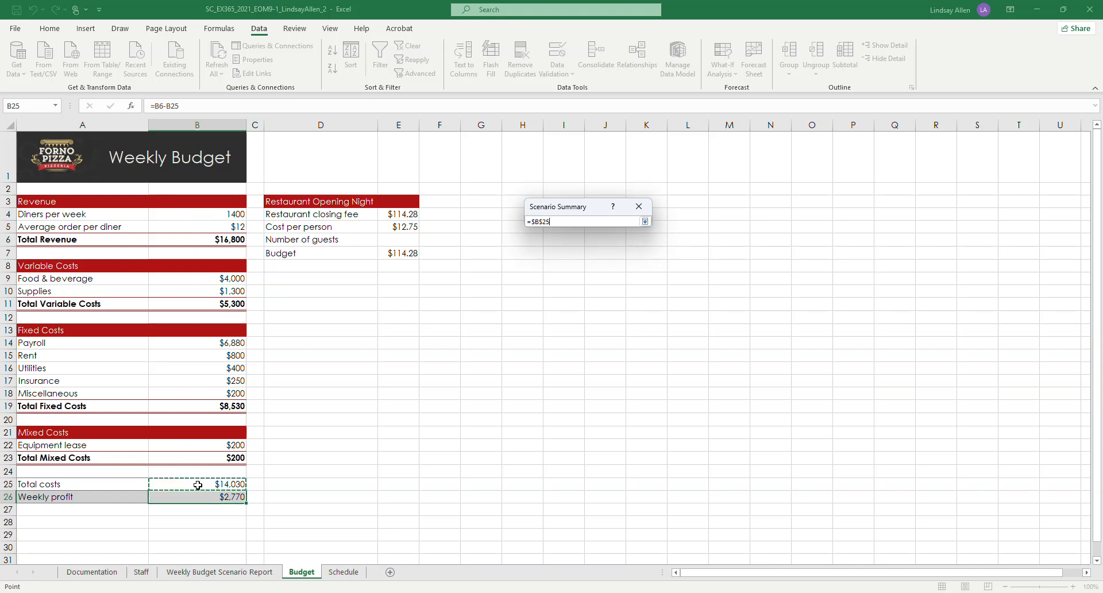
left_click_drag(198, 490, 198, 492)
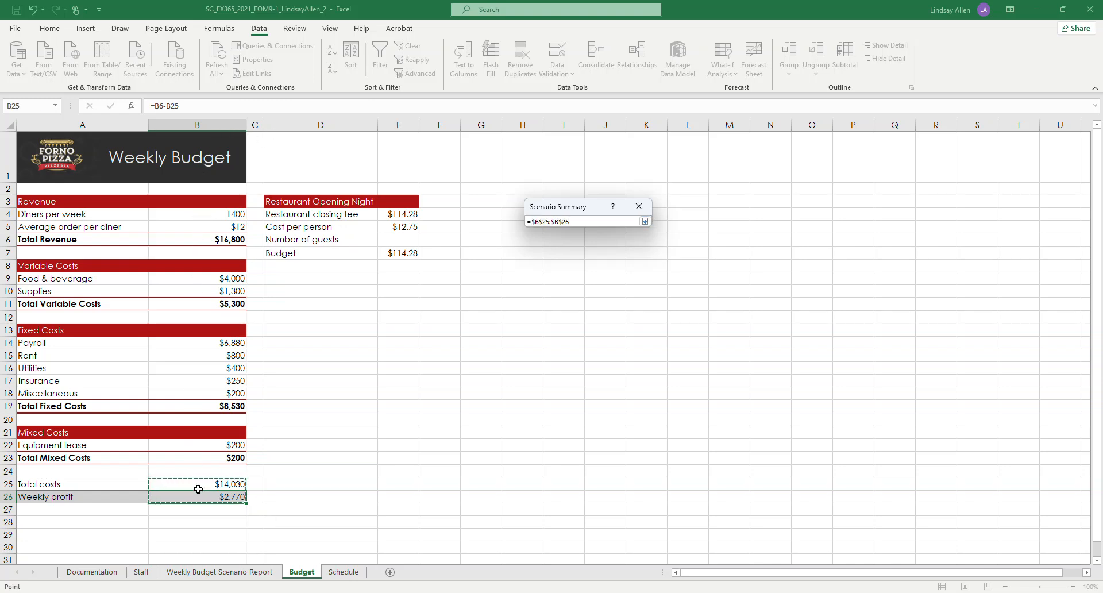
key("Return")
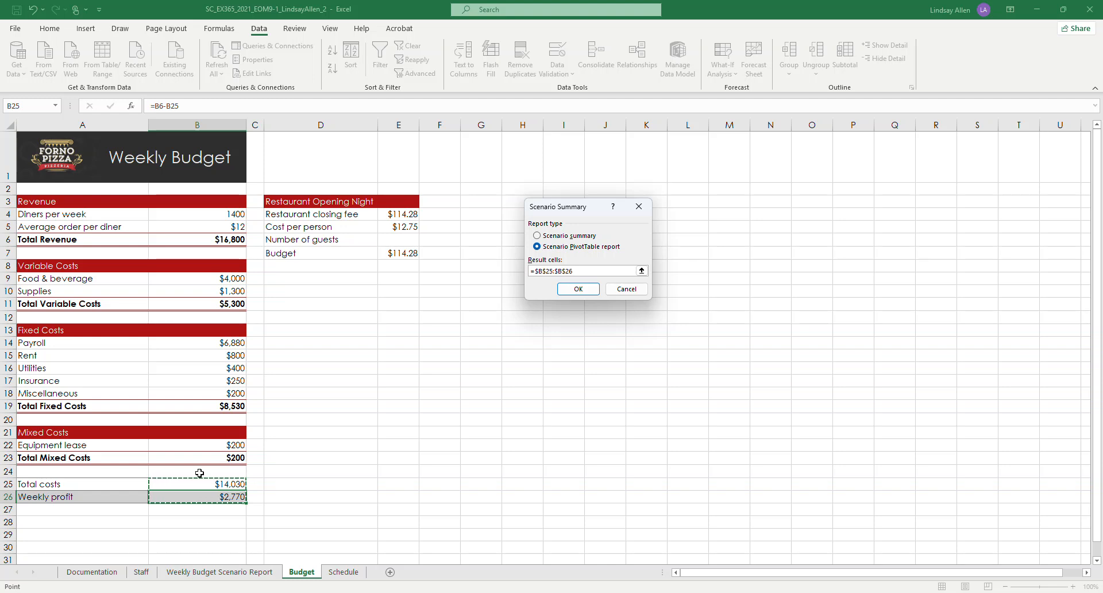
Step: Re-enter the result cells as =B25:B26, check the Word instructions, and generate the Scenario PivotTable report
left_click_drag(572, 271, 536, 269)
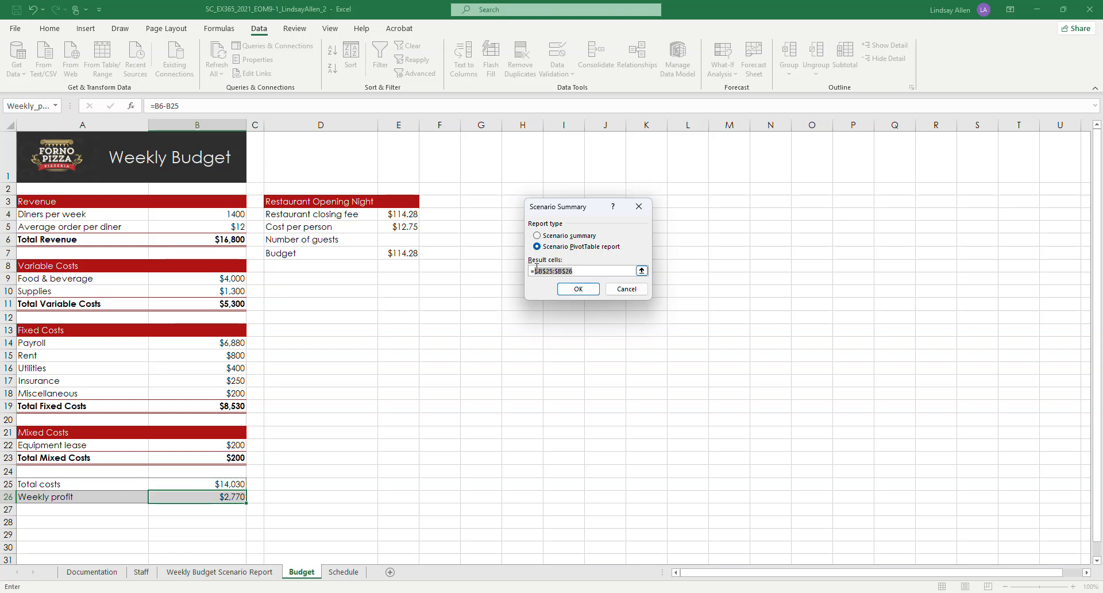
key("Right")
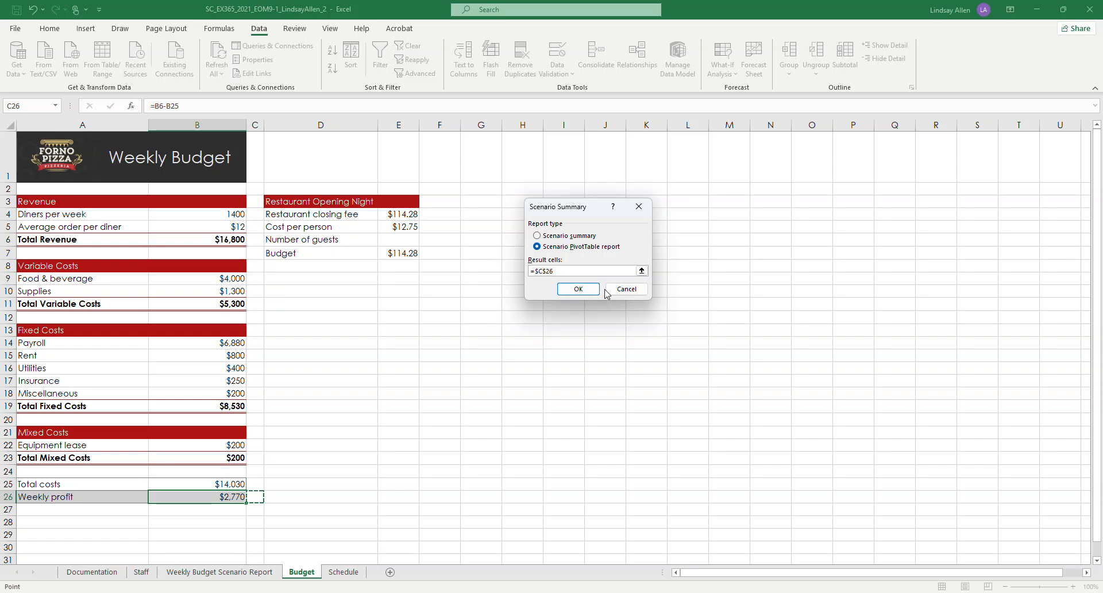
key("BackSpace")
key("BackSpace")
key("BackSpace")
key("BackSpace")
key("BackSpace")
type("=B25:B")
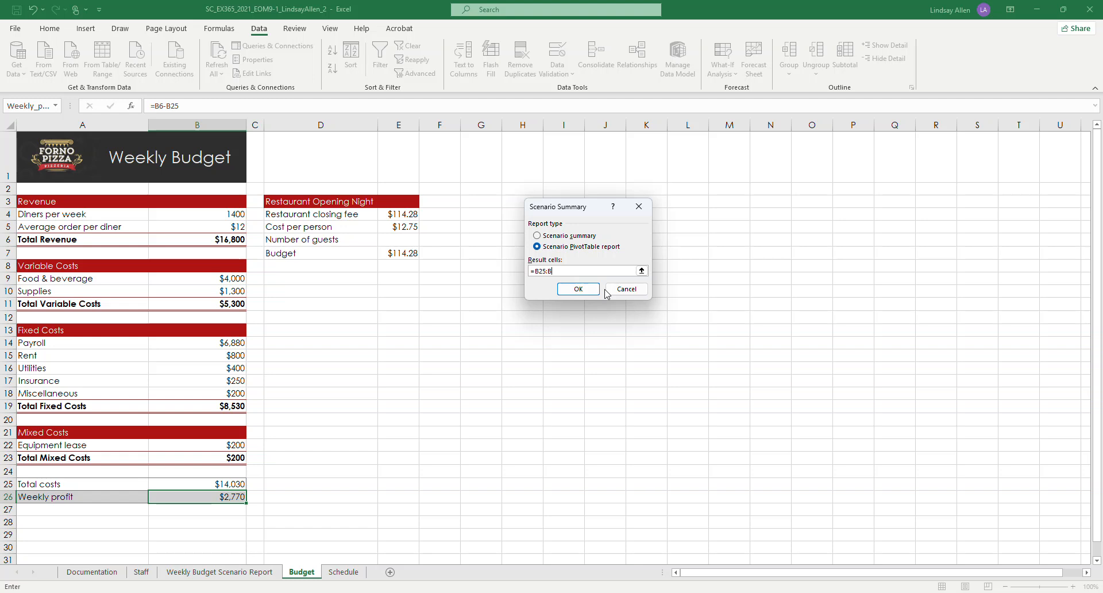
type("26")
mouse_move(350, 592)
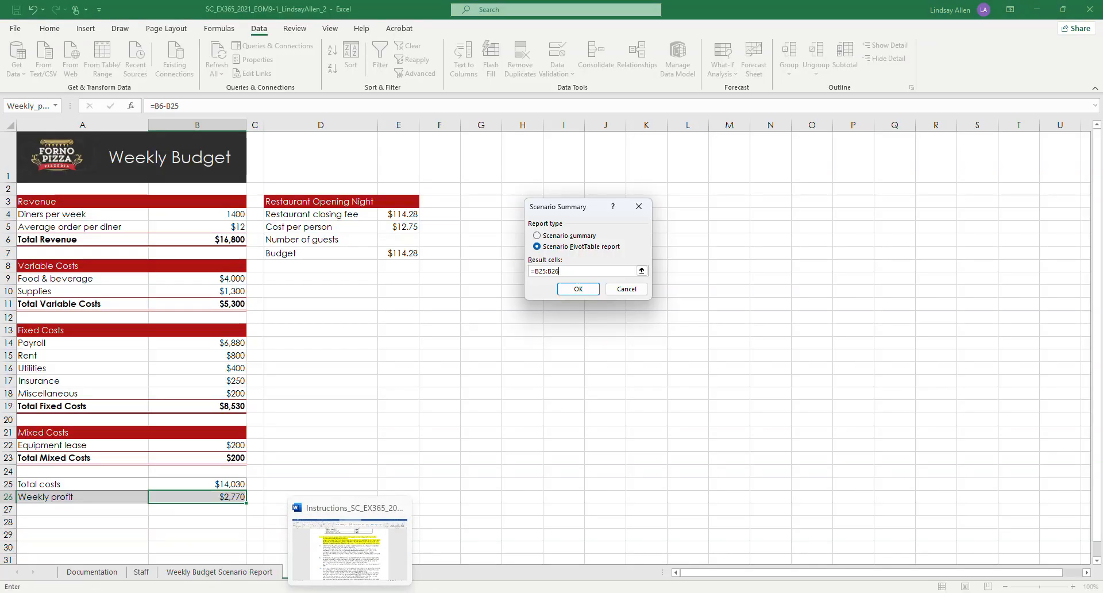
left_click(350, 553)
left_click(375, 592)
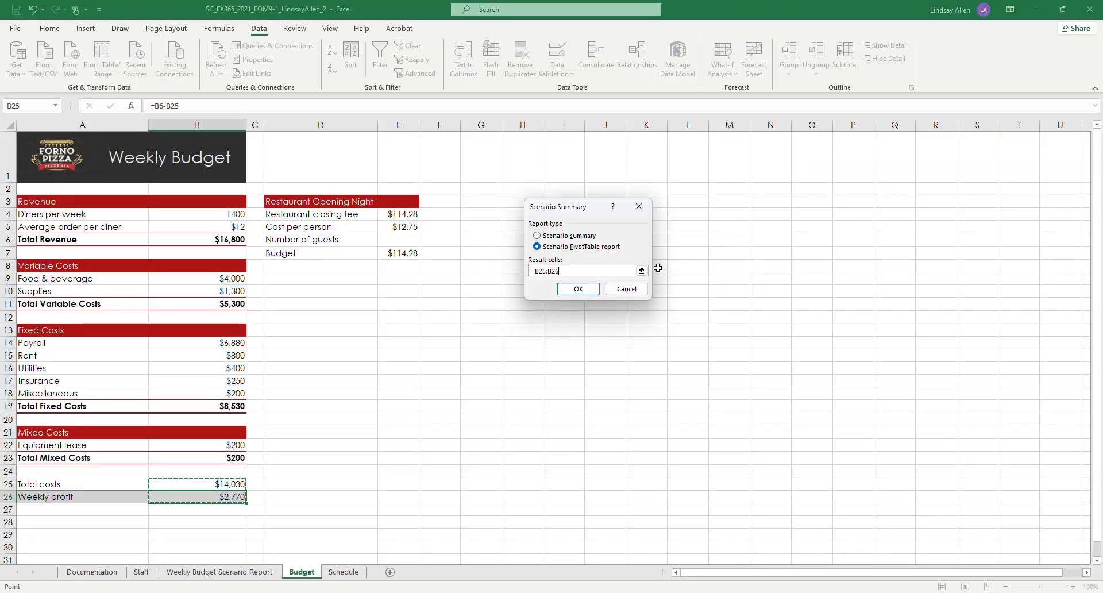
left_click(578, 289)
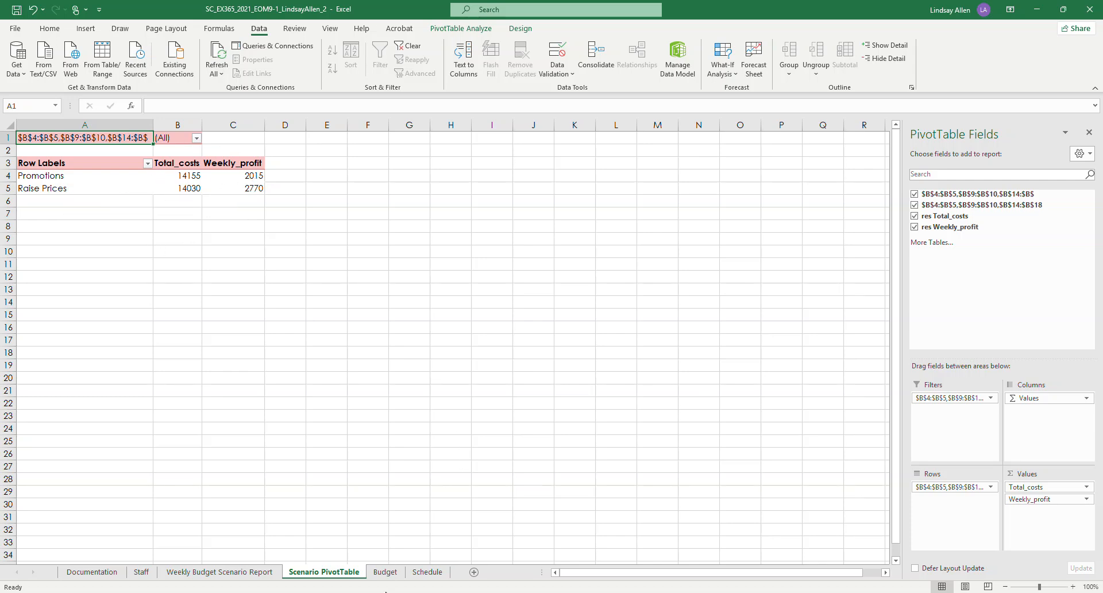
Step: Rename the Scenario PivotTable worksheet as Weekly Budge PivotTable
mouse_move(357, 562)
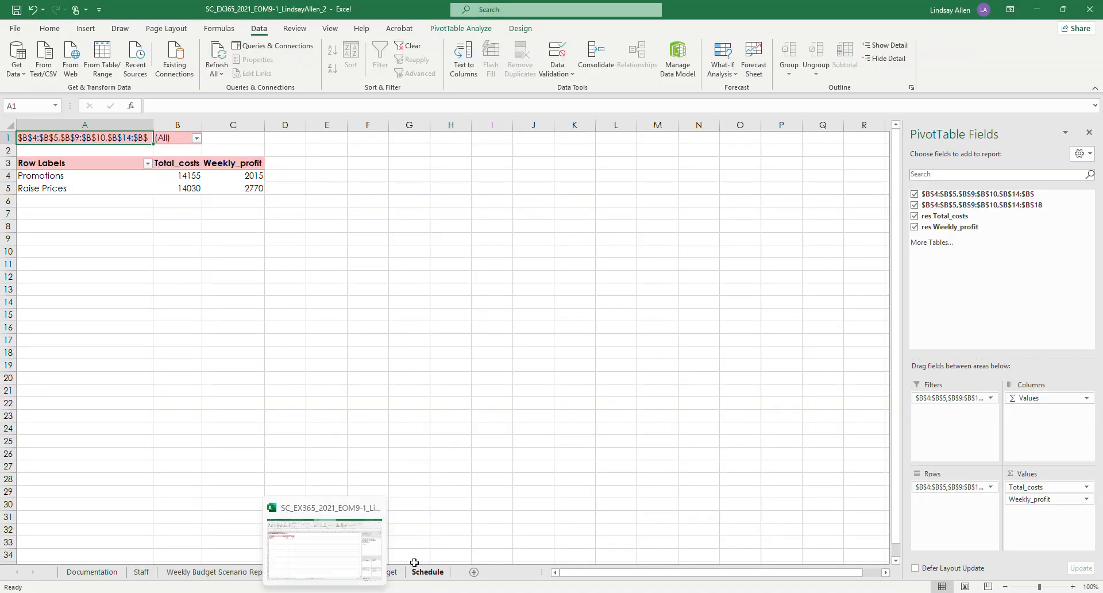
left_click(492, 516)
double_click(309, 573)
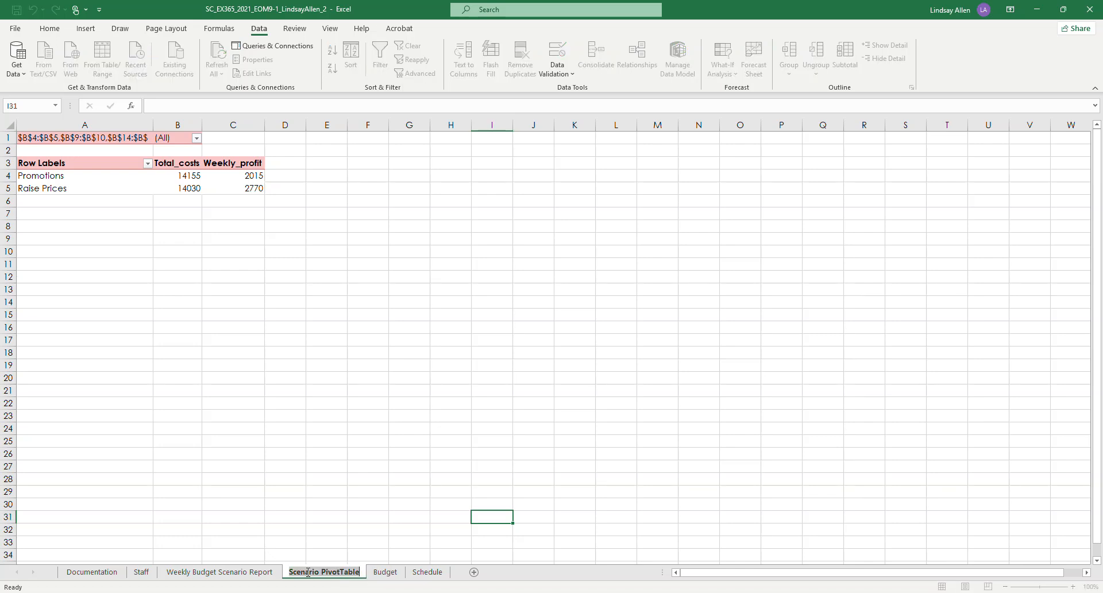
left_click(320, 570)
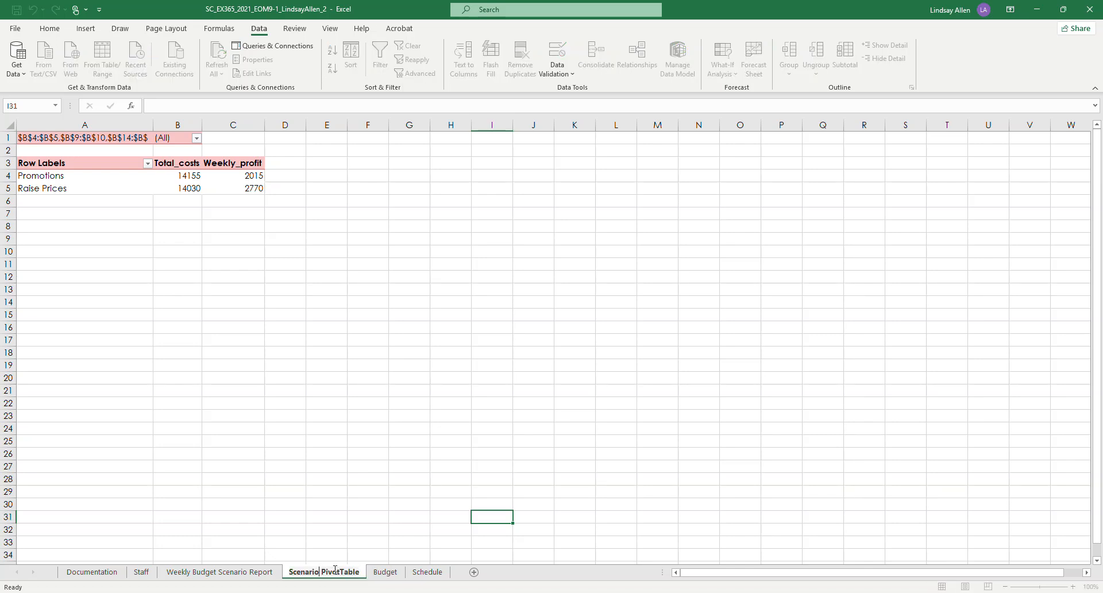
key("BackSpace")
key("BackSpace")
key("BackSpace")
key("BackSpace")
key("BackSpace")
key("BackSpace")
key("BackSpace")
key("BackSpace")
key("BackSpace")
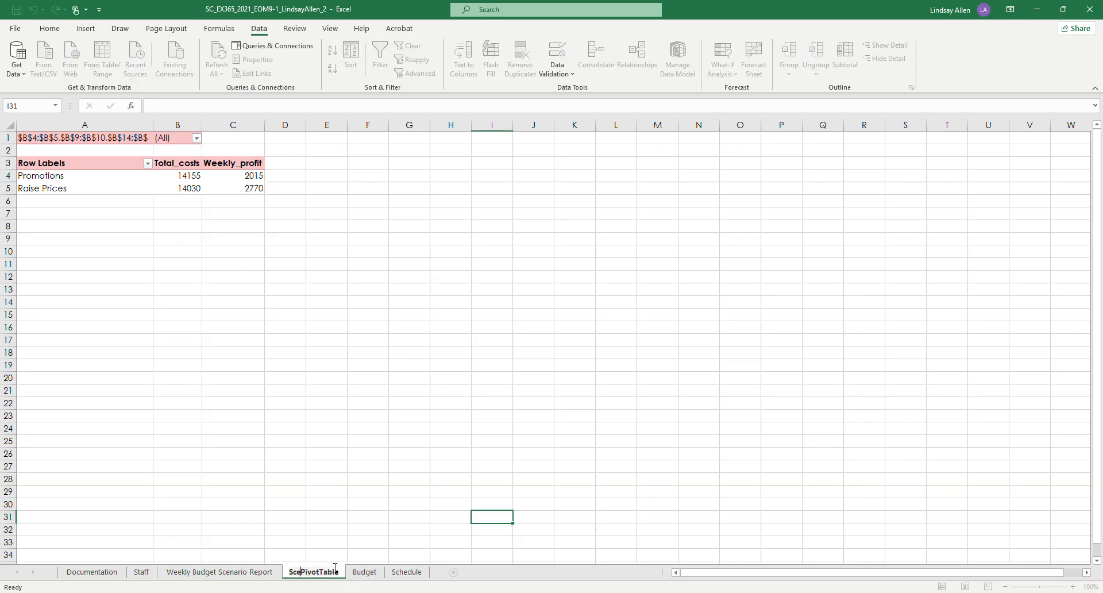
type("Weekly Budge")
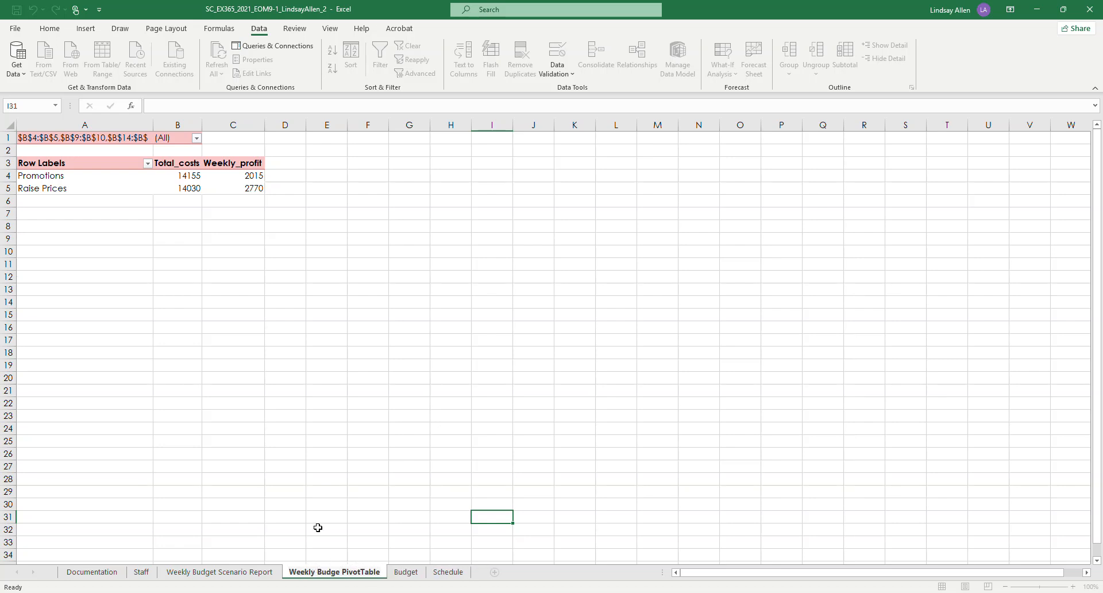
left_click(299, 501)
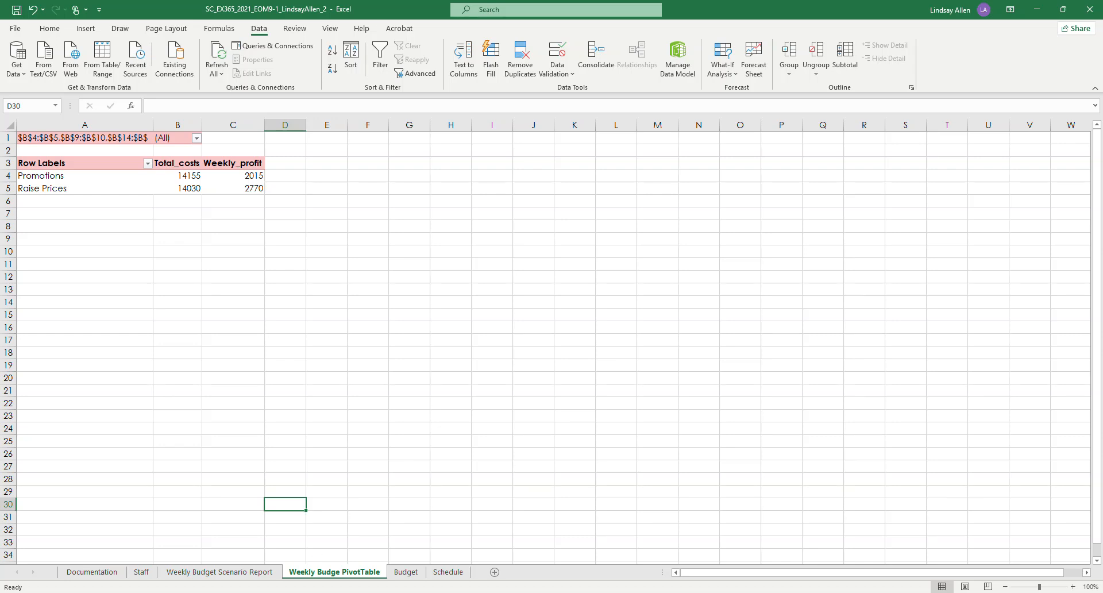
Step: Check the PivotTable cell formatting required by project step 8 in the Word instructions and return to the Excel workbook
mouse_move(352, 591)
left_click(352, 569)
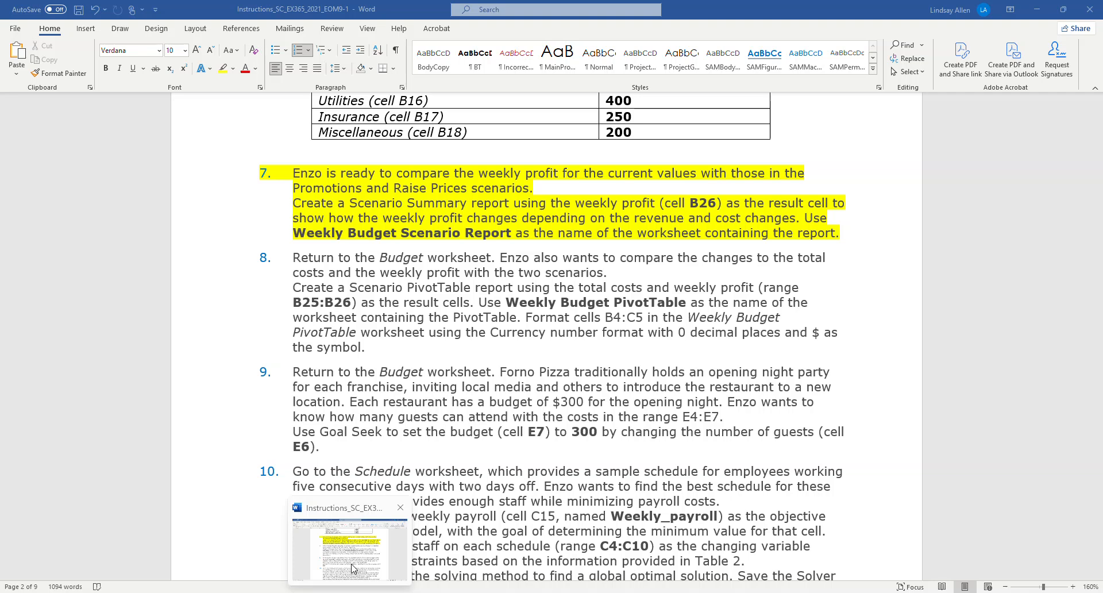
left_click(352, 565)
left_click(376, 592)
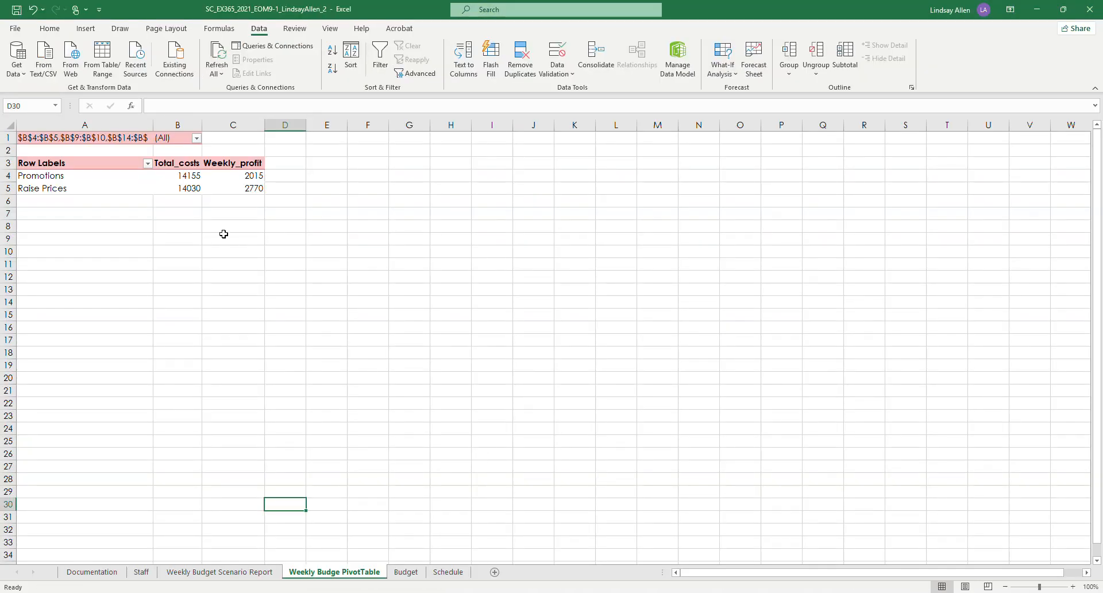
Step: Format cells B4:C5 of the scenario PivotTable as Currency with 0 decimal places and the $ symbol
left_click(184, 177)
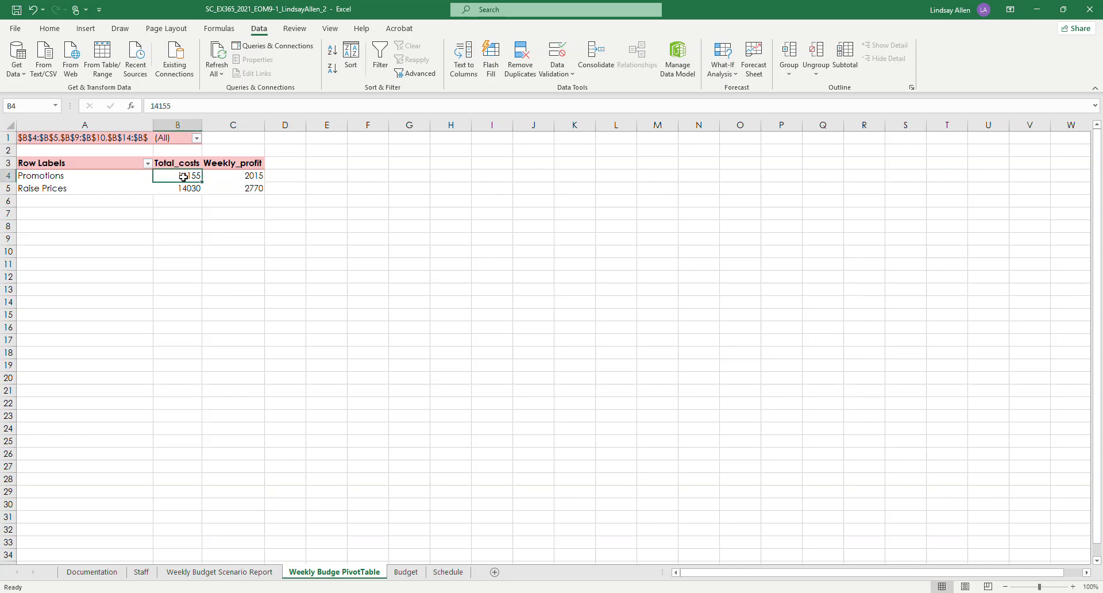
left_click_drag(183, 177, 217, 190)
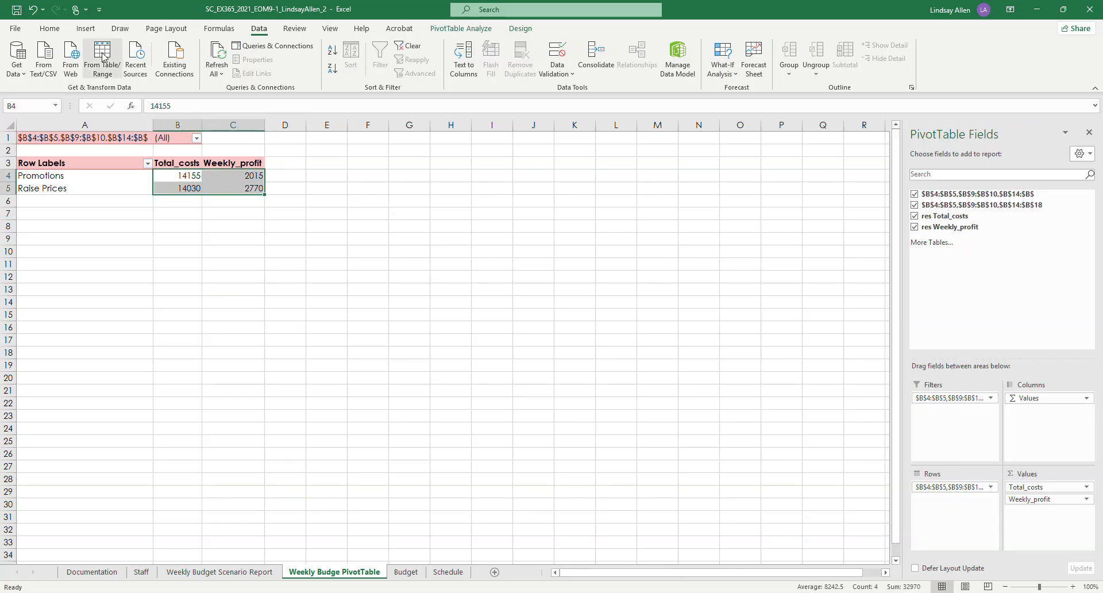
left_click(56, 29)
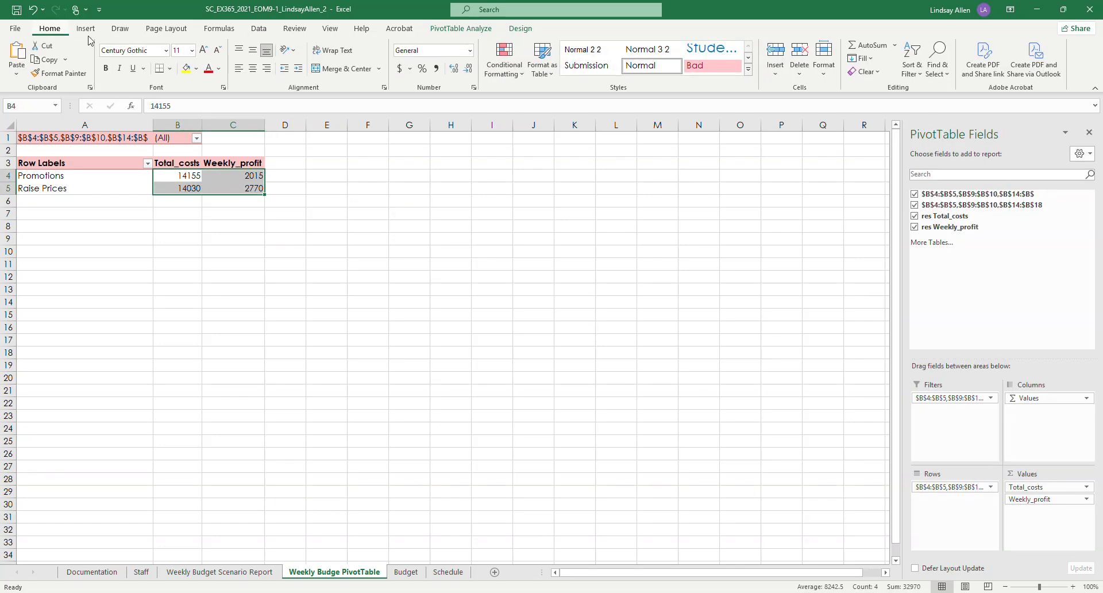
left_click(470, 50)
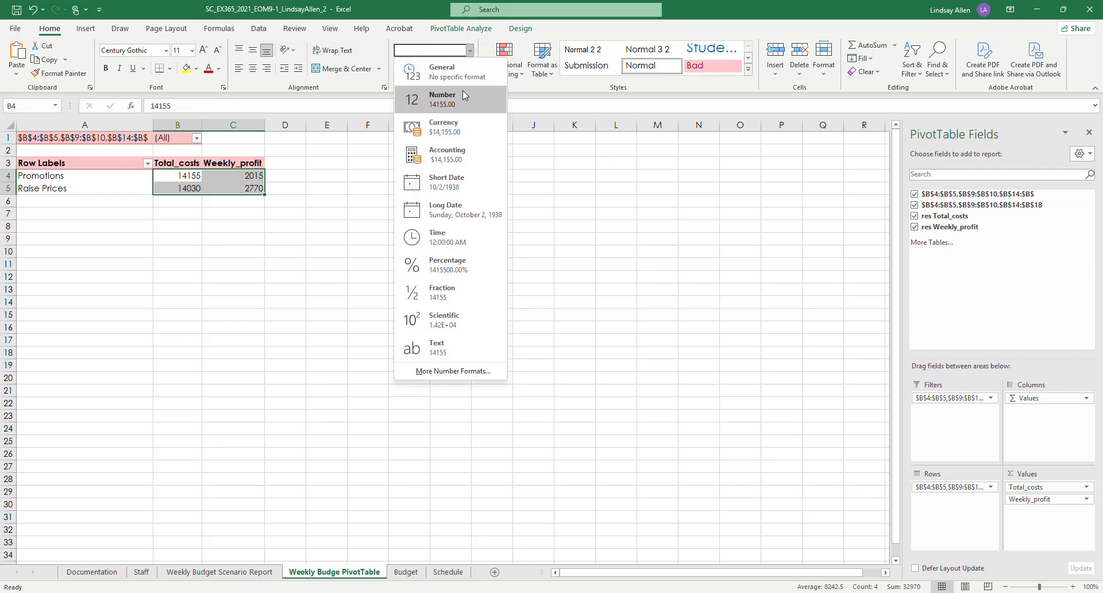
left_click(458, 373)
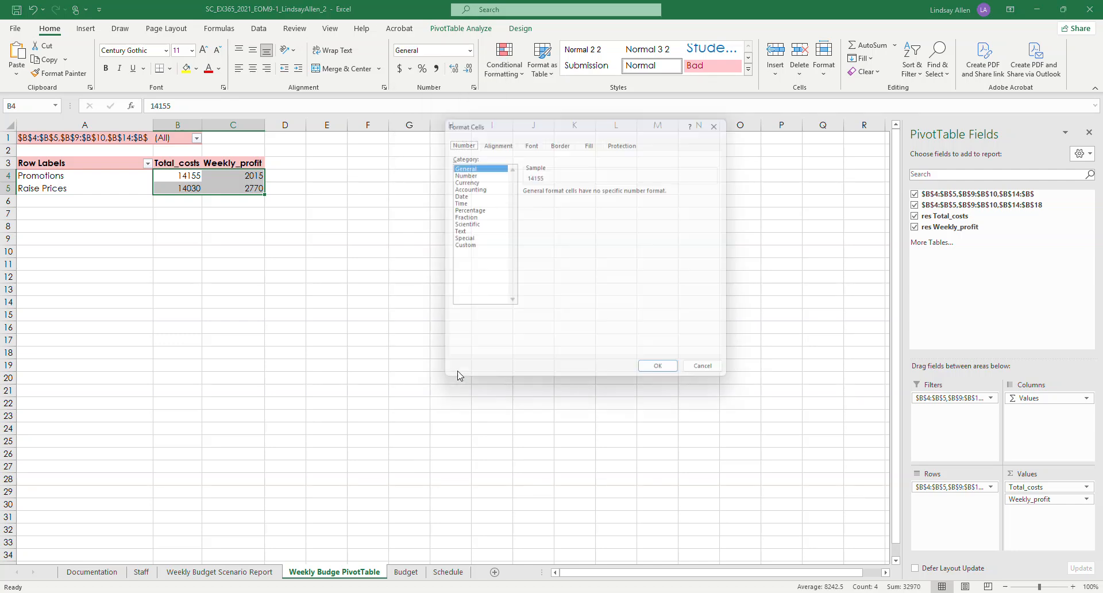
left_click(462, 179)
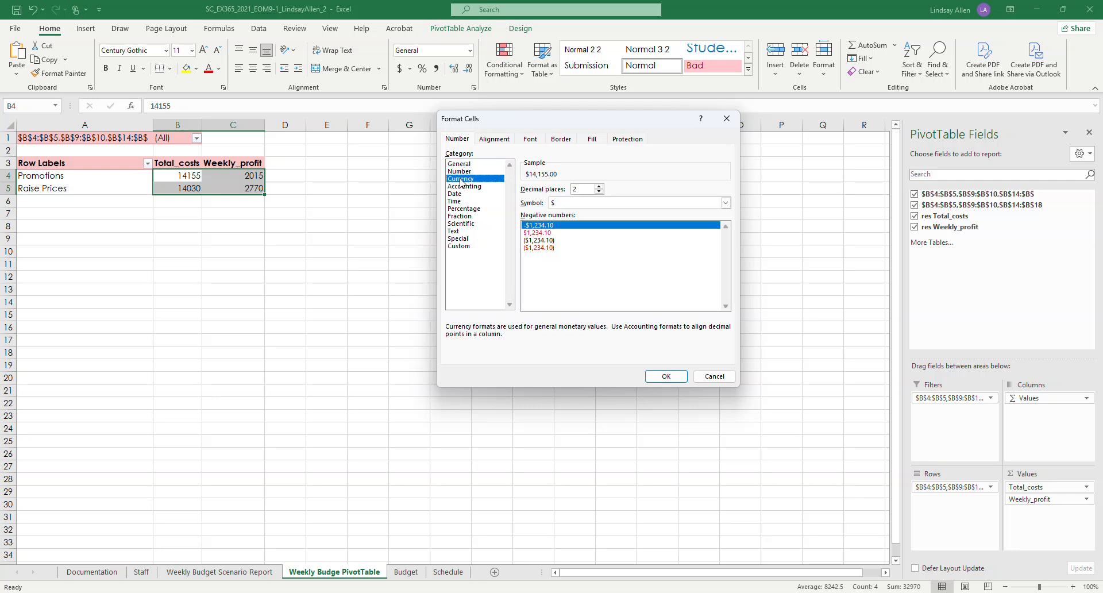
left_click(599, 192)
left_click(599, 192)
left_click(662, 374)
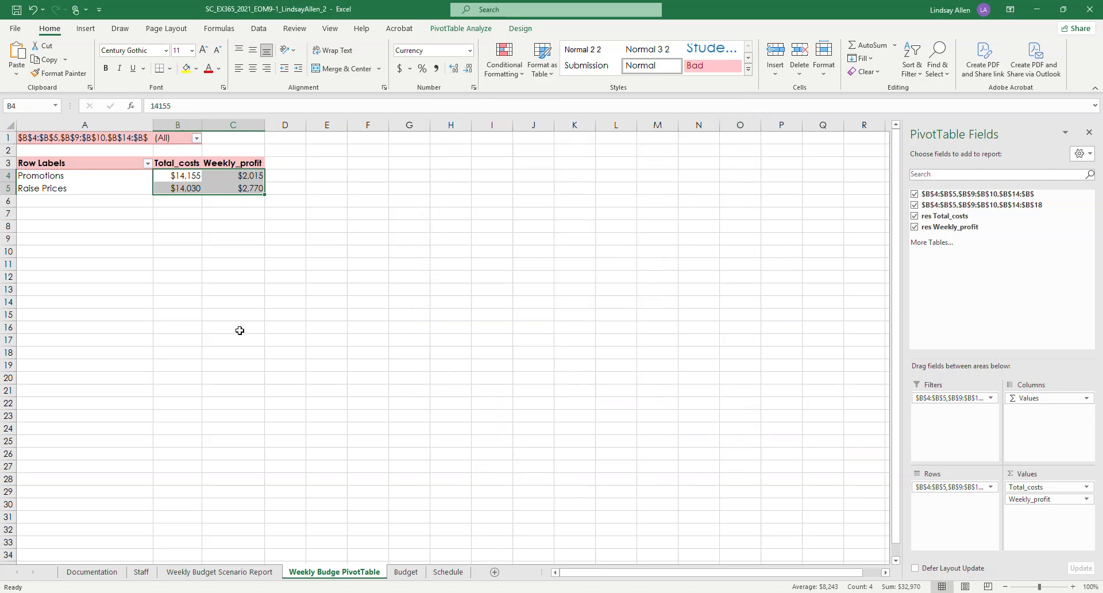
left_click(93, 252)
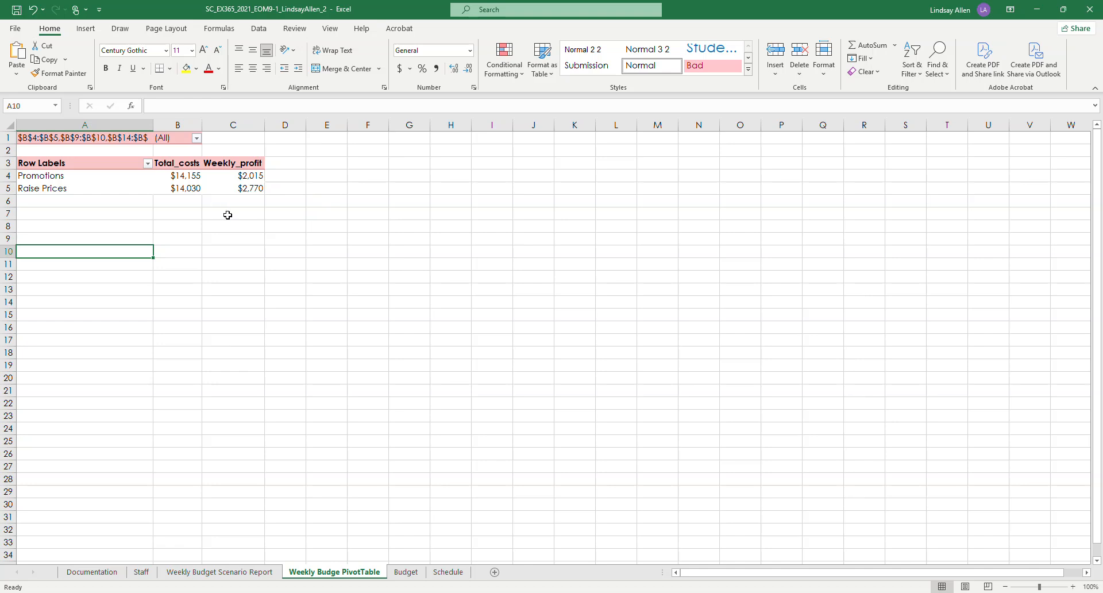
Step: Switch to the Word instructions and highlight project step 8 in yellow
left_click(348, 592)
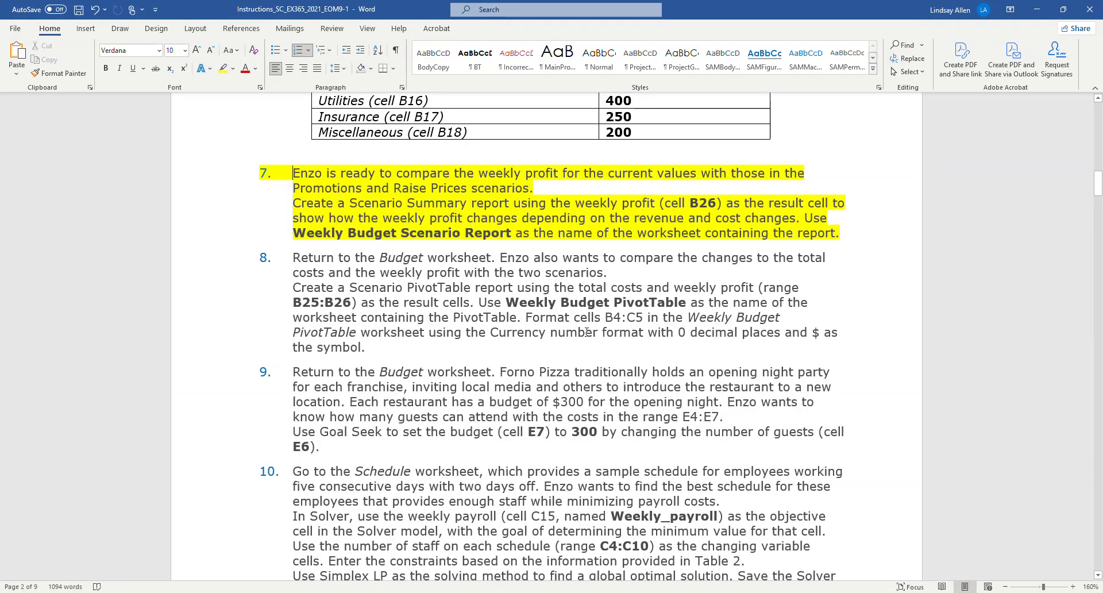
left_click_drag(353, 344, 292, 256)
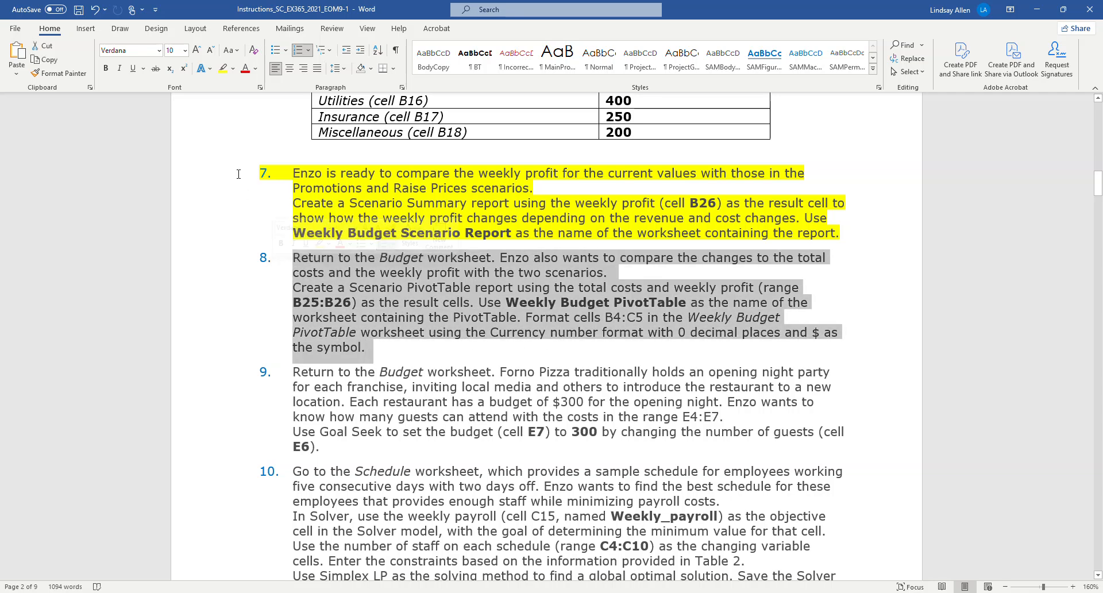
left_click(223, 72)
left_click(522, 298)
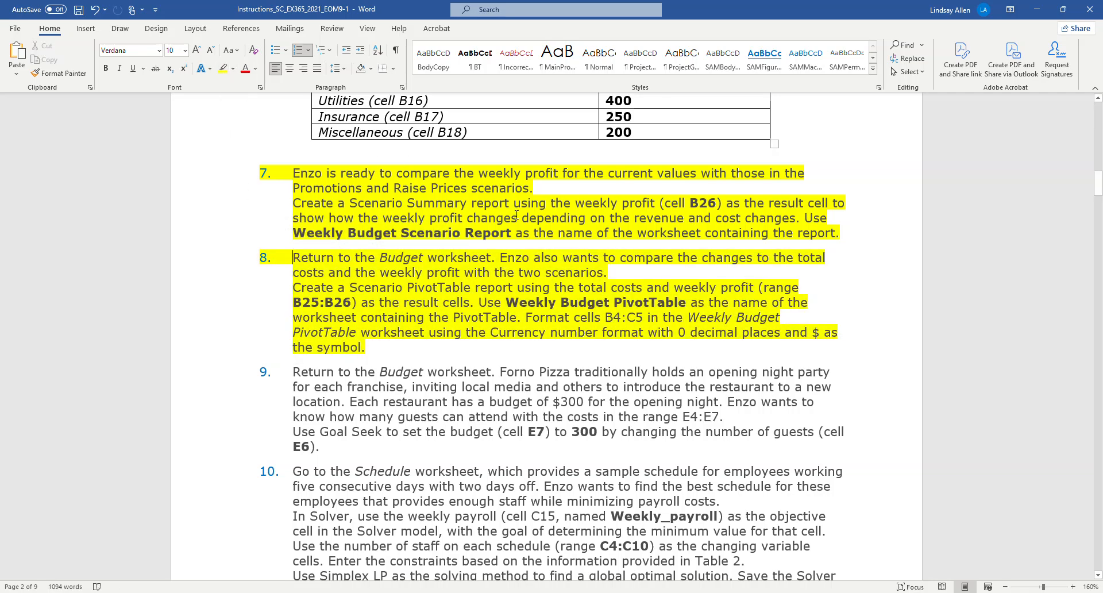
Step: Read project step 9 in the Word instructions, switching to the Budget worksheet in Excel and back to Word
scroll(523, 298, "down", 1)
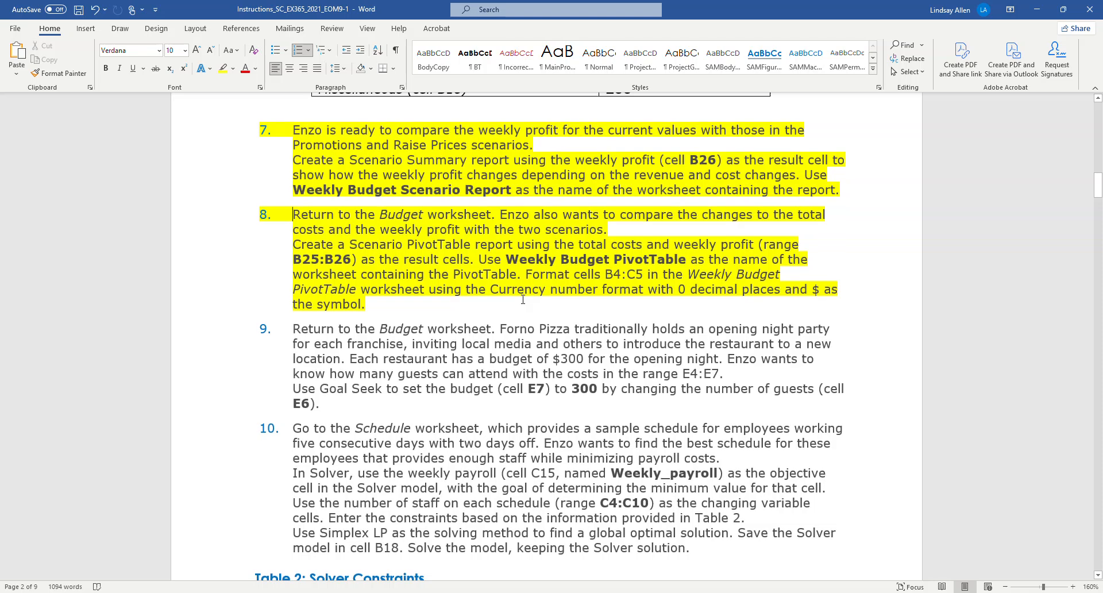
scroll(455, 364, "down", 1)
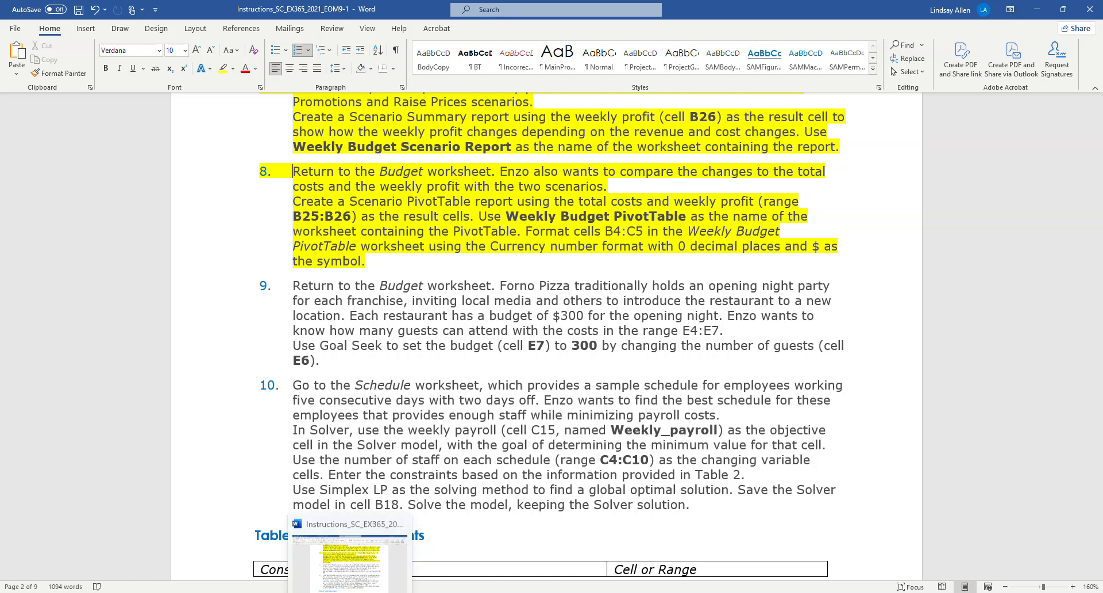
left_click(353, 588)
left_click(402, 572)
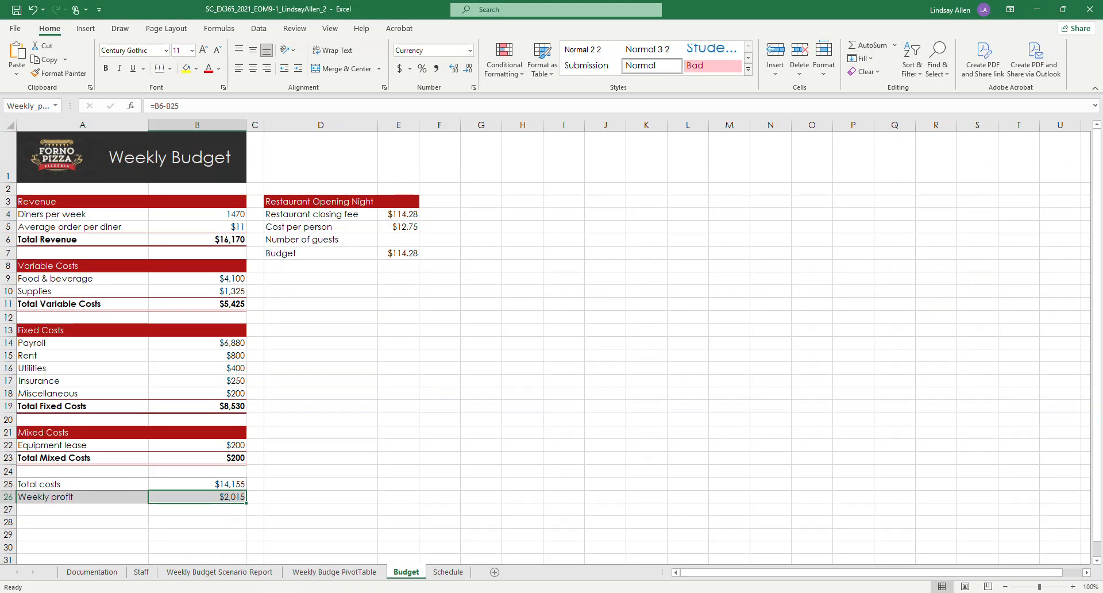
key("alt+Tab")
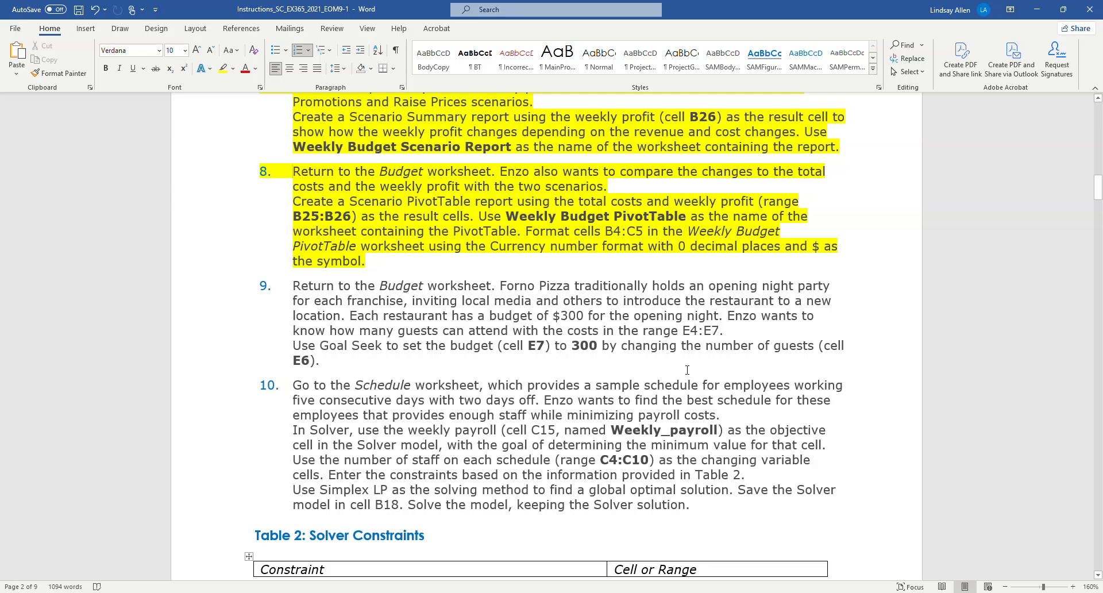
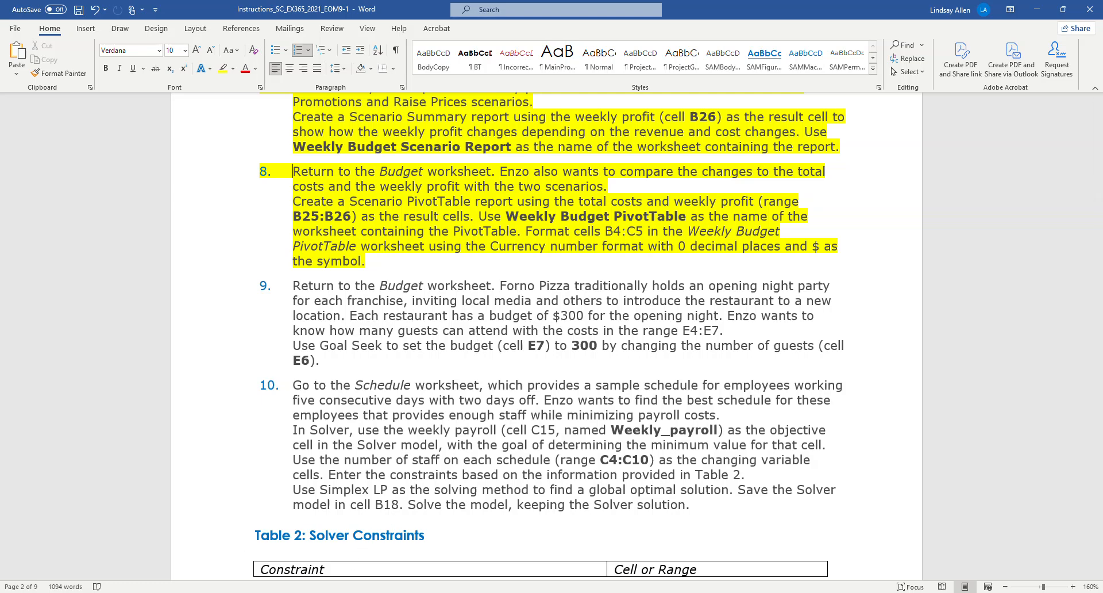
Step: Switch to Excel and run Goal Seek on the Budget worksheet, setting cell E7 to 300 by changing cell E6, keeping the solution
mouse_move(325, 592)
left_click(325, 546)
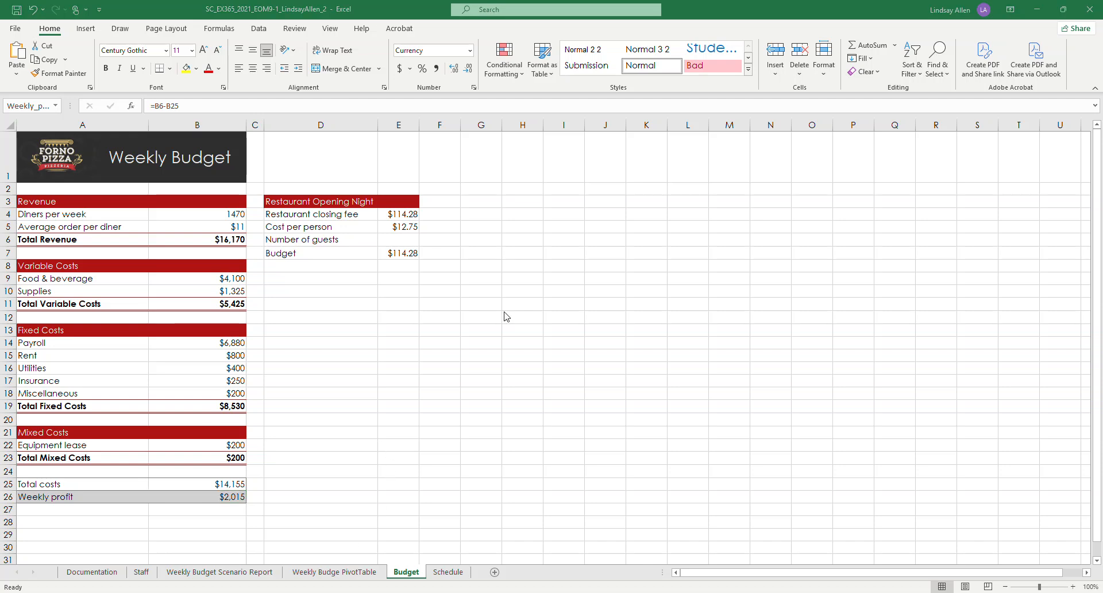
left_click(259, 29)
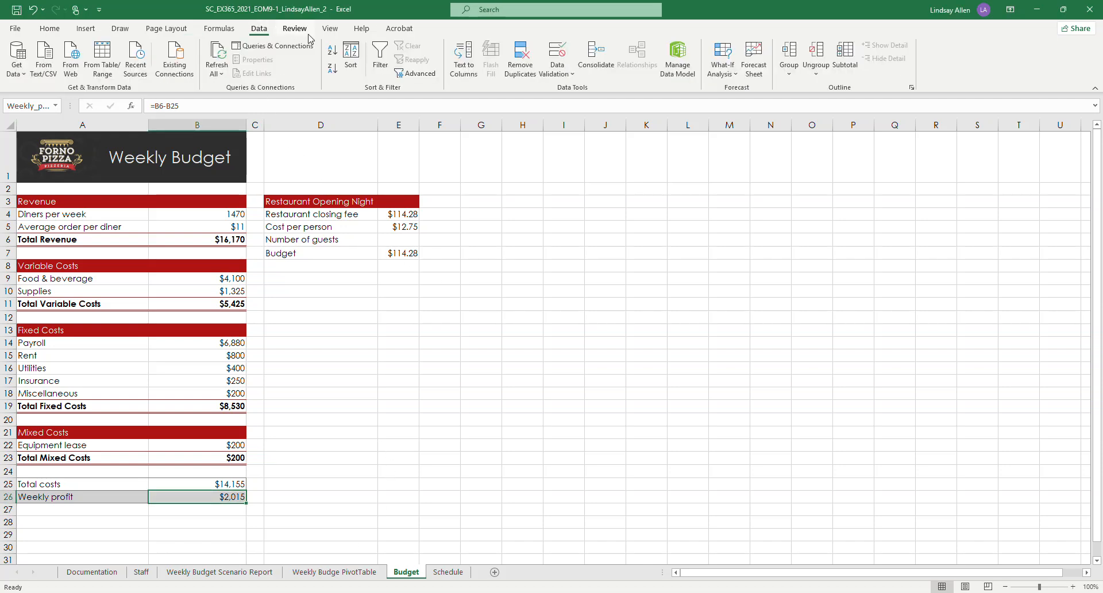
left_click(722, 62)
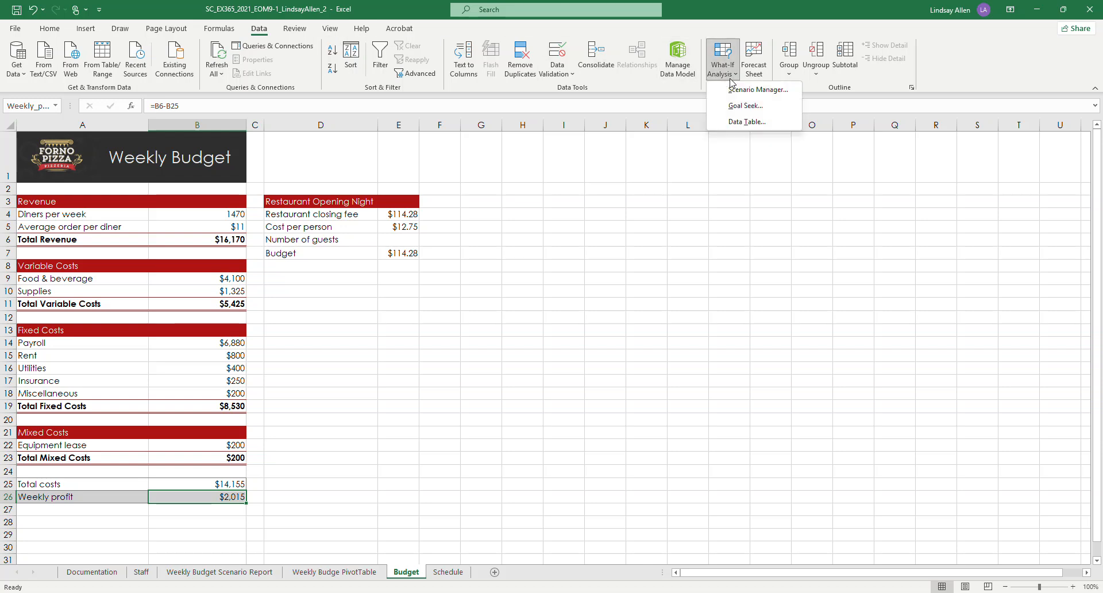
left_click(746, 107)
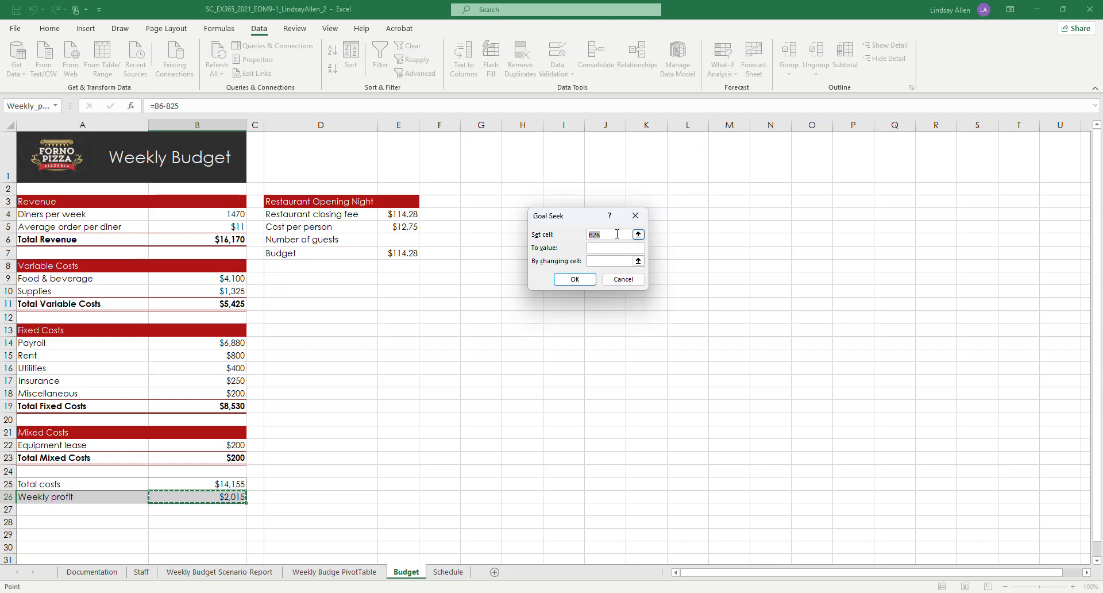
key("BackSpace")
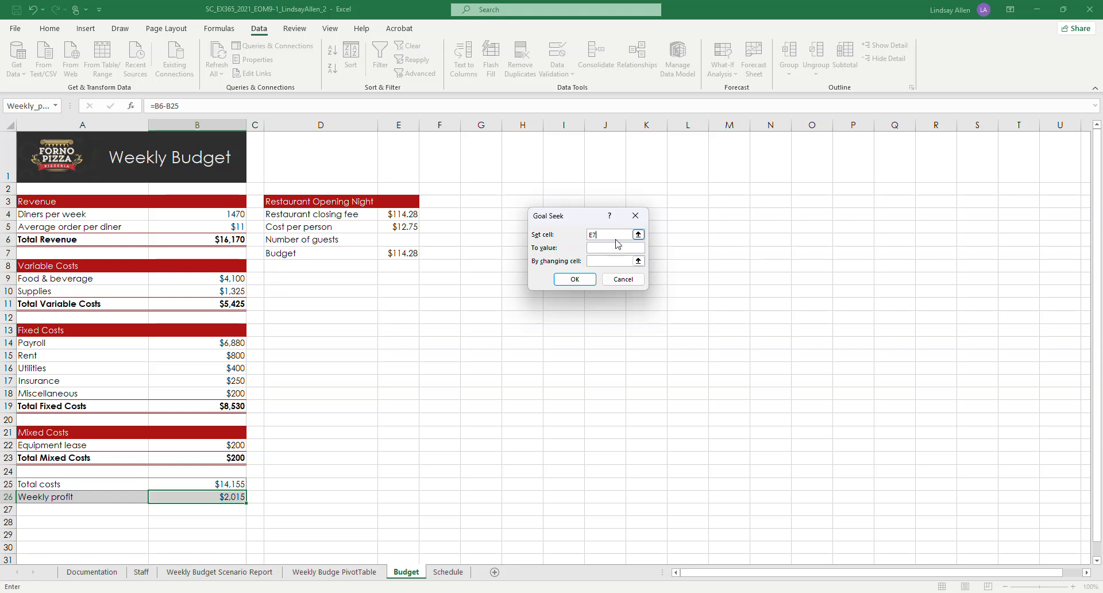
left_click(617, 247)
type("300")
left_click(612, 261)
type("E6")
left_click(584, 277)
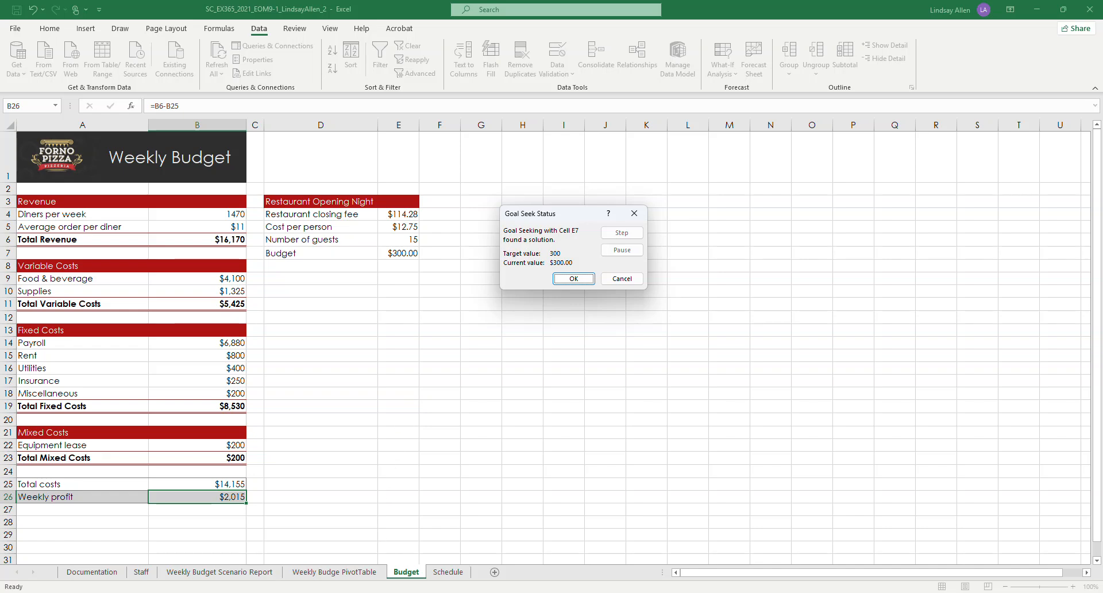
left_click(366, 558)
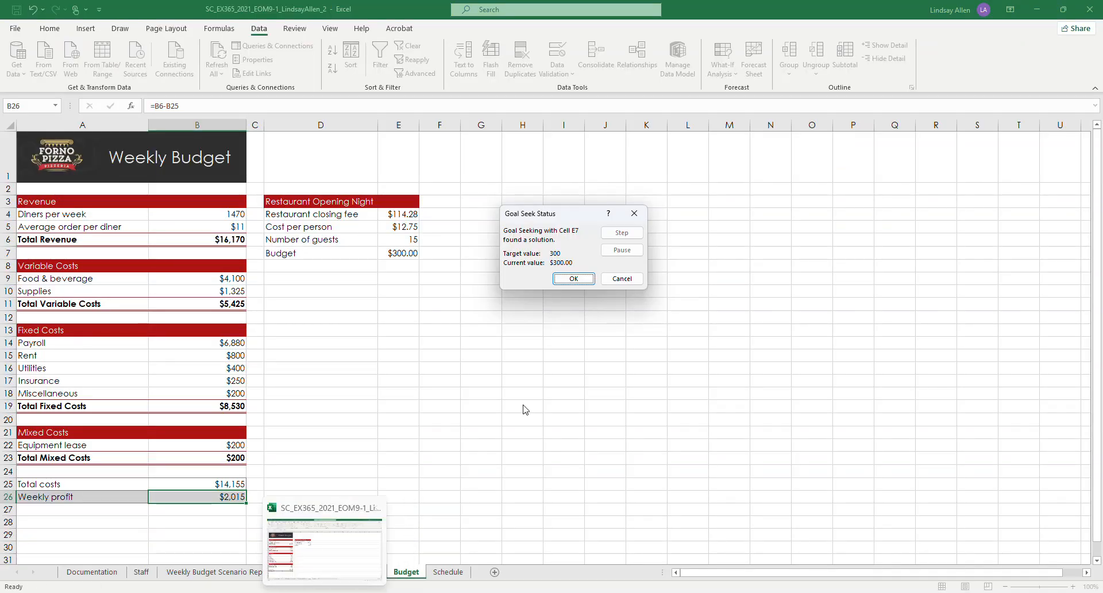
left_click(573, 279)
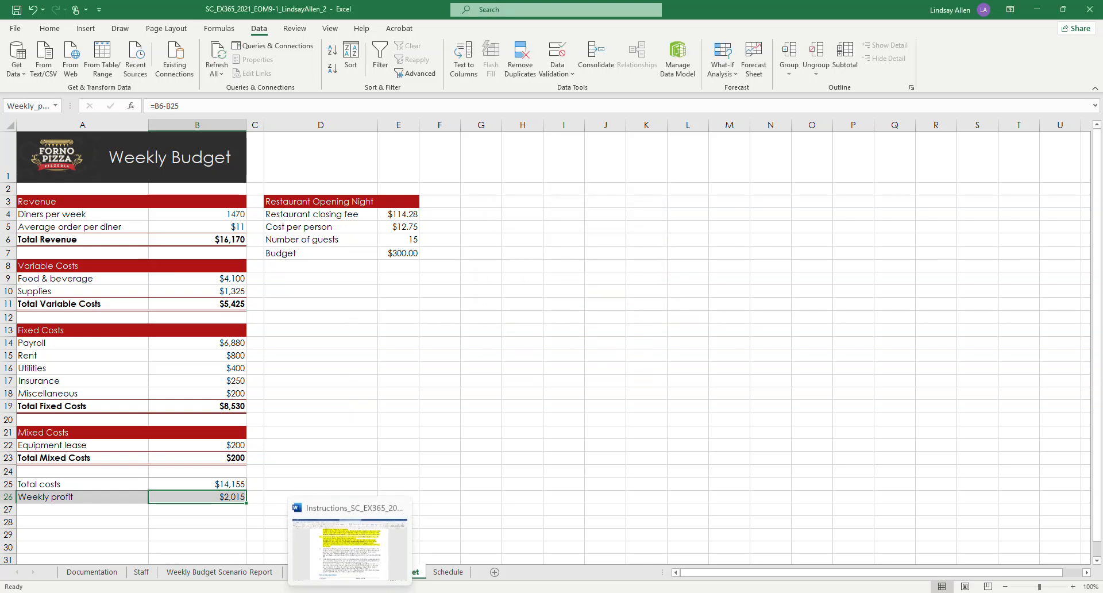
Step: Switch to the Word instructions and highlight project step 9 in yellow
left_click(345, 546)
left_click_drag(332, 366, 292, 286)
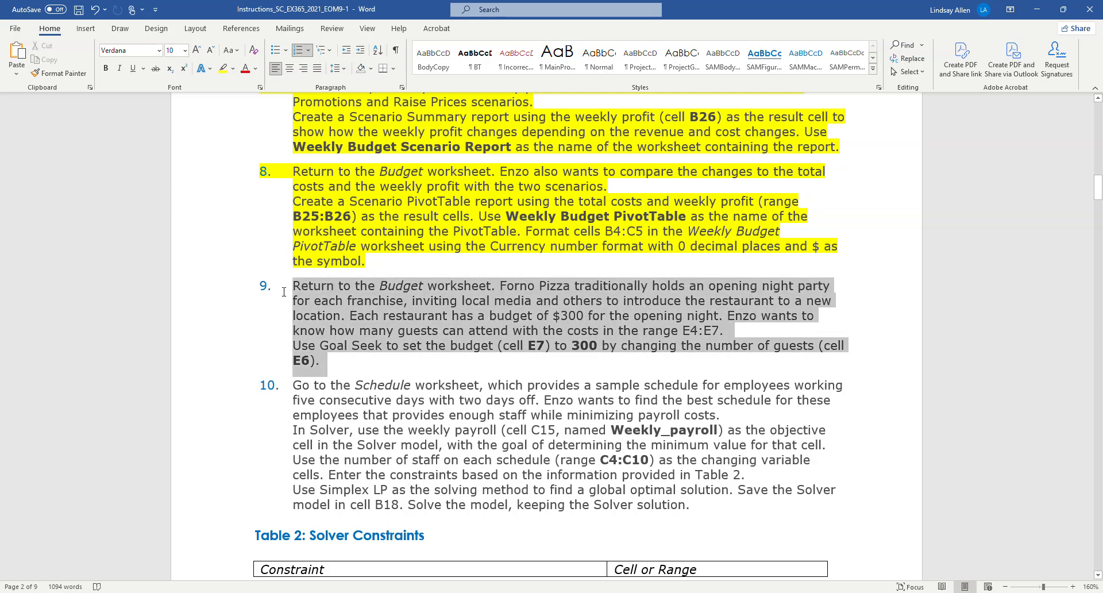
left_click(224, 68)
Step: Read project step 10 and the Table 2 Solver constraints in the Word instructions
scroll(536, 322, "down", 3)
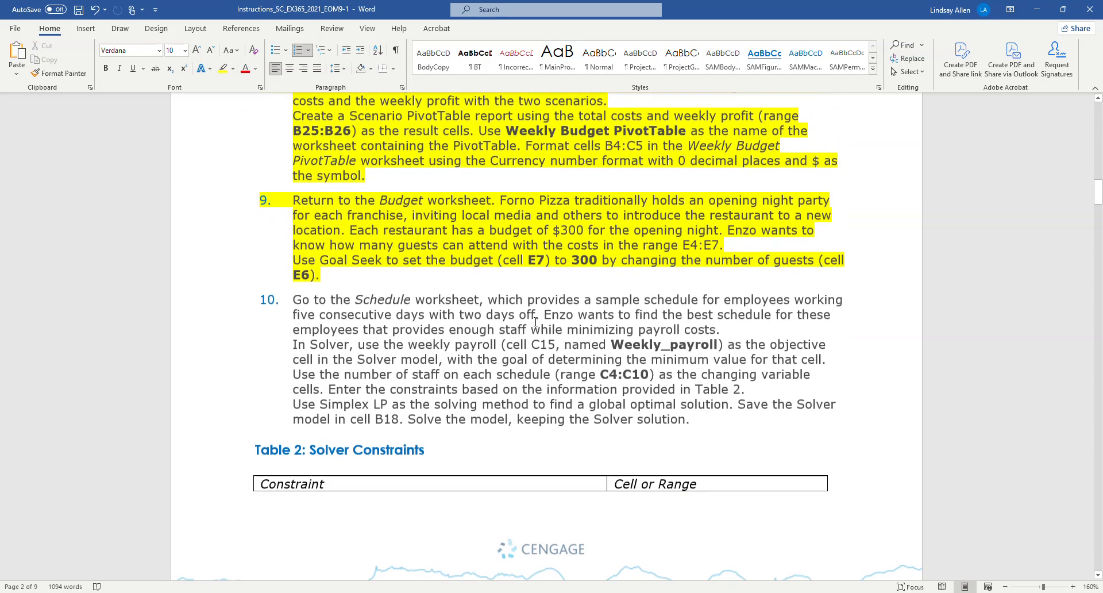
scroll(536, 322, "down", 1)
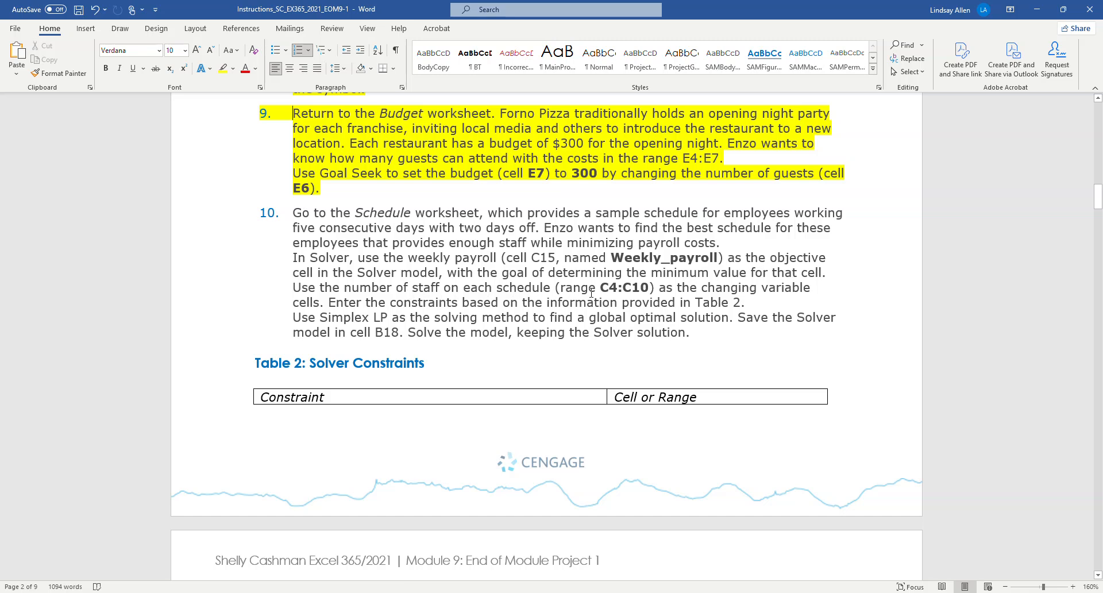
scroll(618, 289, "down", 1)
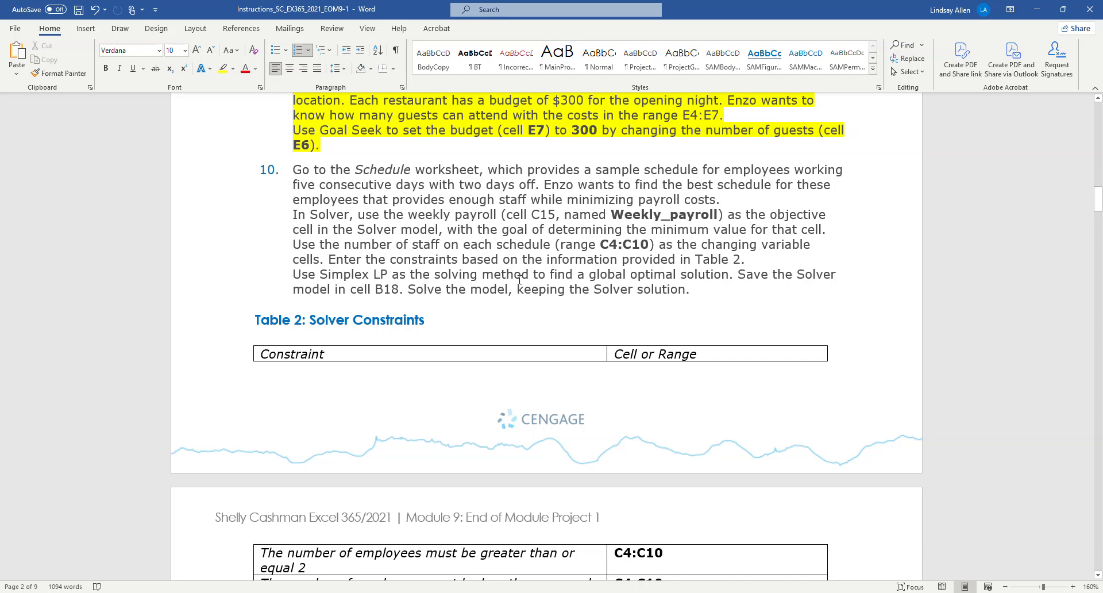
scroll(586, 278, "down", 1)
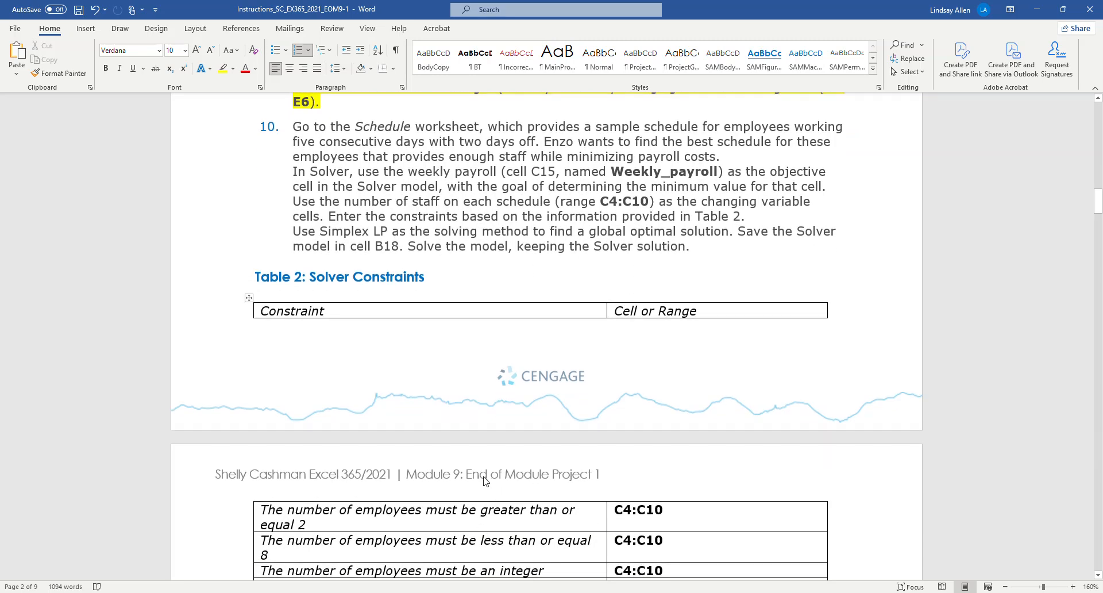
scroll(485, 476, "down", 1)
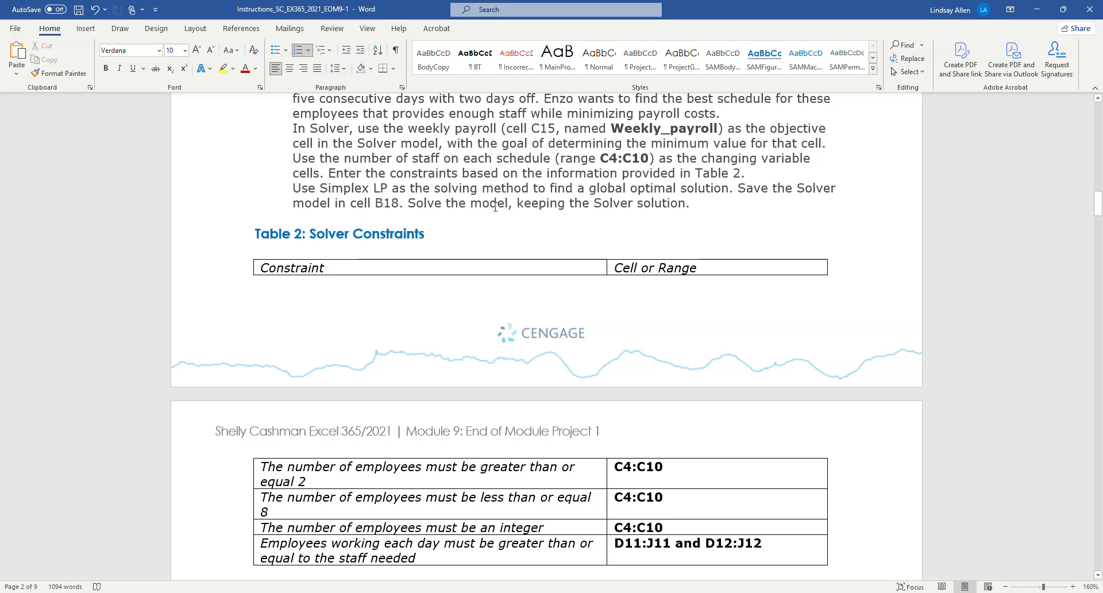
Step: Switch to the Excel workbook and enable the Solver Add-in
key("alt+Tab")
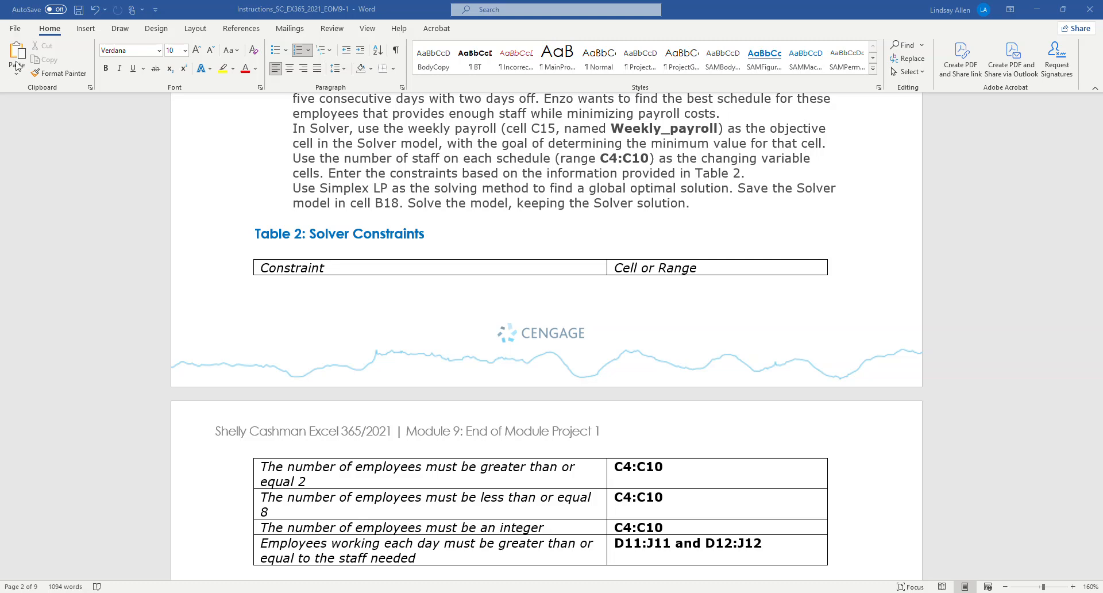
key("alt+Tab")
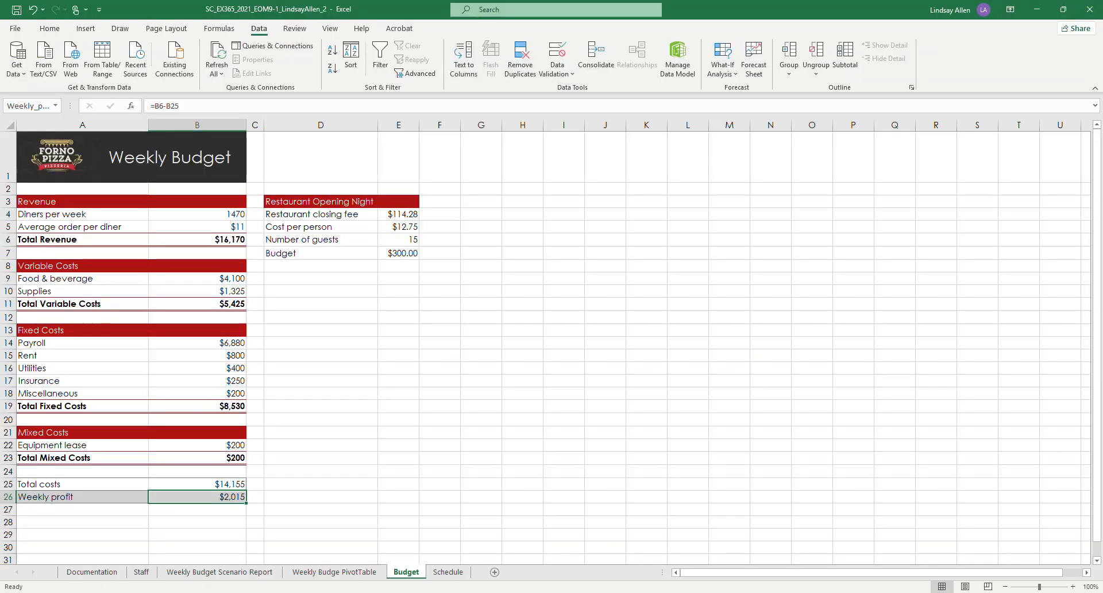
left_click(15, 29)
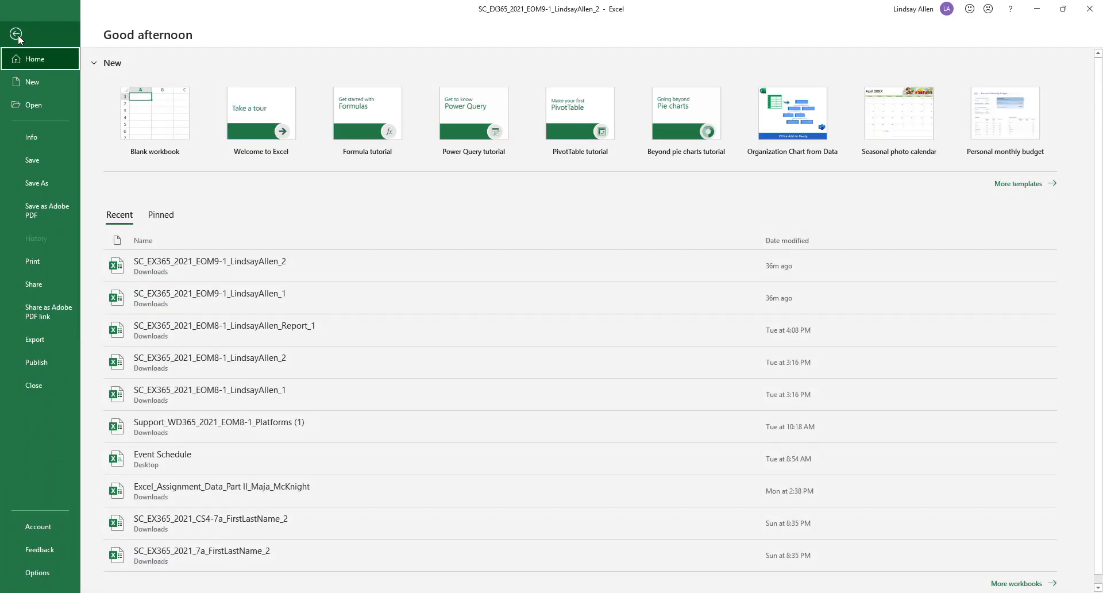
left_click(37, 573)
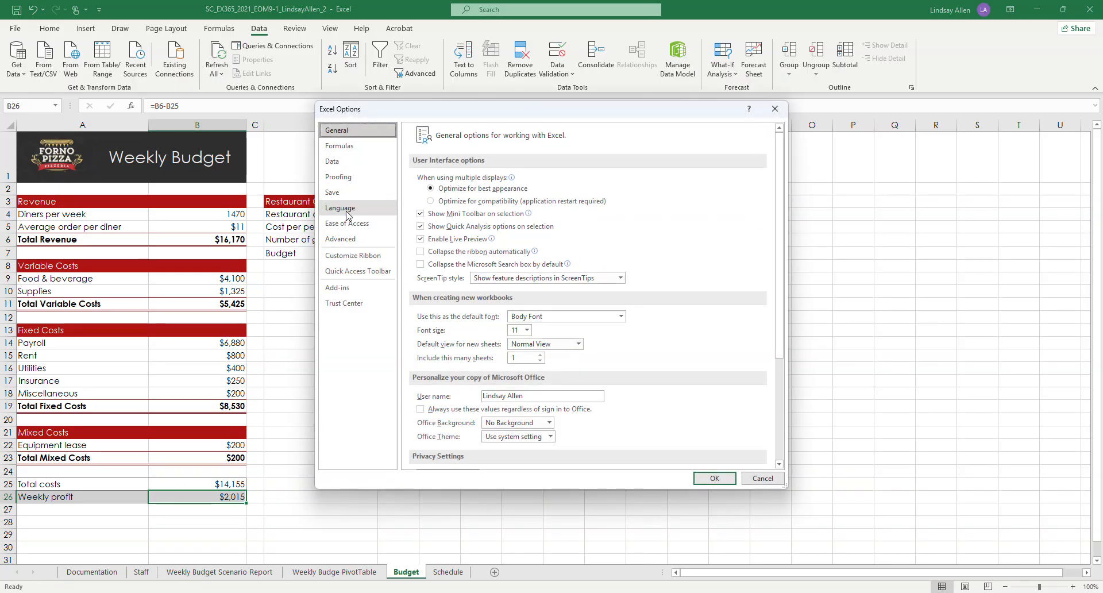
left_click(338, 290)
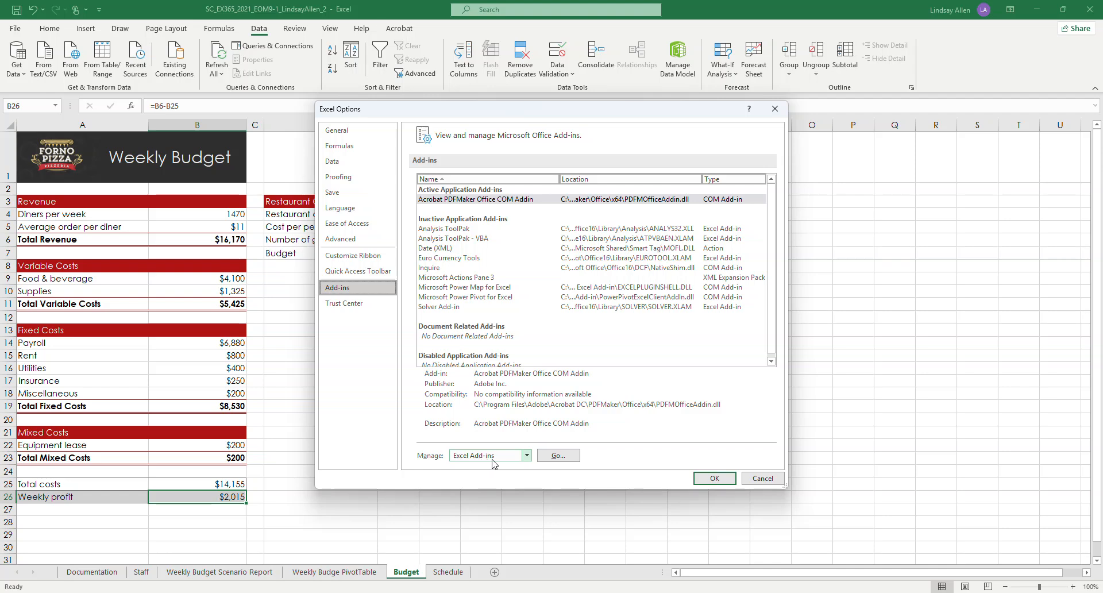
left_click(557, 461)
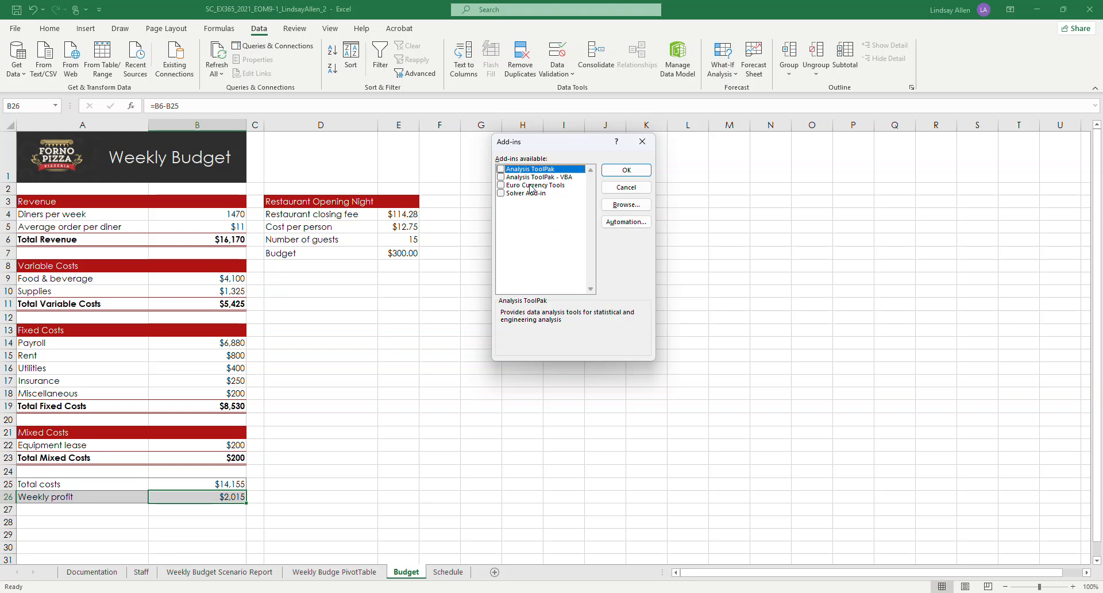
left_click(501, 193)
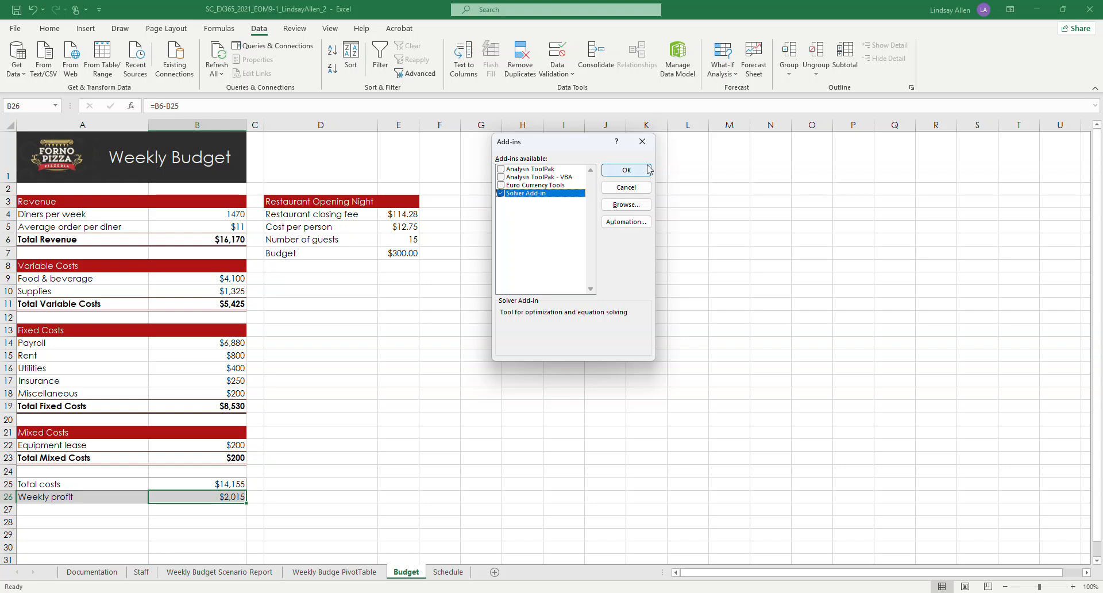
left_click(627, 170)
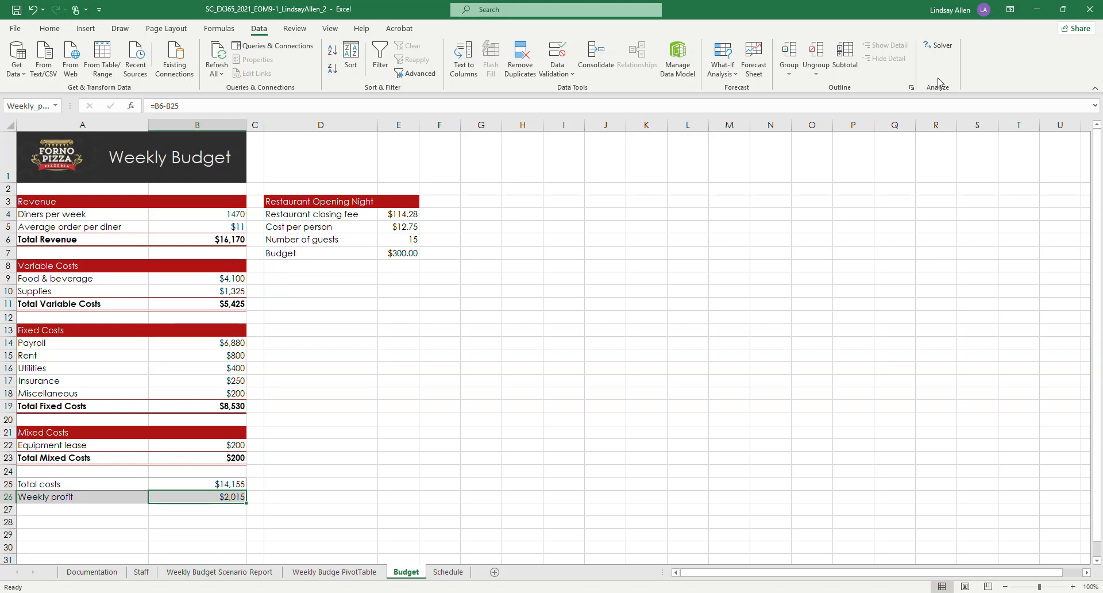
left_click(938, 46)
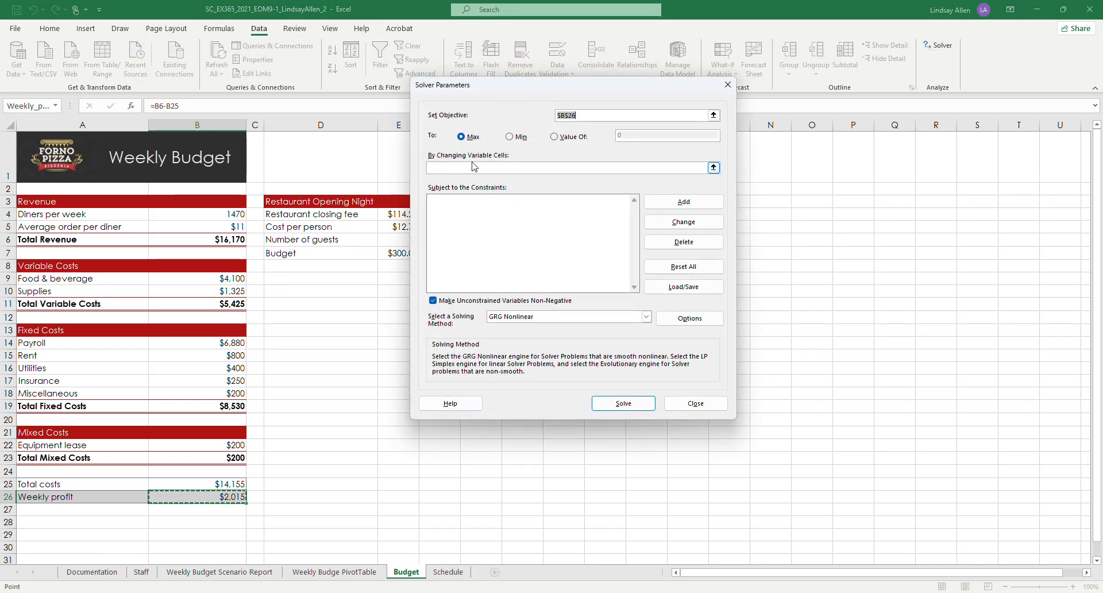
mouse_move(352, 591)
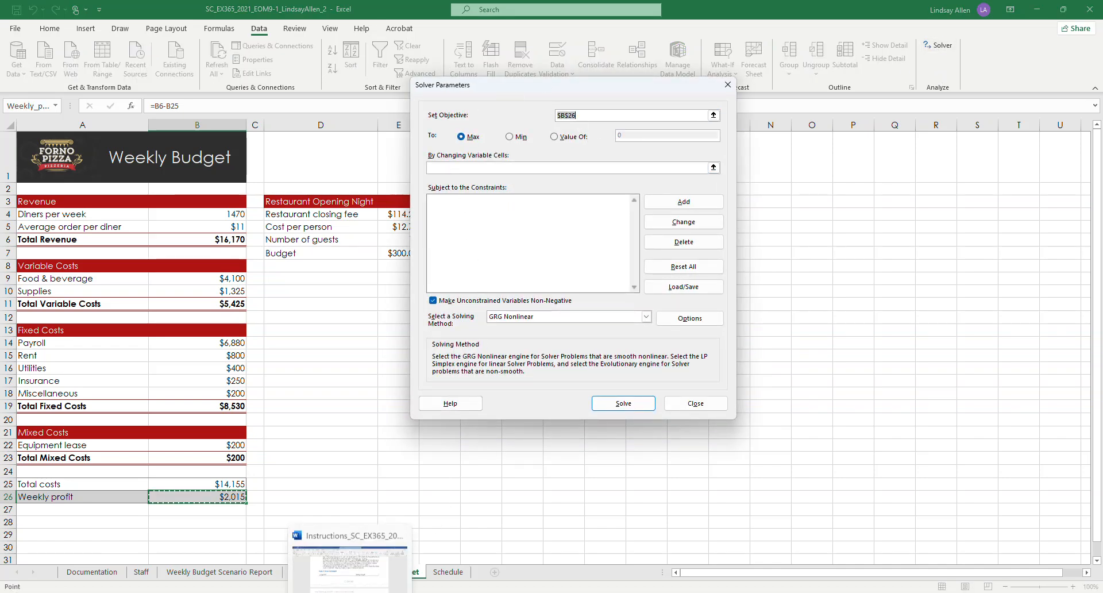
left_click(366, 556)
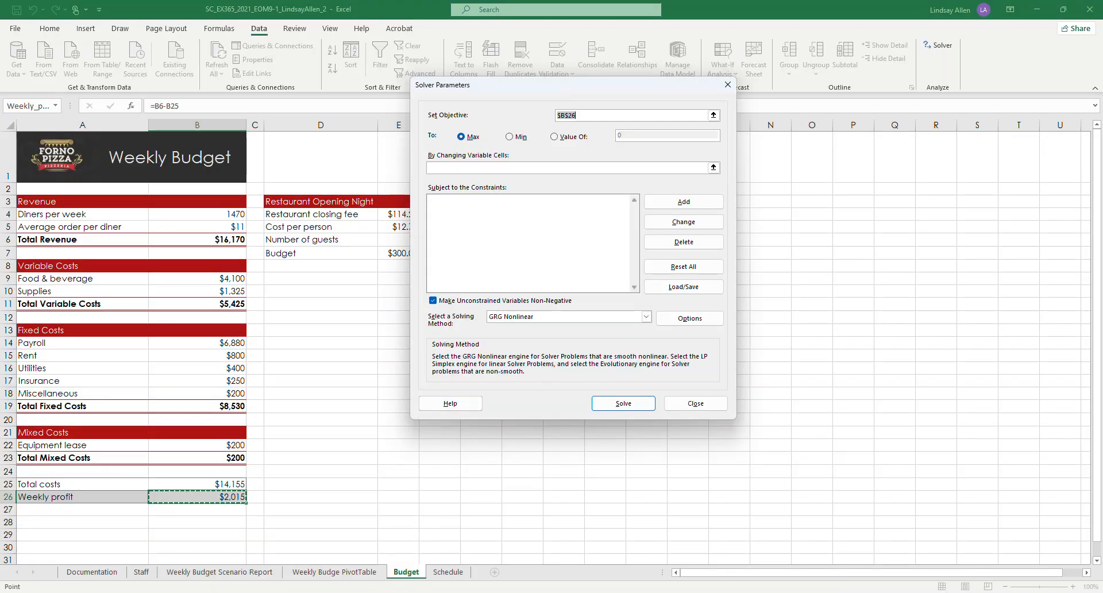
mouse_move(361, 580)
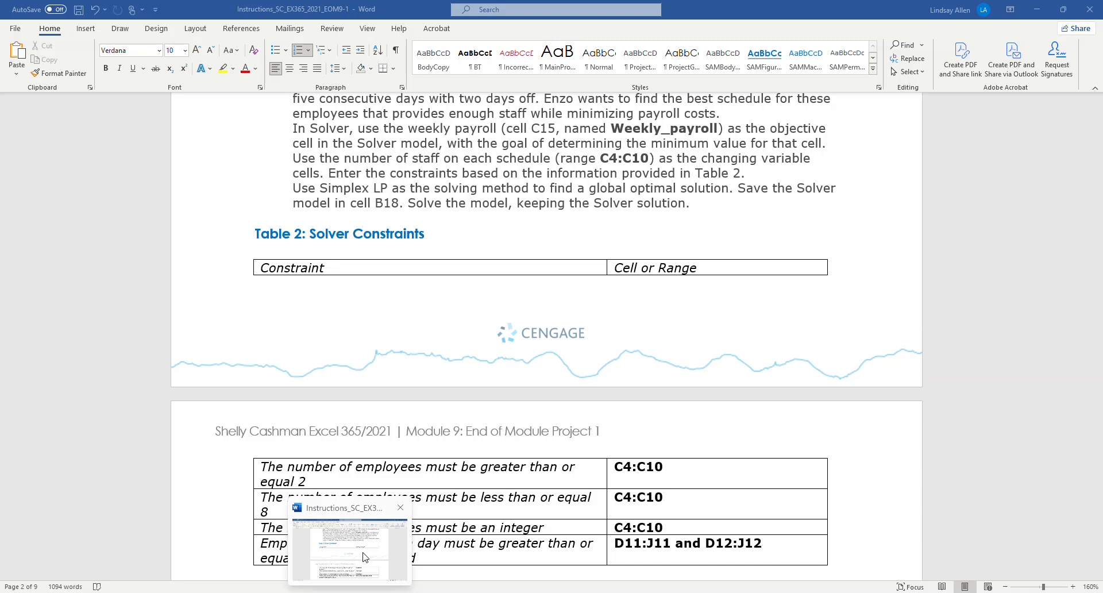
left_click(326, 592)
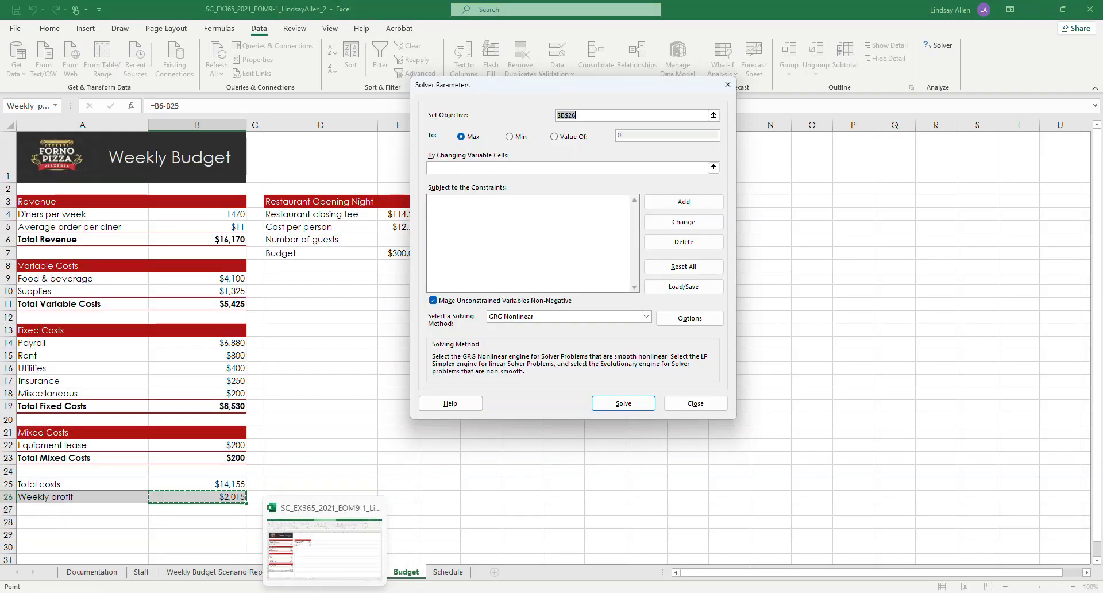
left_click(326, 592)
left_click(326, 592)
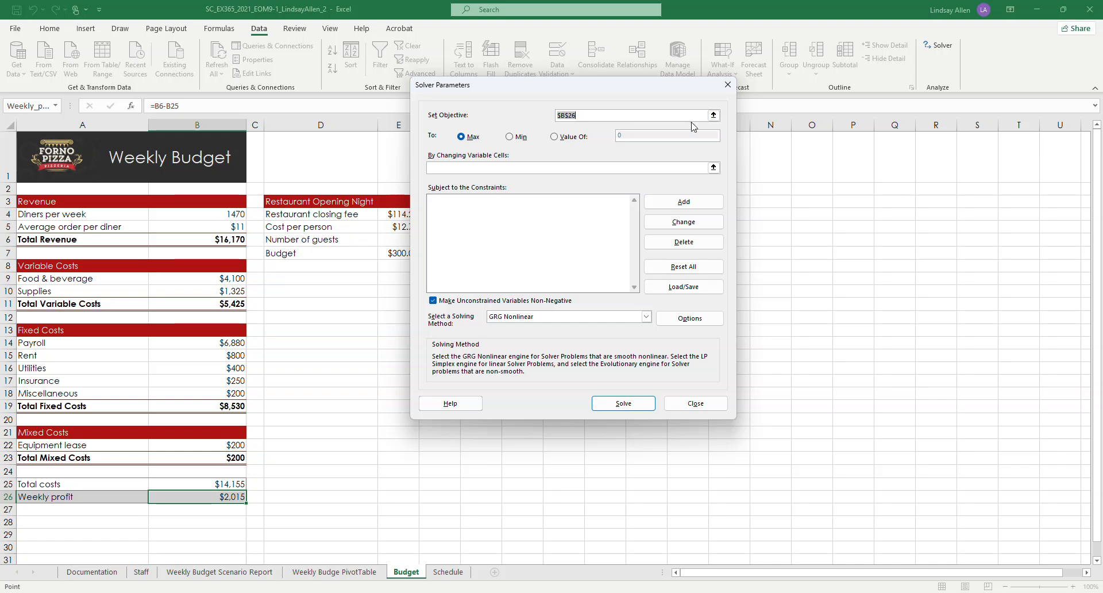
left_click(713, 114)
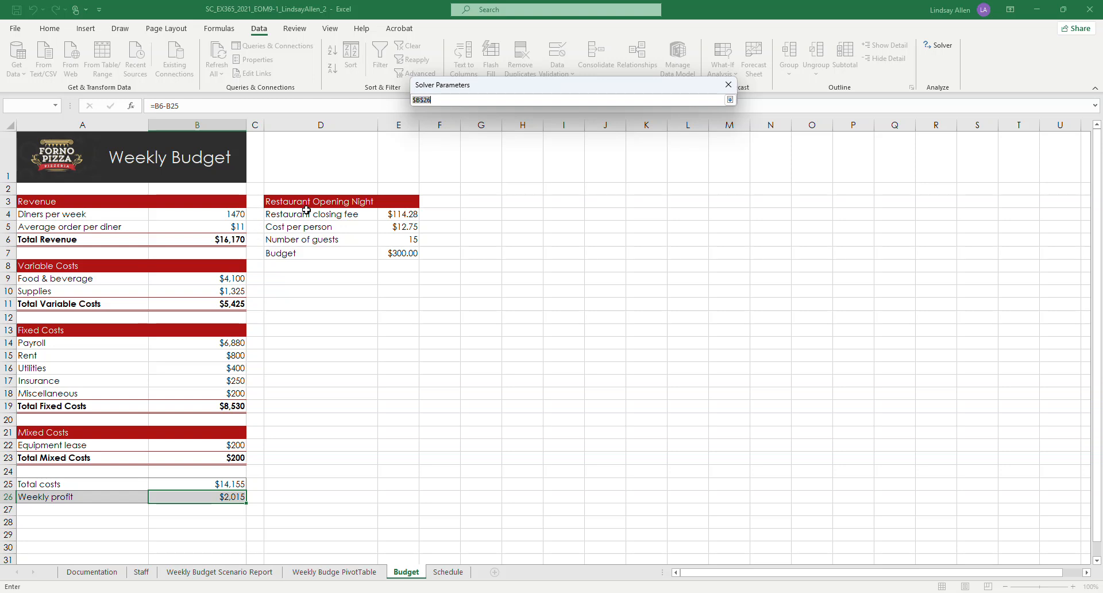
key("Return")
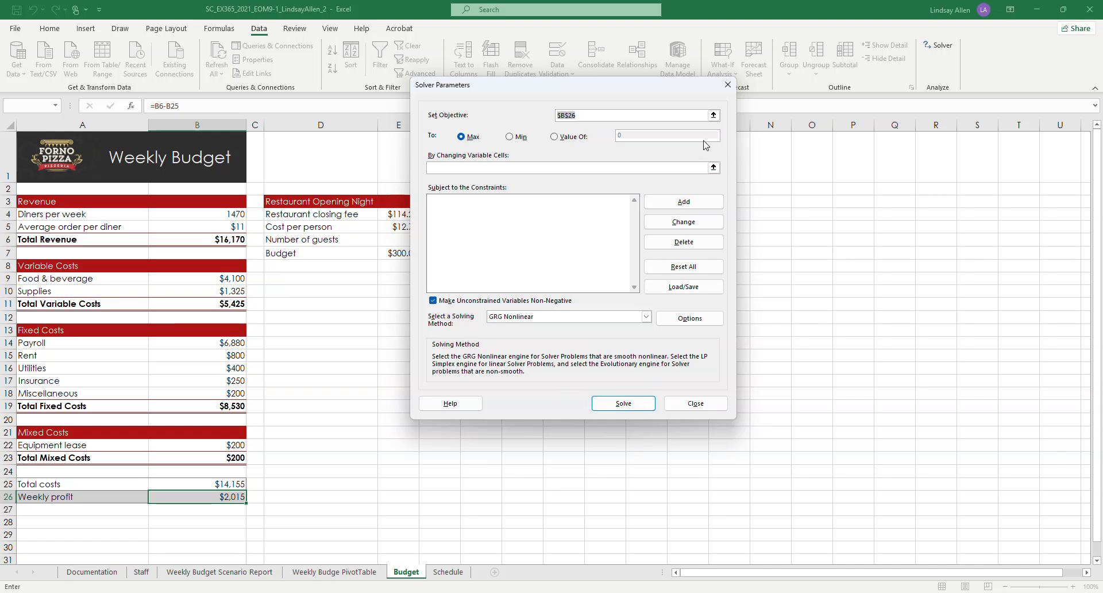
left_click(727, 84)
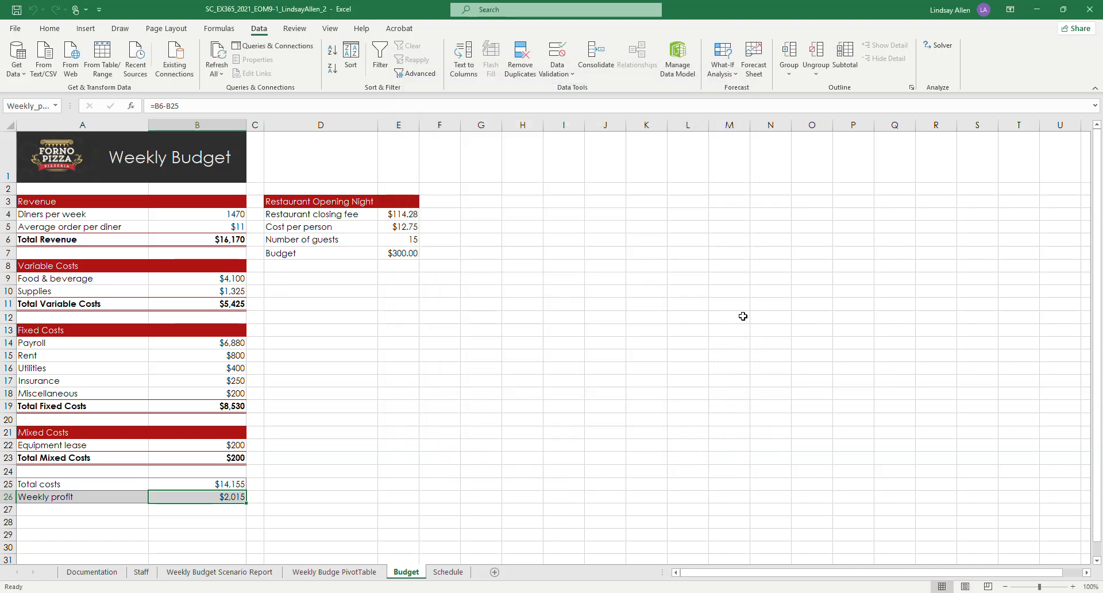
Step: Start a Solver model on the Schedule worksheet with the weekly payroll cell C15 as the objective, set to Min
left_click(448, 572)
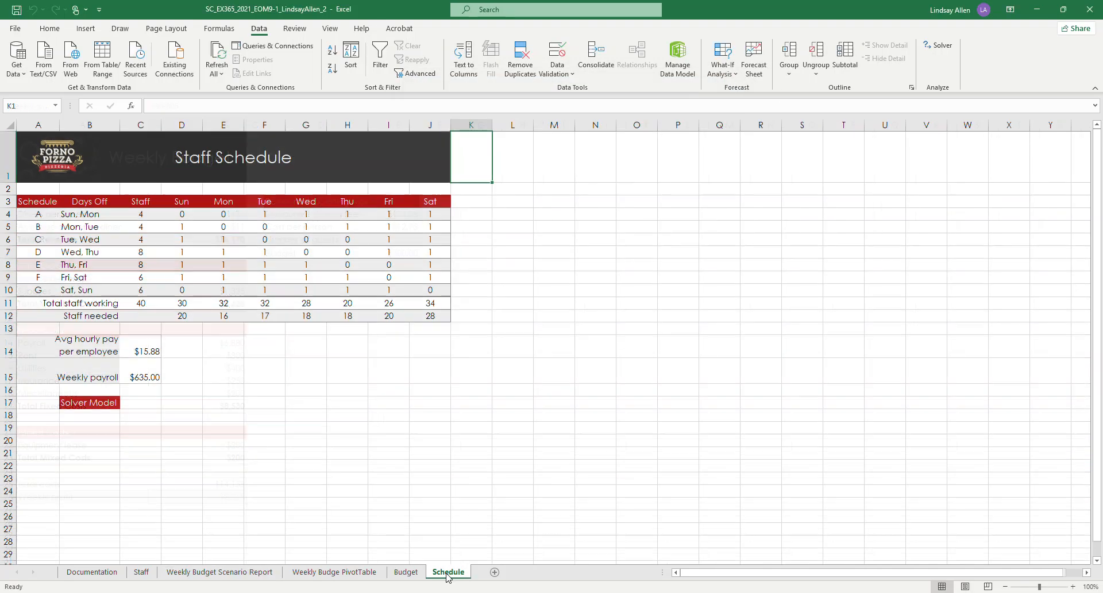
left_click(56, 409)
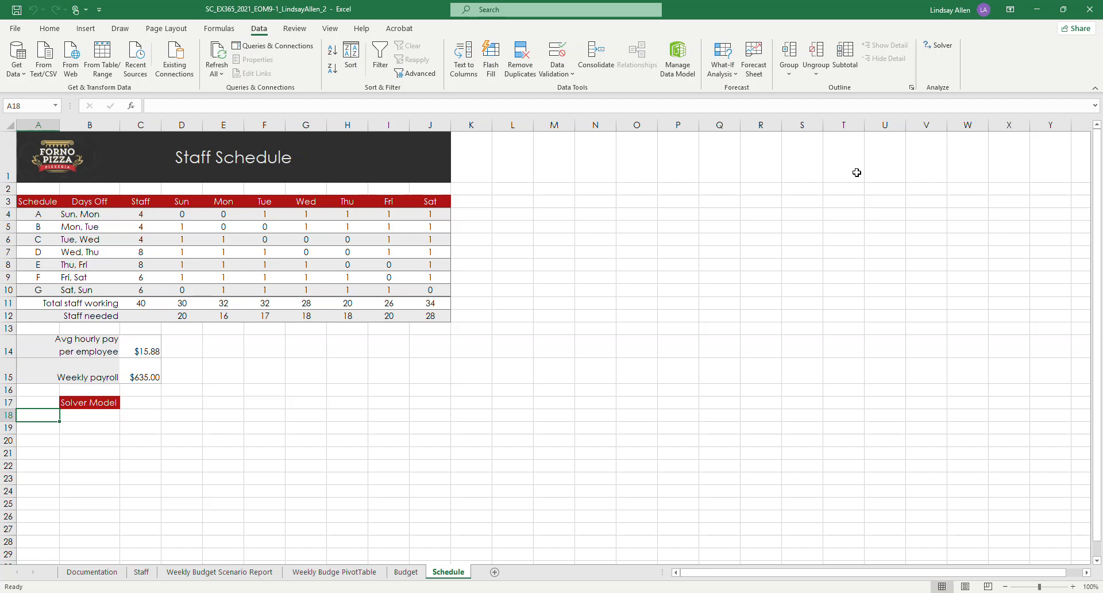
left_click(939, 46)
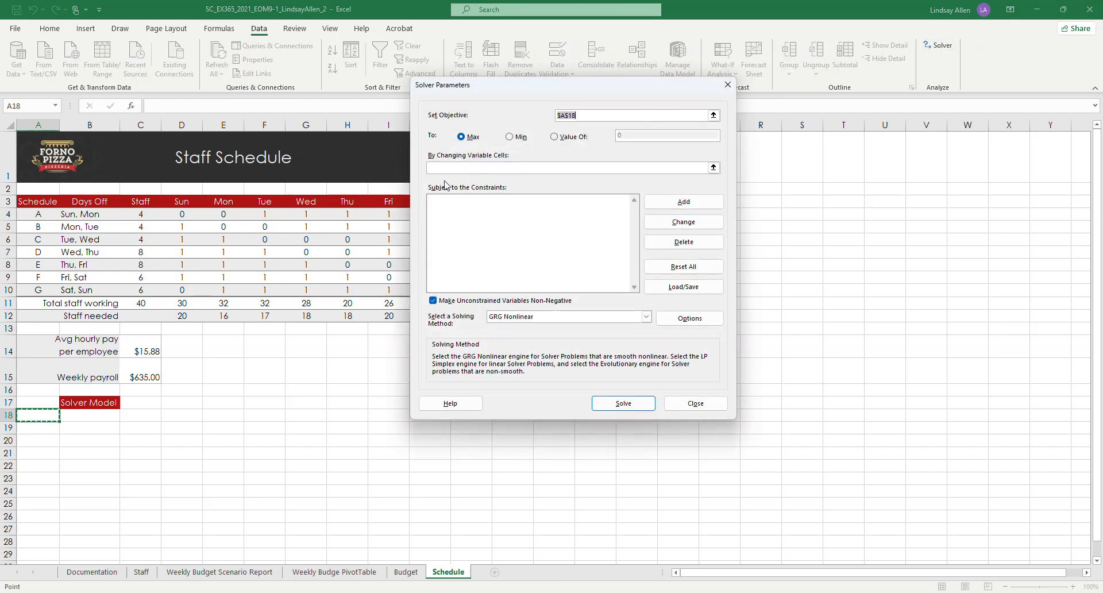
left_click(713, 116)
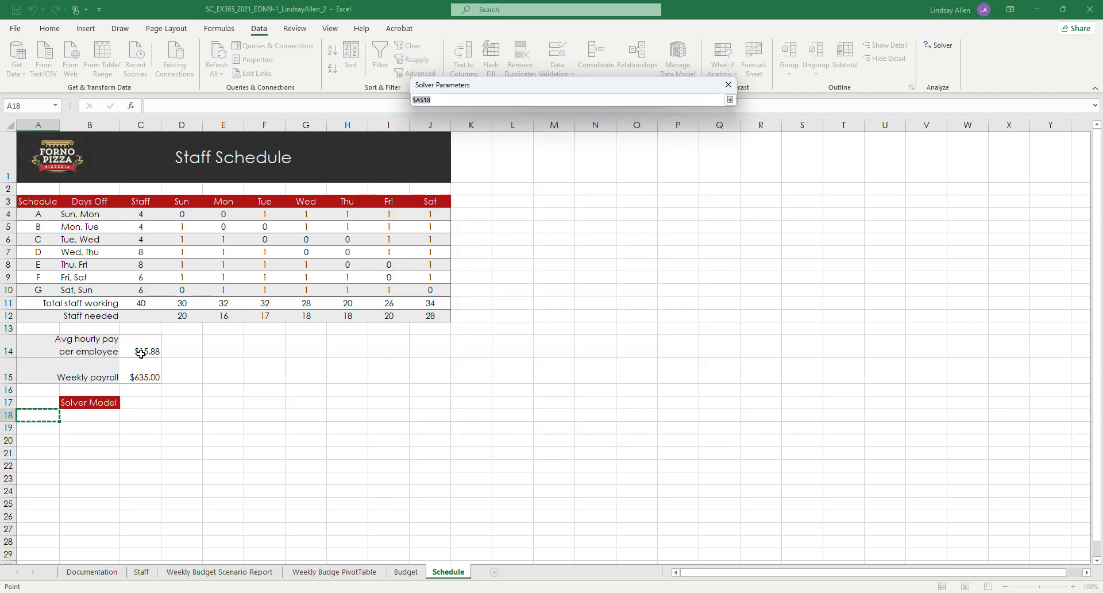
left_click(143, 377)
key("Return")
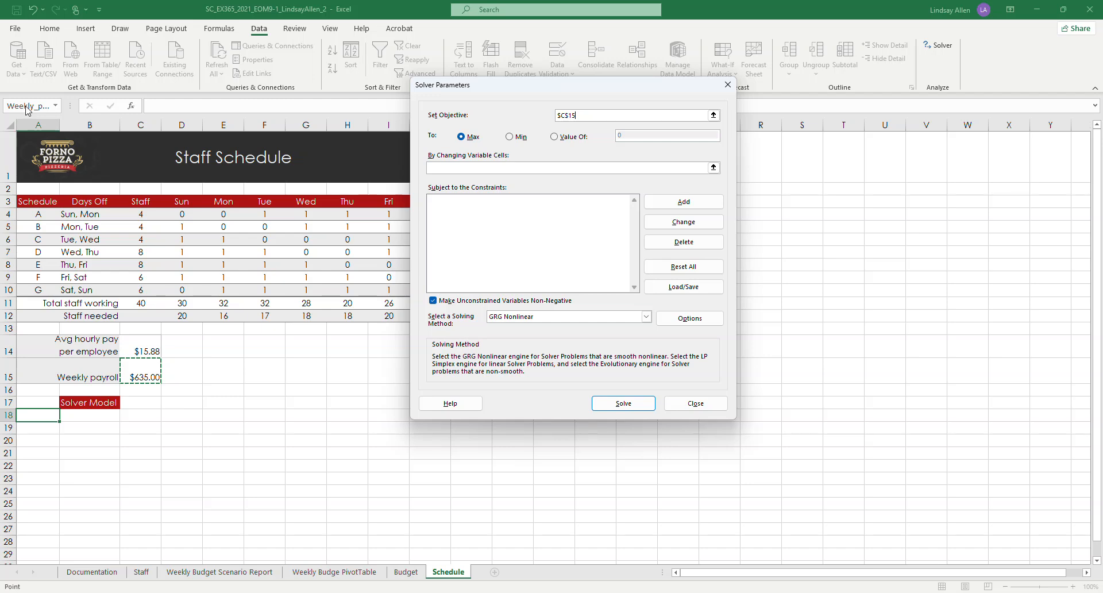
left_click(518, 138)
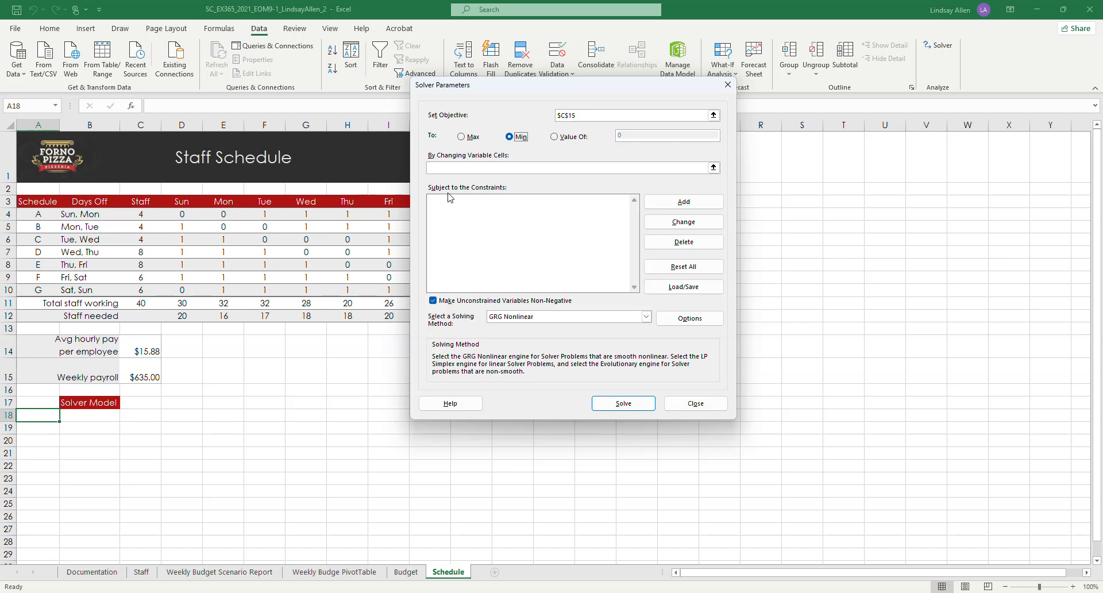
Step: Set the Solver model's changing variable cells to the staff range C4:C10
left_click(366, 569)
left_click(705, 167)
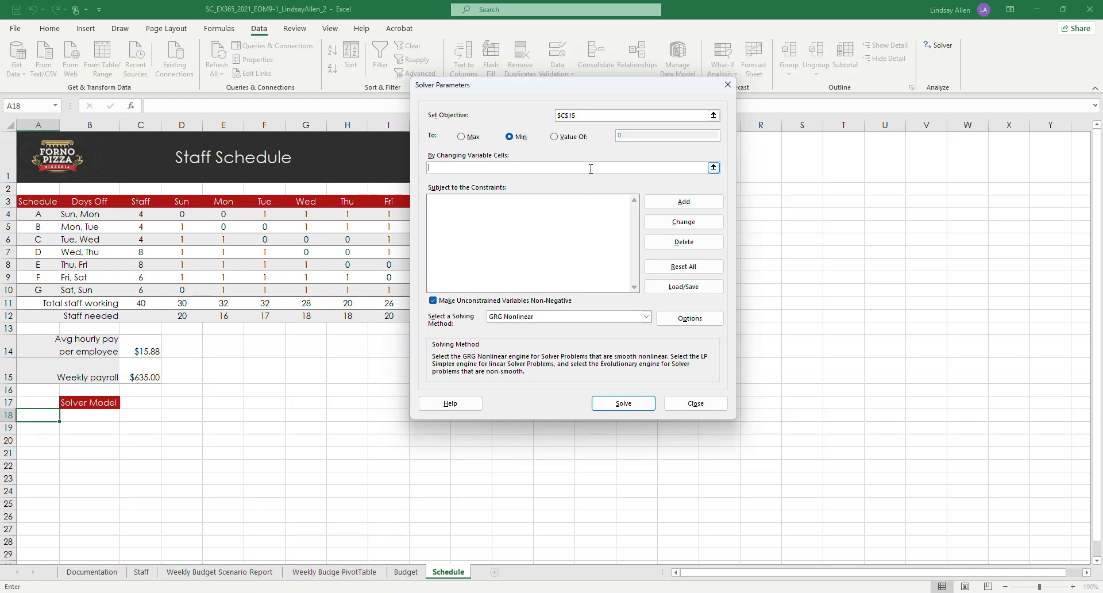
left_click(713, 167)
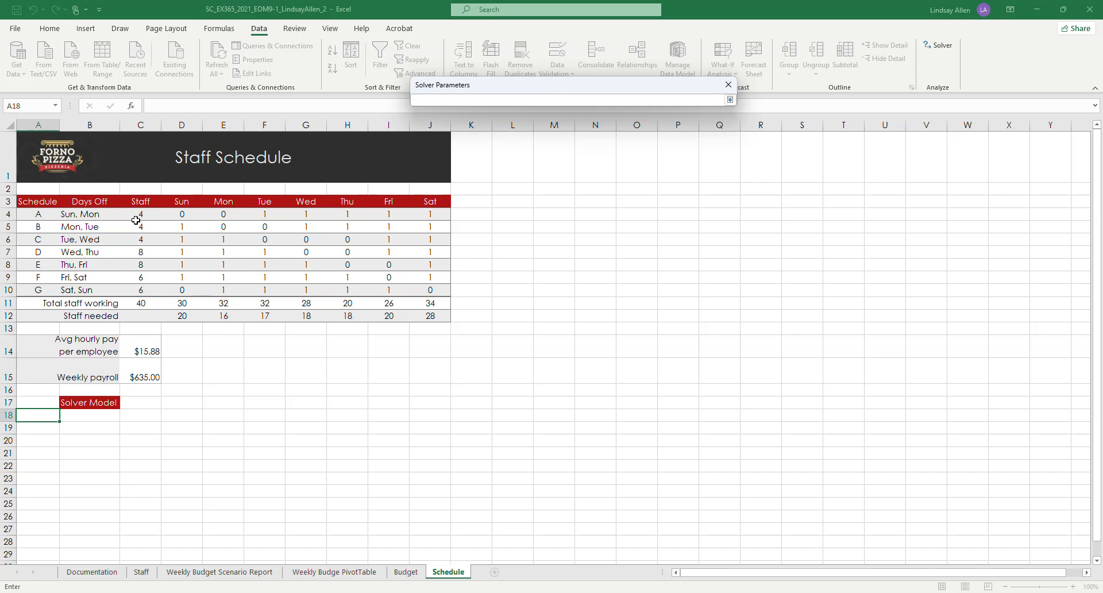
left_click_drag(135, 220, 133, 296)
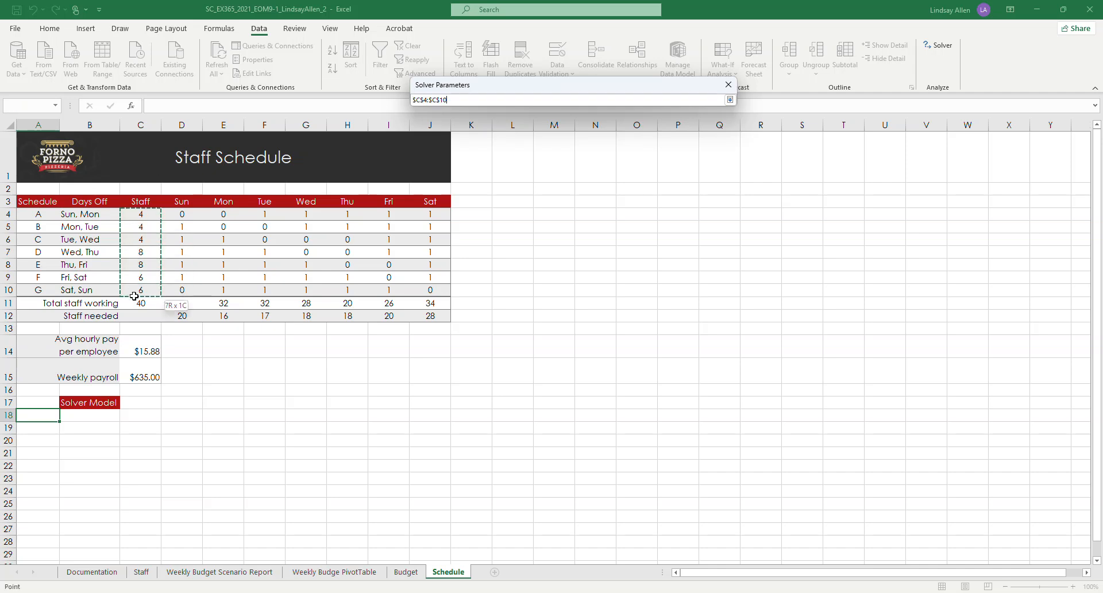
key("Return")
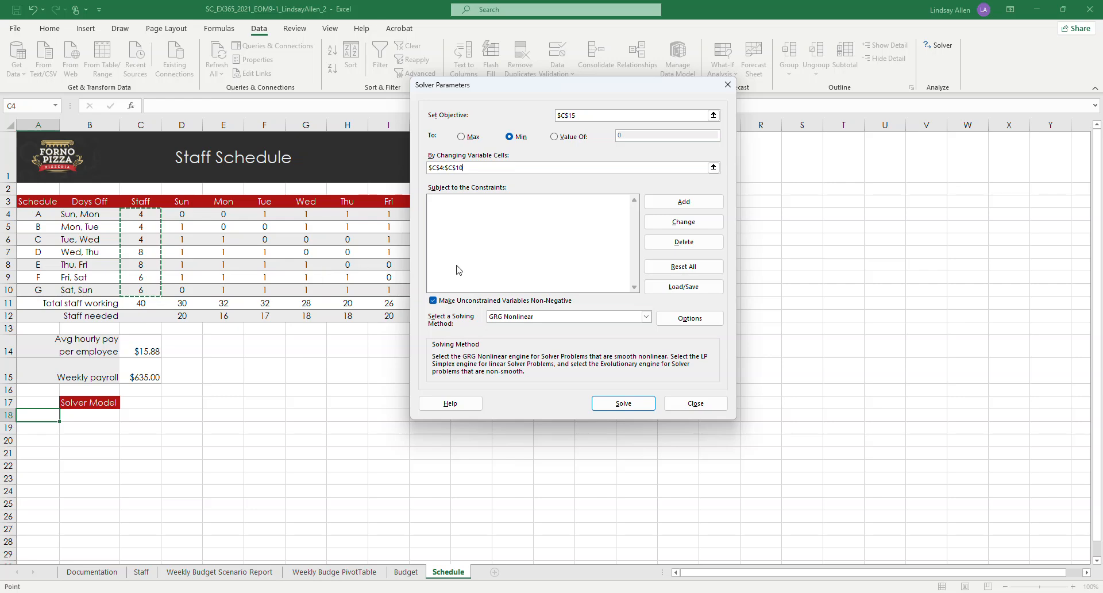
Step: Switch to the Word instructions to read the Table 2 Solver constraints, and return to the Solver parameters in Excel
mouse_move(351, 590)
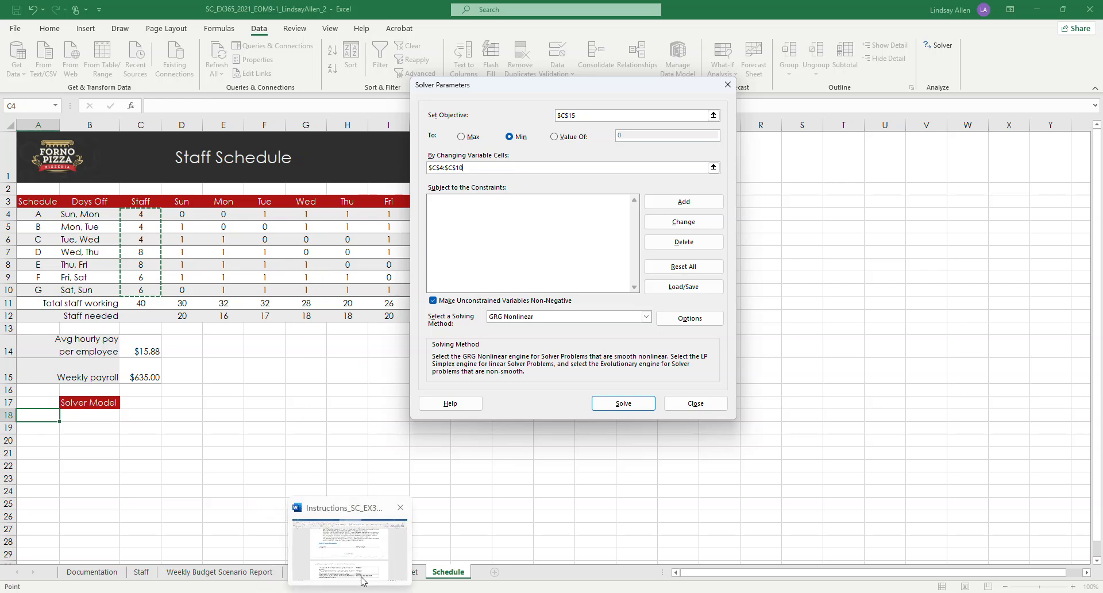
left_click(367, 575)
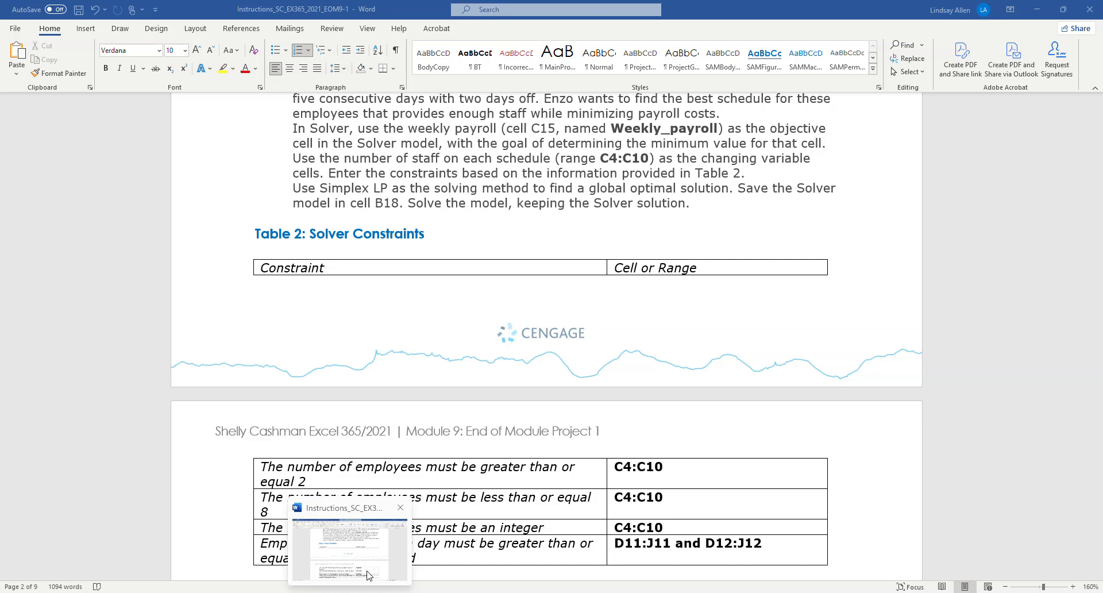
left_click(367, 575)
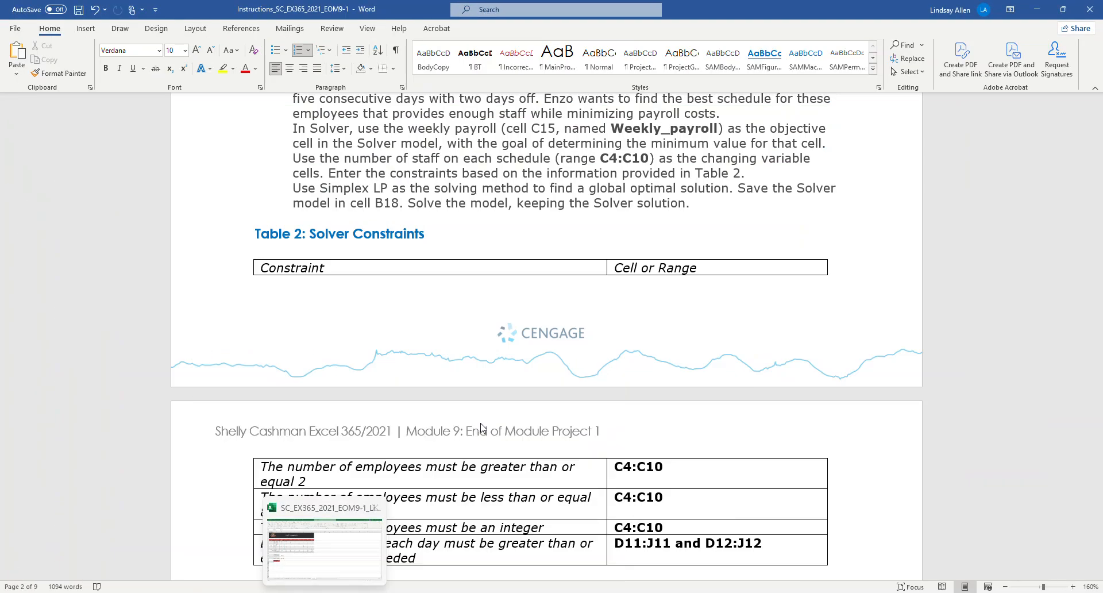
left_click(350, 549)
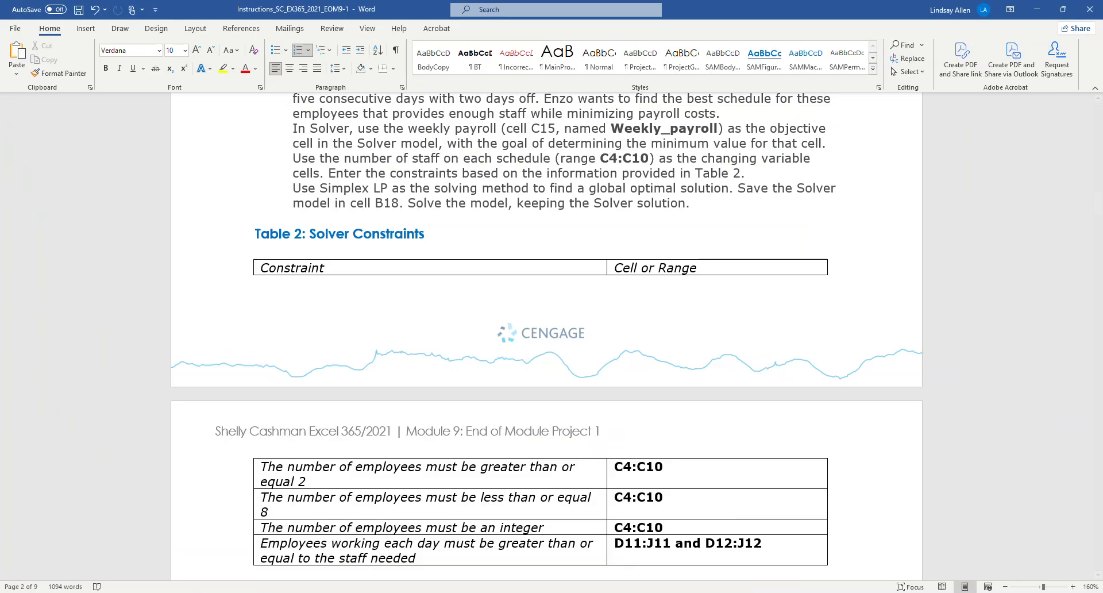
left_click(367, 590)
left_click(540, 235)
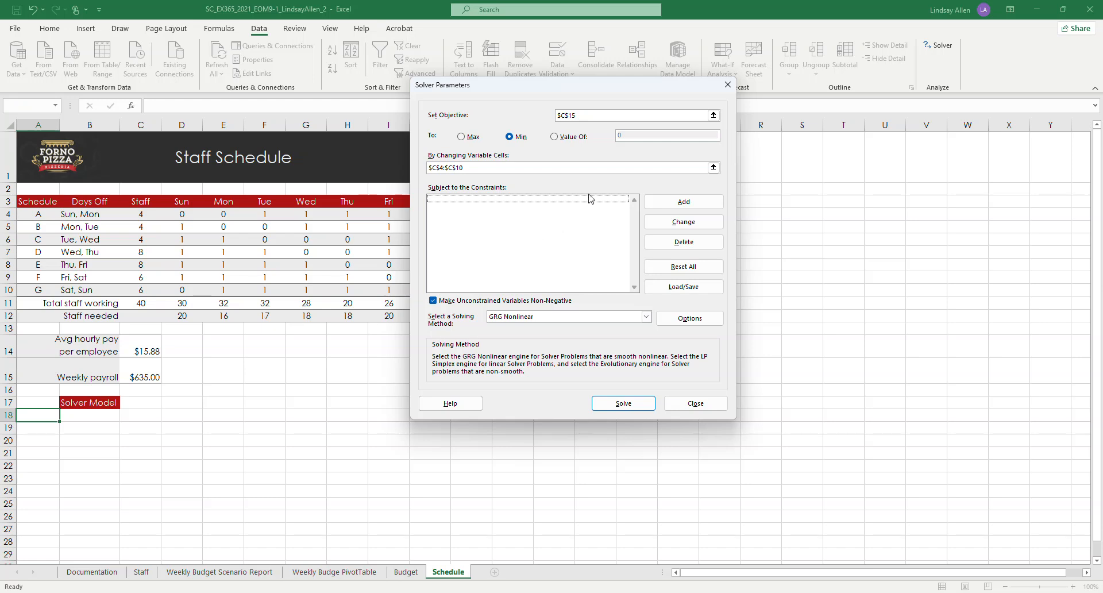
Step: Add a Solver constraint requiring the staff range C4:C10 to be >= 2
left_click(657, 201)
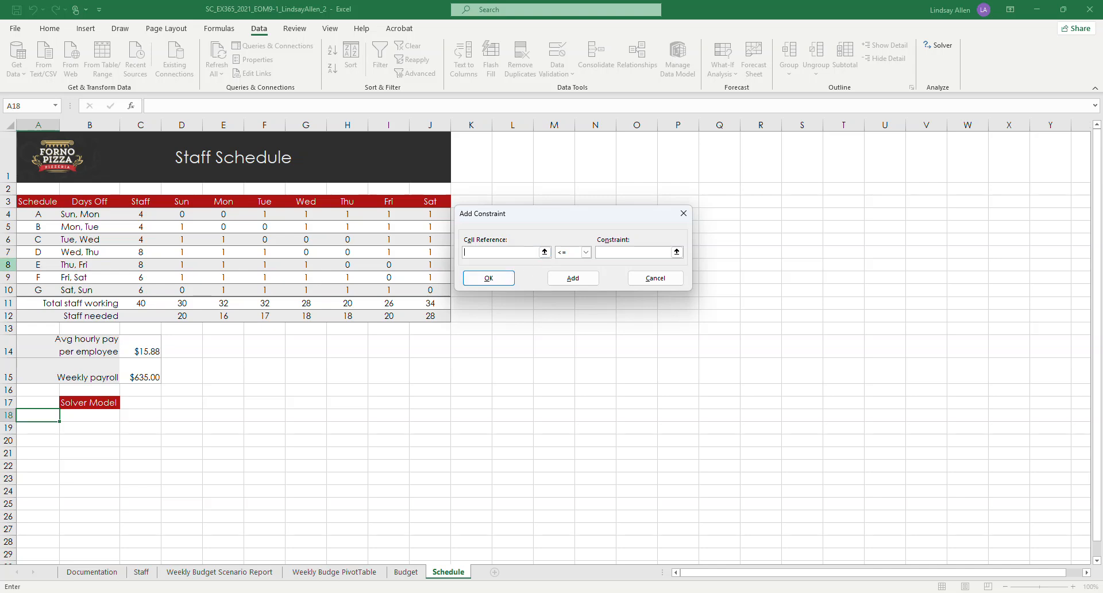
left_click(182, 304)
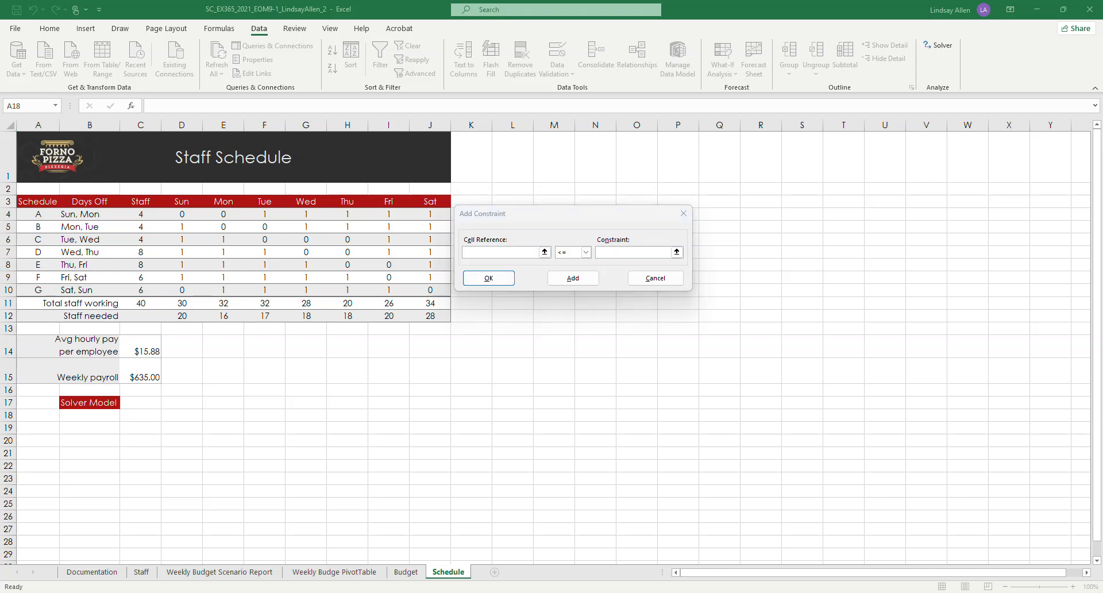
left_click(544, 256)
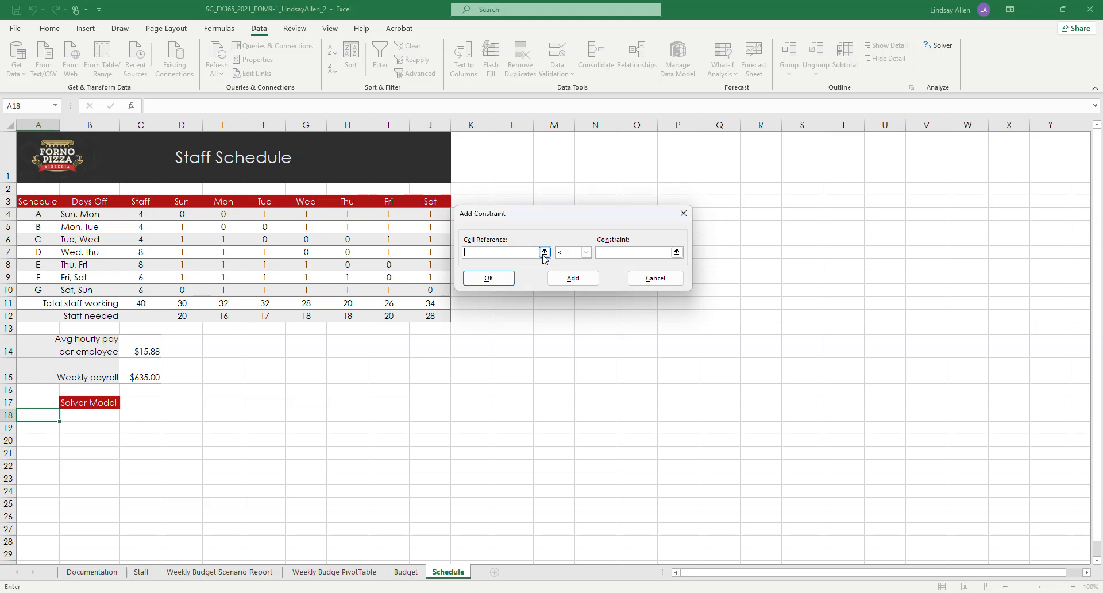
left_click(544, 256)
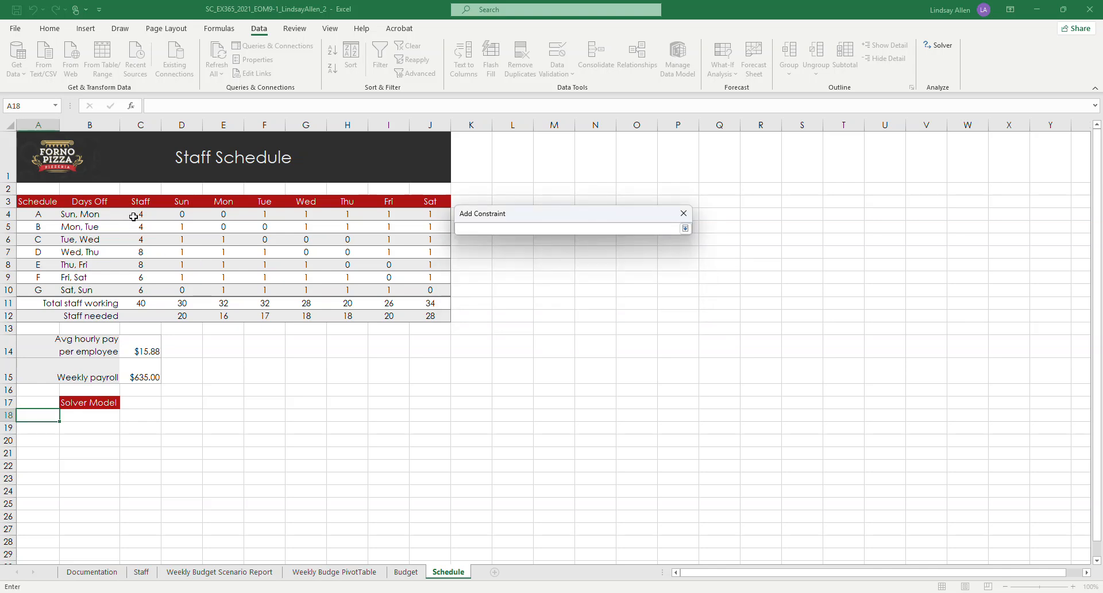
left_click_drag(134, 216, 133, 287)
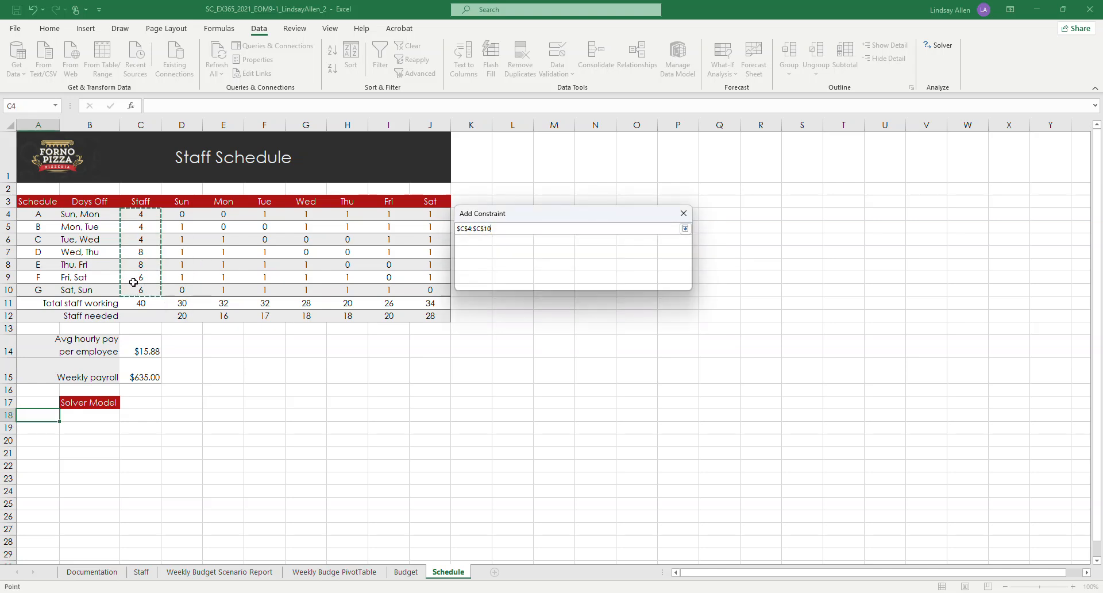
key("Return")
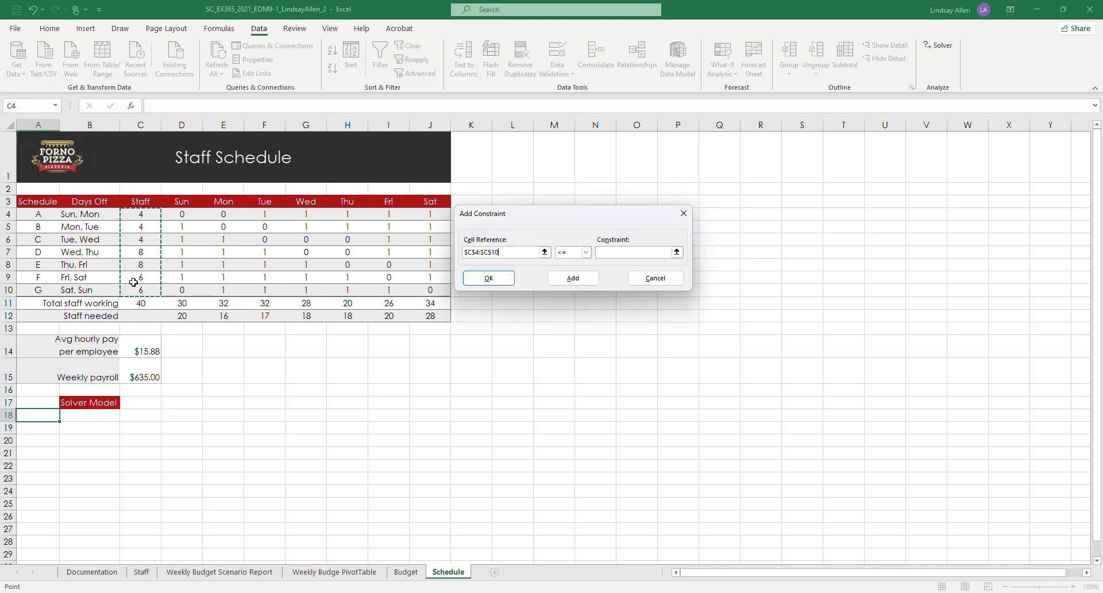
left_click(588, 252)
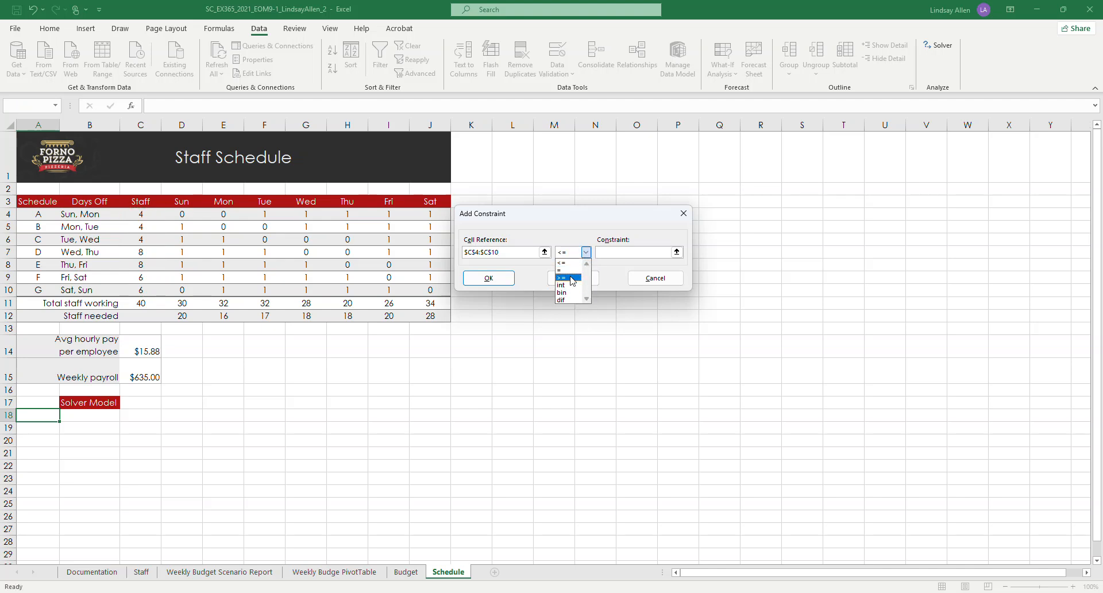
left_click(569, 278)
left_click(610, 252)
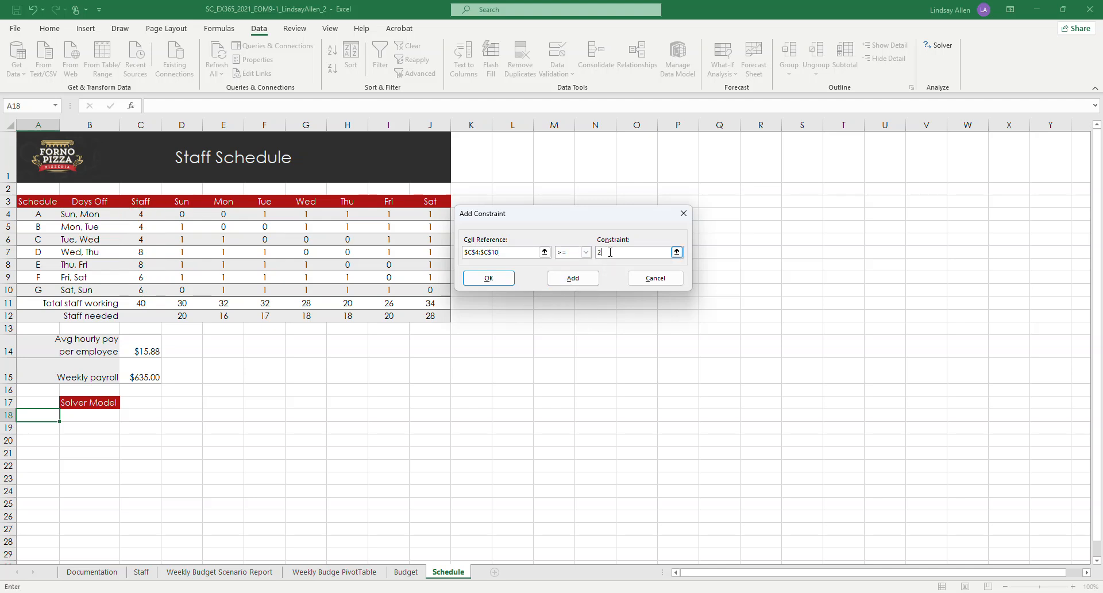
left_click(579, 280)
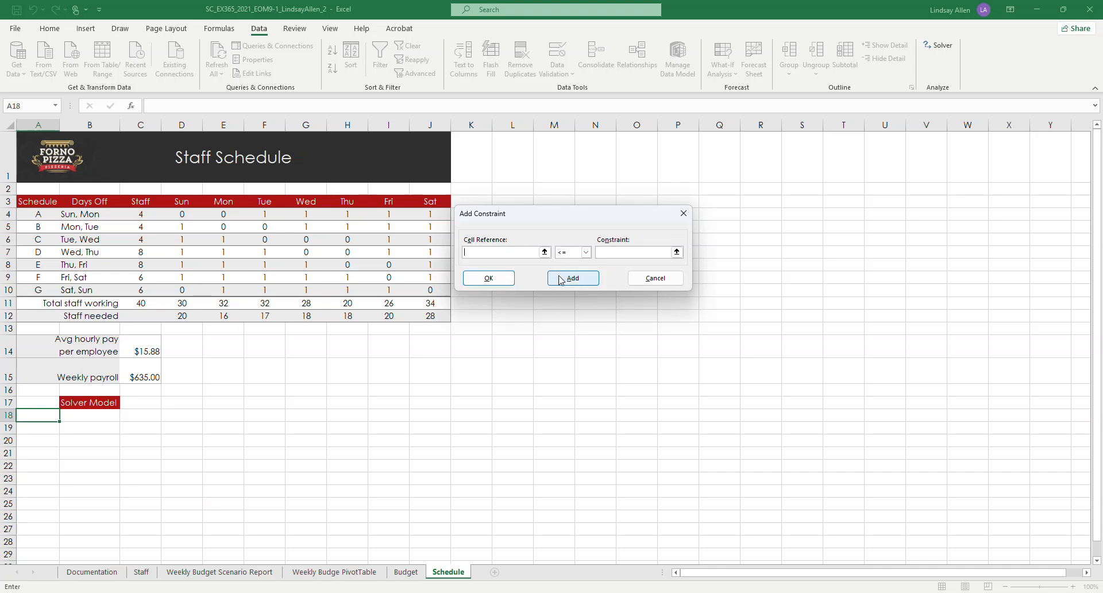
Step: Add a Solver constraint requiring the staff range C4:C10 to be <= 8
left_click(494, 253)
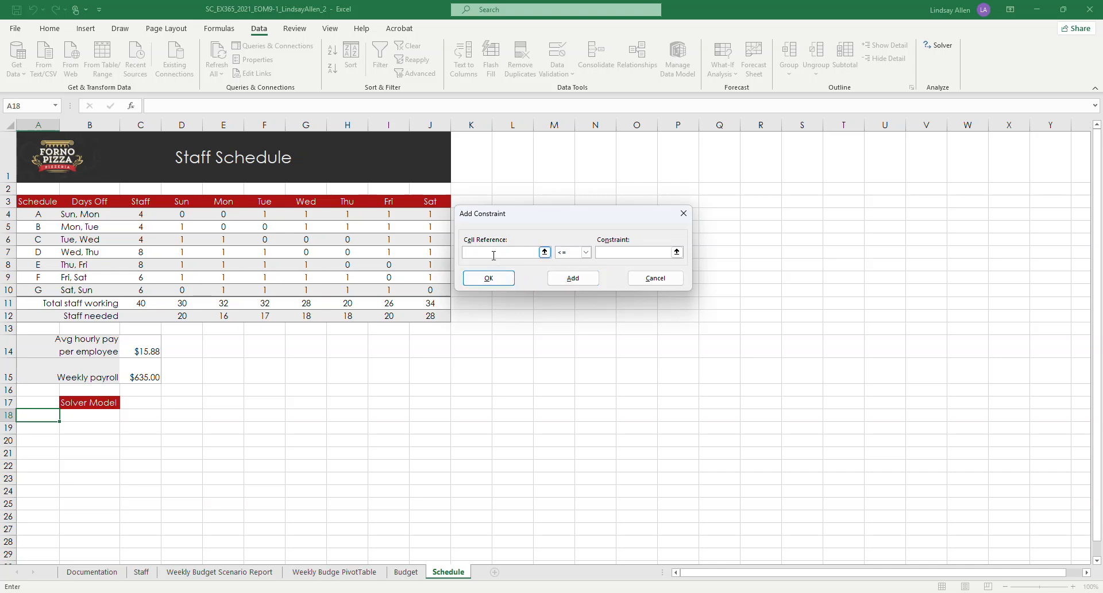
left_click(545, 253)
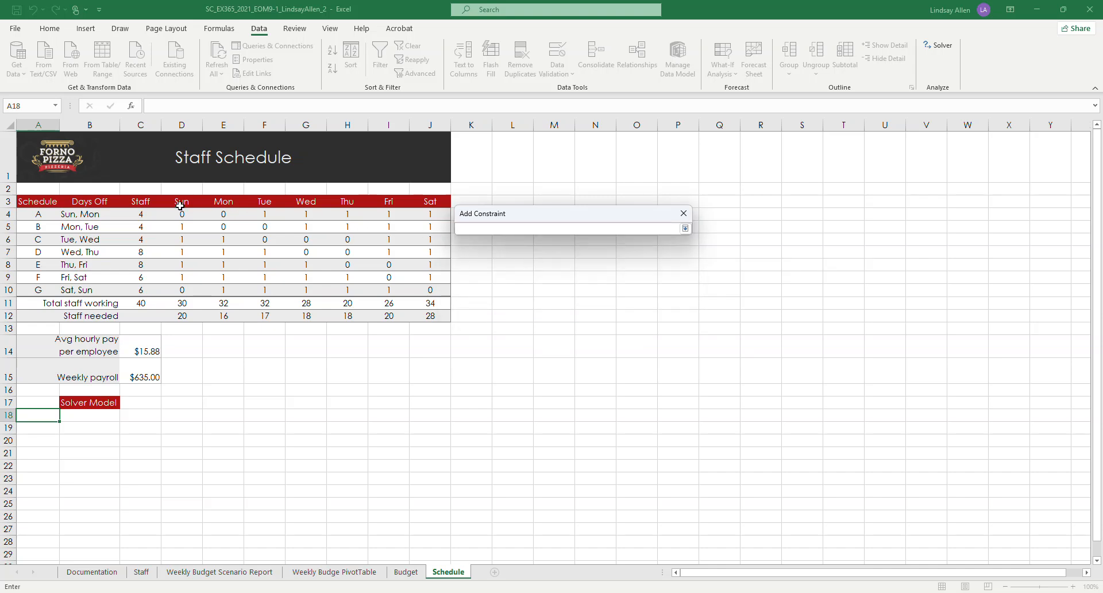
left_click_drag(140, 214, 141, 289)
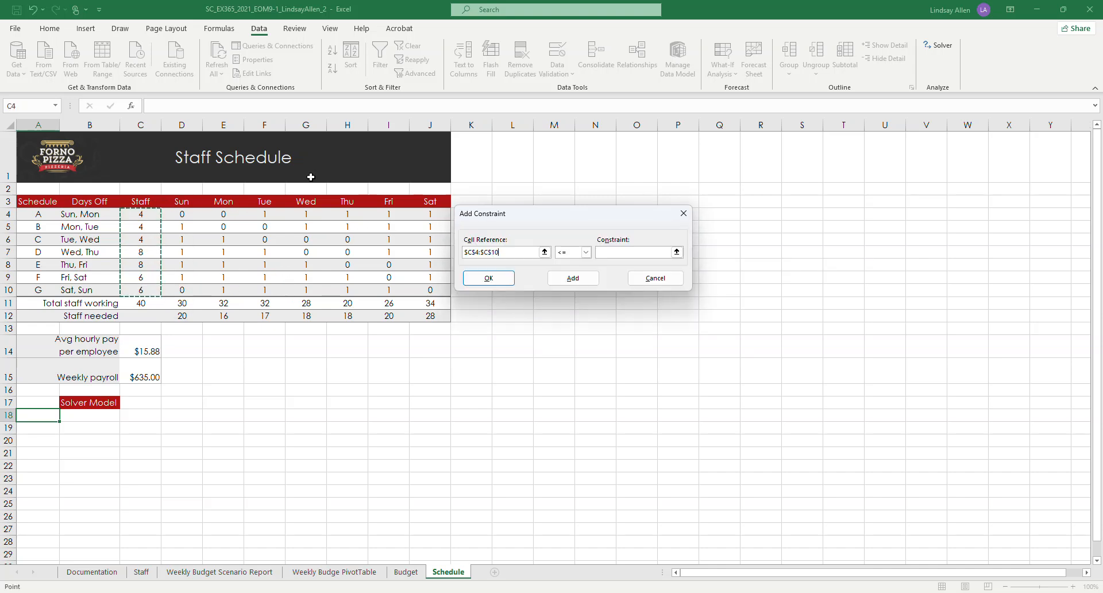
left_click(587, 252)
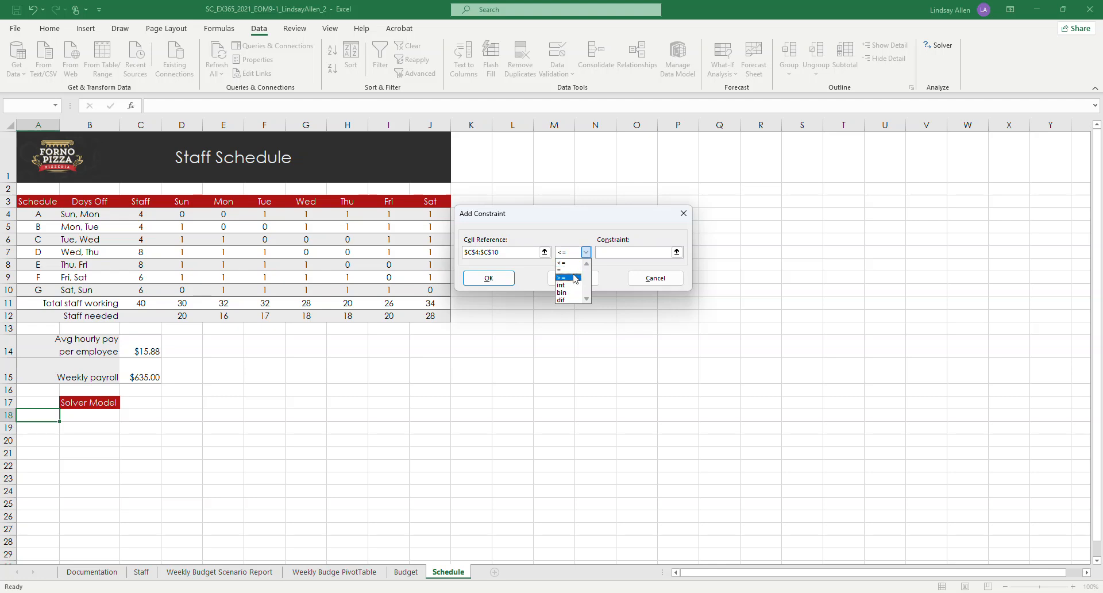
left_click(570, 263)
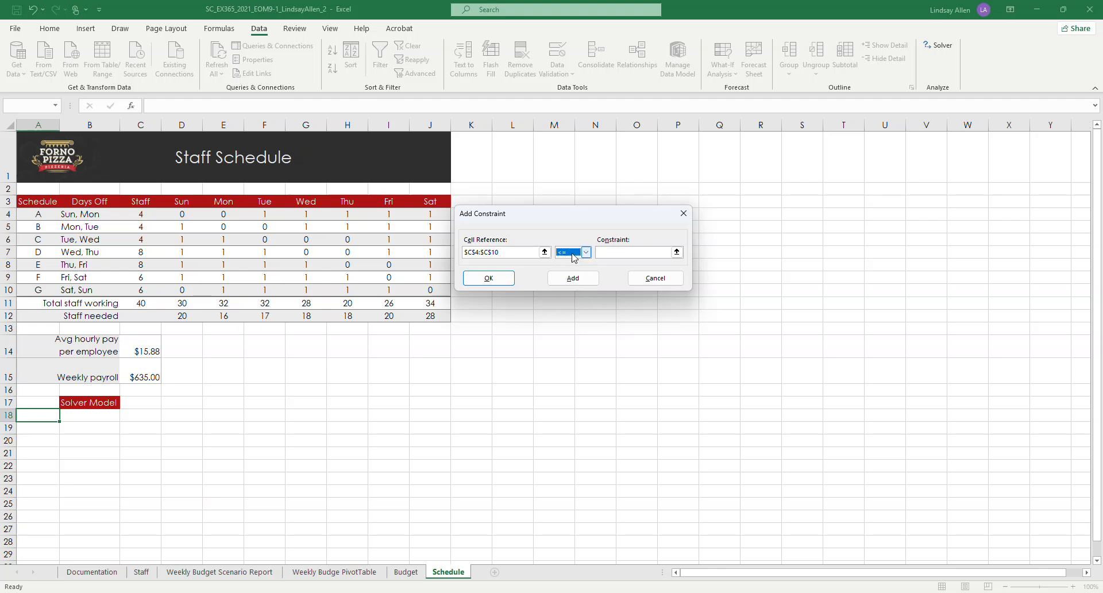
left_click(606, 253)
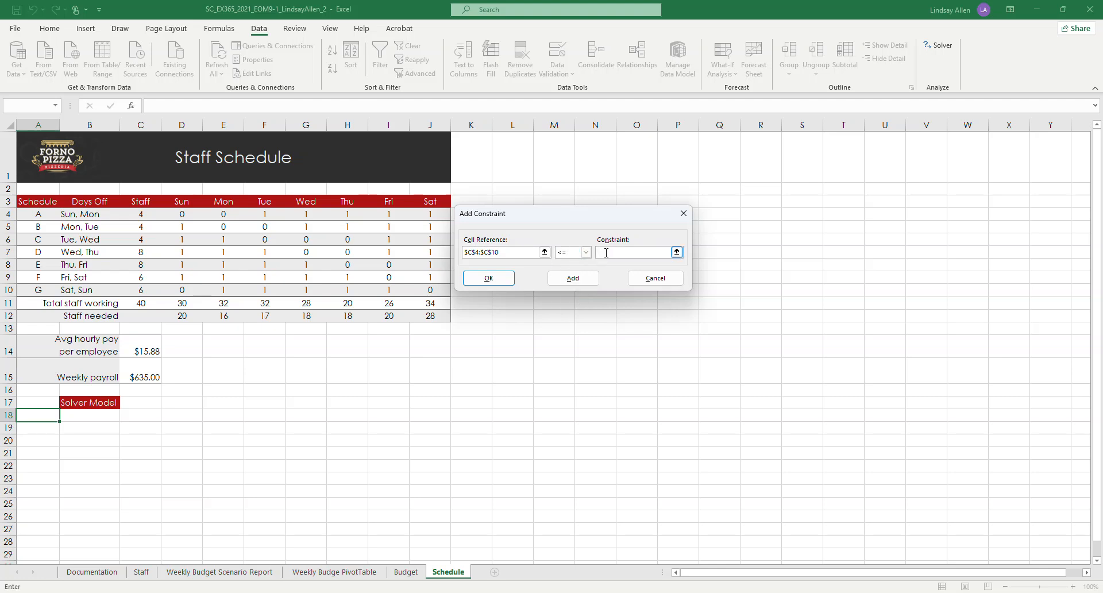
type("8")
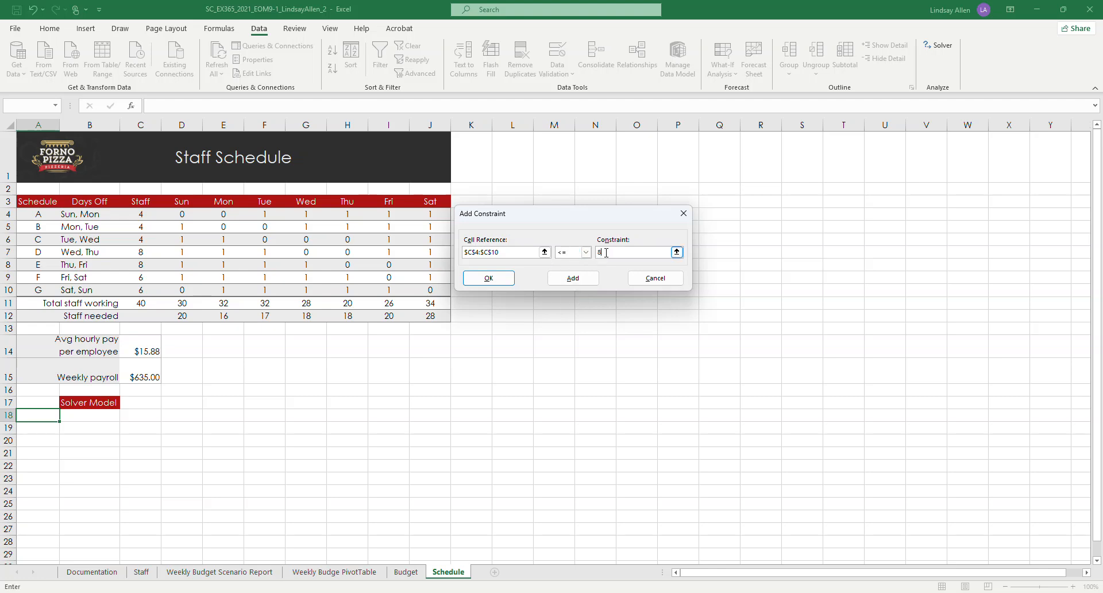
left_click(589, 284)
Step: Add a Solver constraint requiring the staff range C4:C10 to be an integer, and finish adding constraints
left_click(494, 253)
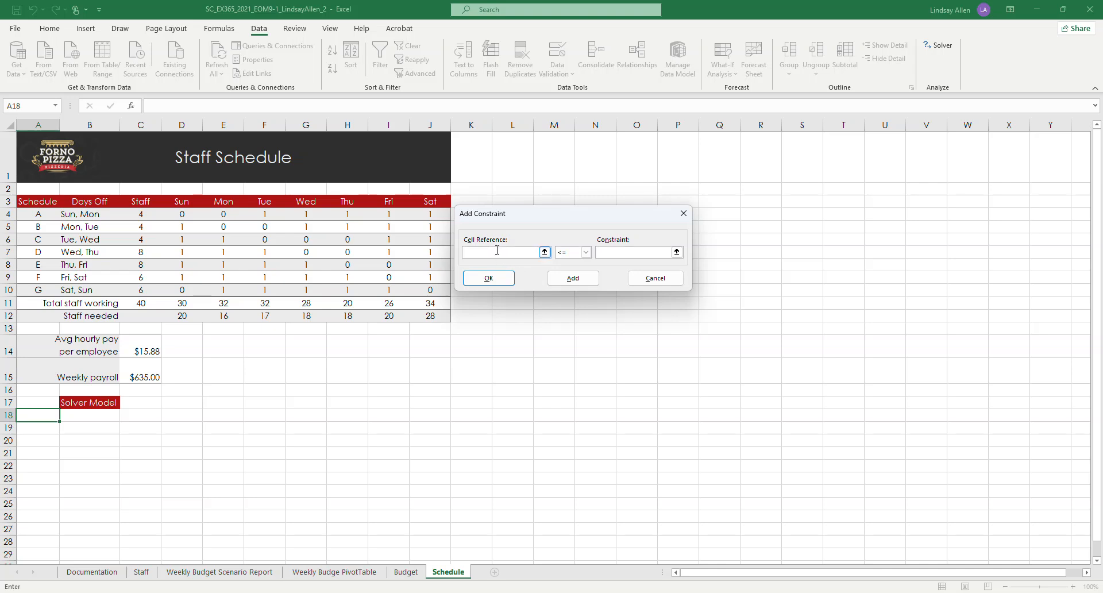
left_click(542, 252)
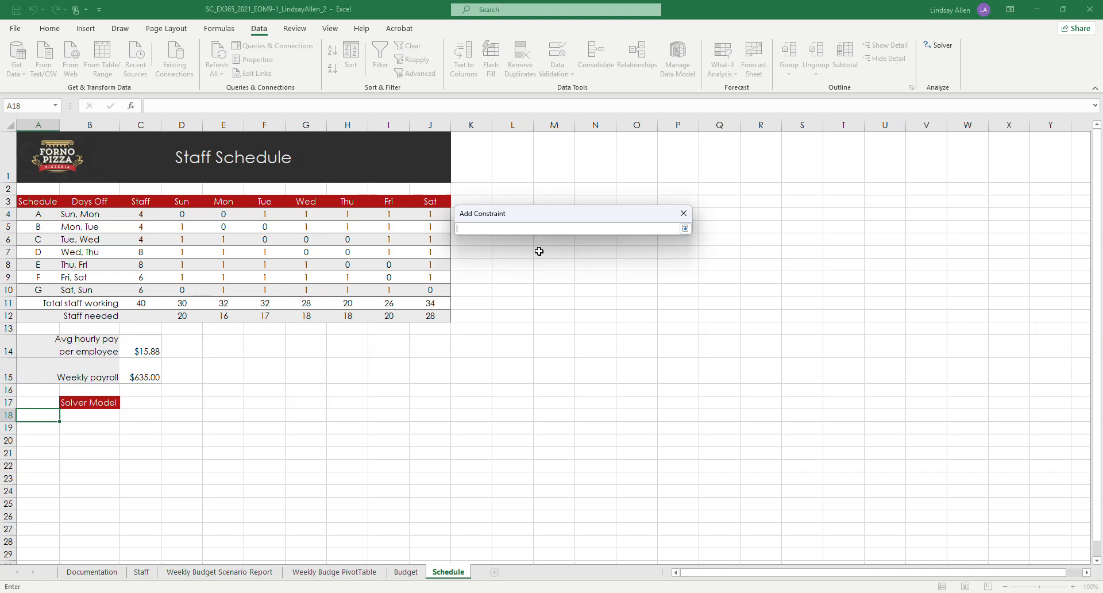
left_click(133, 214)
left_click_drag(134, 214, 138, 285)
key("Return")
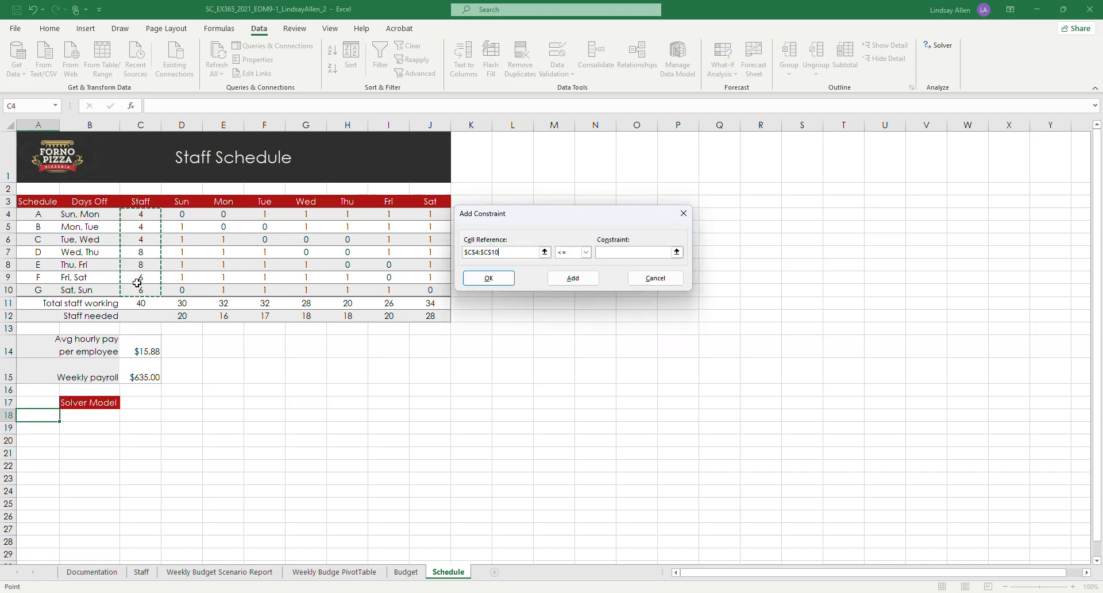
left_click(586, 253)
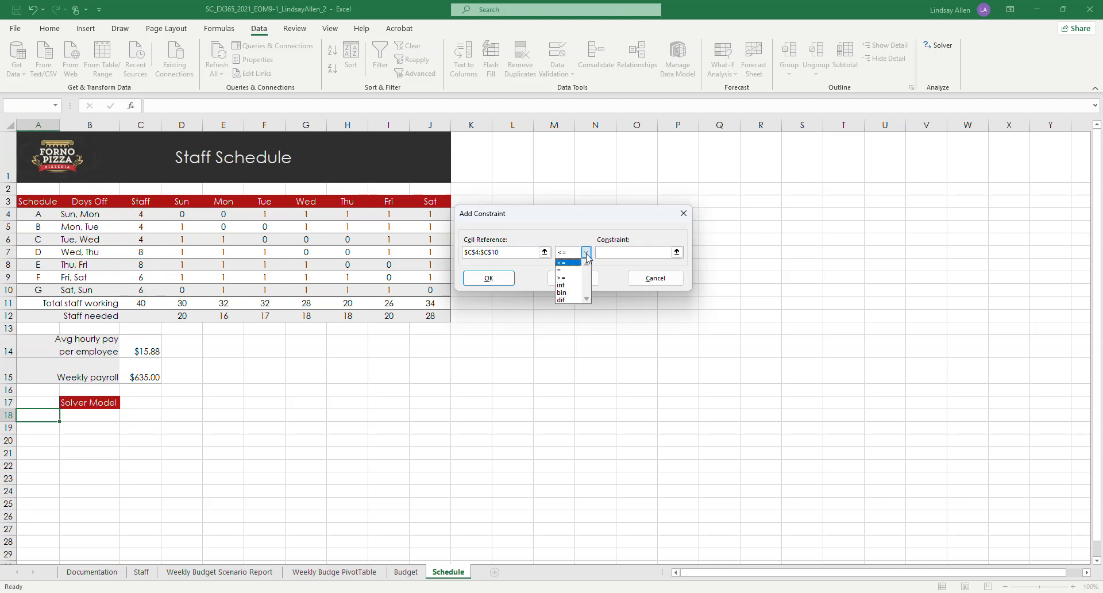
left_click(574, 285)
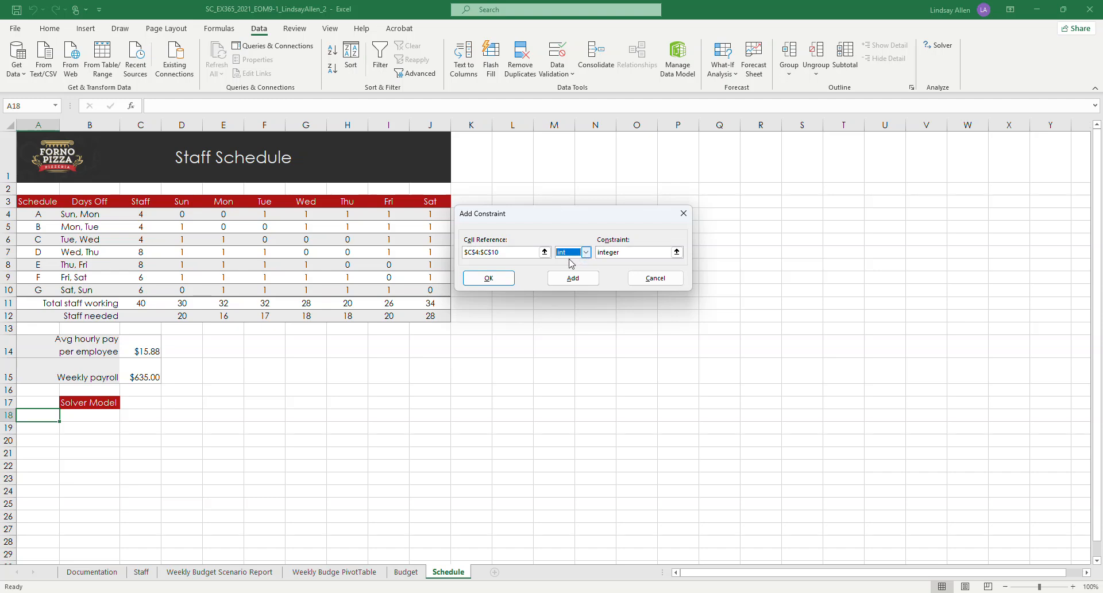
left_click(494, 279)
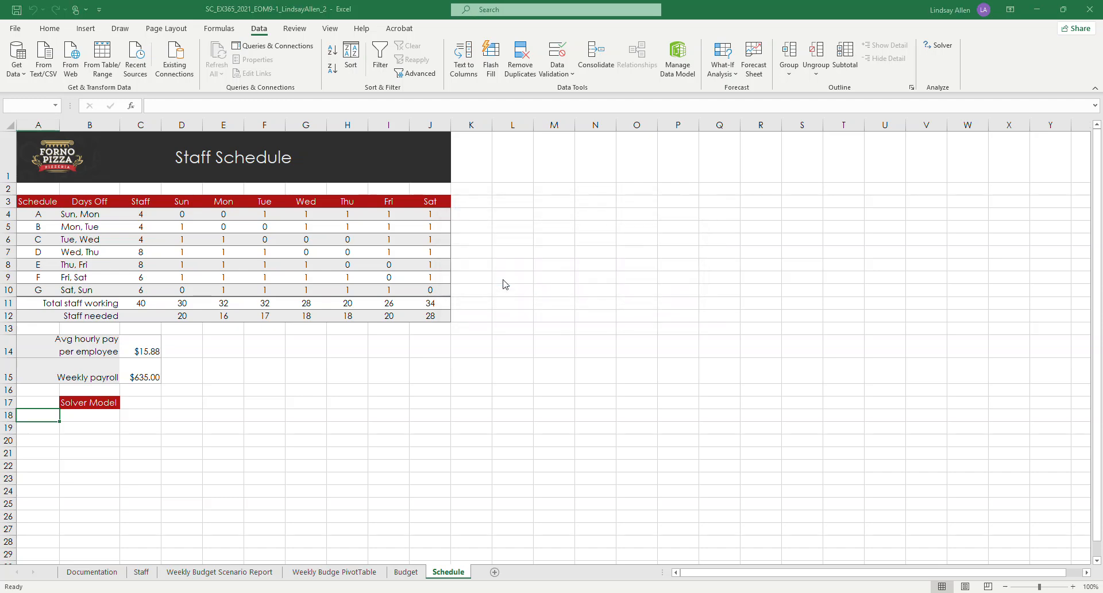
Step: Reopen the Solver parameters and add a constraint requiring total staff working D11:J11 to be >= staff needed D12:J12
left_click(940, 45)
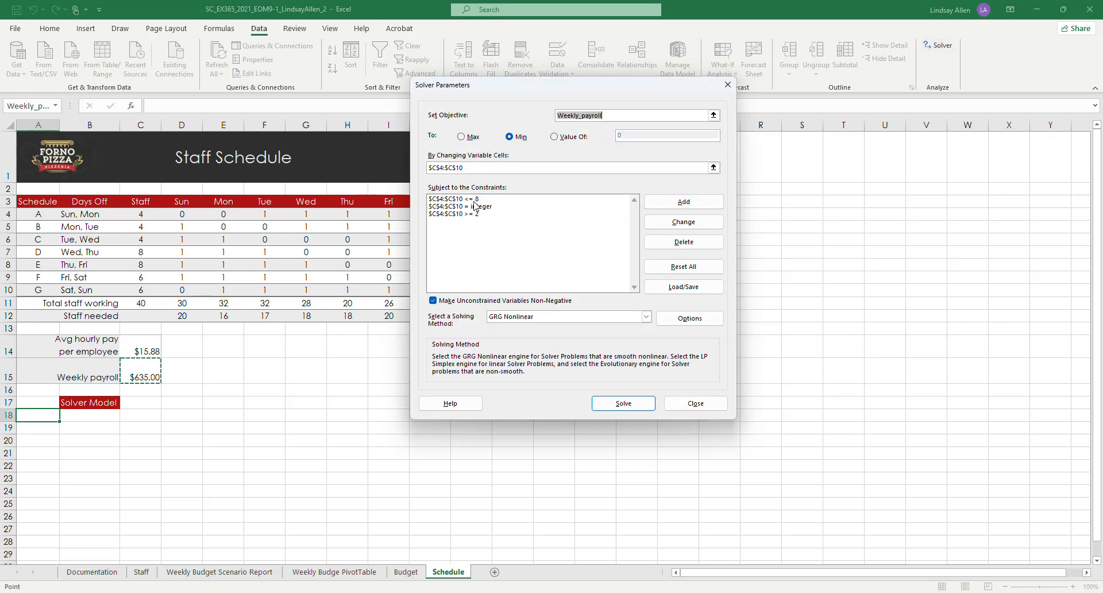
left_click(680, 204)
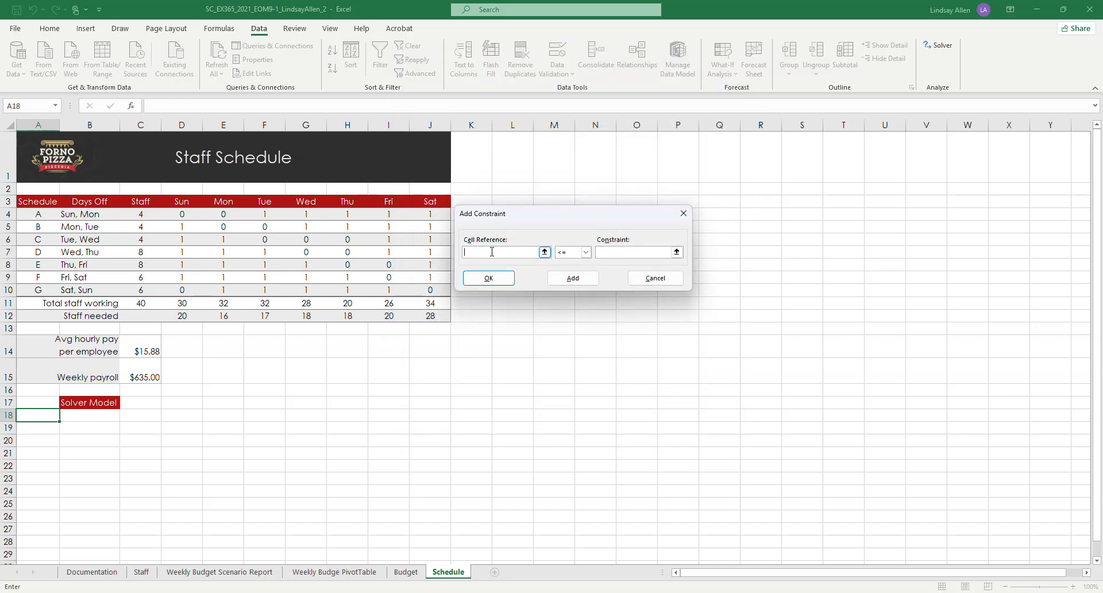
left_click(544, 253)
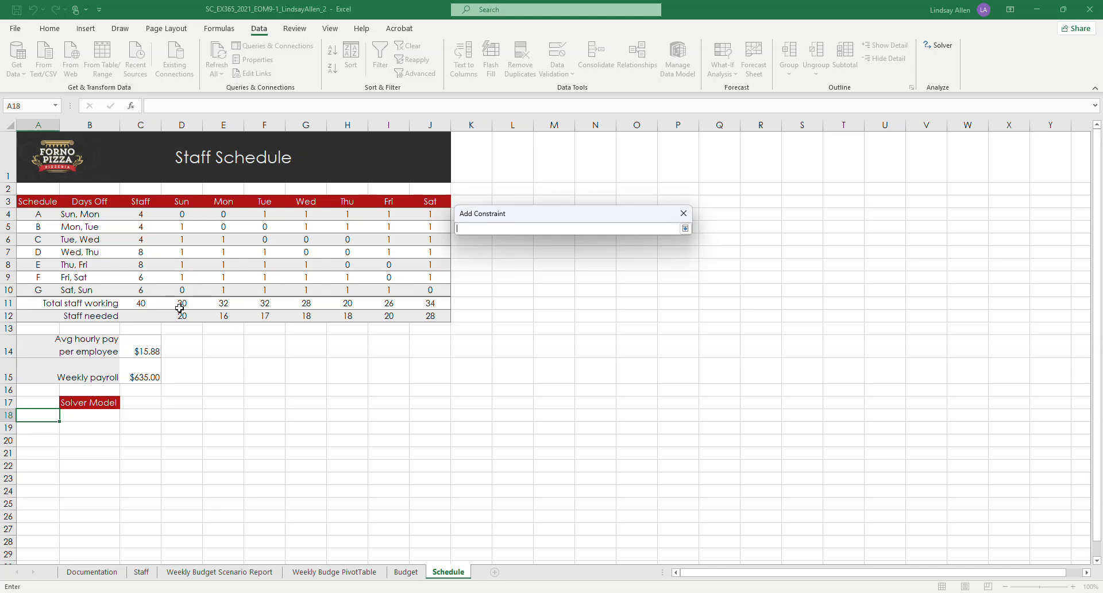
left_click_drag(179, 307, 423, 302)
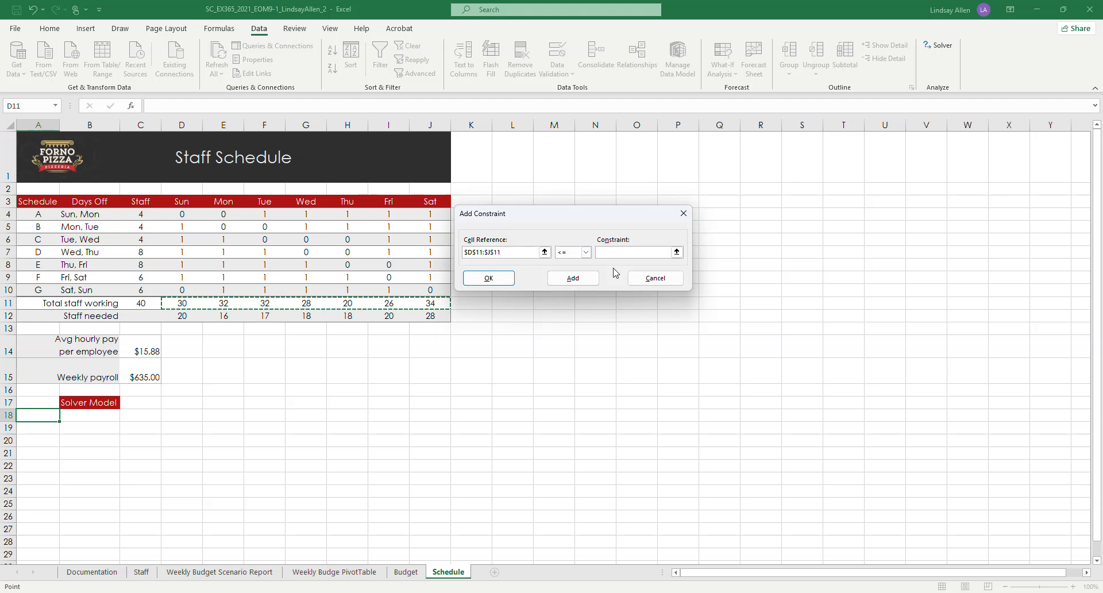
left_click(586, 257)
left_click(586, 253)
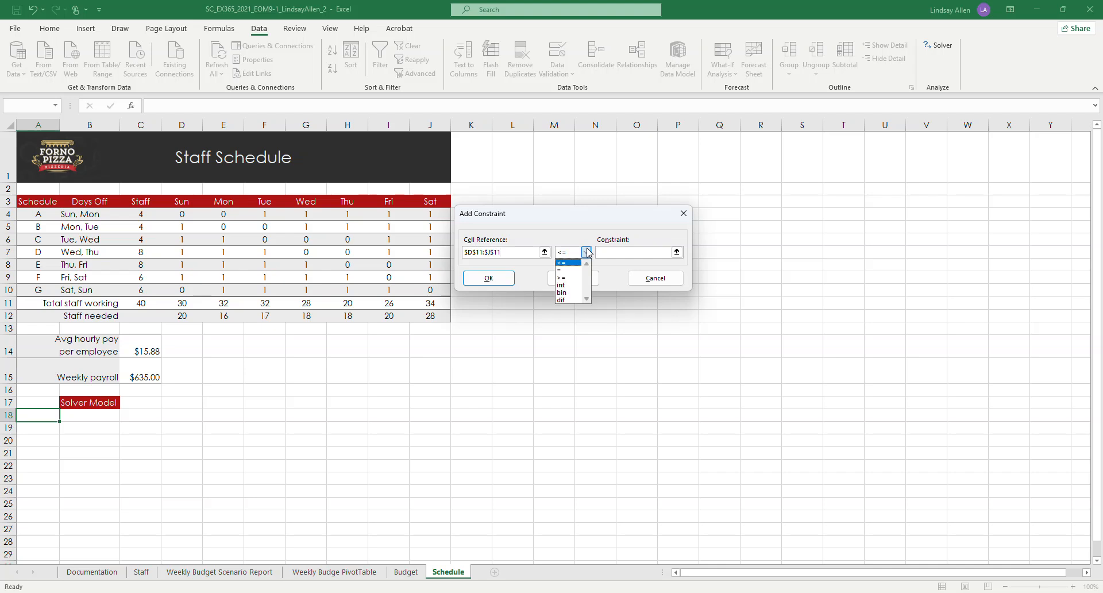
left_click(564, 277)
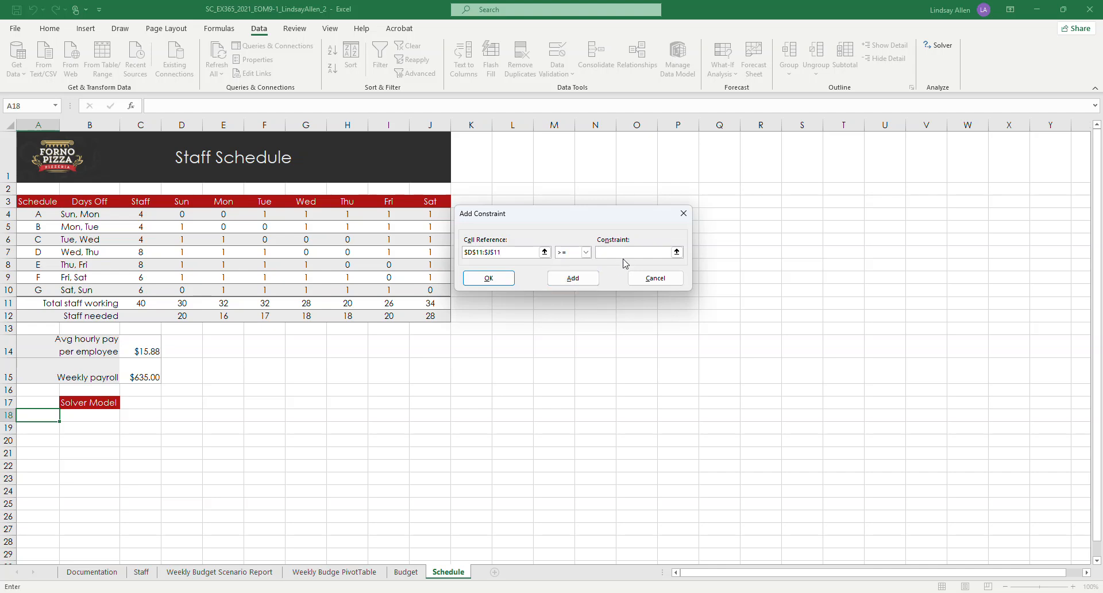
left_click(677, 252)
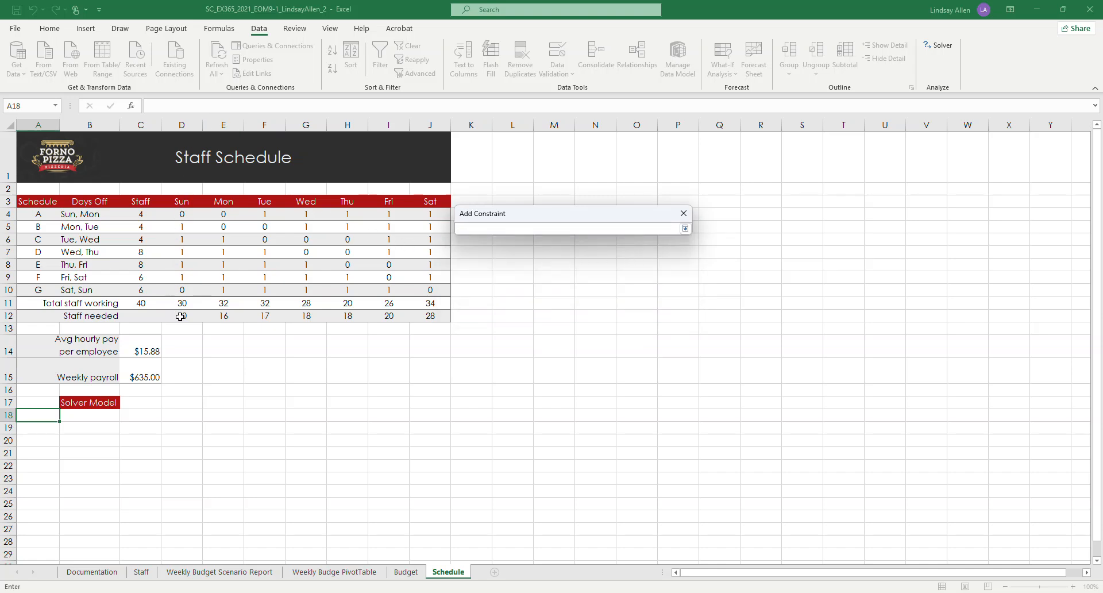
left_click_drag(181, 316, 431, 317)
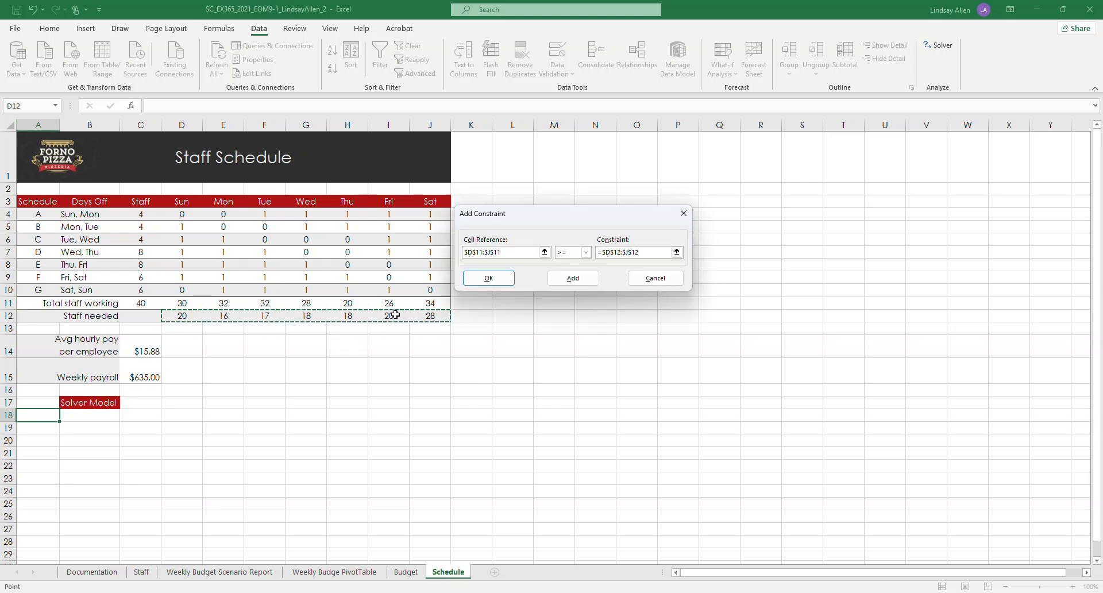
left_click(569, 279)
left_click(500, 282)
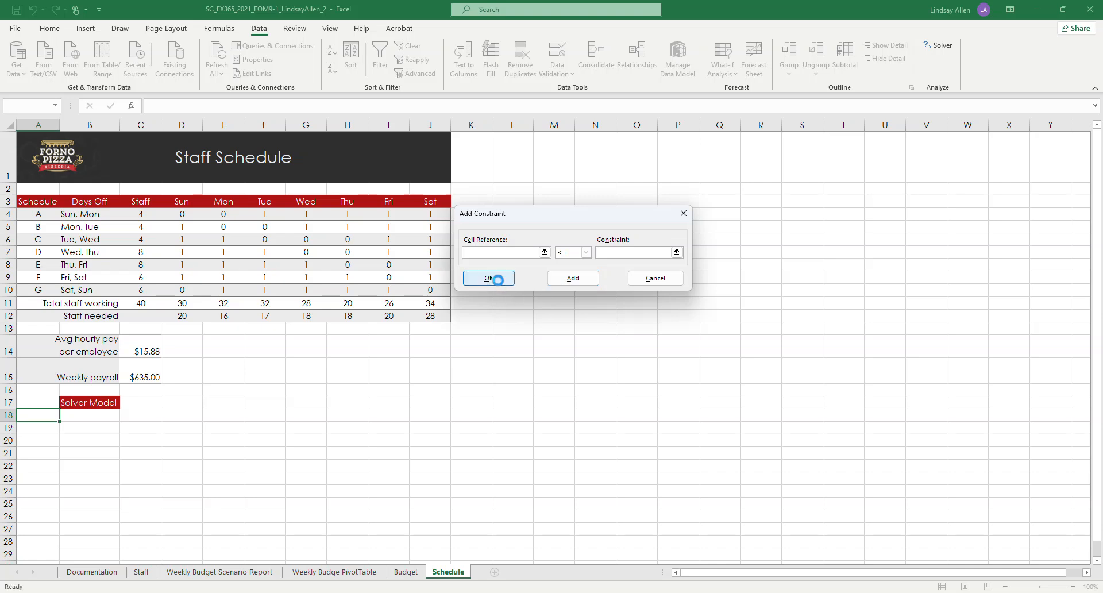
left_click(657, 279)
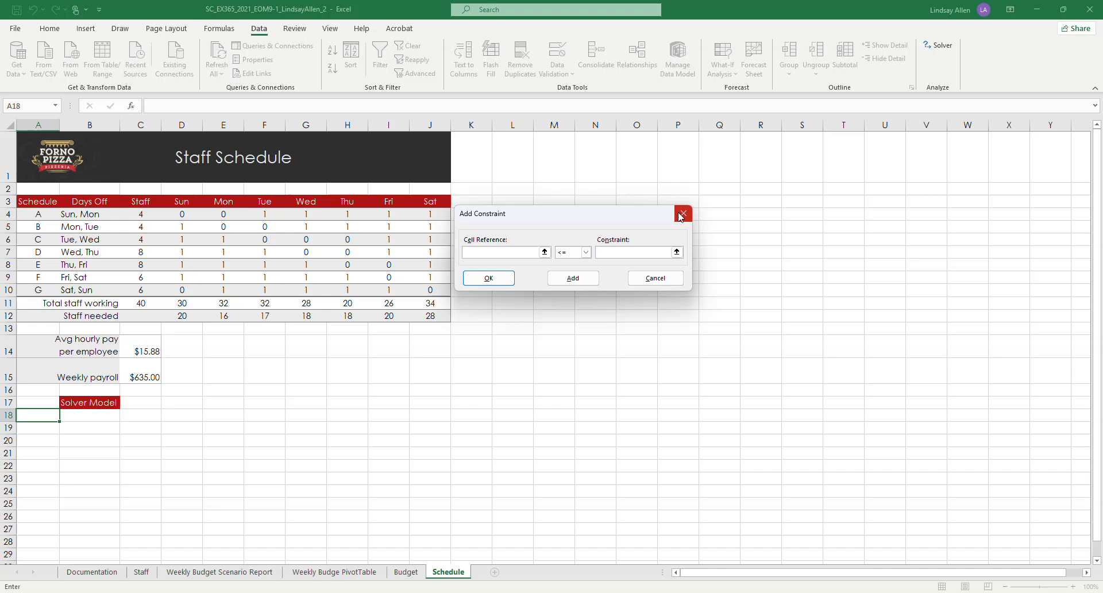
left_click(656, 278)
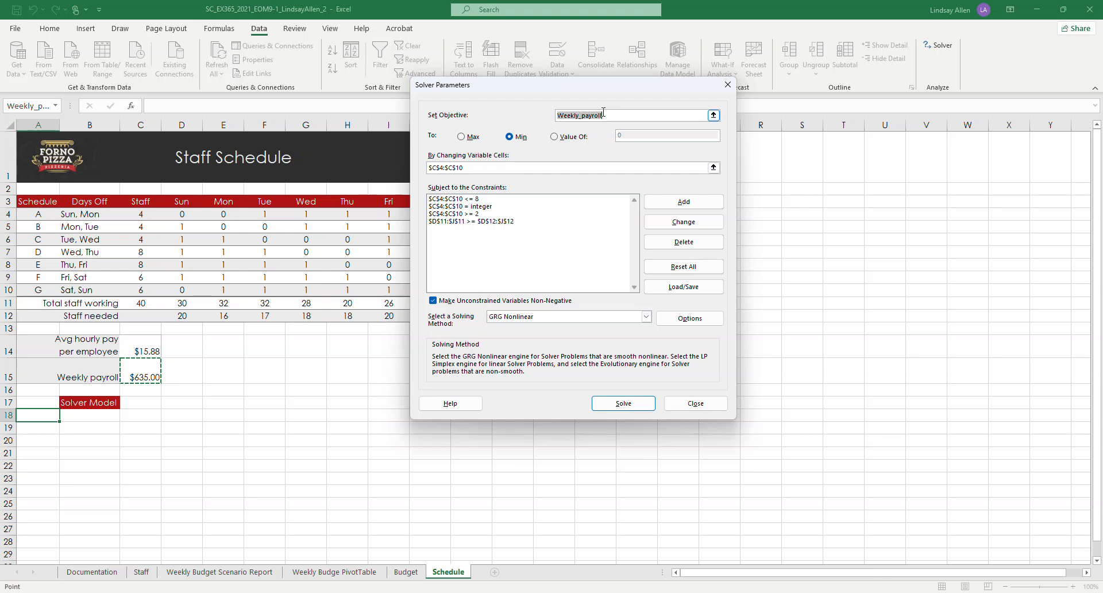
Step: Check the Word instructions for the solving method and set the Solver model in Excel to Simplex LP
left_click(451, 167)
left_click(624, 403)
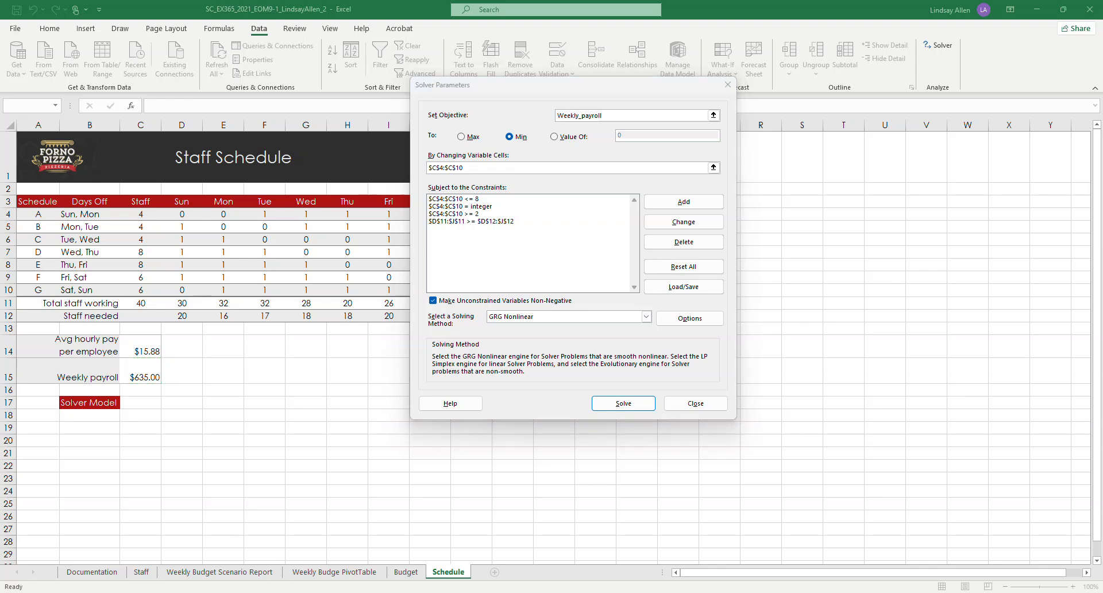
mouse_move(362, 590)
left_click(357, 551)
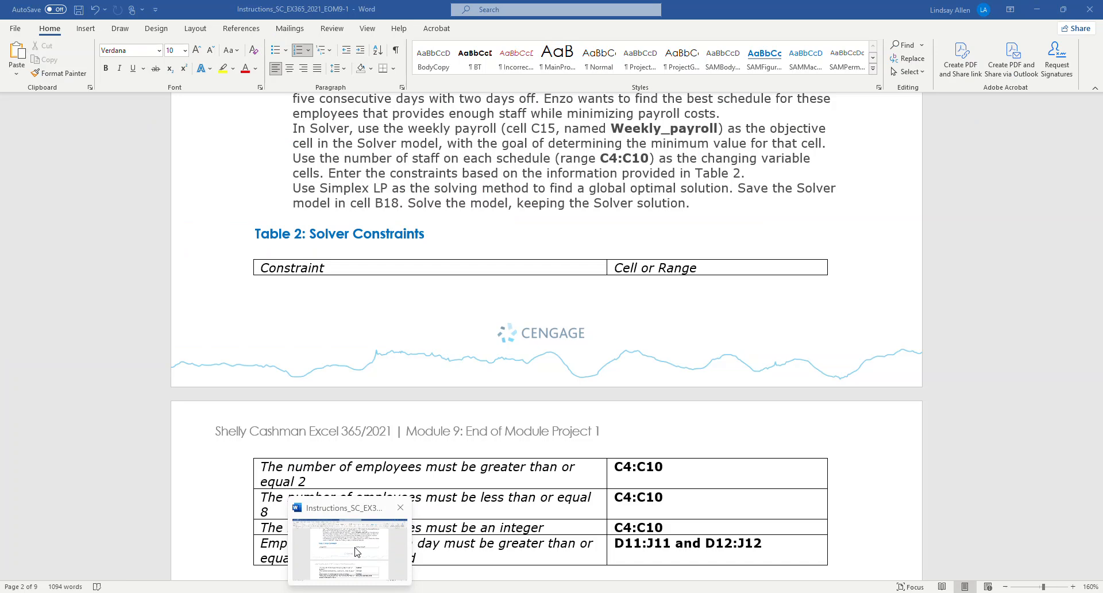
left_click(325, 591)
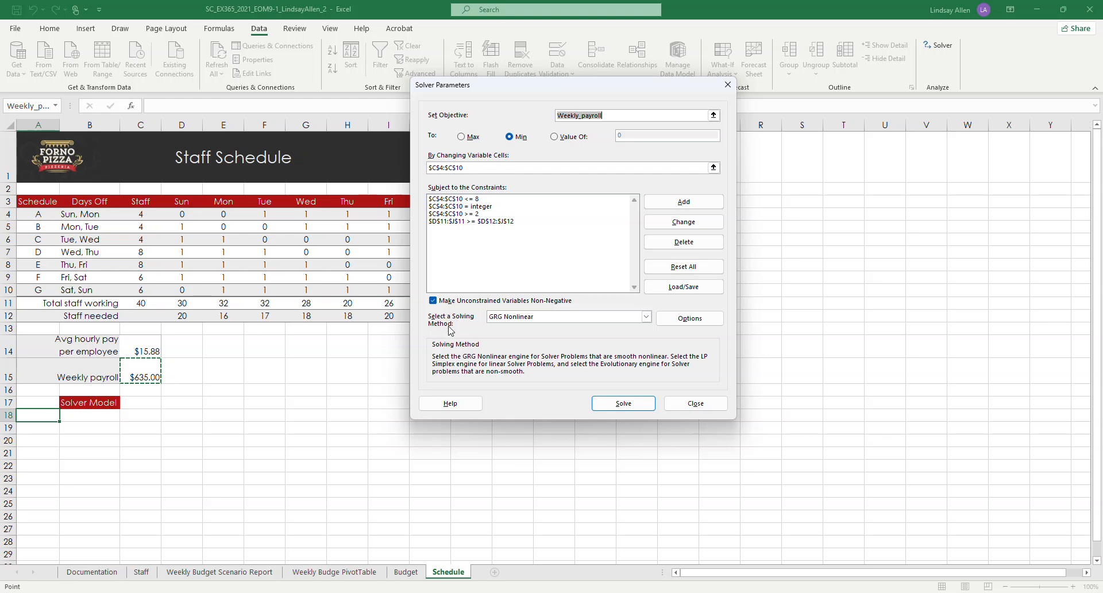
left_click(646, 316)
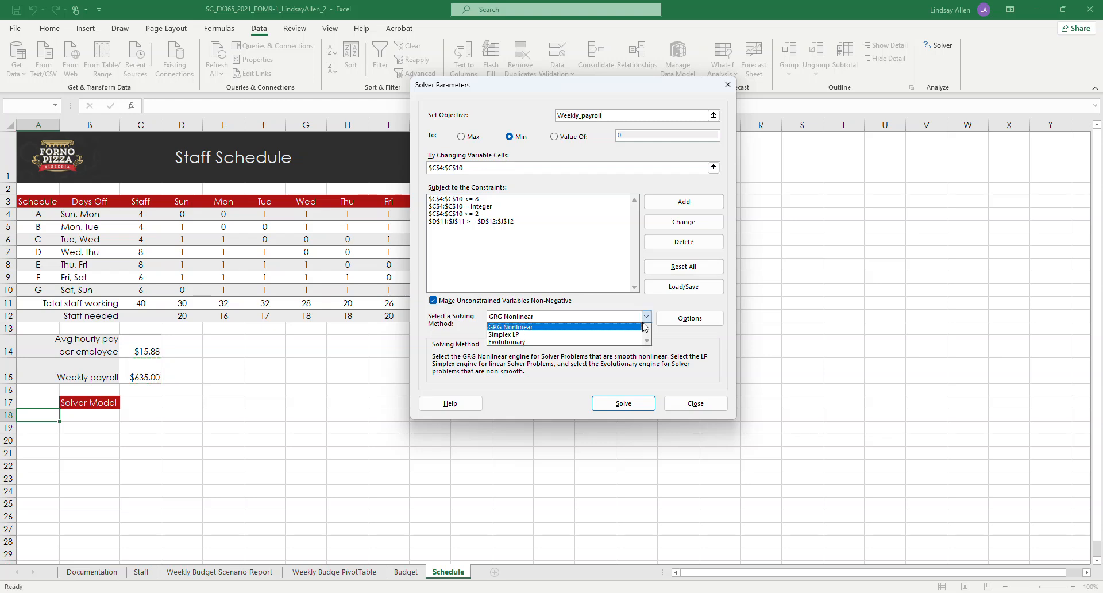
left_click(546, 335)
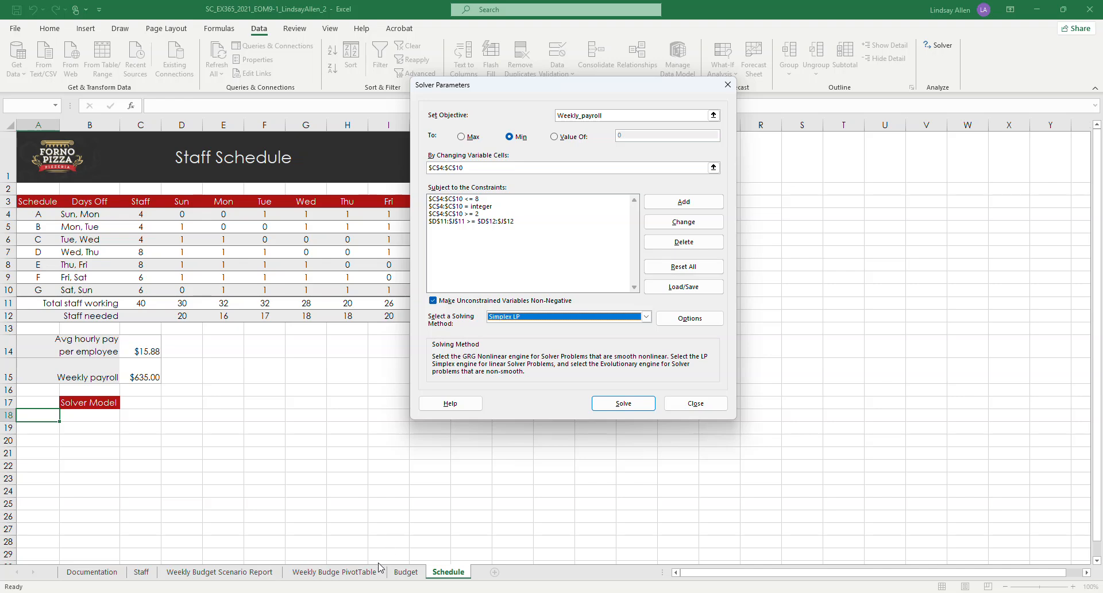
Step: Check the Word instructions for the save location and save the Solver model in Excel starting at cell B18
mouse_move(344, 591)
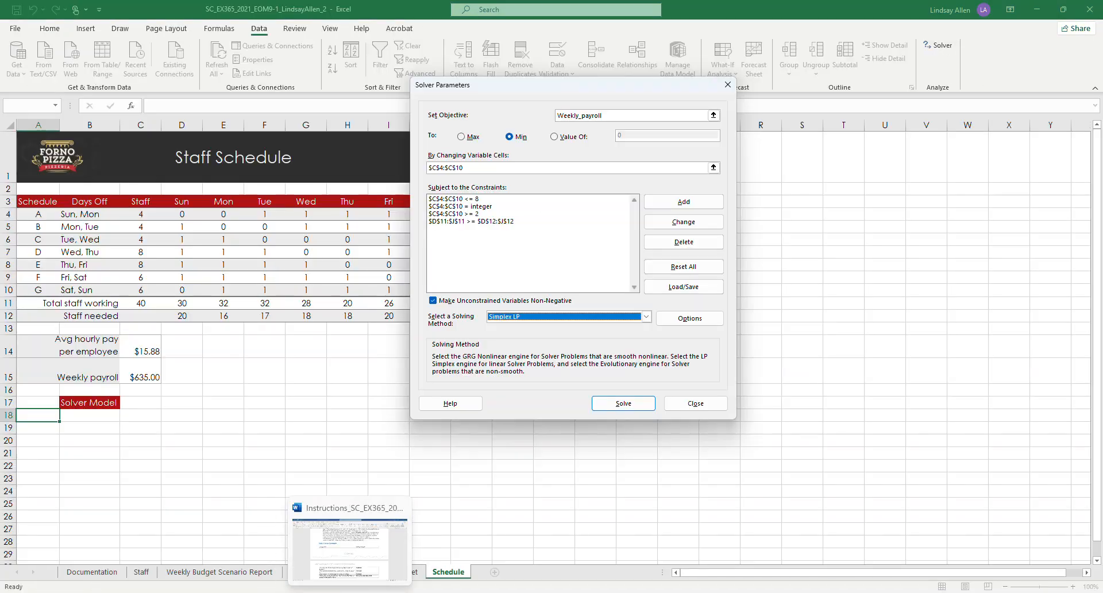
left_click(355, 575)
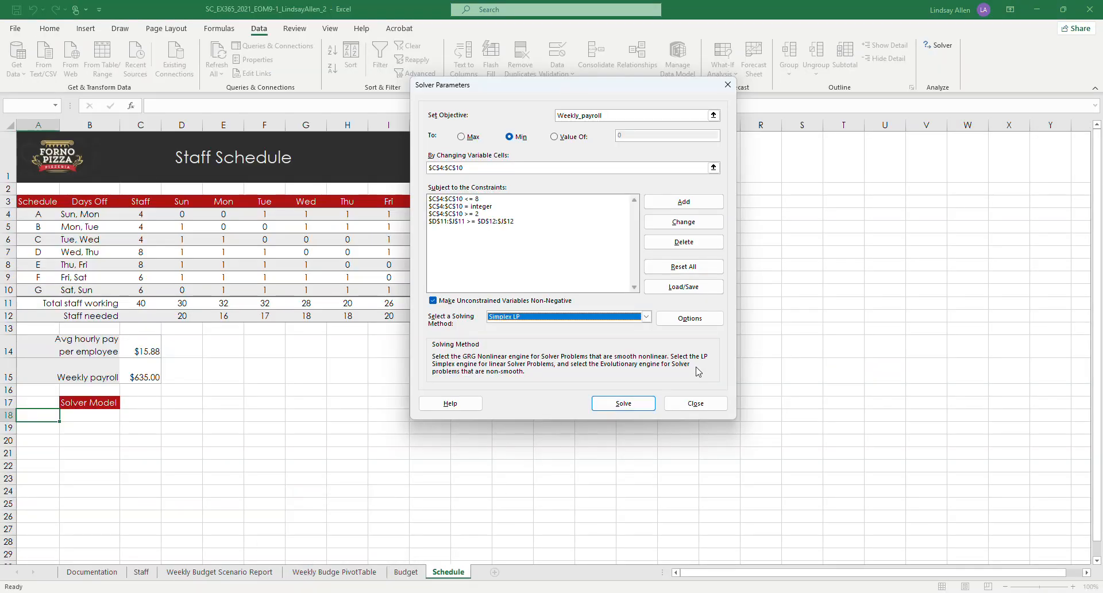
left_click(684, 287)
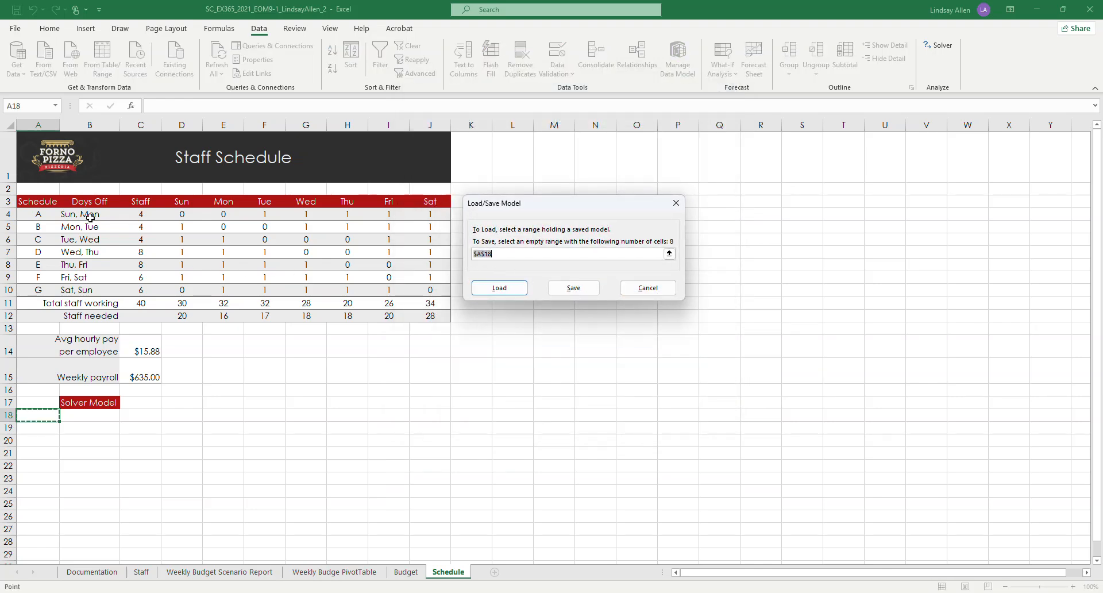
left_click(86, 419)
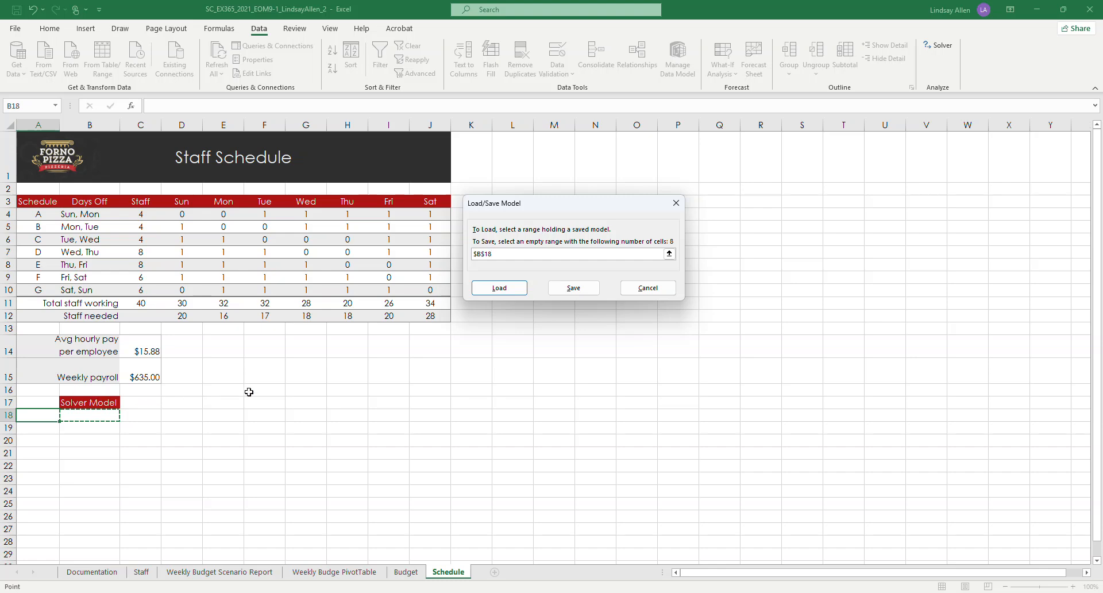
mouse_move(350, 592)
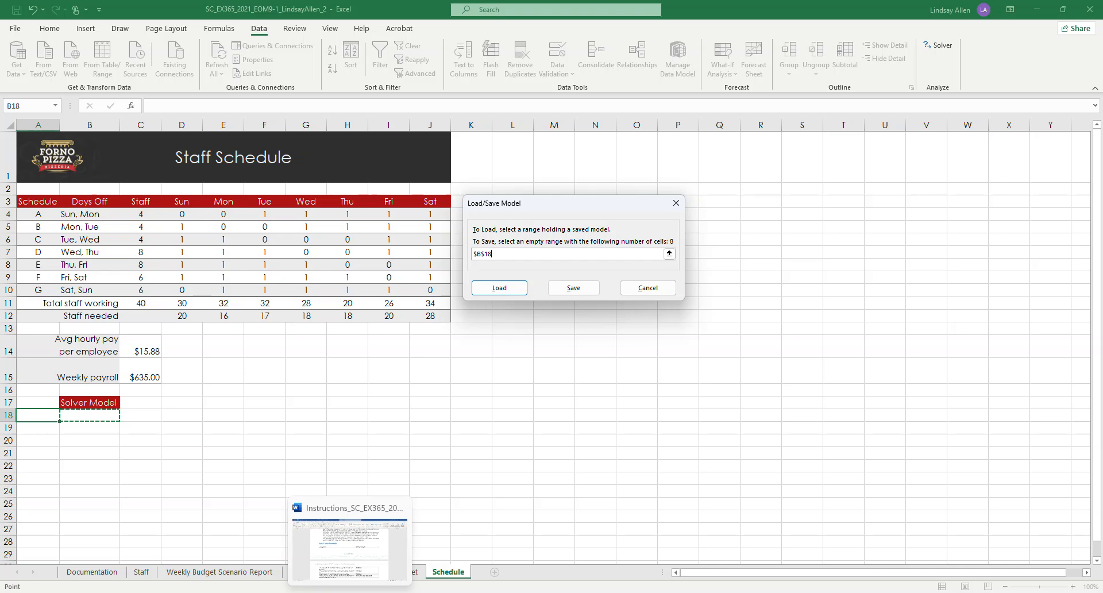
left_click(359, 568)
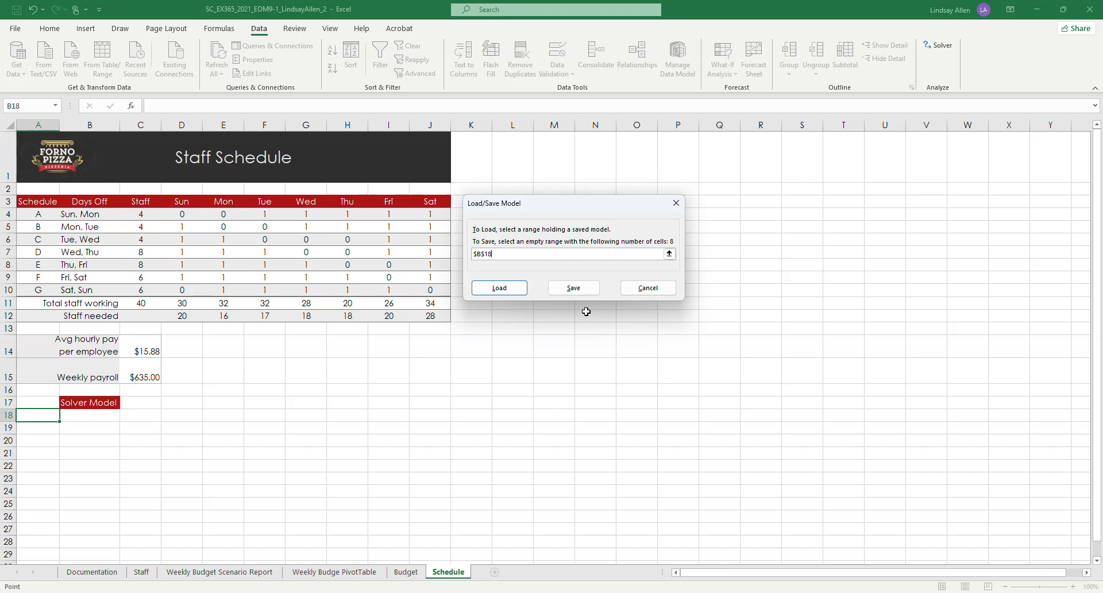
left_click(577, 289)
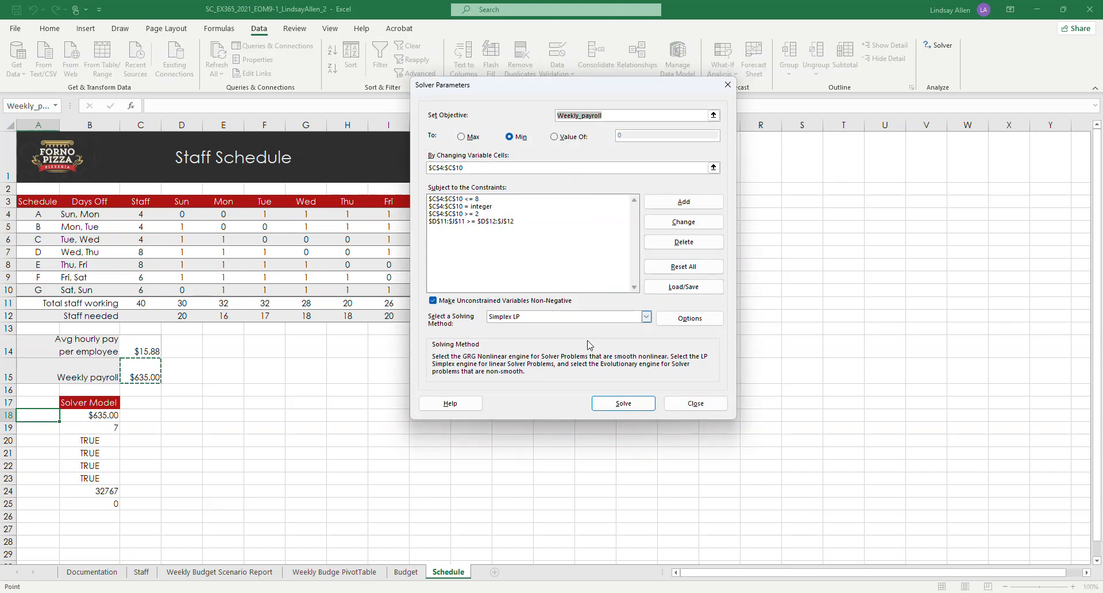
Step: Solve the model, check the Word instructions on the result option, and keep the Solver solution in Excel
left_click(619, 404)
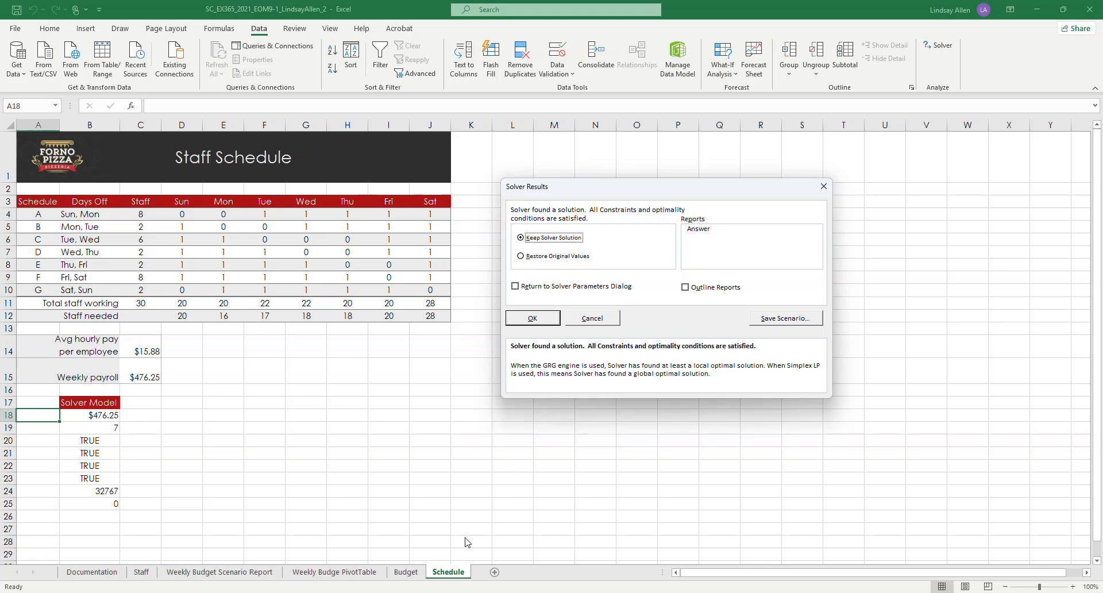
left_click(372, 565)
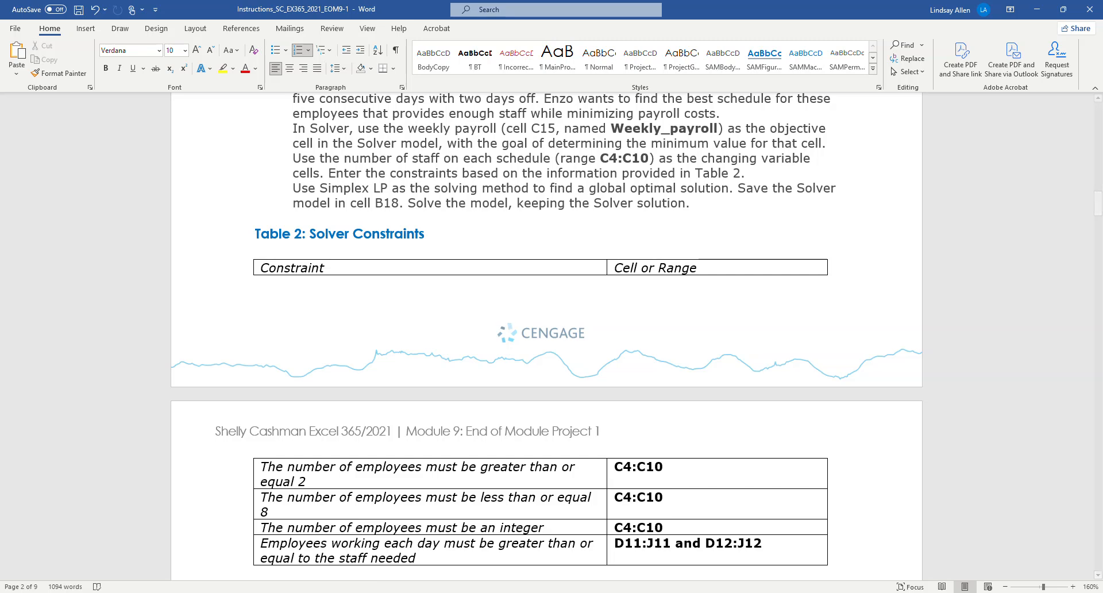
mouse_move(329, 591)
left_click(325, 549)
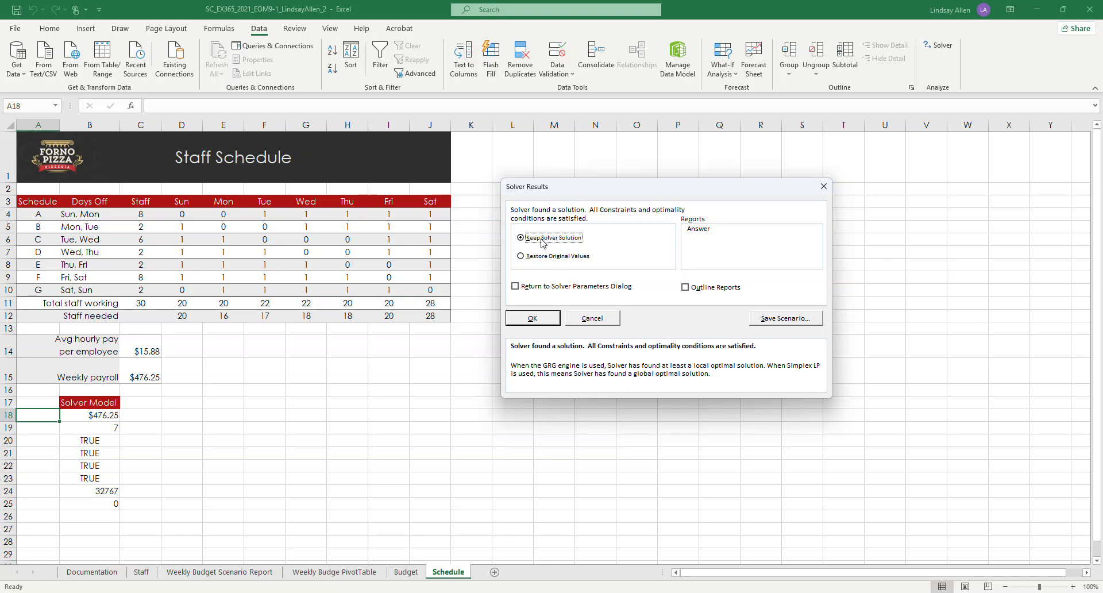
left_click(537, 320)
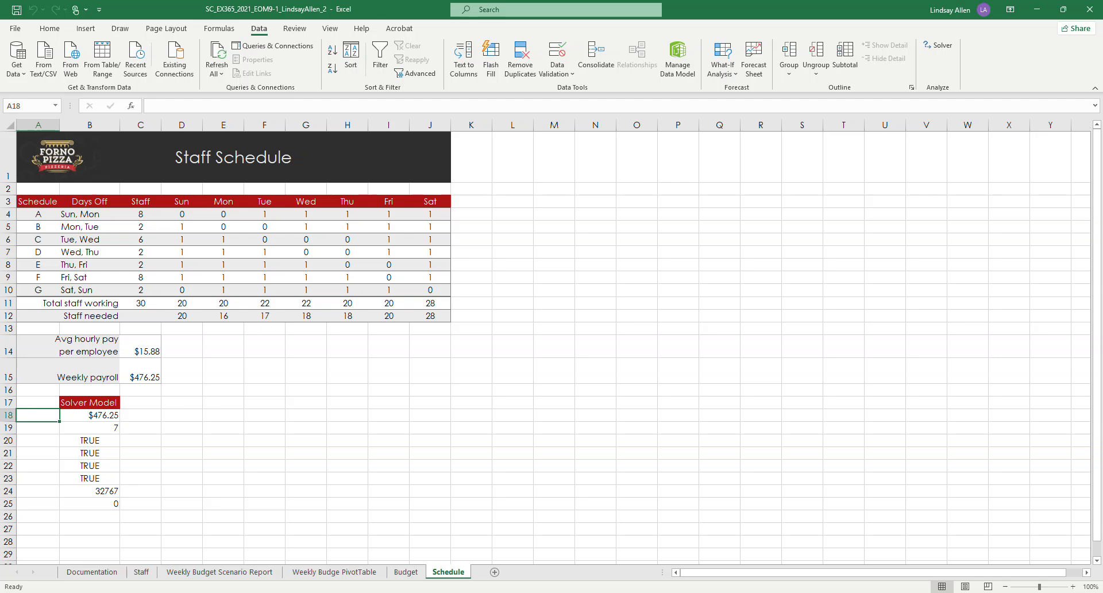
Step: Switch to the Word instructions and highlight the whole of instruction 10 about the Schedule worksheet's Solver model in yellow
mouse_move(350, 592)
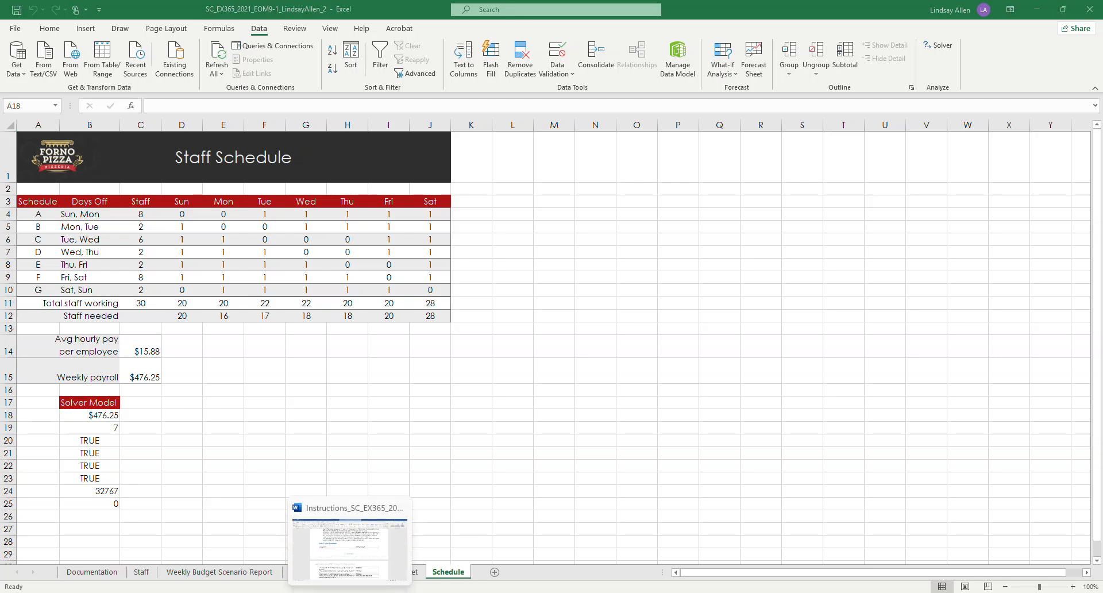
left_click(361, 569)
scroll(620, 304, "up", 1)
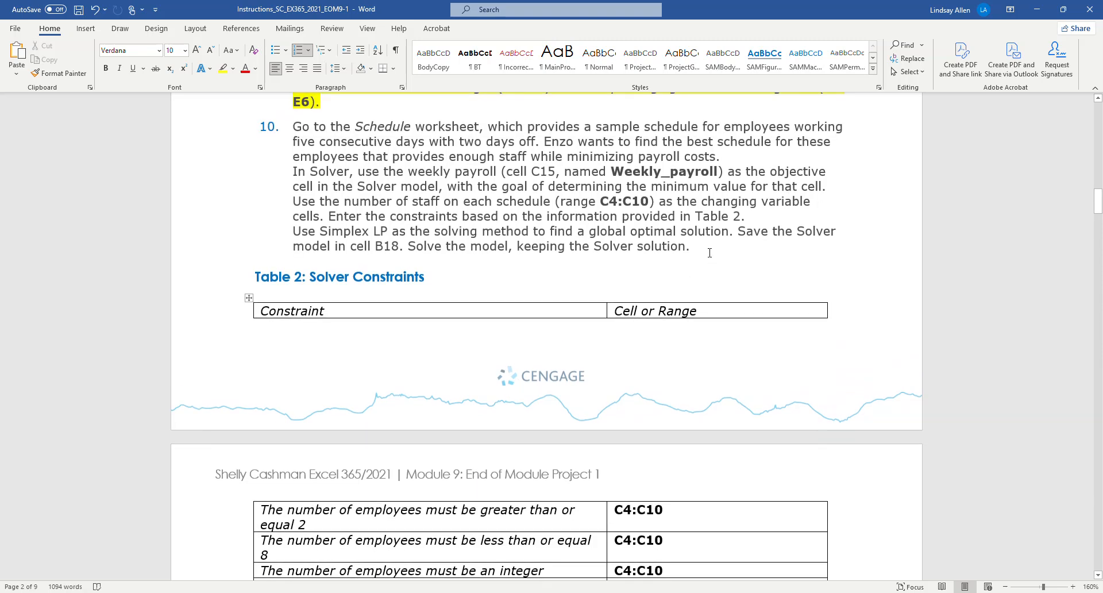
left_click_drag(709, 253, 292, 127)
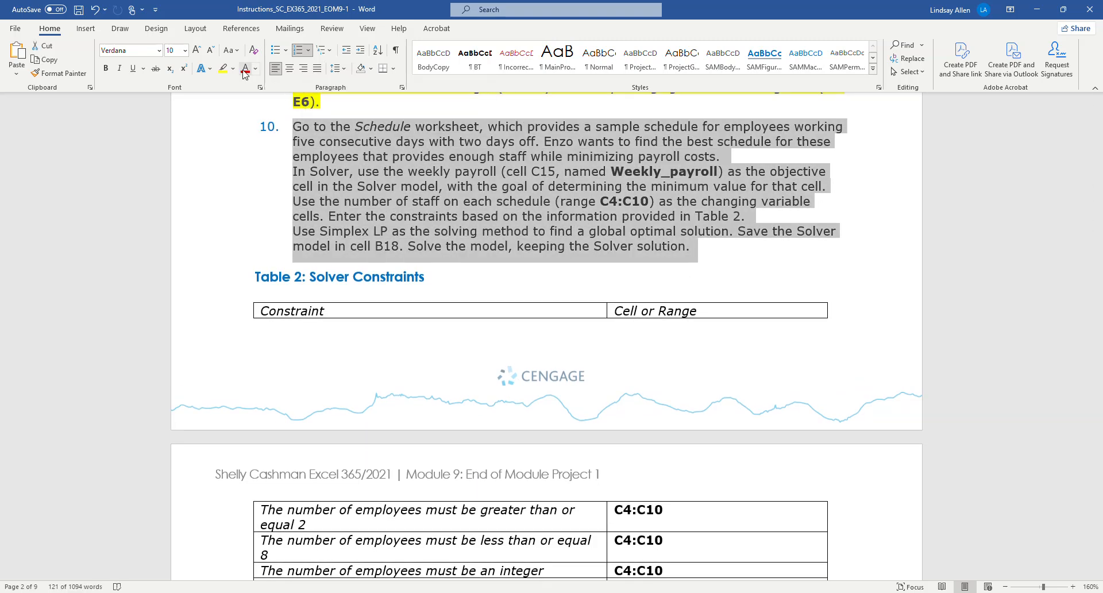
left_click(223, 68)
left_click(701, 265)
Step: Read instruction 11 in Word, return to Excel and solve the Schedule model again, keeping the solution and producing an Answer report
scroll(701, 266, "down", 2)
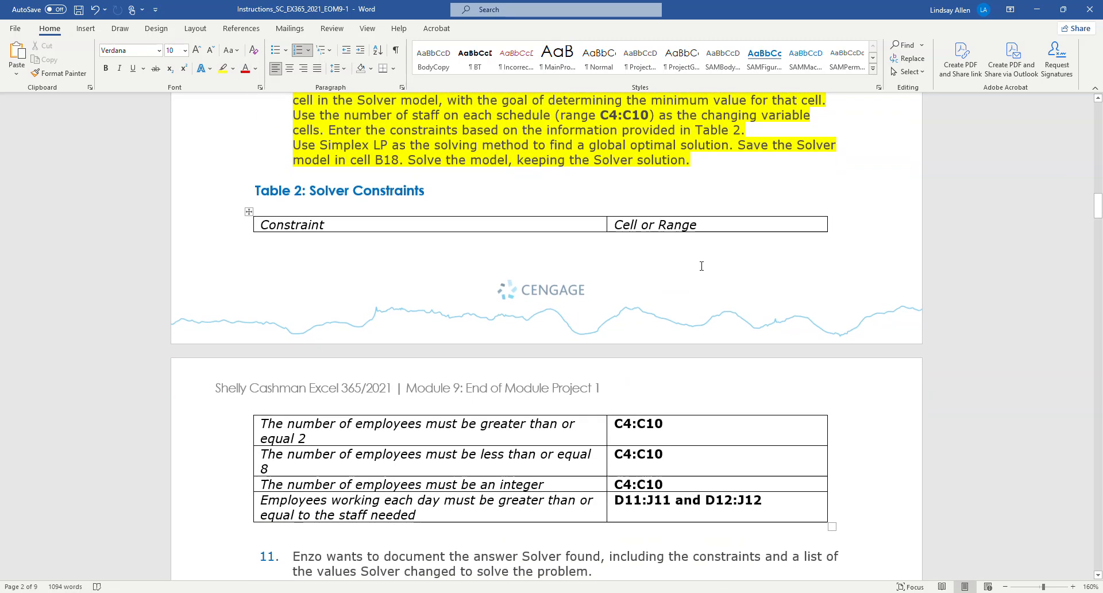
scroll(663, 269, "down", 6)
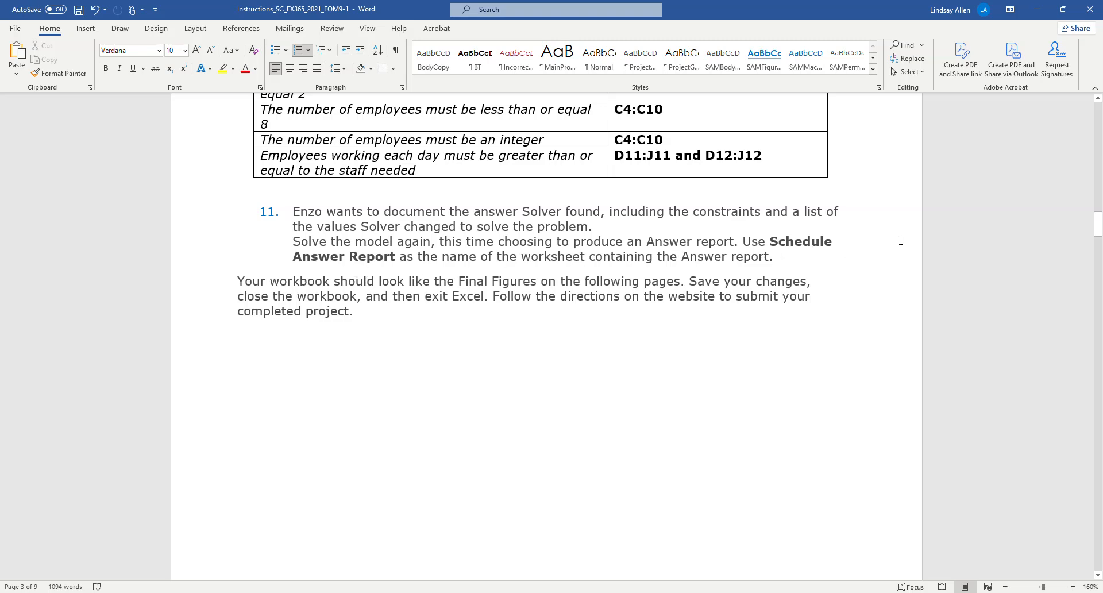
left_click(1038, 10)
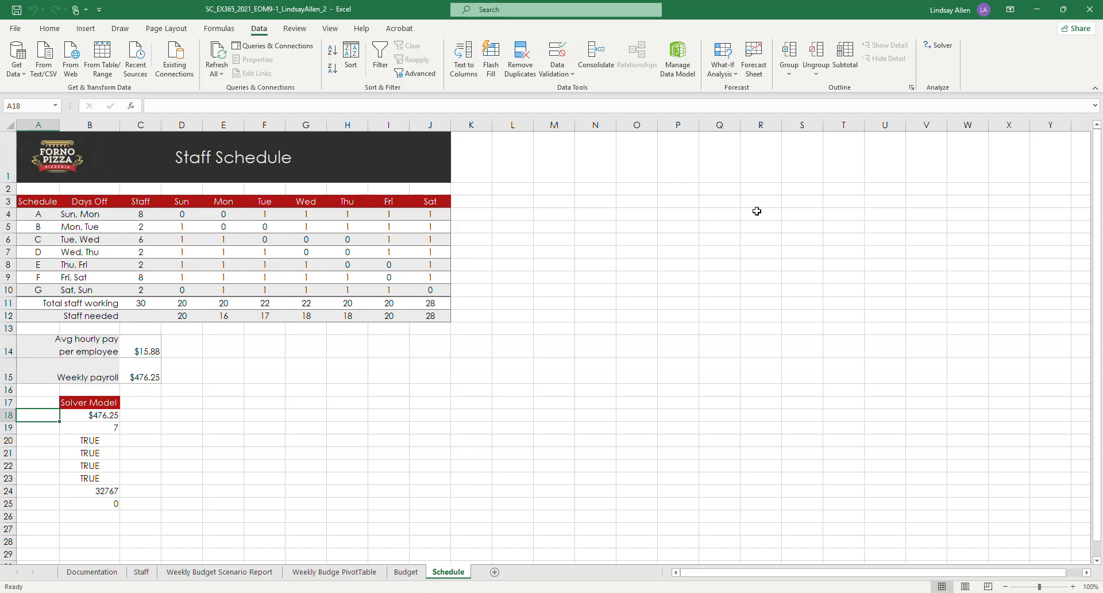
left_click(938, 46)
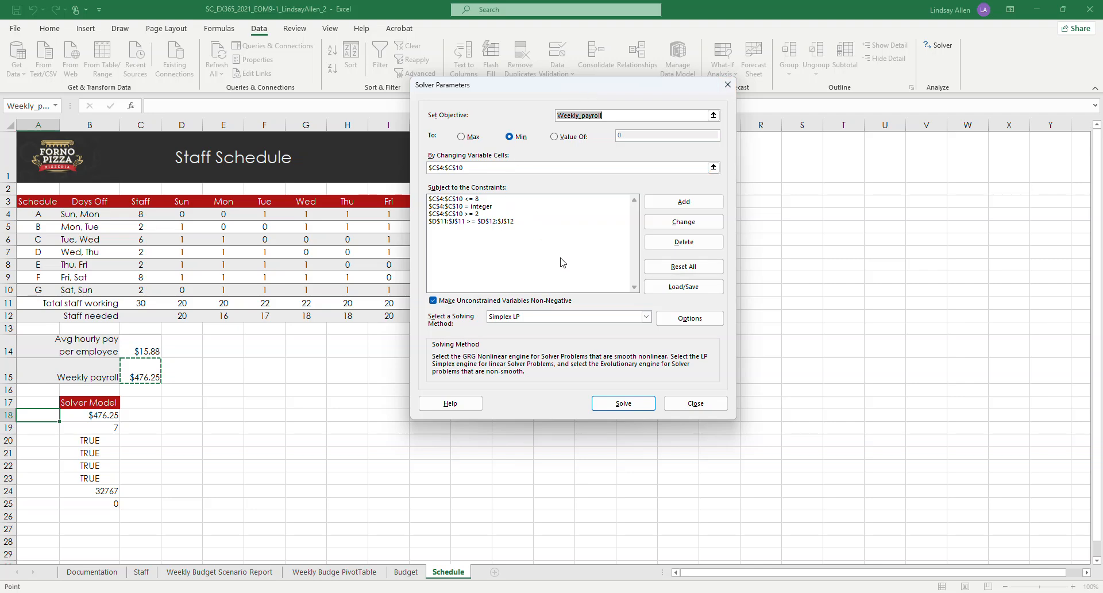
left_click(634, 404)
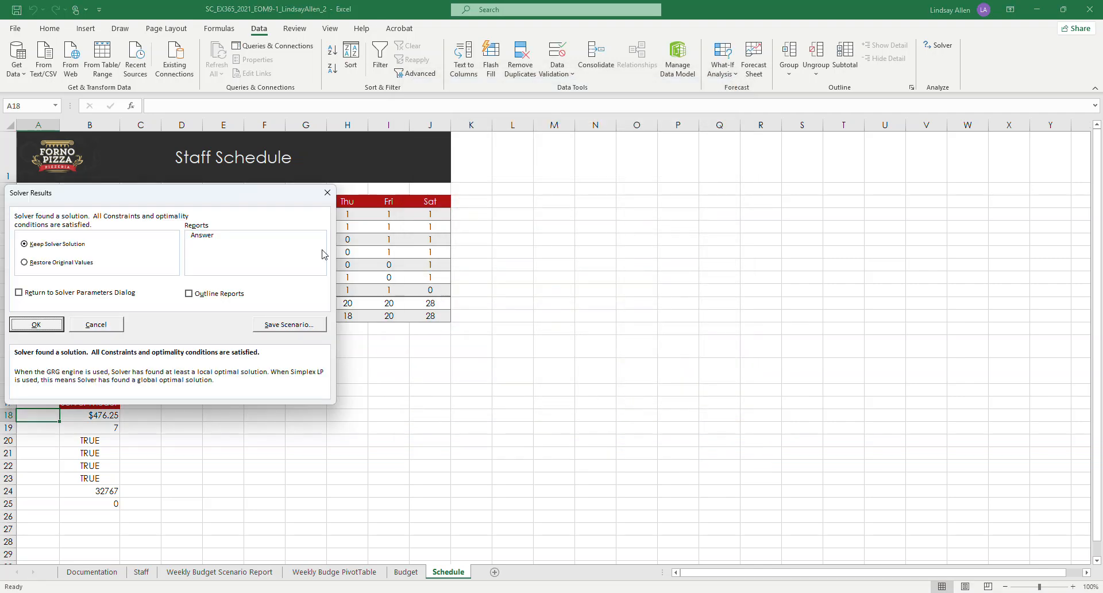
left_click_drag(235, 197, 686, 142)
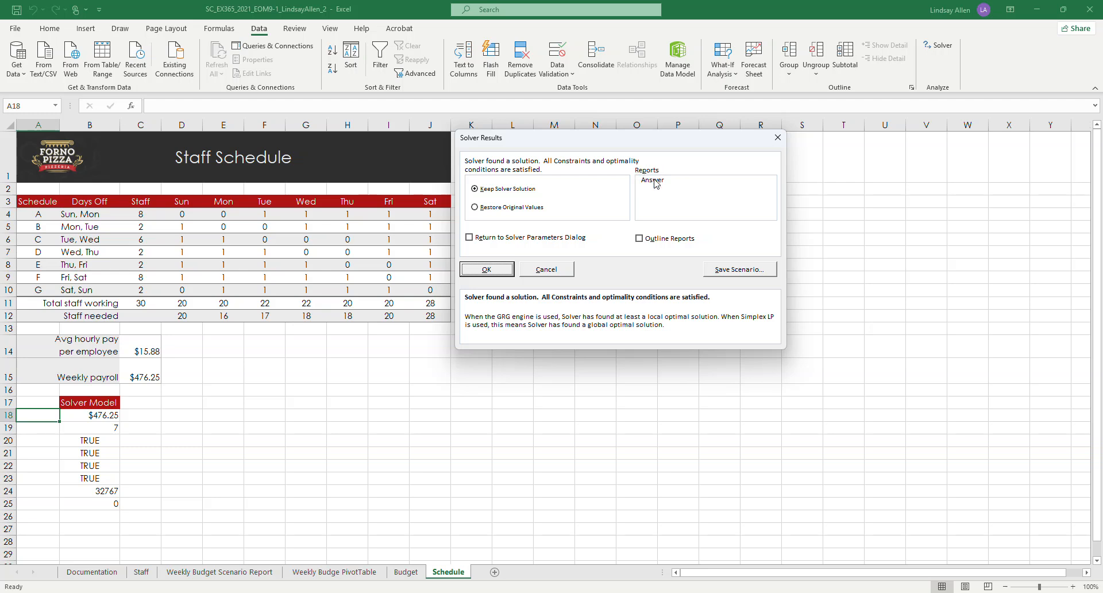
left_click(655, 181)
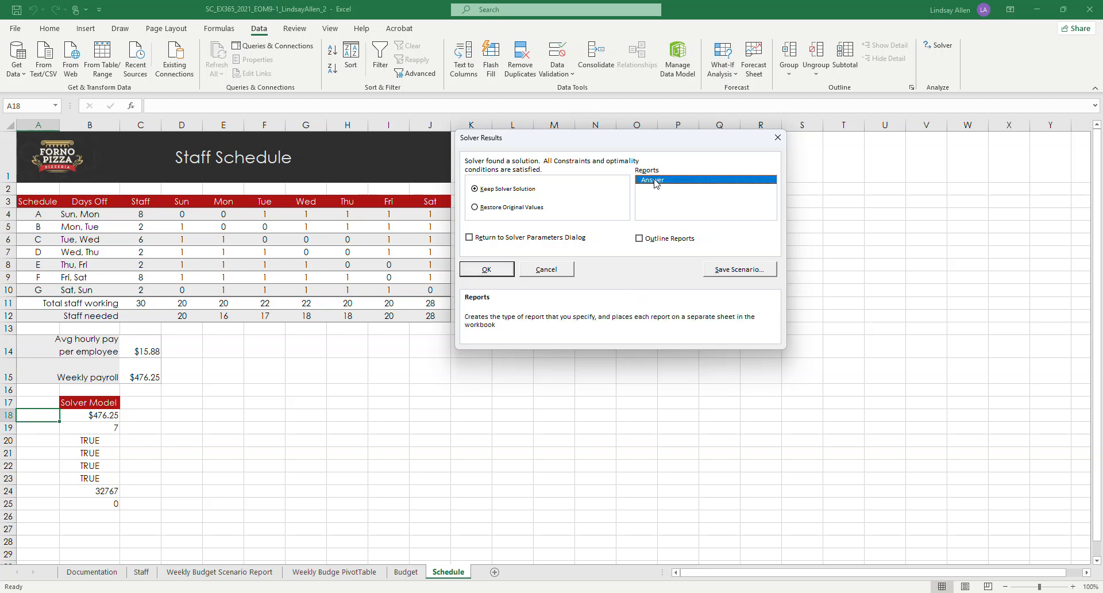
left_click(485, 271)
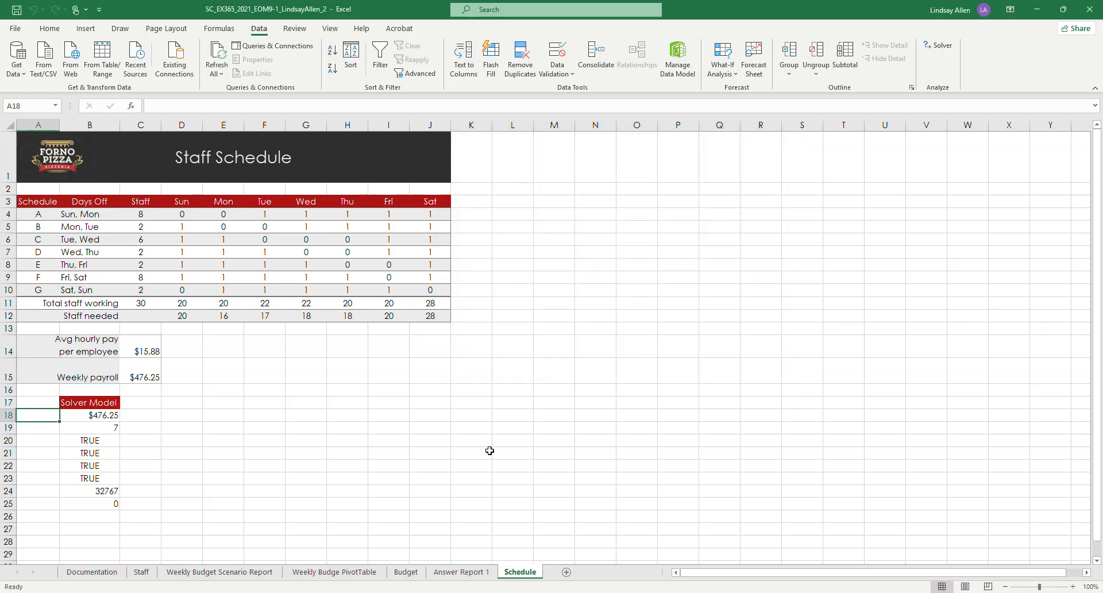
Step: Review the new Solver answer report worksheet and rename it Schedule Answer Report
left_click(469, 574)
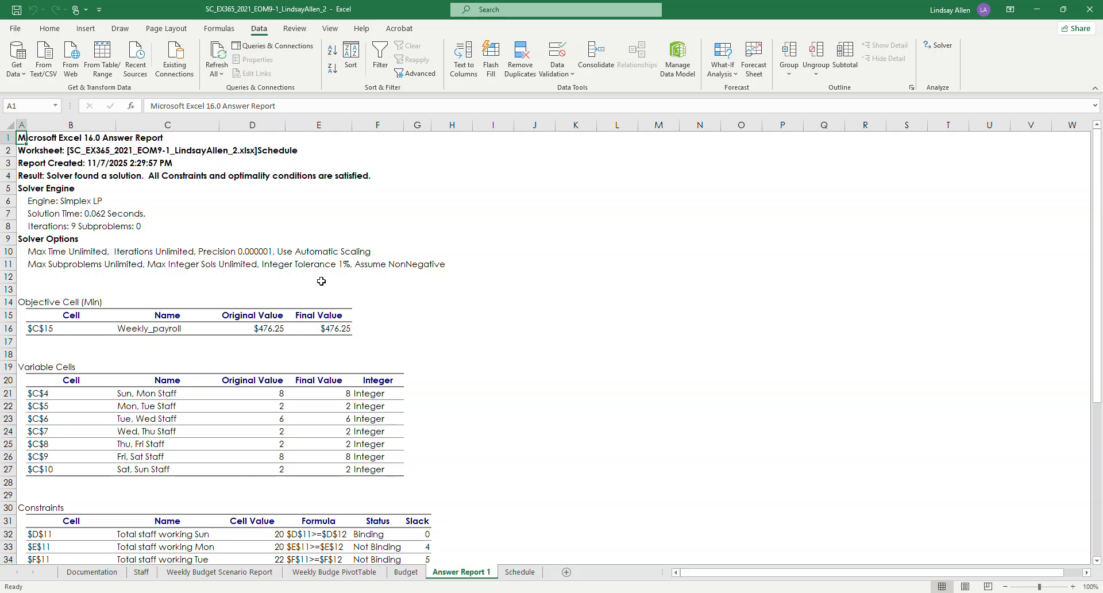
scroll(321, 281, "down", 6)
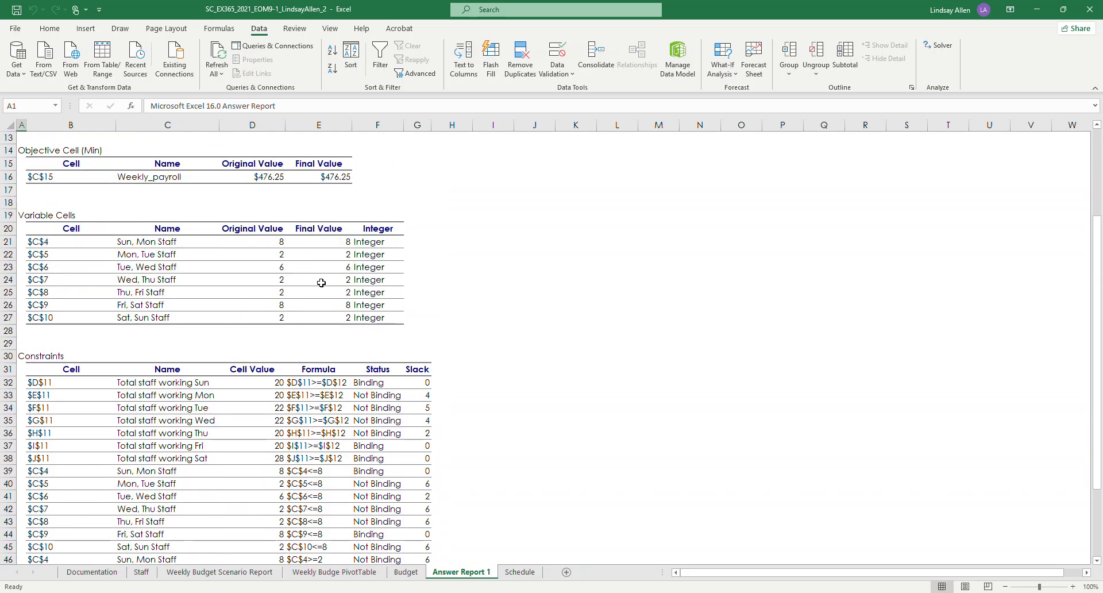
scroll(322, 298, "up", 4)
scroll(322, 299, "up", 2)
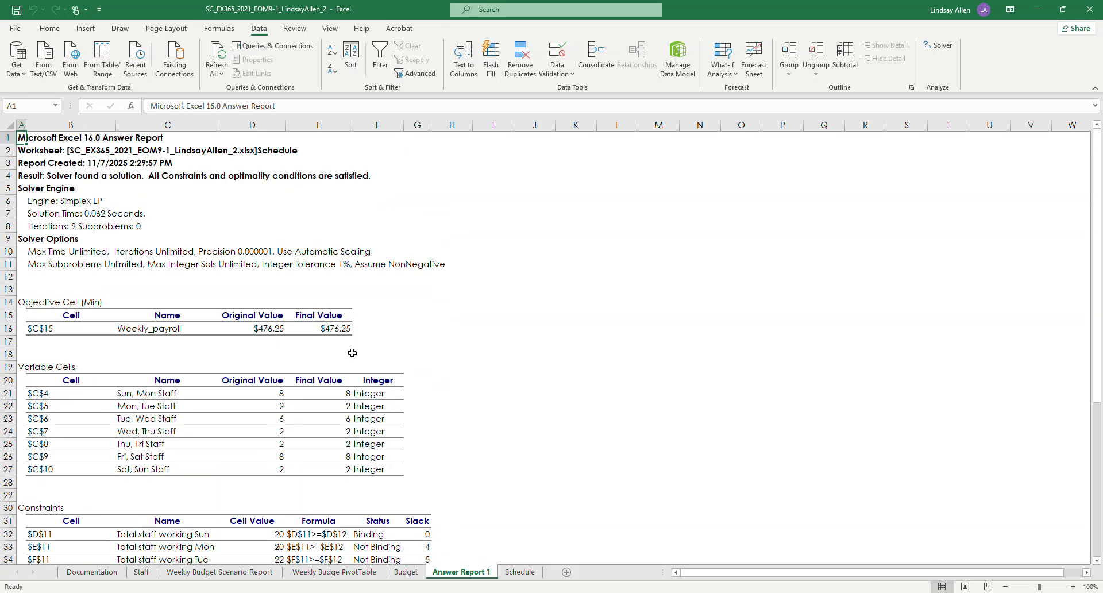
double_click(461, 572)
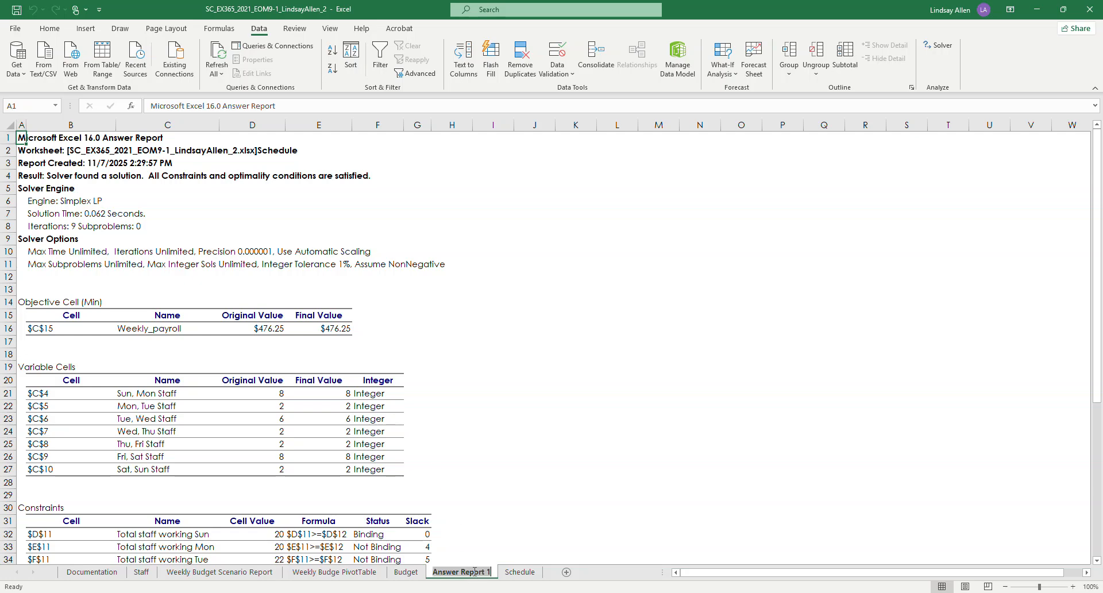
type("Schddu")
key("BackSpace")
key("BackSpace")
key("BackSpace")
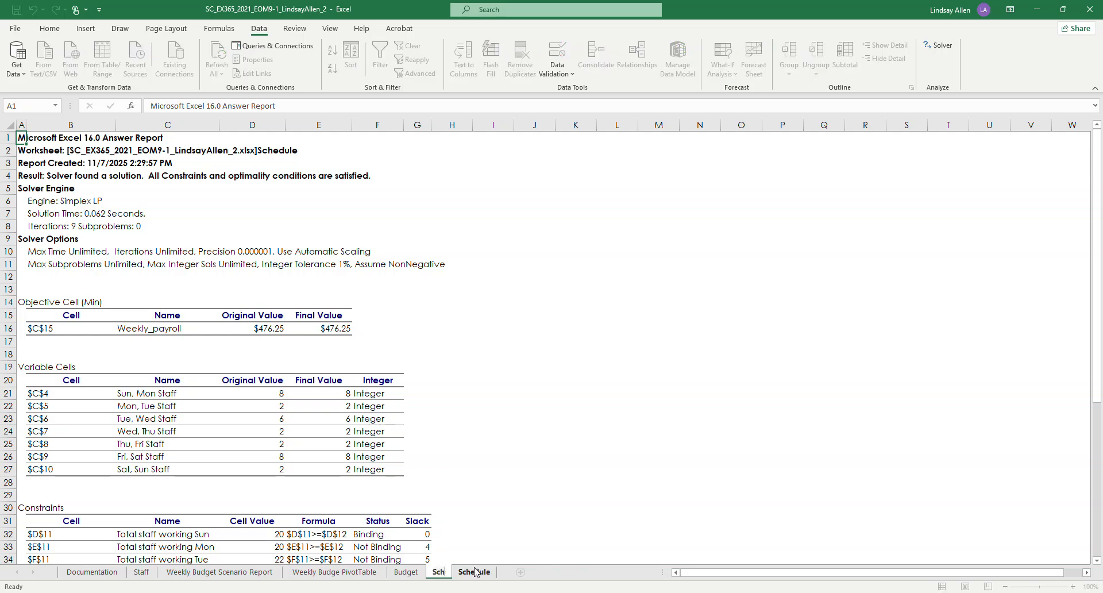
type("edule Ans")
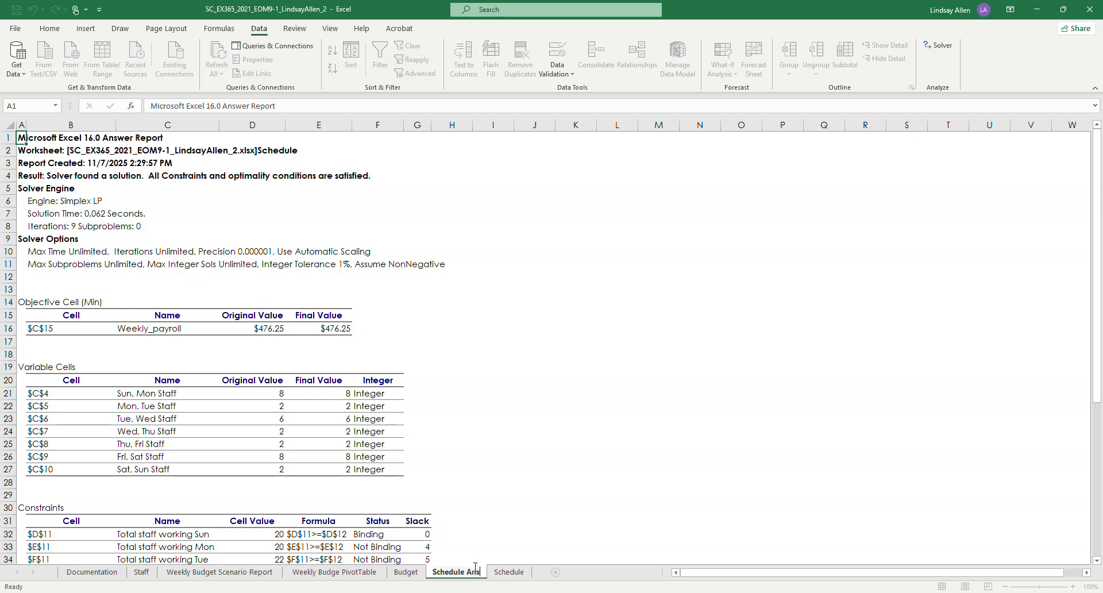
type("wer Report")
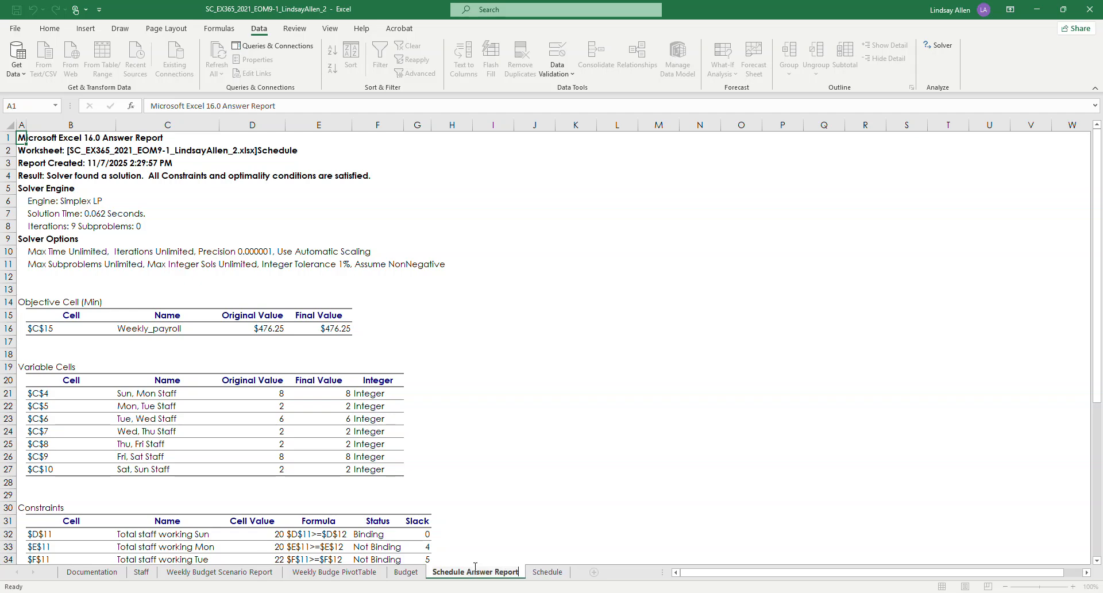
left_click(475, 547)
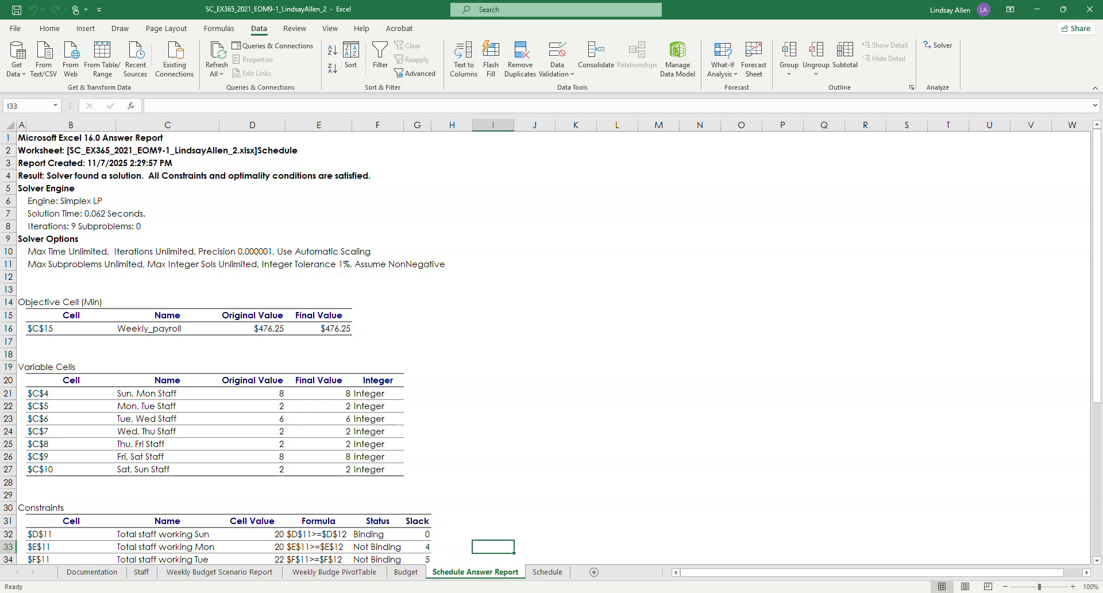
Step: Compare the Staff worksheet in Excel with Final Figure 1 in the Word instructions, including the Sample Paystub section
mouse_move(356, 592)
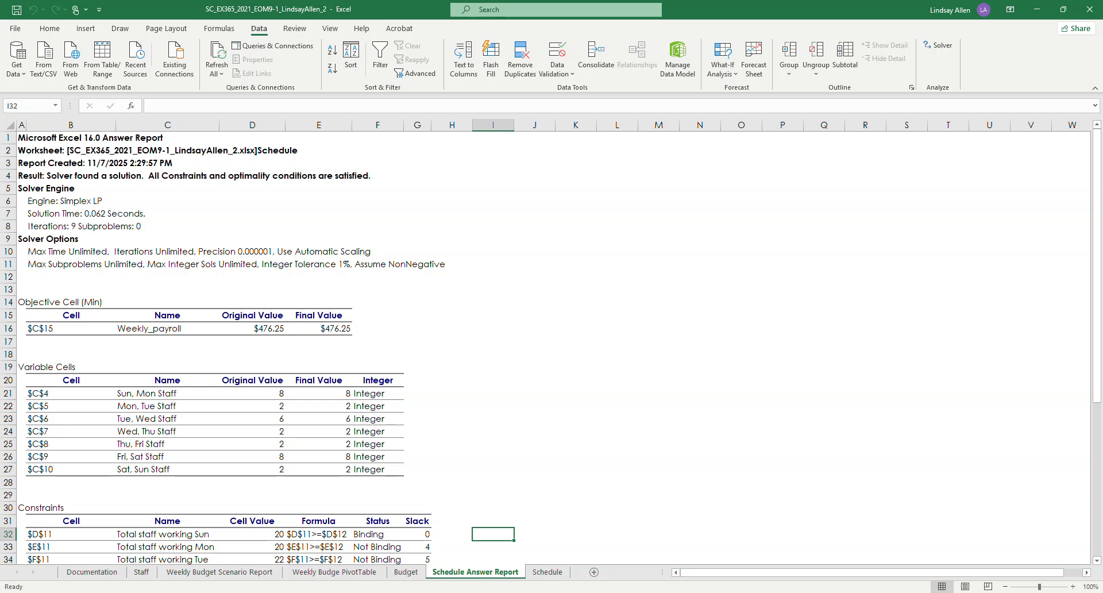
key("alt+Tab")
scroll(524, 439, "down", 10)
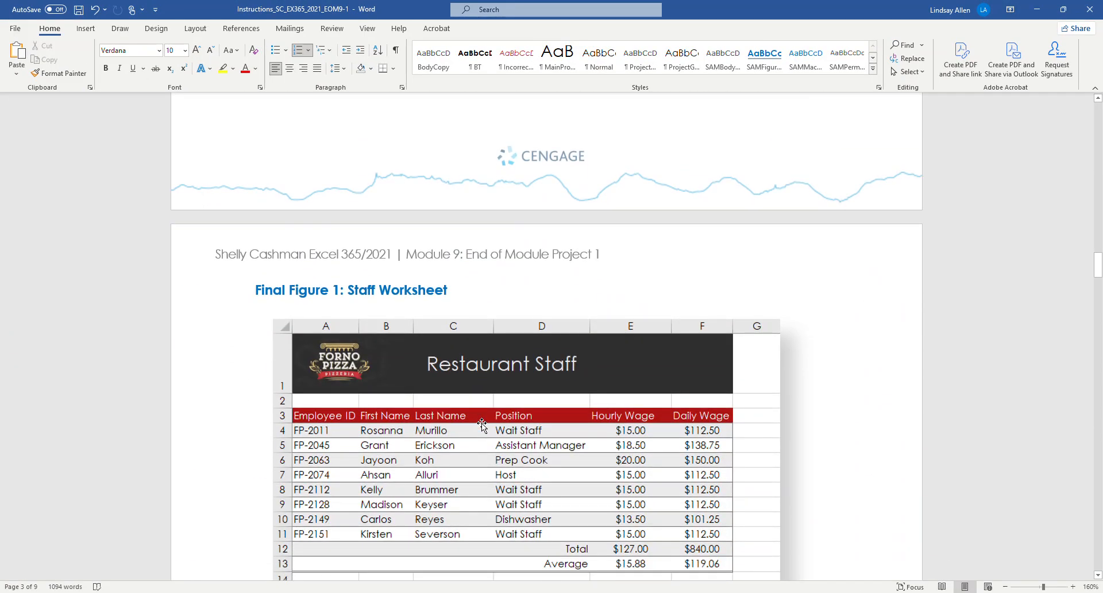
scroll(482, 423, "down", 3)
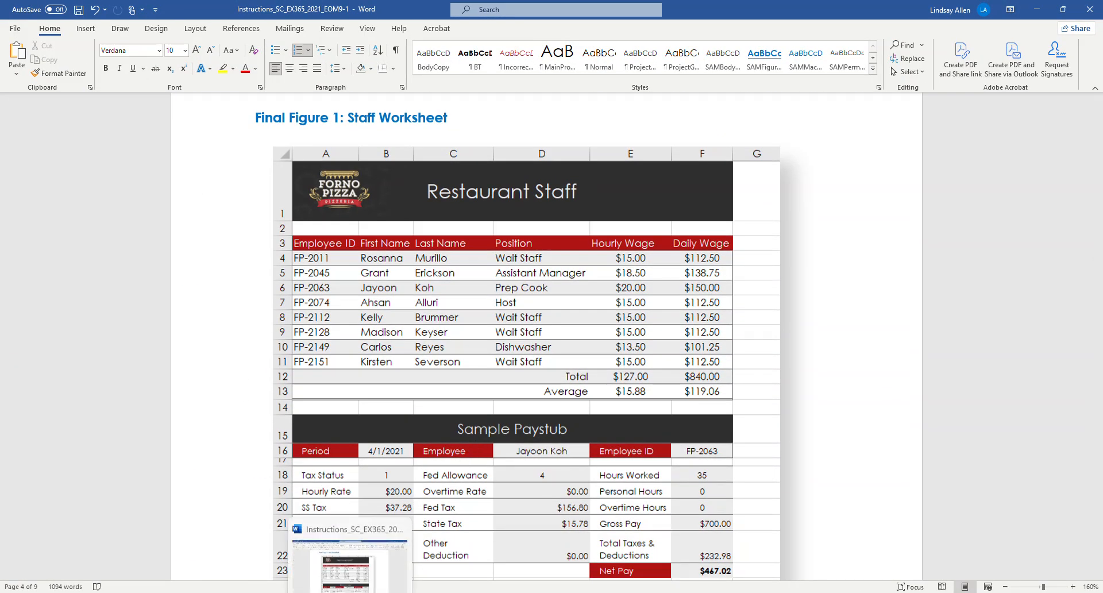
left_click(324, 592)
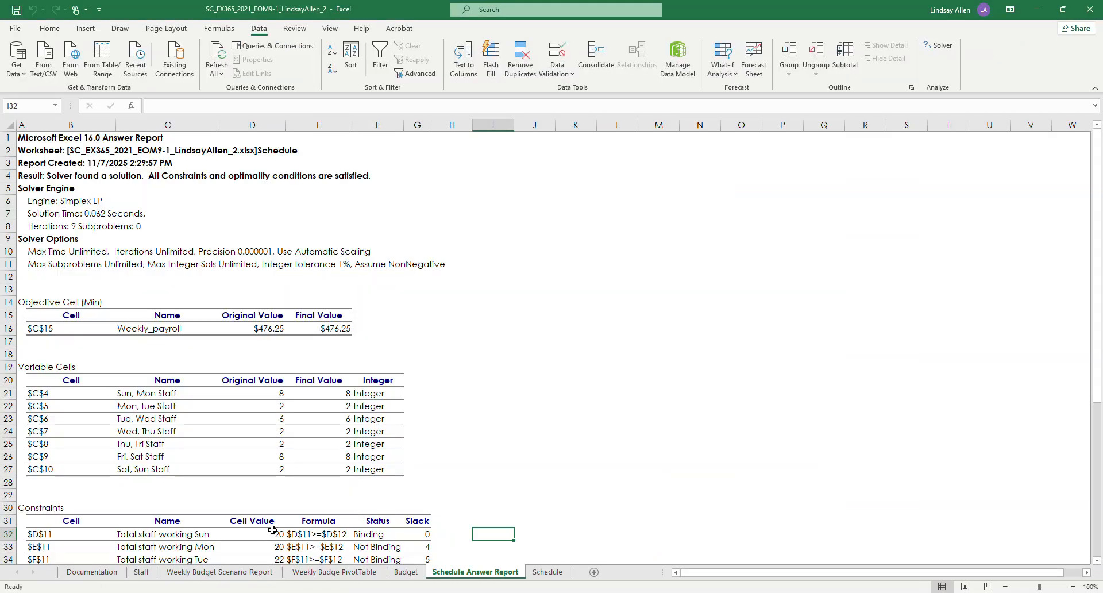
left_click(141, 572)
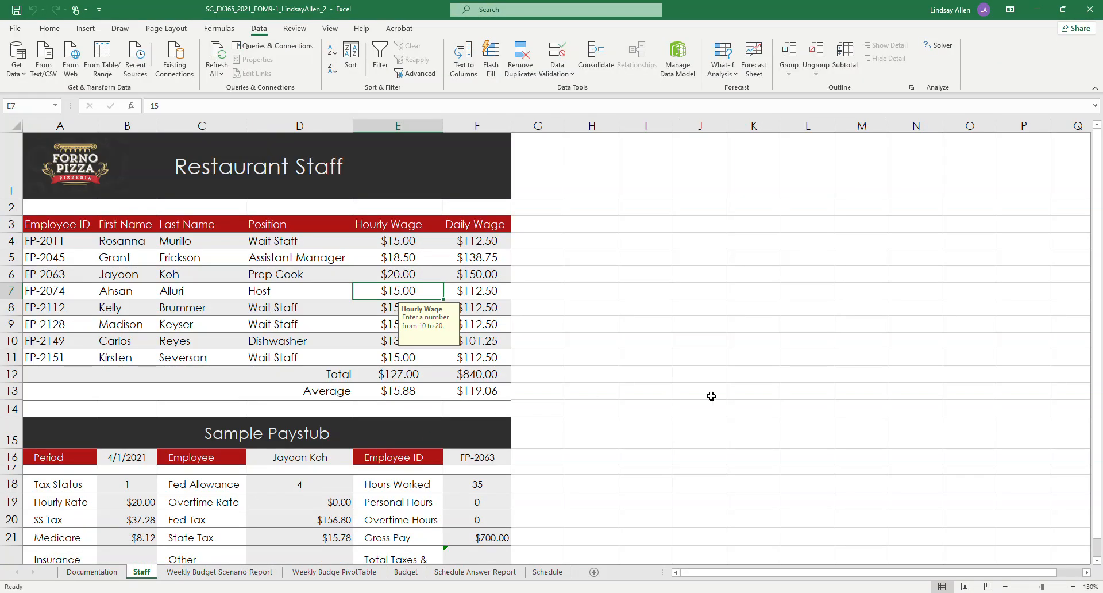
left_click(711, 396)
scroll(381, 279, "down", 1)
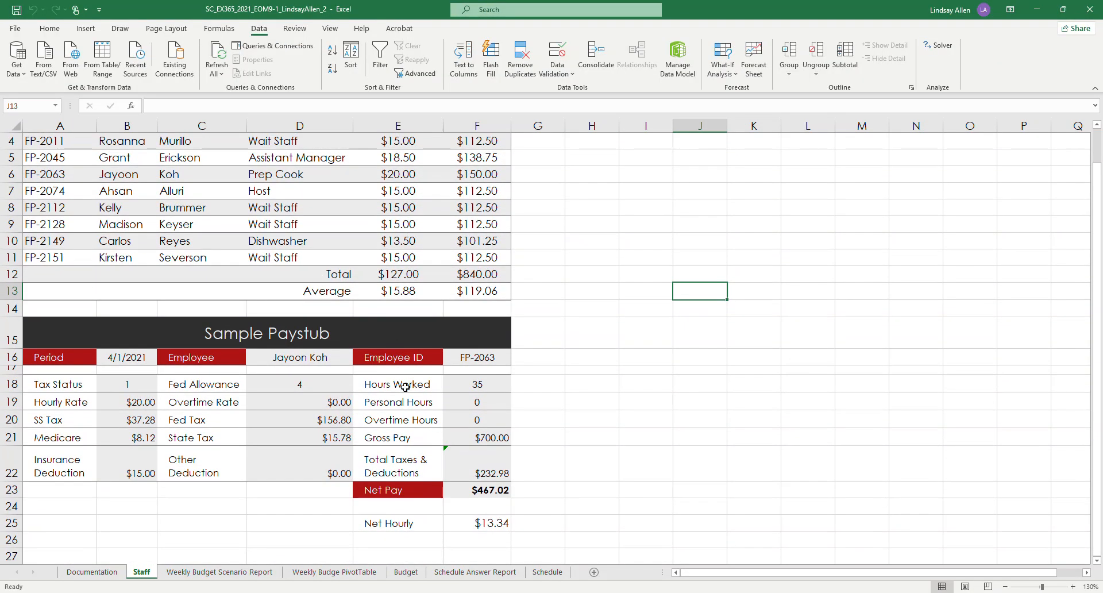
left_click(361, 592)
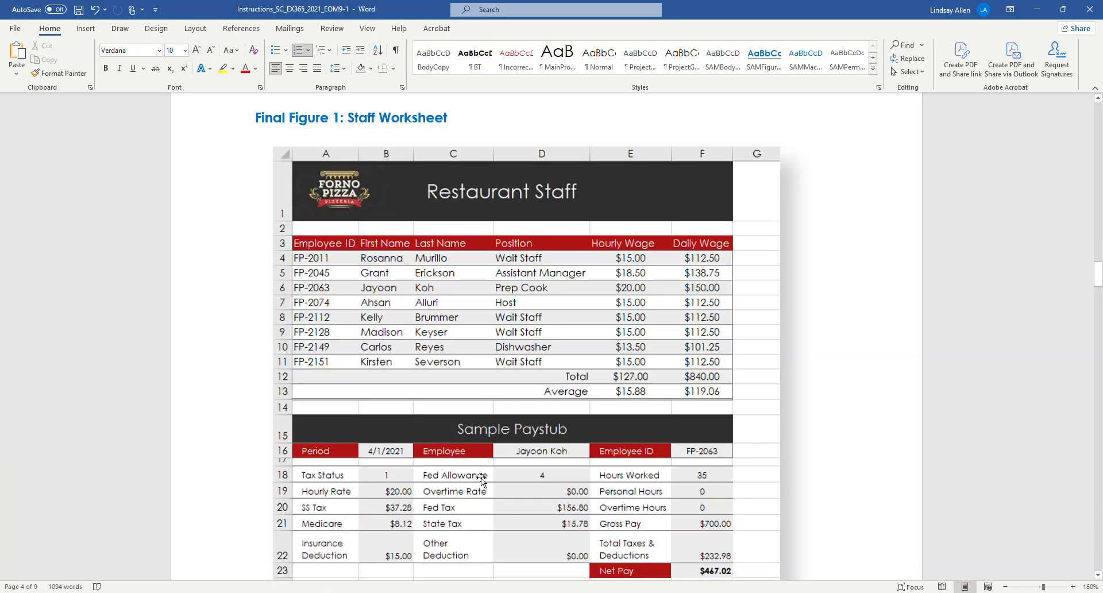
scroll(482, 481, "down", 3)
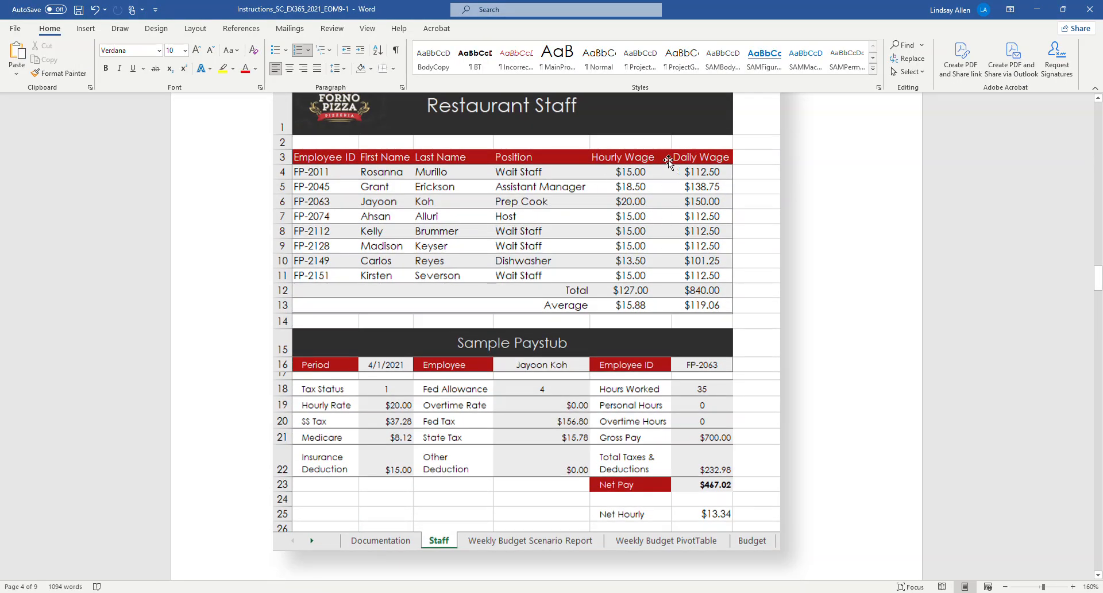
scroll(583, 265, "down", 5)
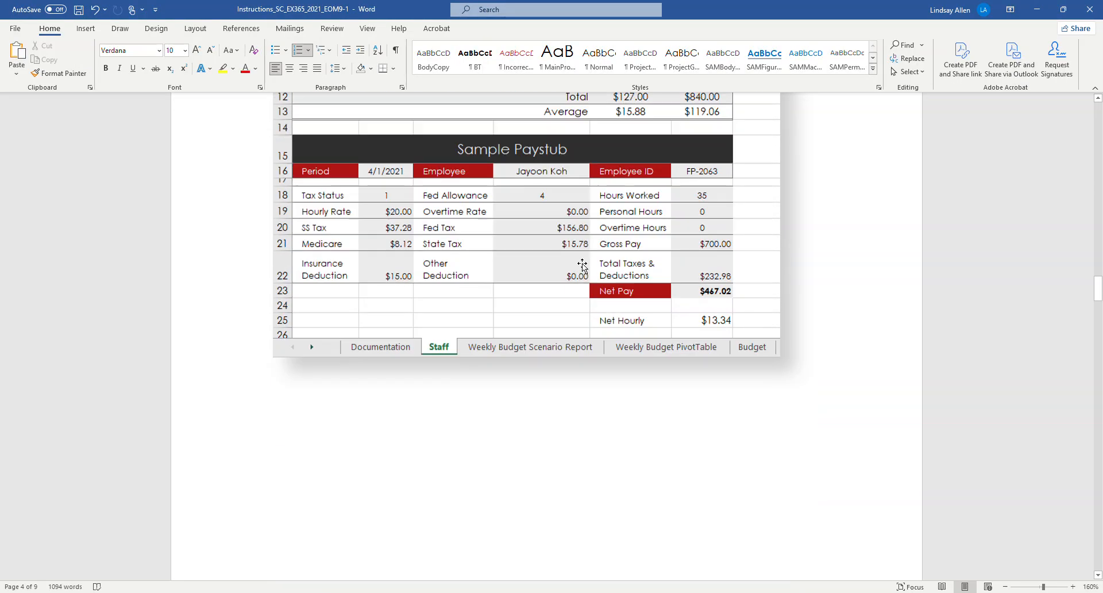
Step: Find Final Figure 2 in the Word instructions and compare it with the Weekly Budget Scenario Report worksheet in Excel
scroll(583, 265, "down", 15)
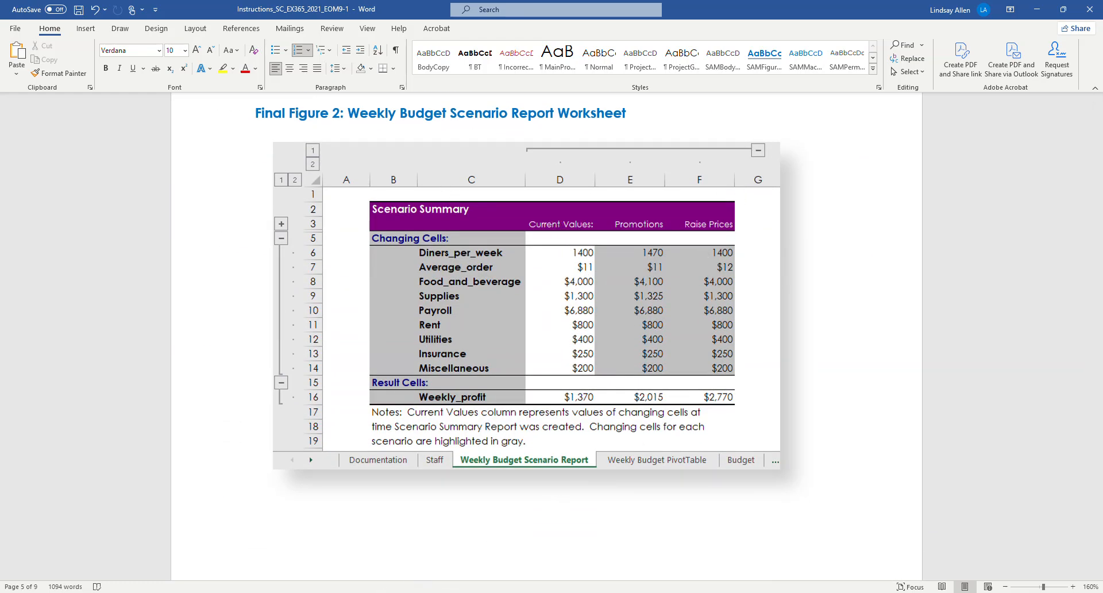
left_click(296, 583)
left_click(225, 572)
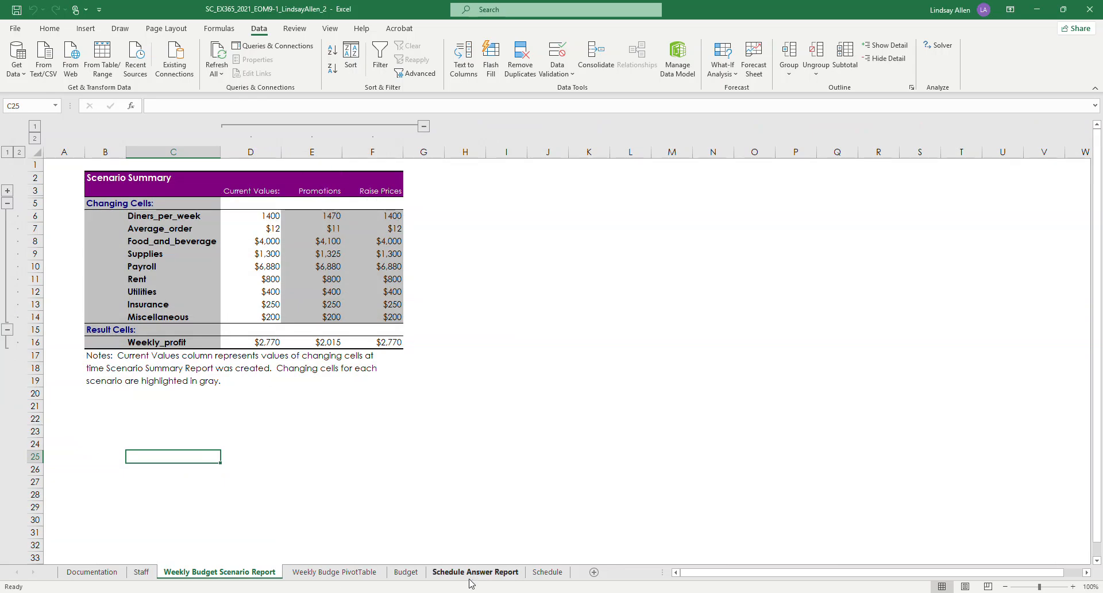
mouse_move(351, 592)
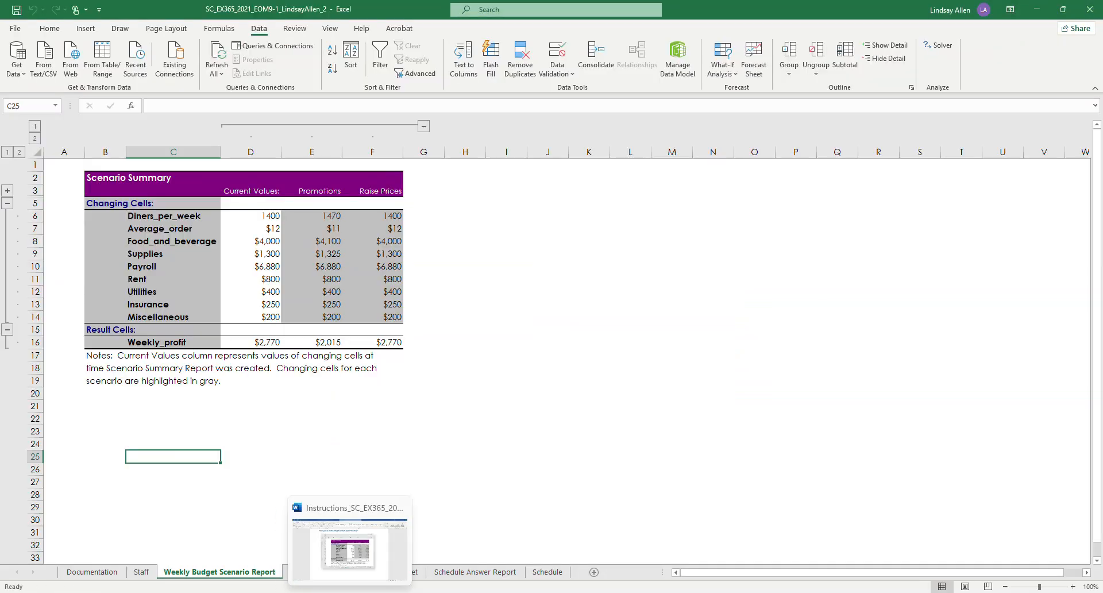
Step: Find Final Figure 3 in the Word instructions and compare it with the weekly budget PivotTable worksheet in Excel
left_click(349, 592)
scroll(454, 396, "down", 10)
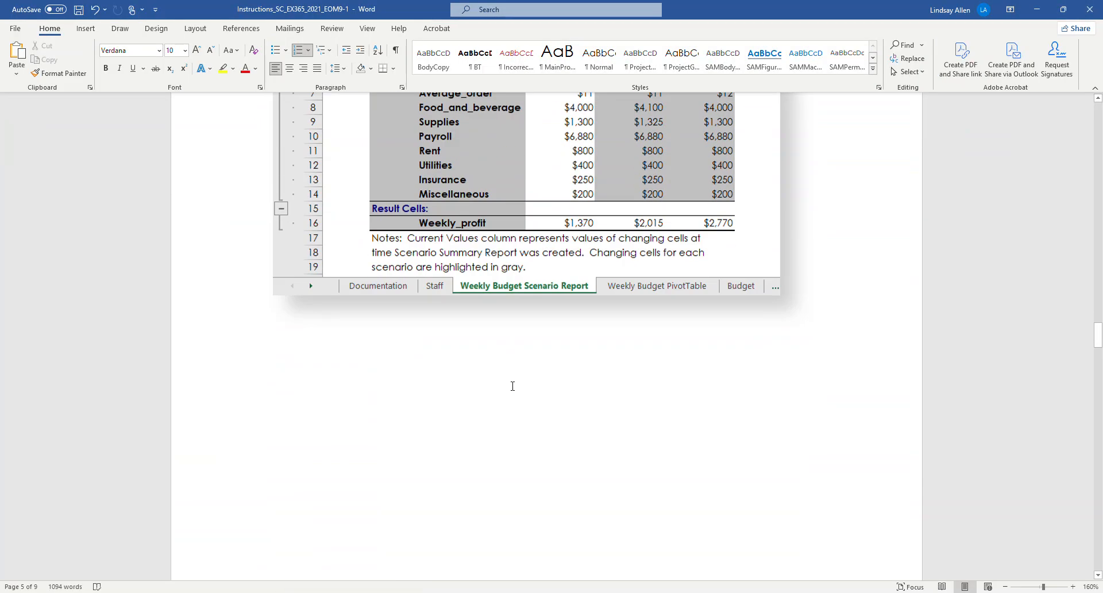
scroll(454, 396, "down", 2)
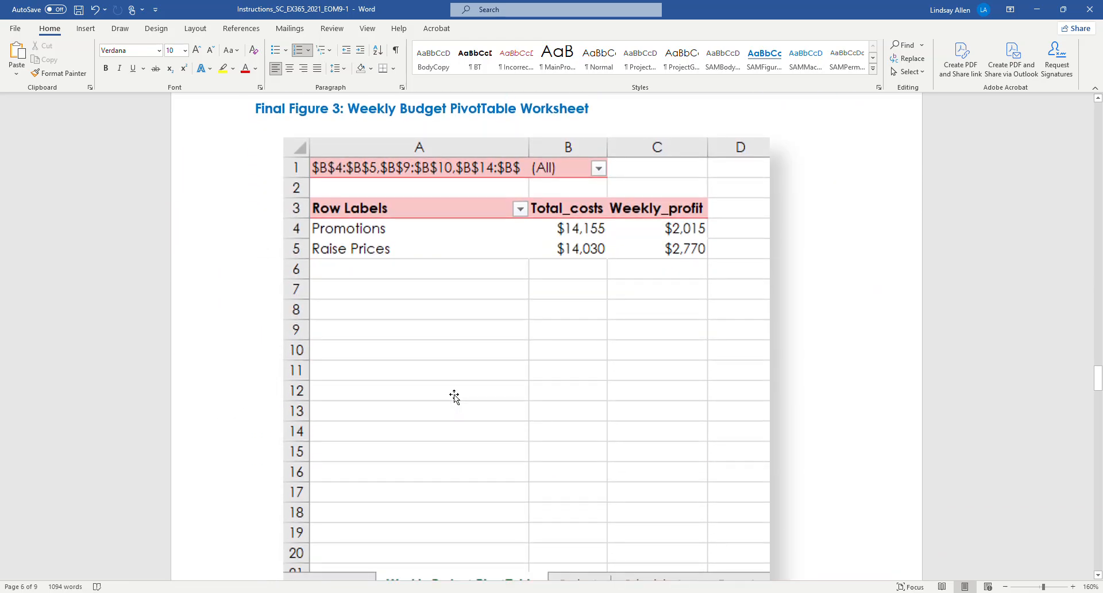
scroll(454, 397, "down", 1)
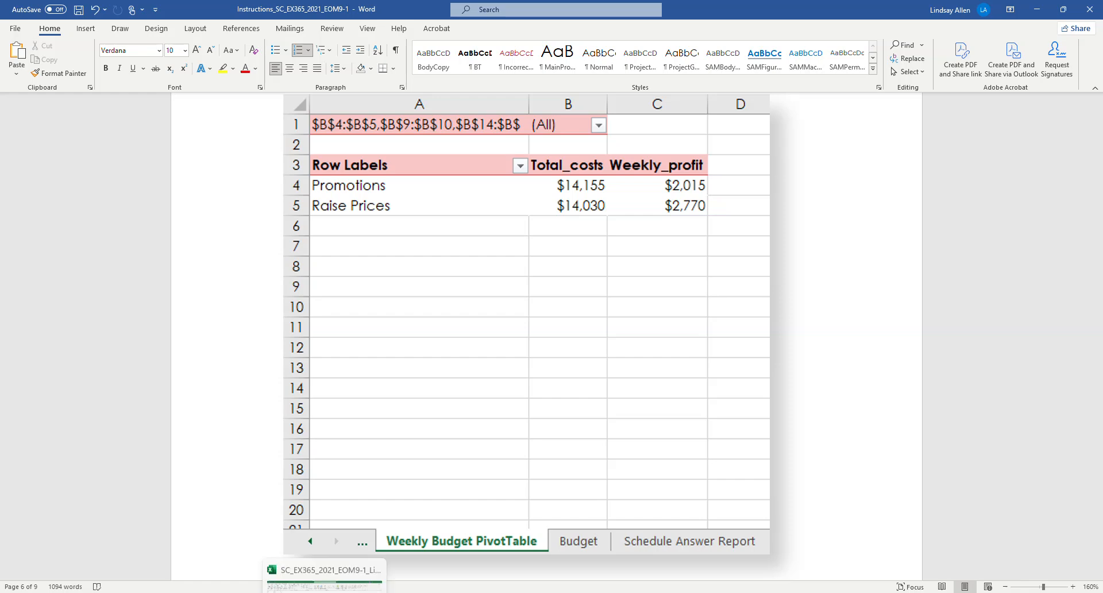
mouse_move(325, 587)
left_click(324, 543)
scroll(406, 466, "down", 3)
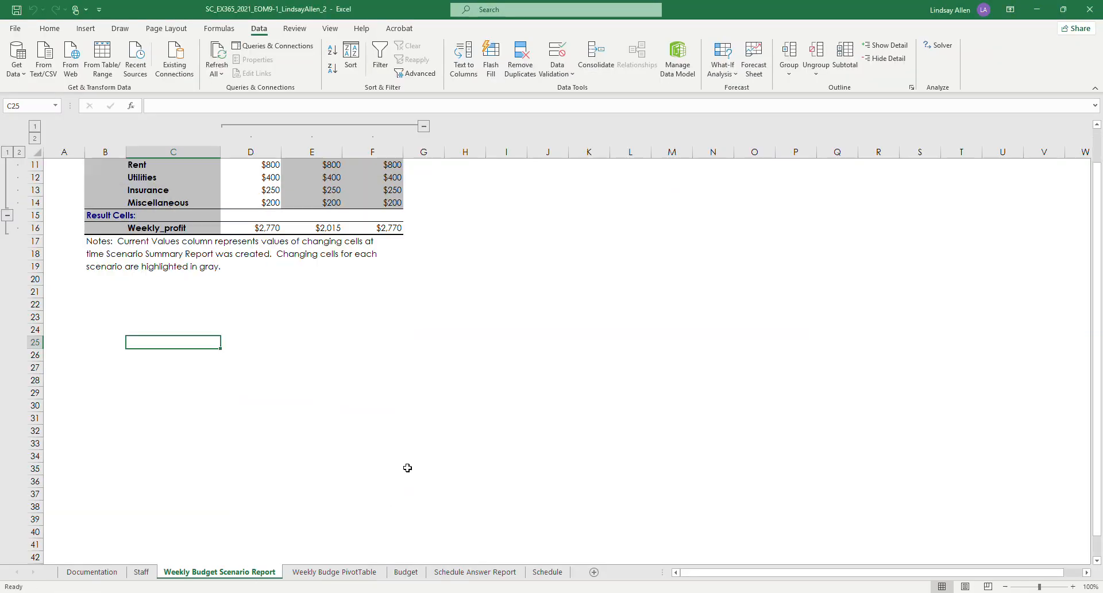
left_click(328, 571)
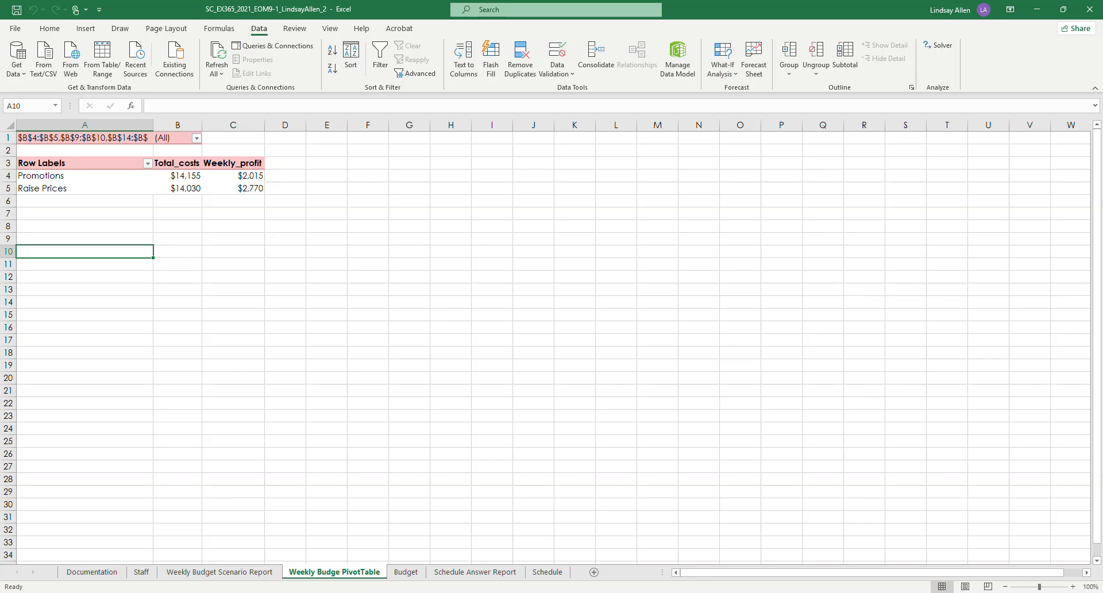
Step: Find the Budget worksheet's final figure in the Word instructions and compare it with the Budget worksheet in Excel
left_click(371, 566)
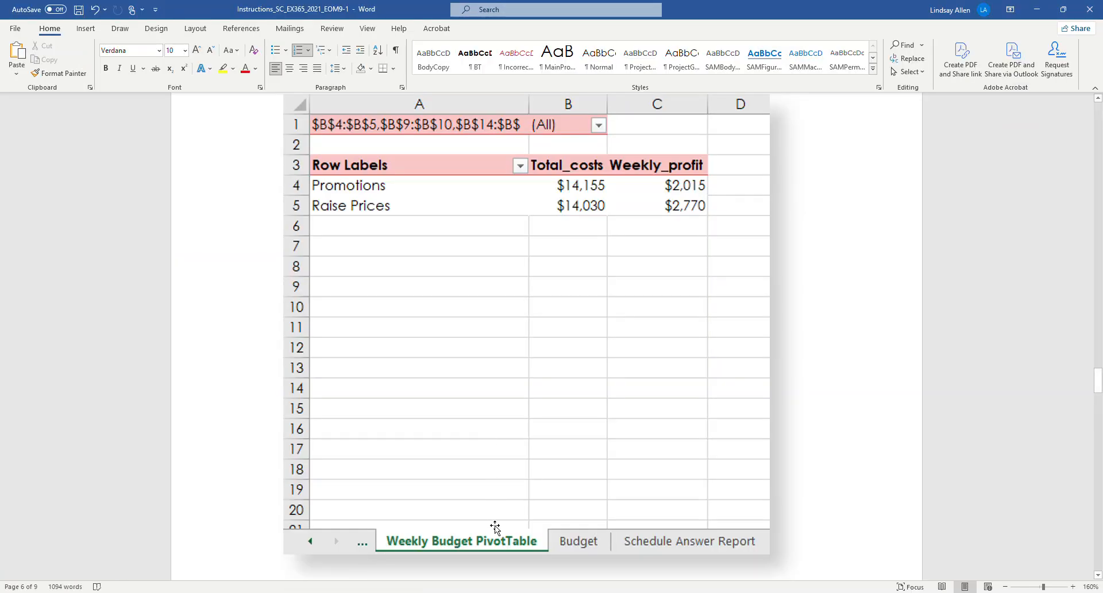
scroll(458, 524, "down", 12)
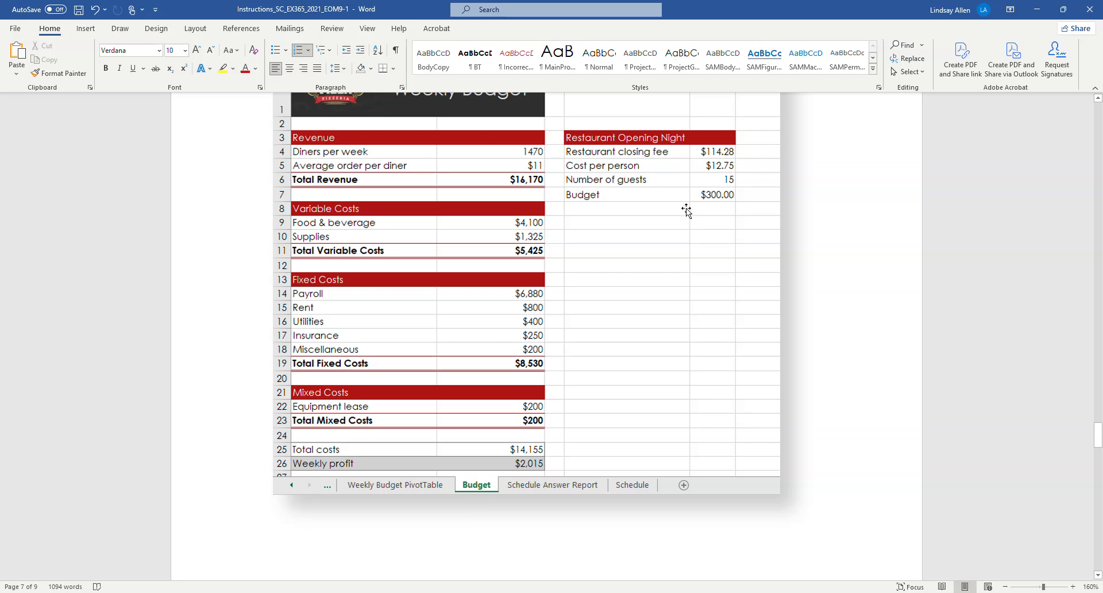
mouse_move(350, 592)
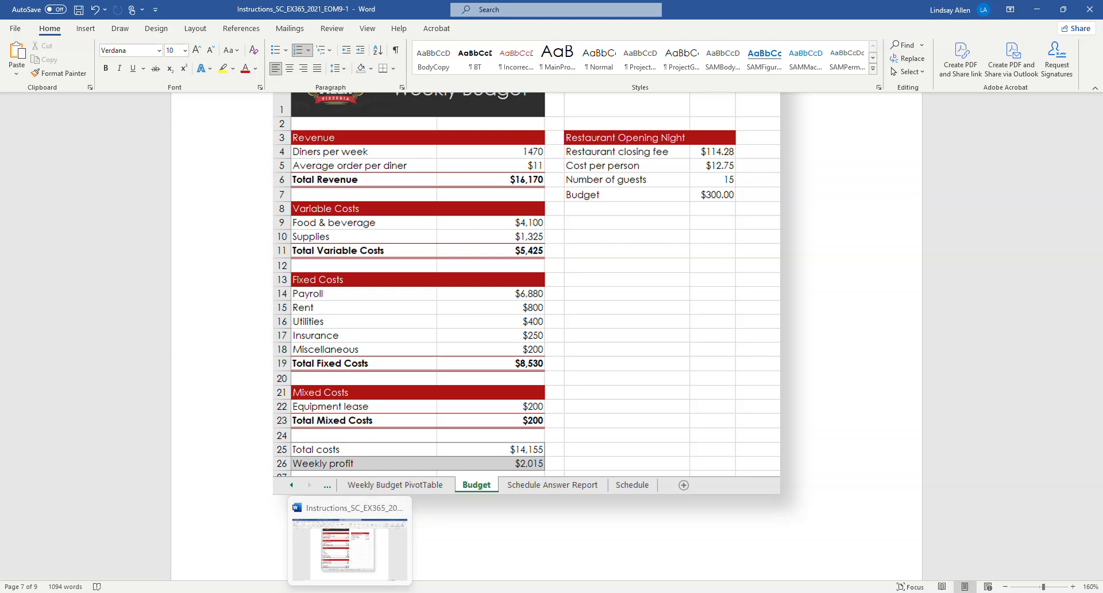
left_click(417, 591)
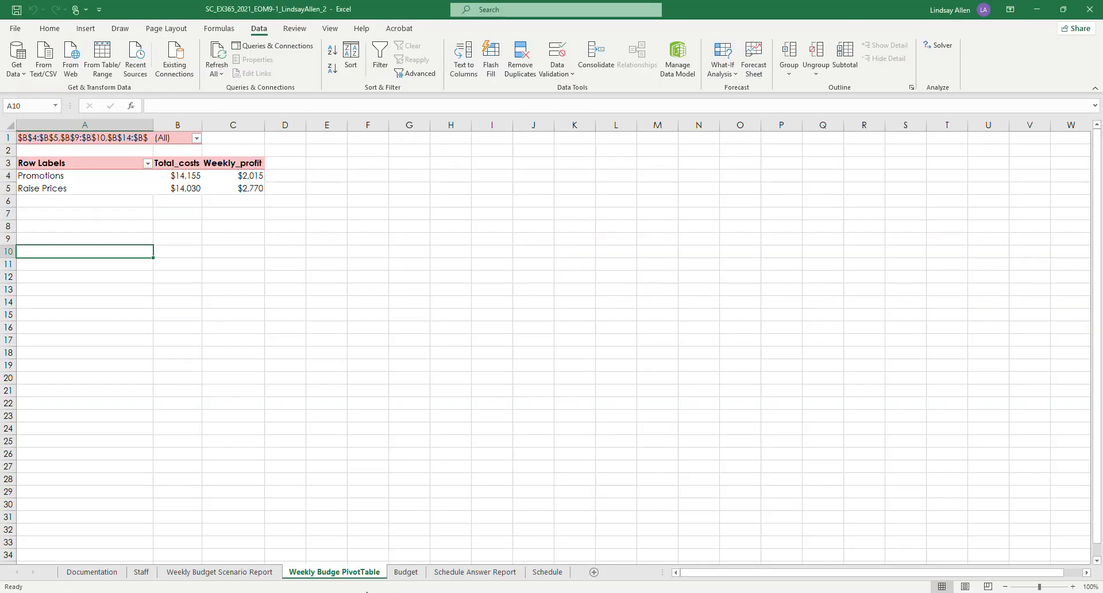
left_click(414, 577)
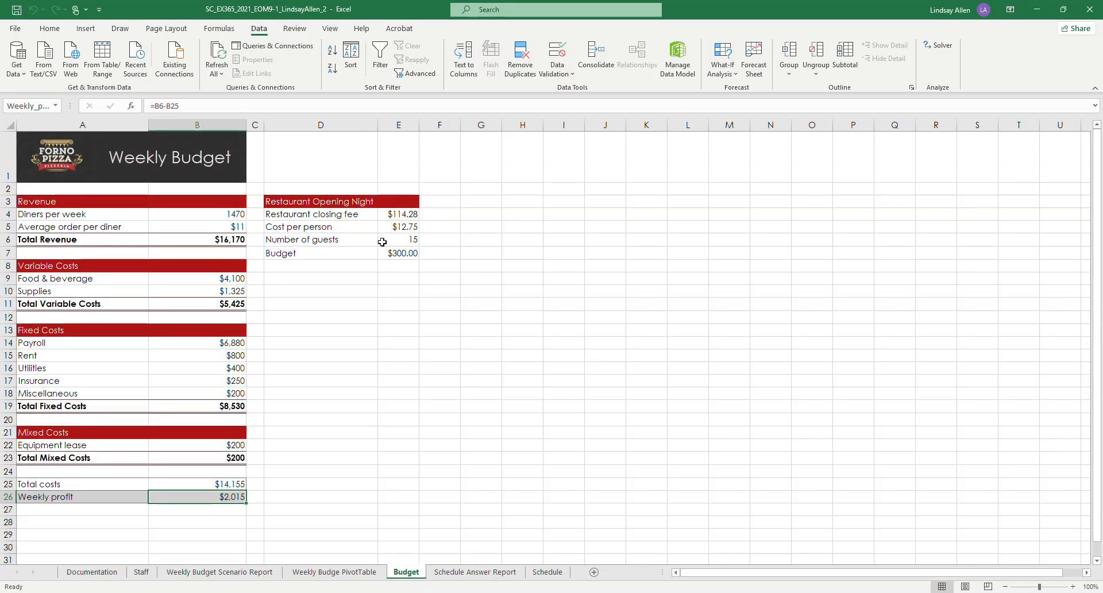
Step: Find Final Figure 5 in the Word instructions and compare it with the Schedule Answer Report worksheet in Excel
left_click(432, 590)
scroll(507, 333, "down", 6)
scroll(485, 381, "down", 7)
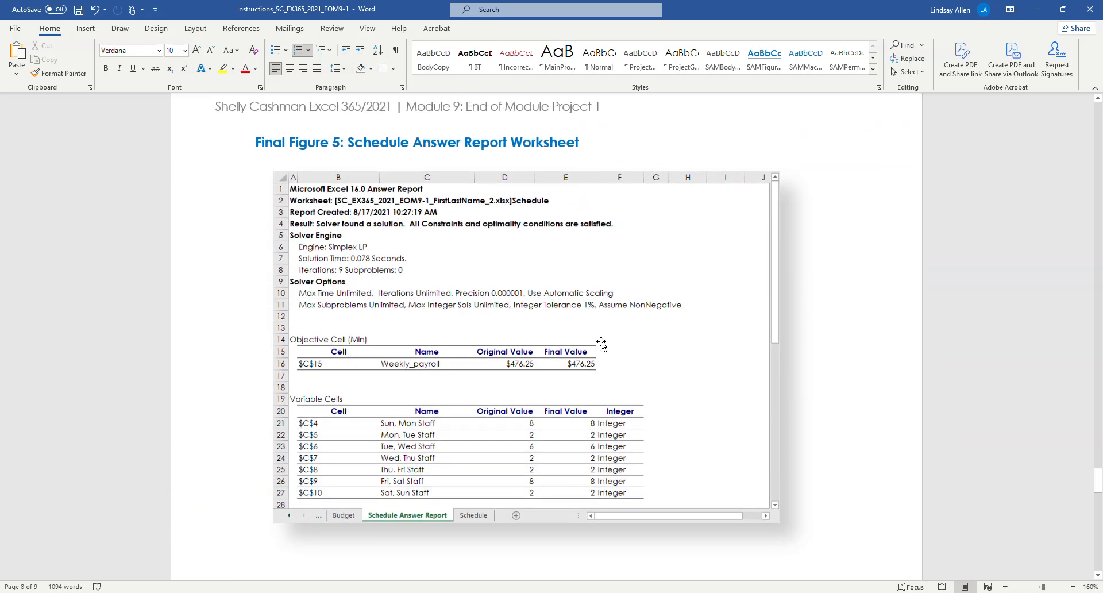
scroll(601, 344, "down", 3)
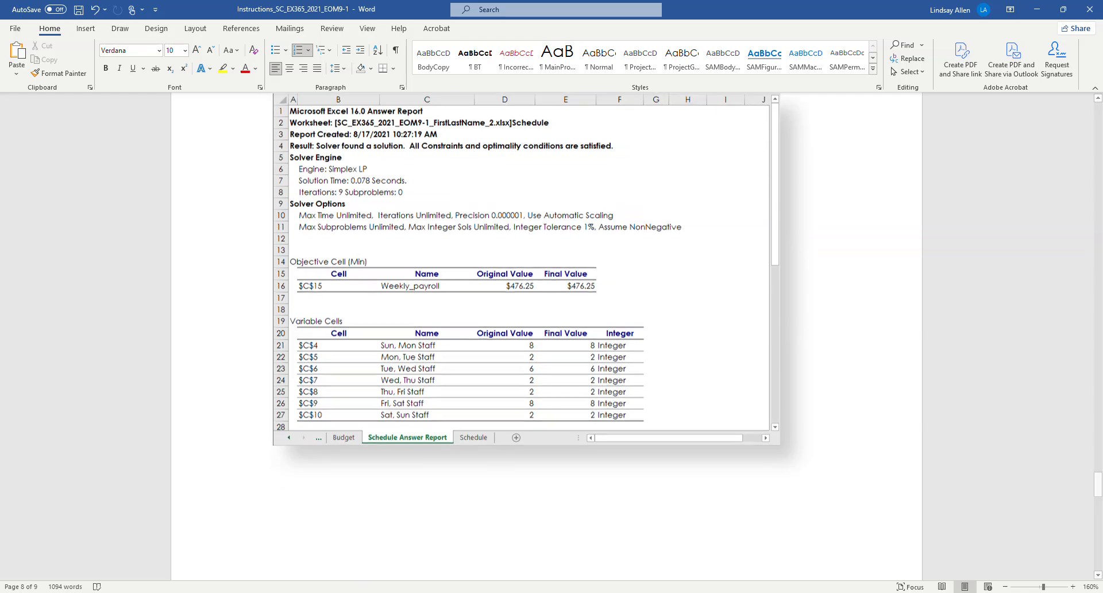
mouse_move(325, 591)
left_click(324, 548)
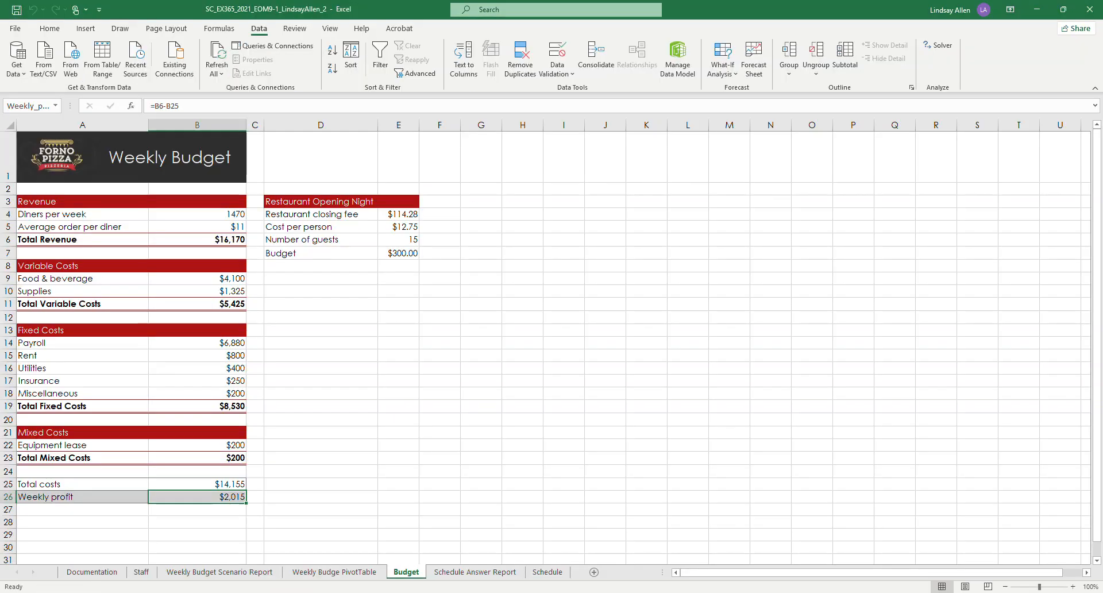
left_click(462, 572)
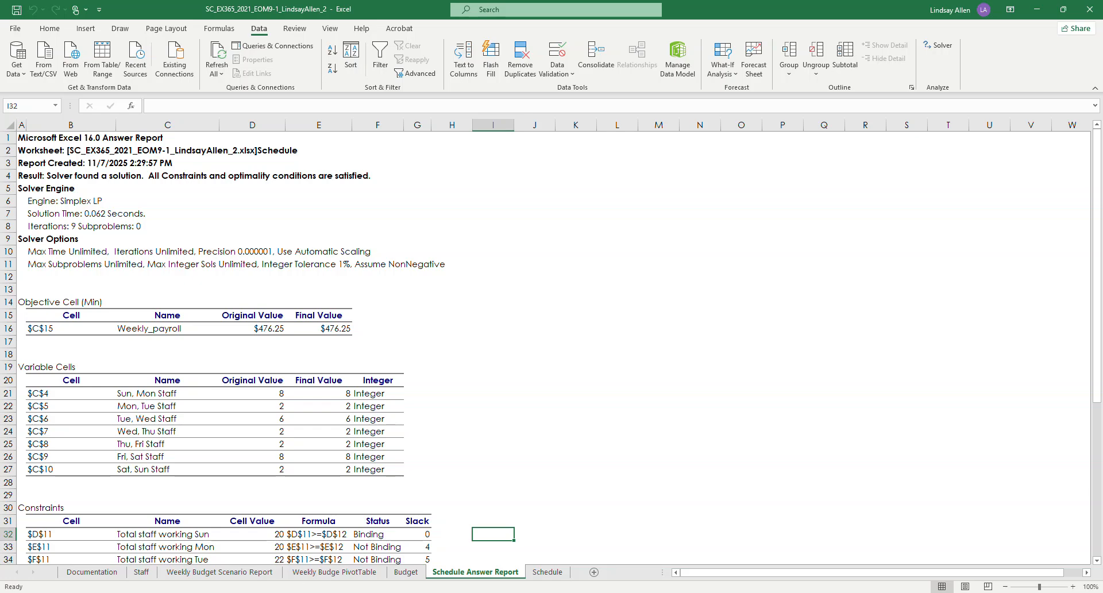
Step: Find Final Figure 6 in the Word instructions and compare it with the Schedule worksheet in Excel
mouse_move(350, 591)
left_click(350, 545)
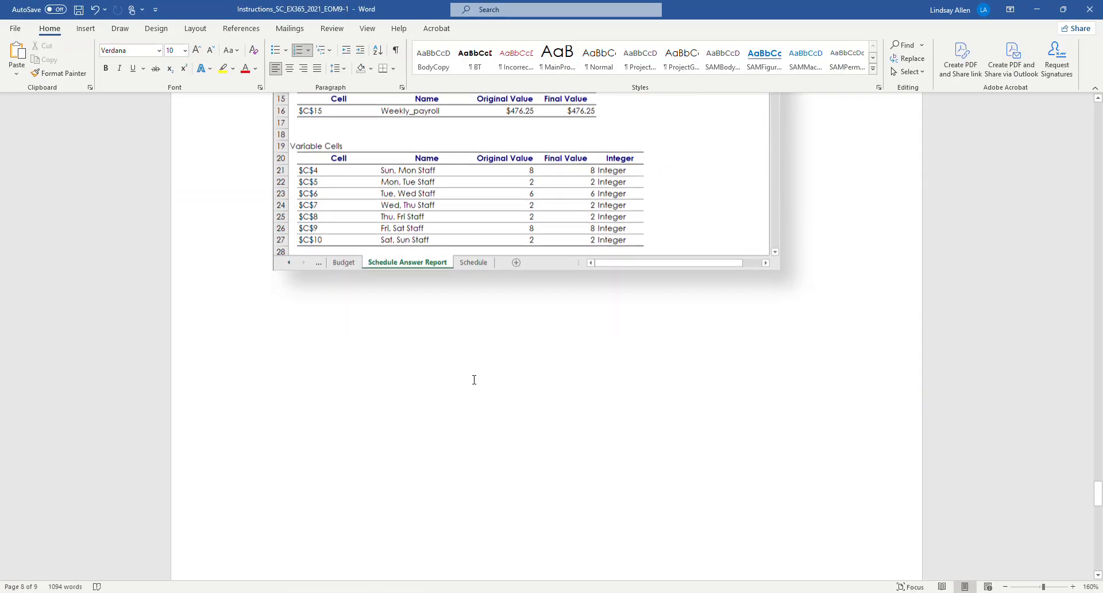
scroll(474, 379, "down", 15)
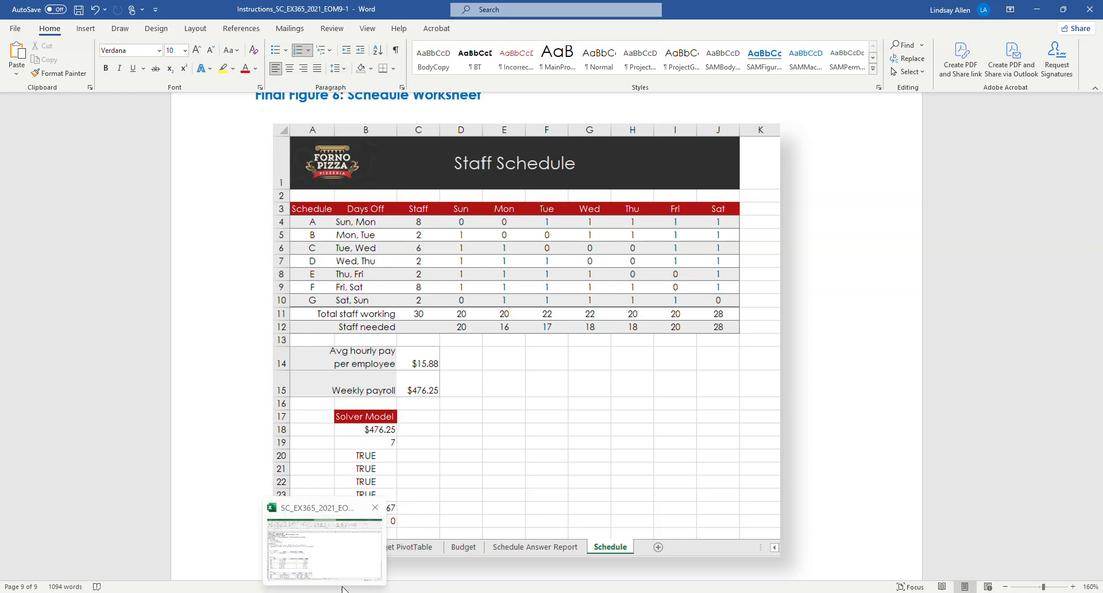
left_click(343, 590)
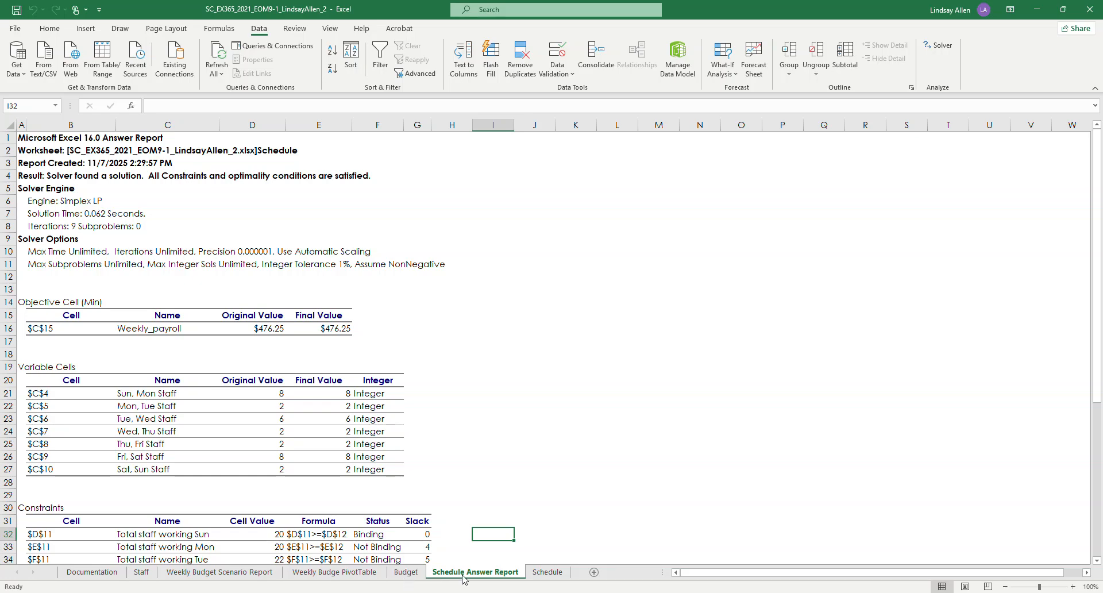
left_click(537, 571)
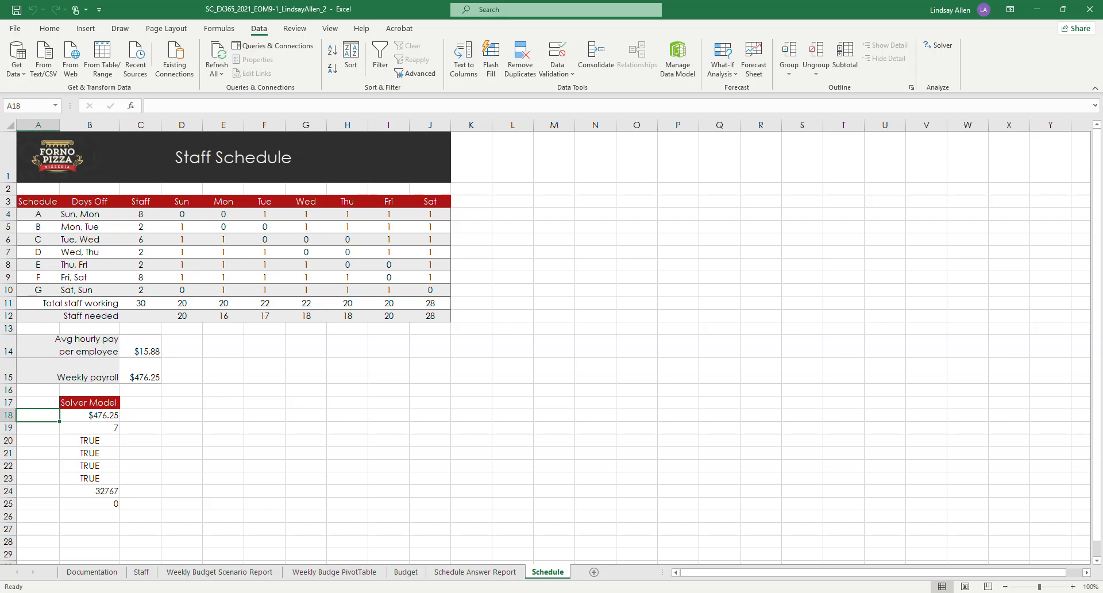
Step: Switch to the graded report workbook, review the Graded Summary Report for items 6 to 11 and enable editing
key("alt+Tab")
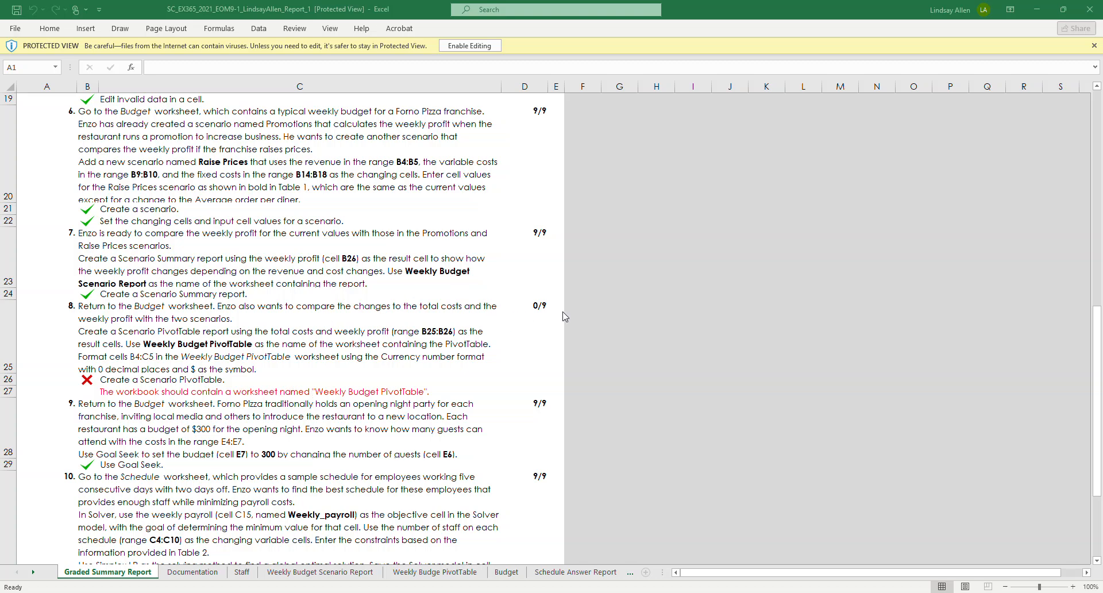
scroll(417, 341, "down", 1)
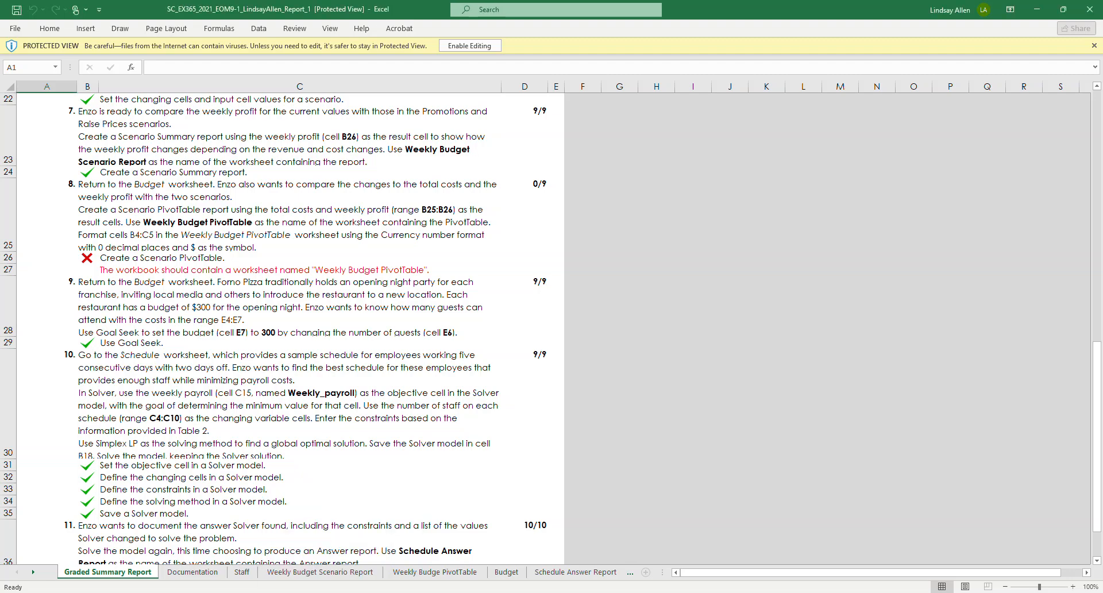
left_click(464, 46)
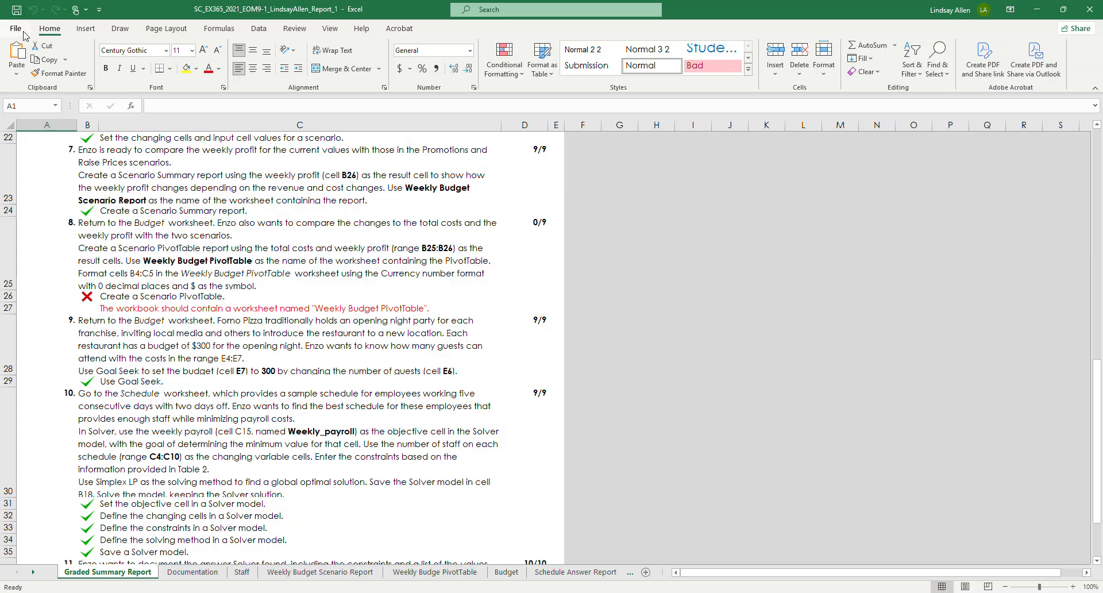
Step: Return to the project workbook ending in _2, correct the PivotTable worksheet's name to Weekly Budget PivotTable and save the workbook
left_click(15, 29)
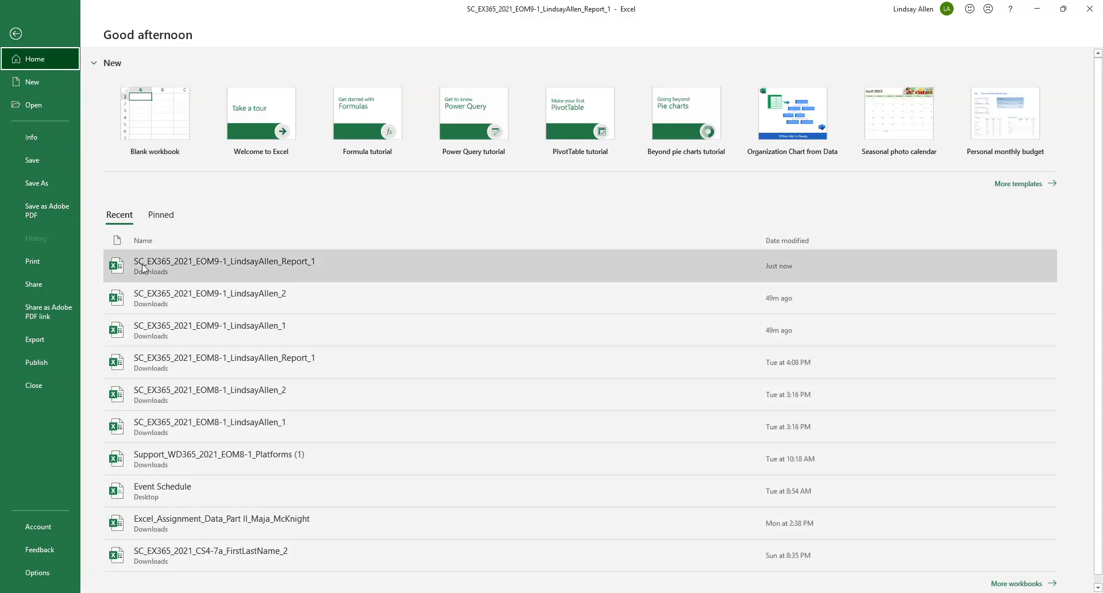
left_click(228, 298)
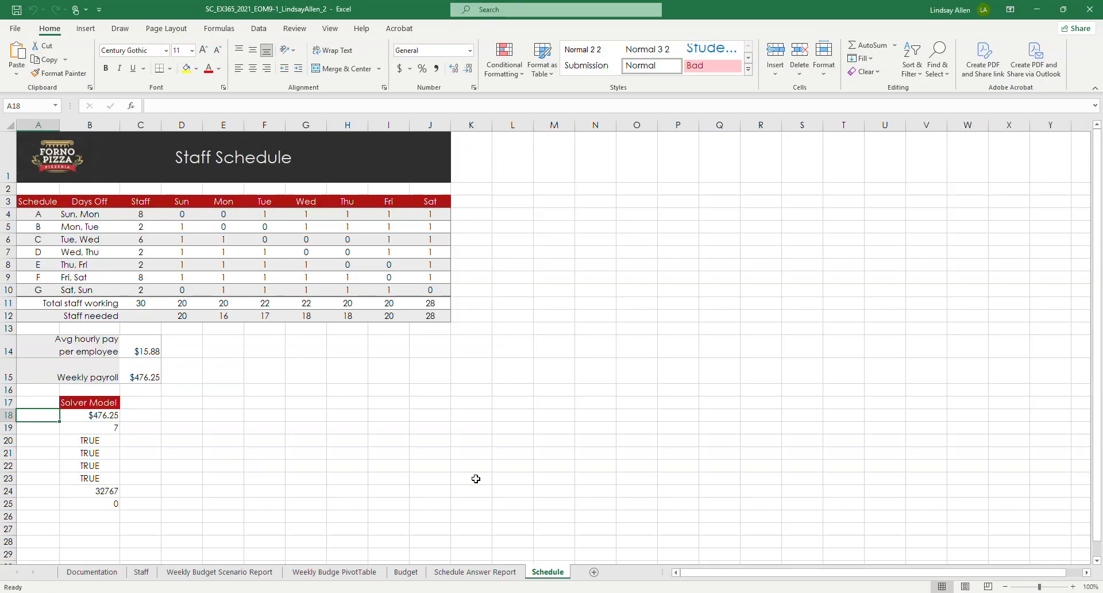
left_click(338, 577)
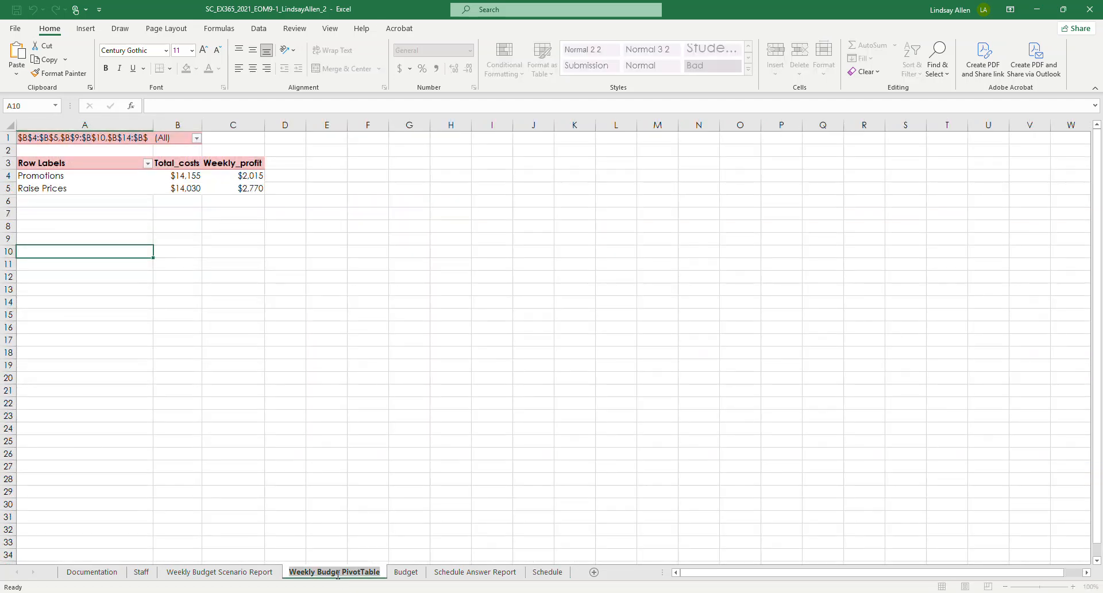
left_click(338, 573)
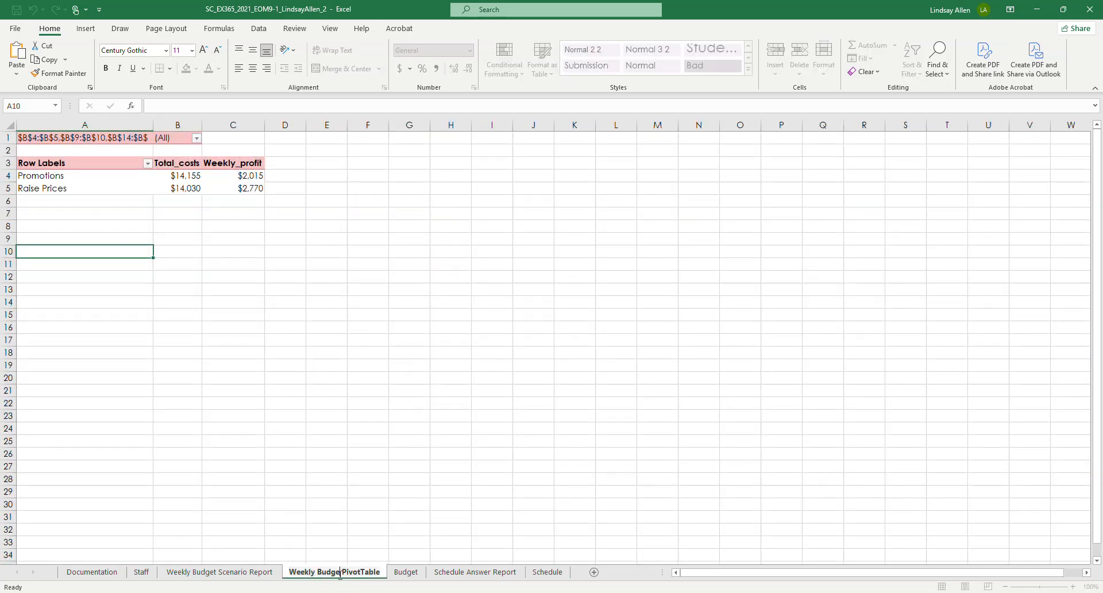
type("t")
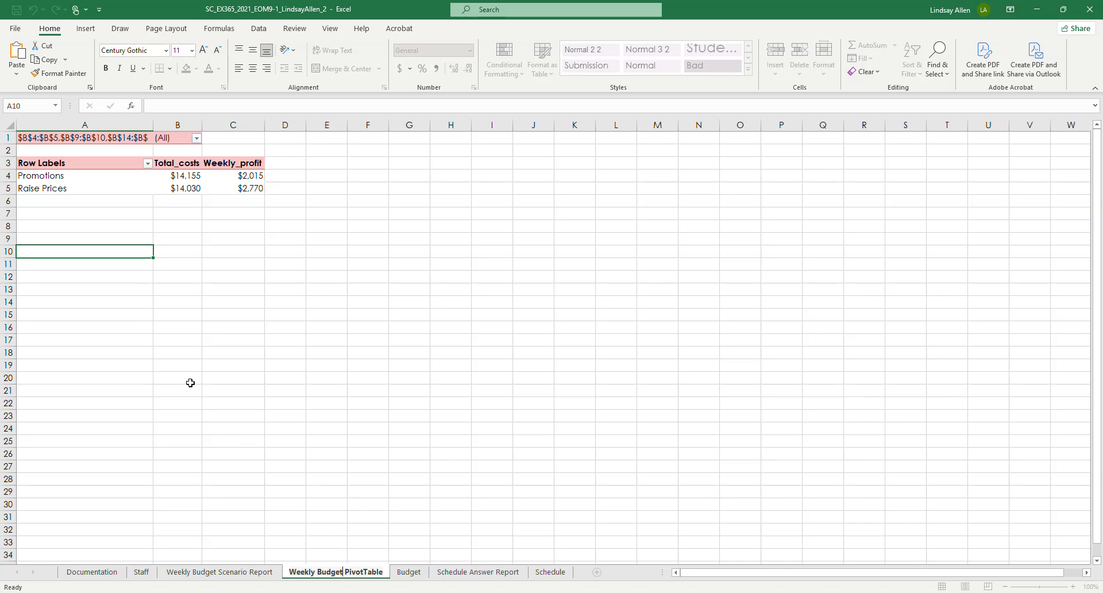
left_click(108, 251)
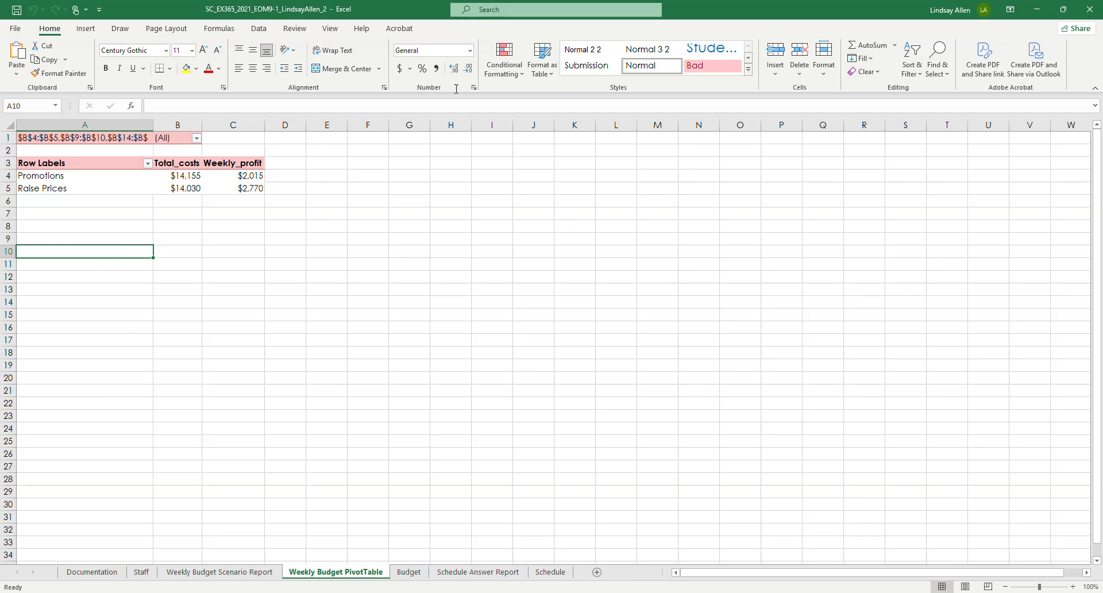
left_click(18, 11)
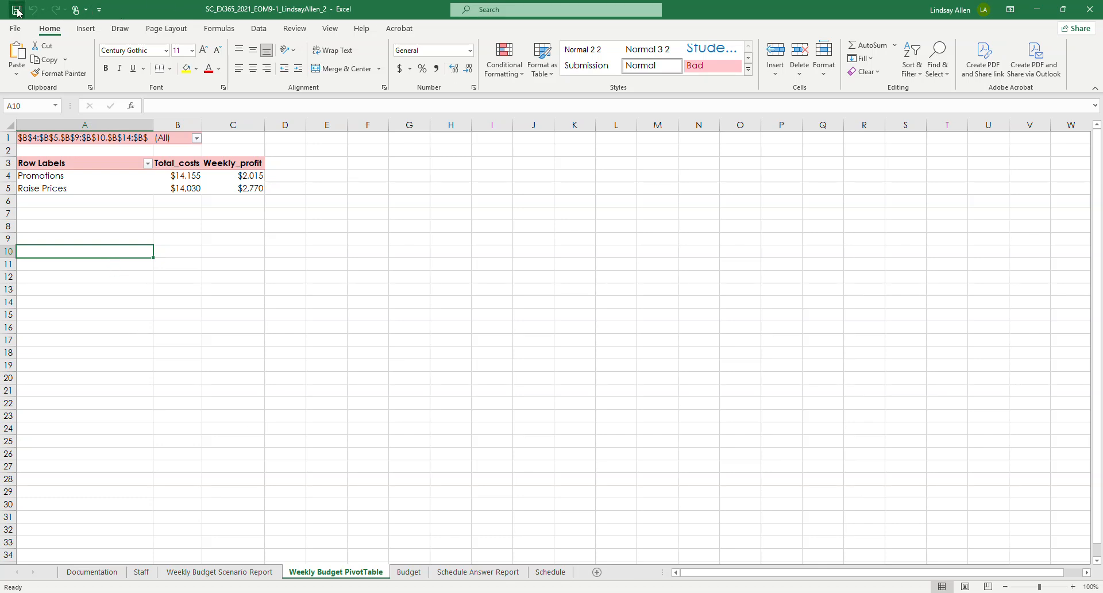